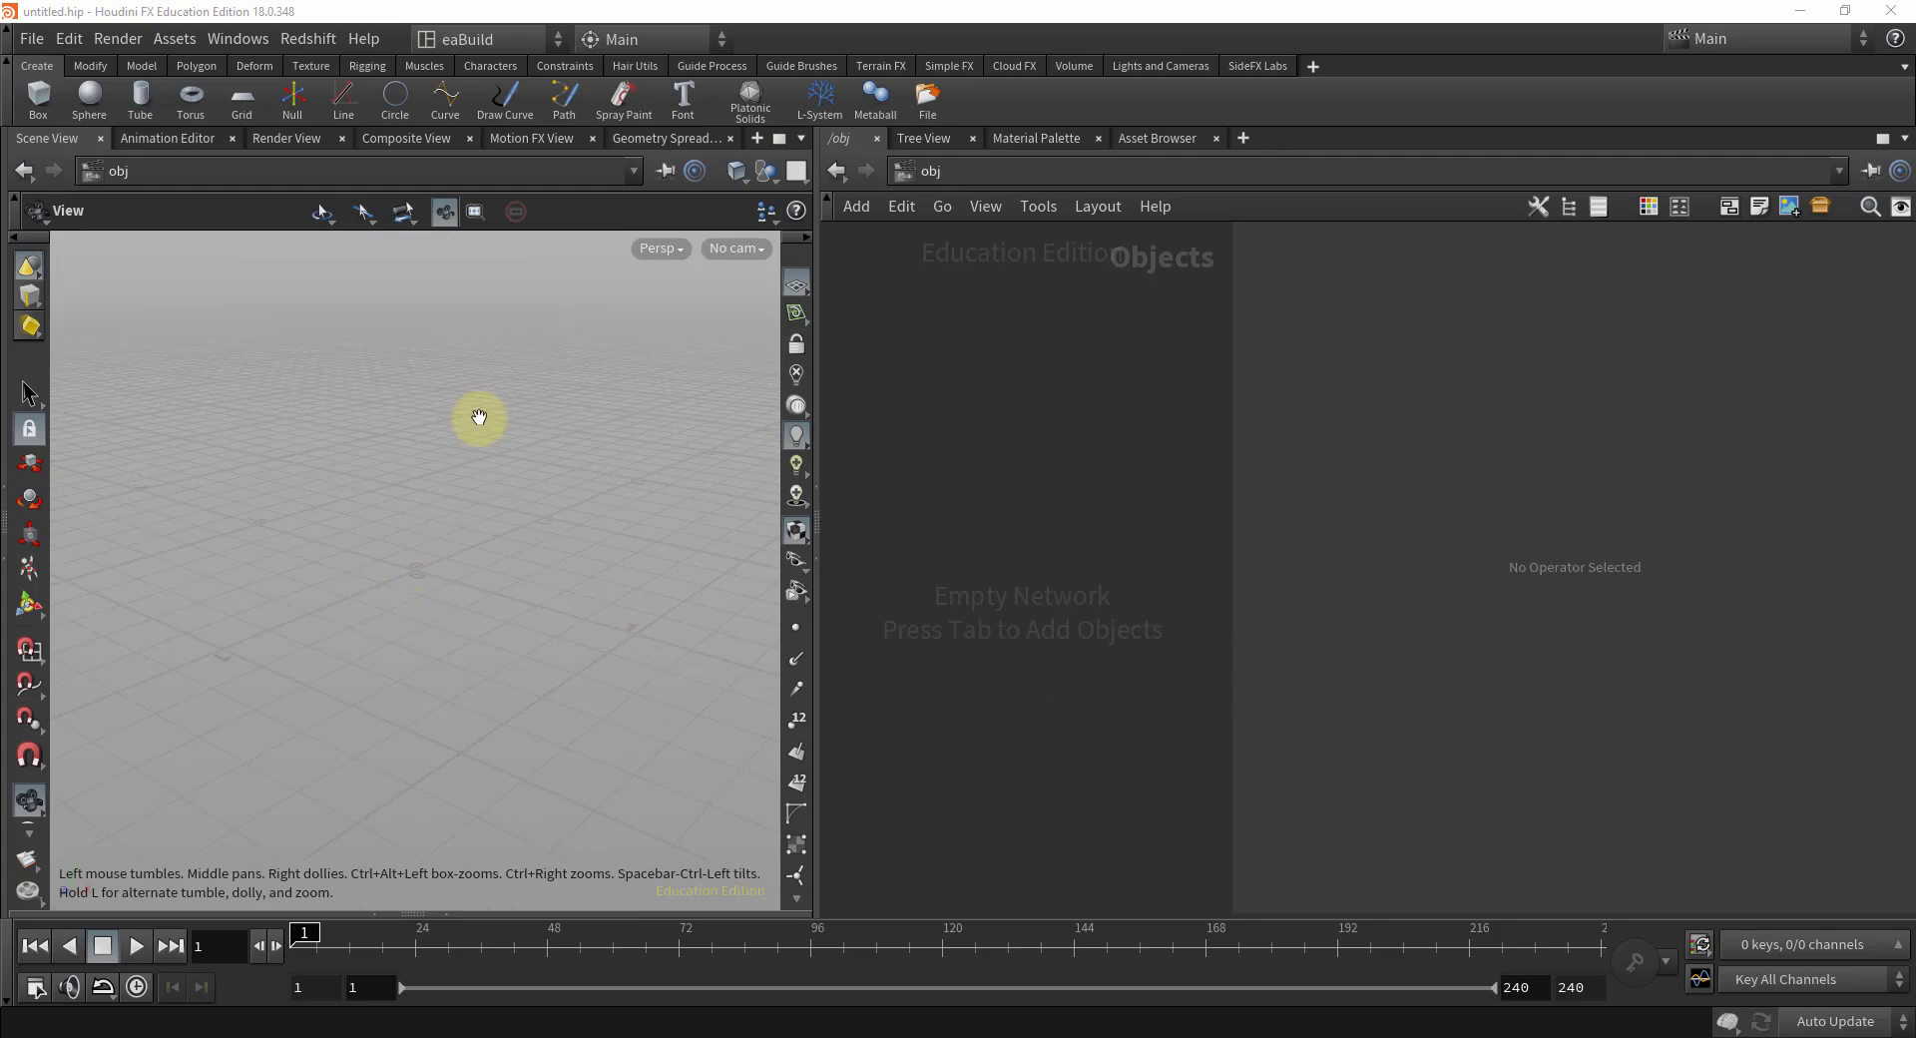
- Split the scene view into Two Views Side by Side and set the second one as the UV viewport
{"action": "left_click", "coordinate": [795, 171]}
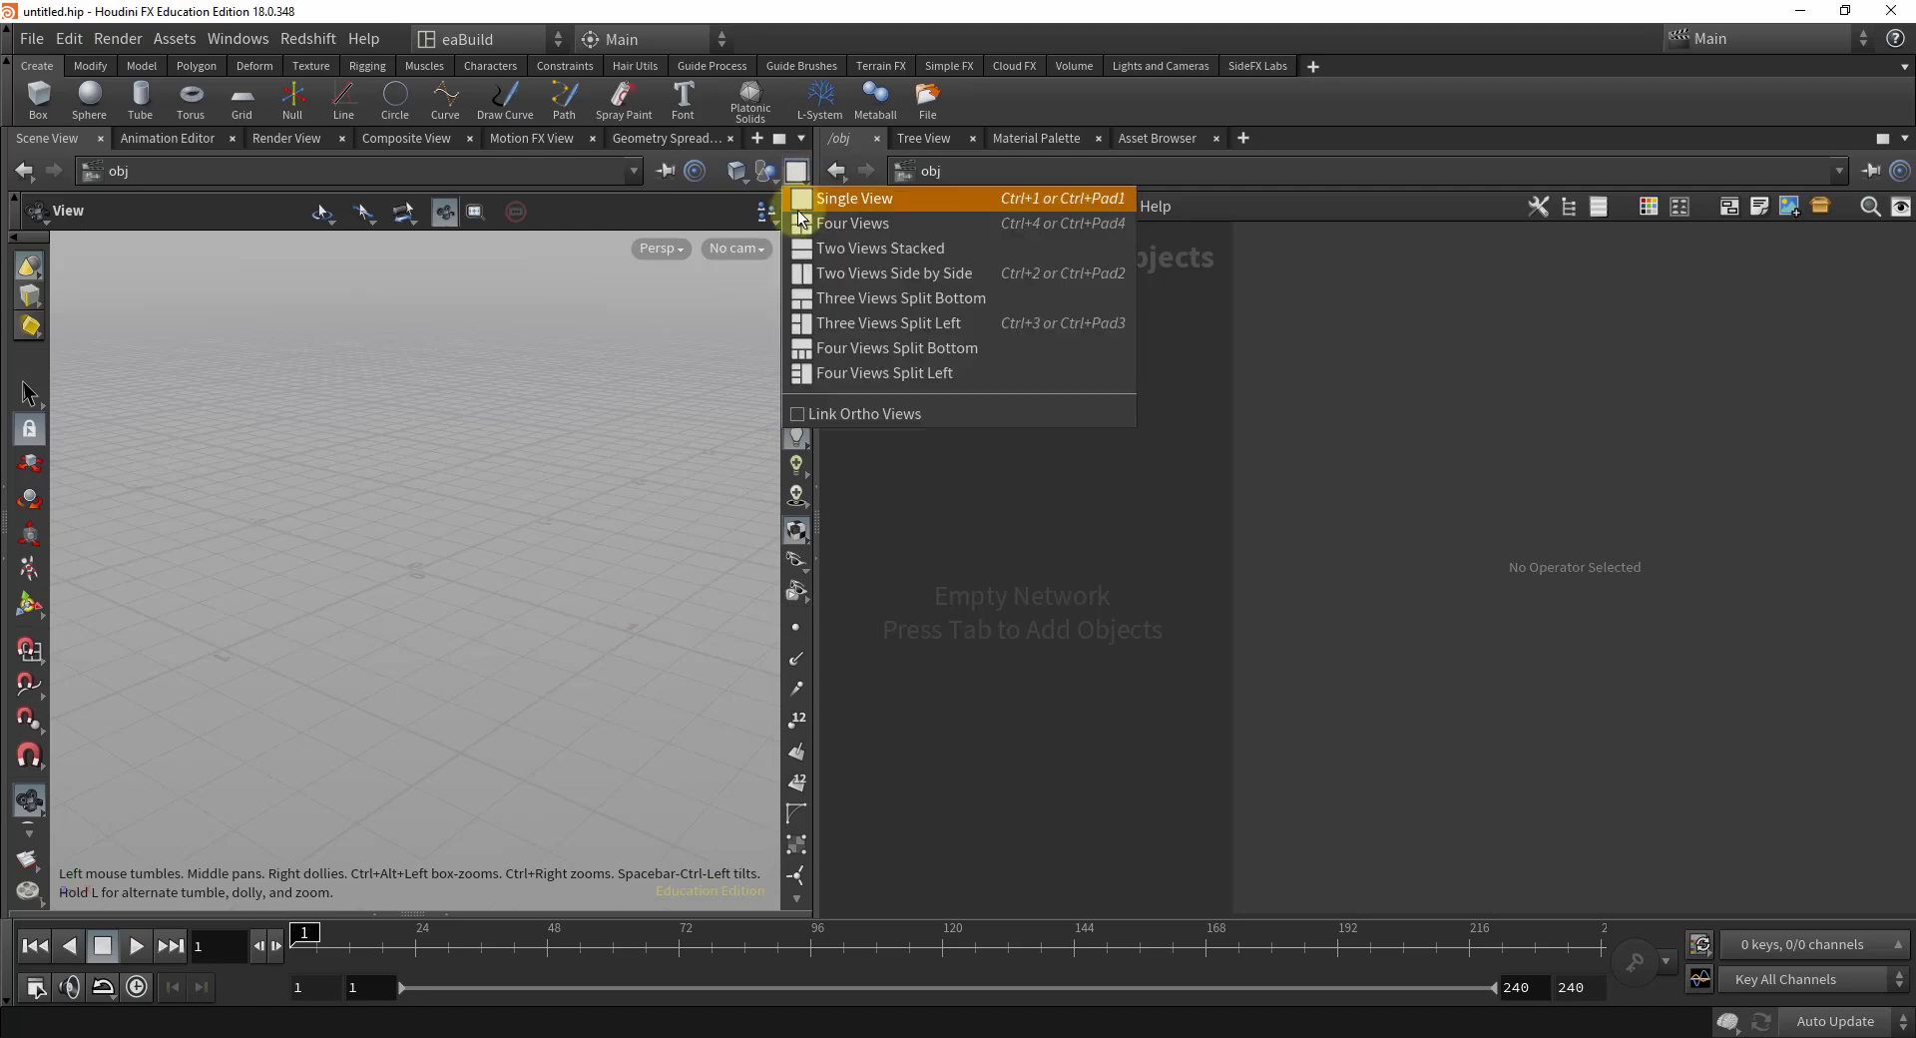
{"action": "left_click", "coordinate": [816, 285]}
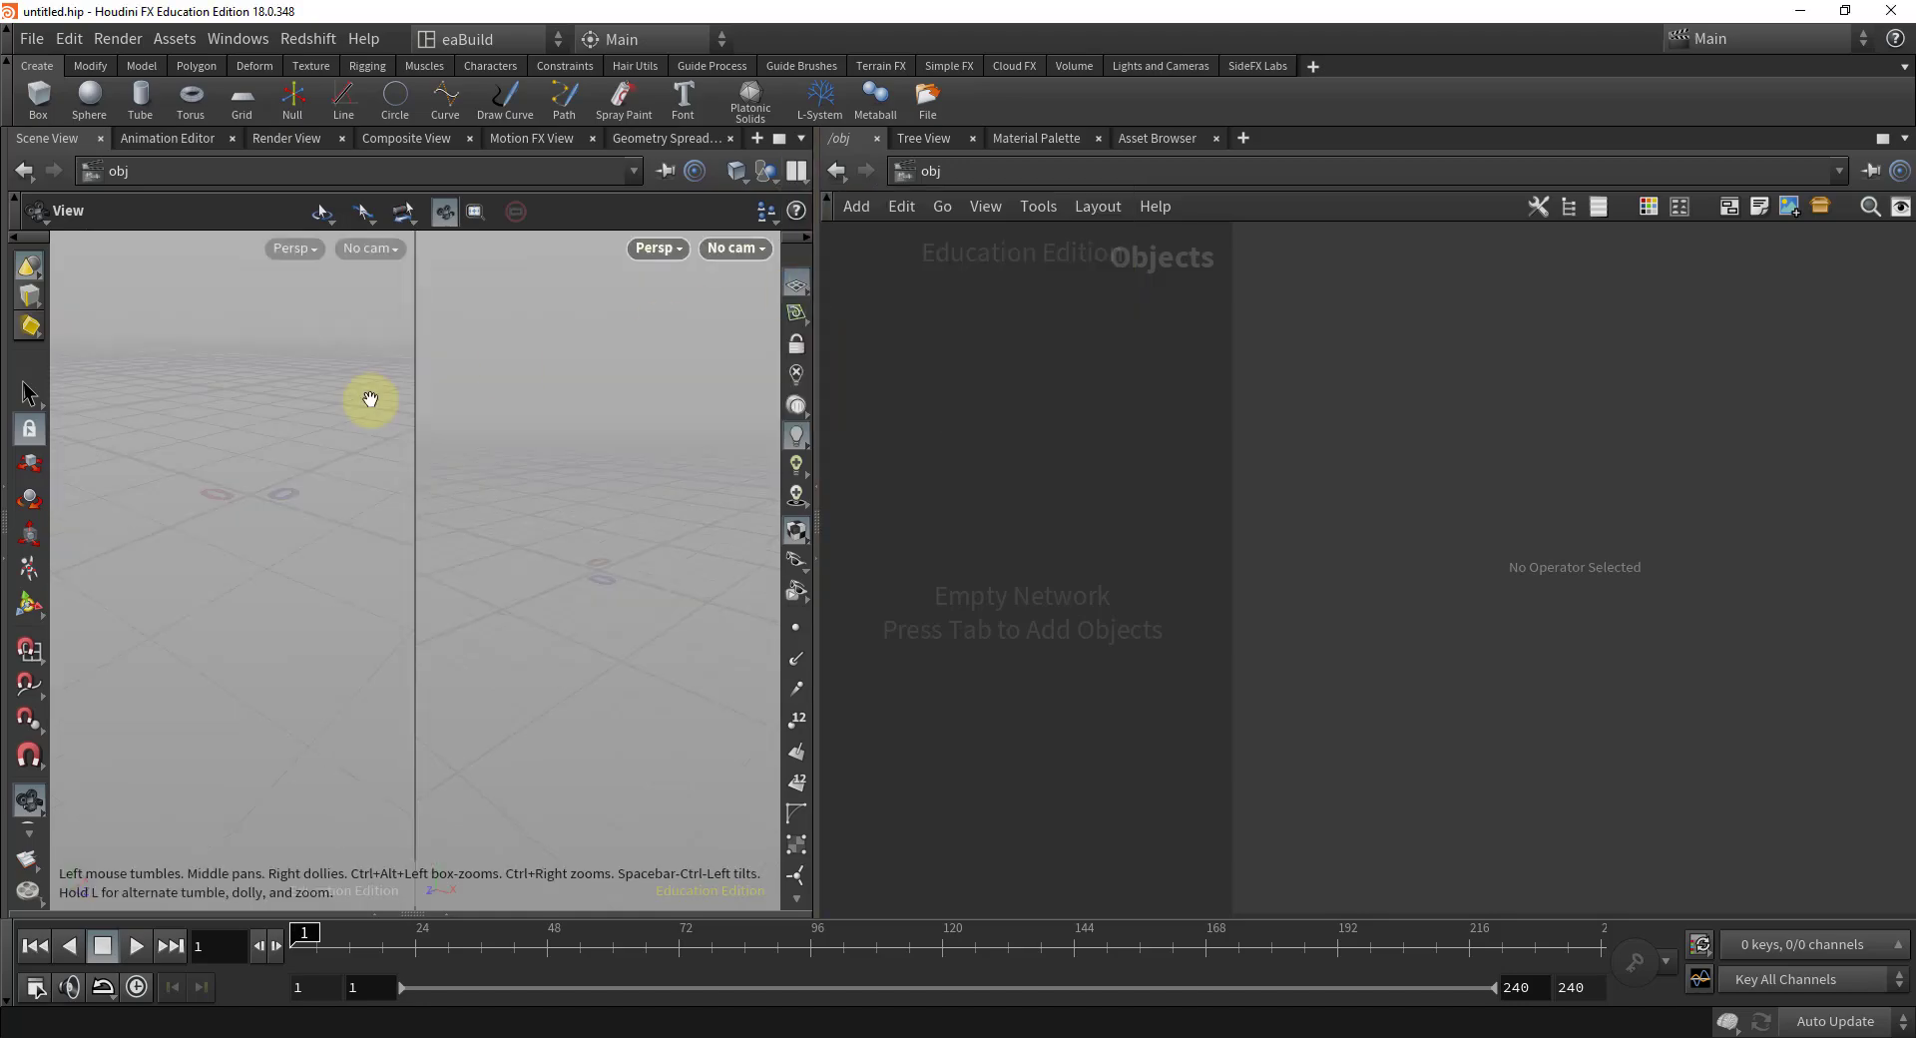
{"action": "left_click_drag", "start_coordinate": [247, 479], "coordinate": [249, 470]}
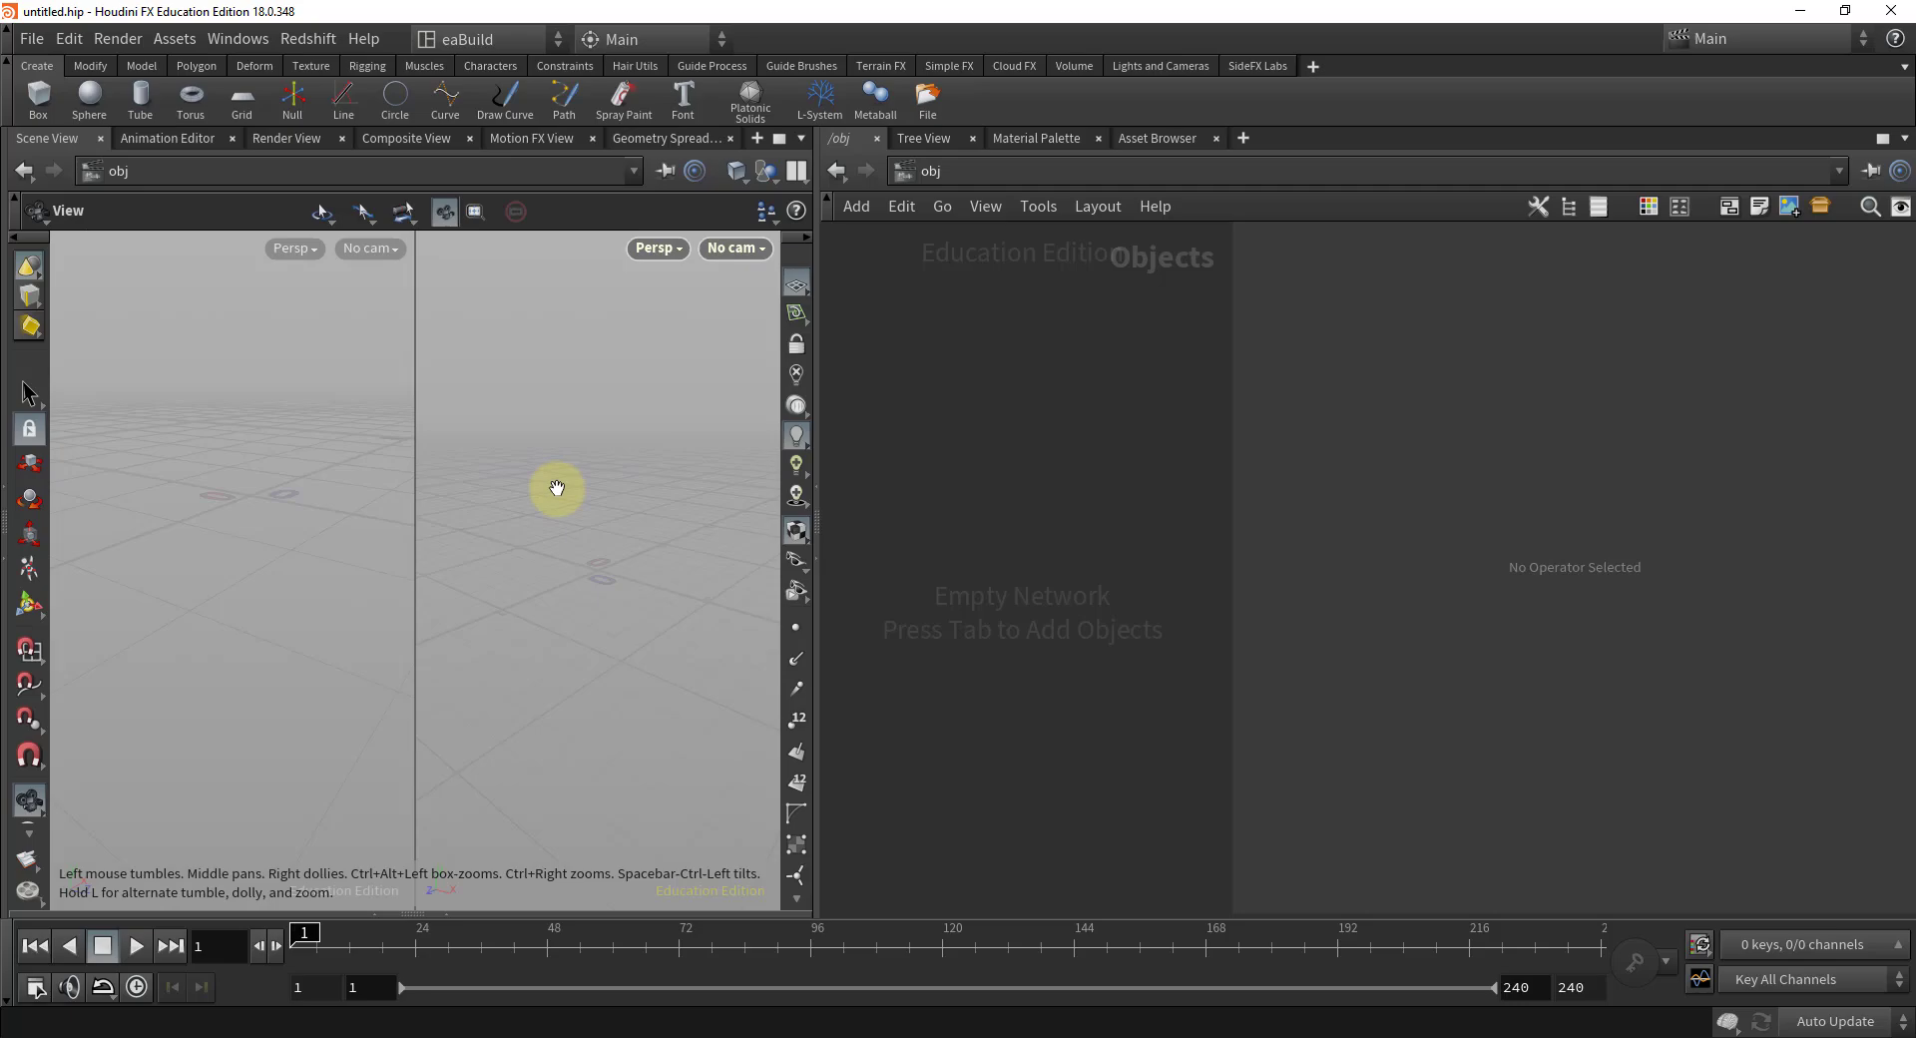
{"action": "left_click", "coordinate": [683, 251]}
{"action": "mouse_move", "coordinate": [663, 298]}
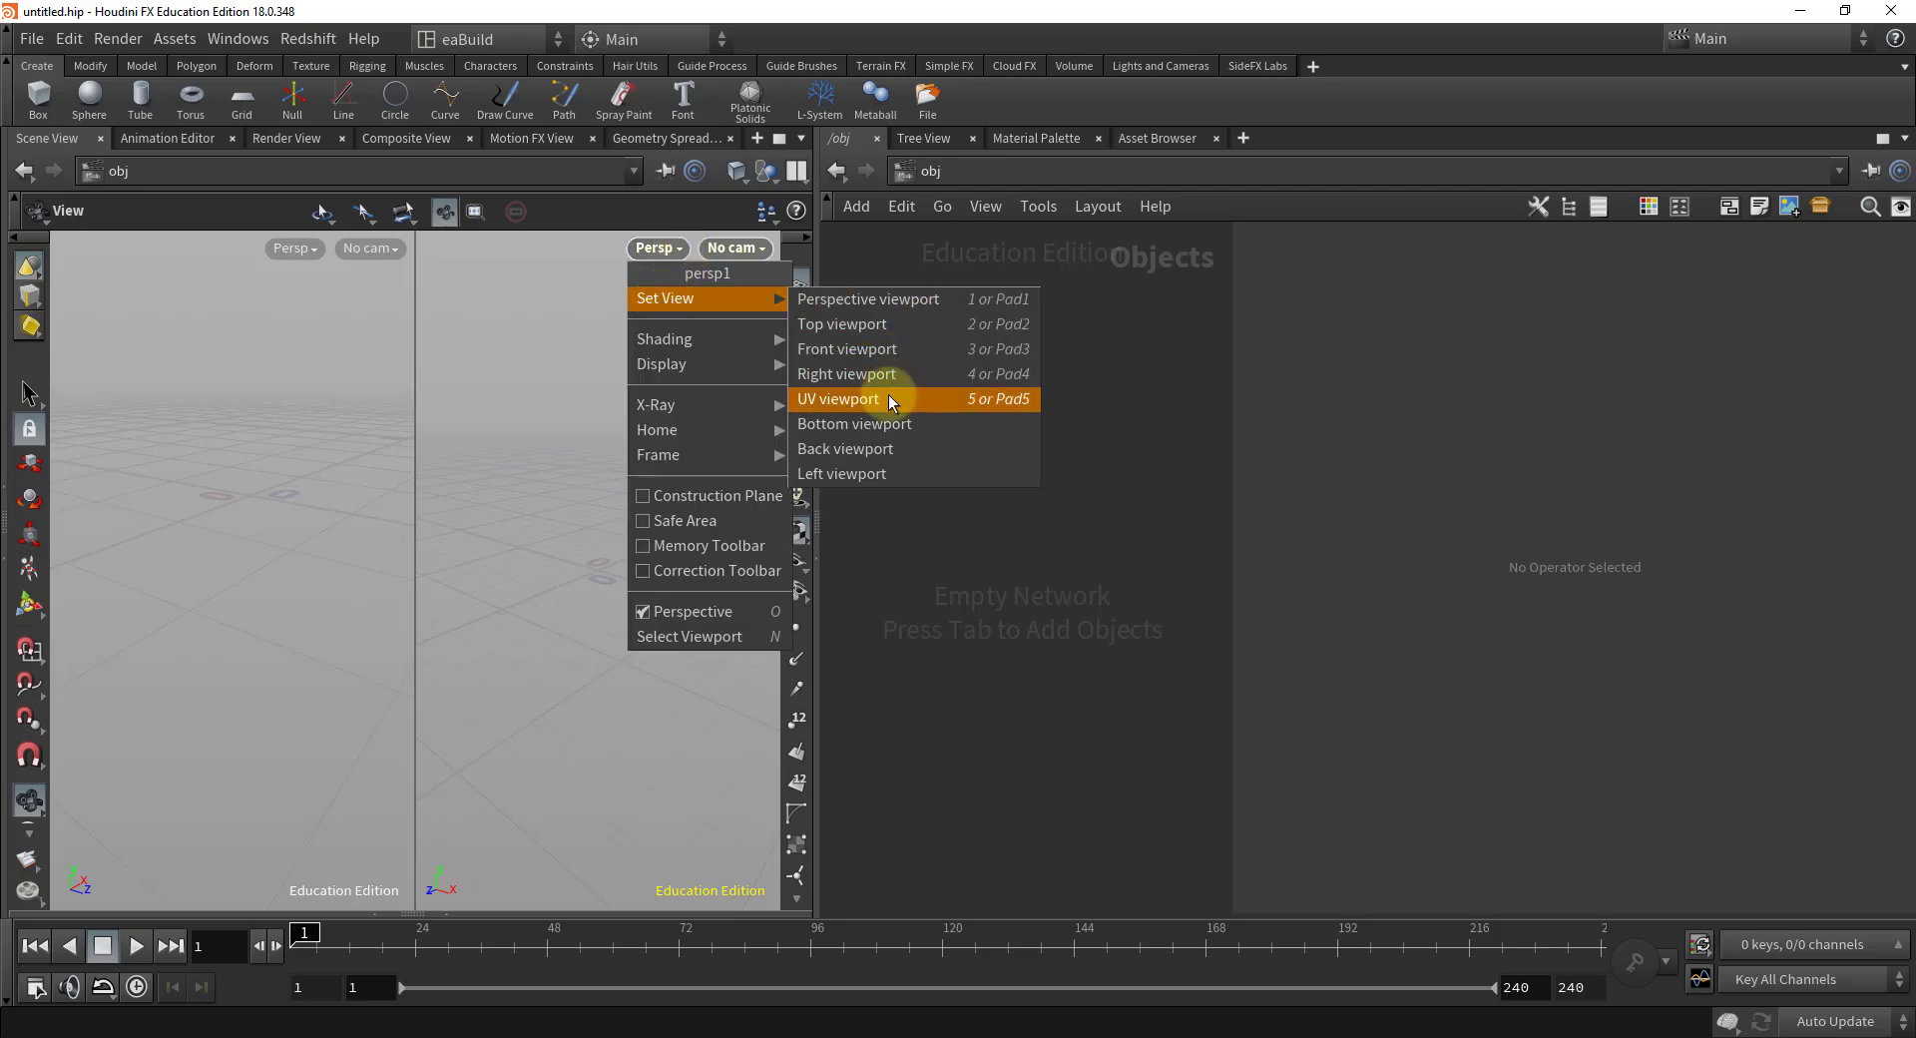
{"action": "left_click", "coordinate": [978, 401]}
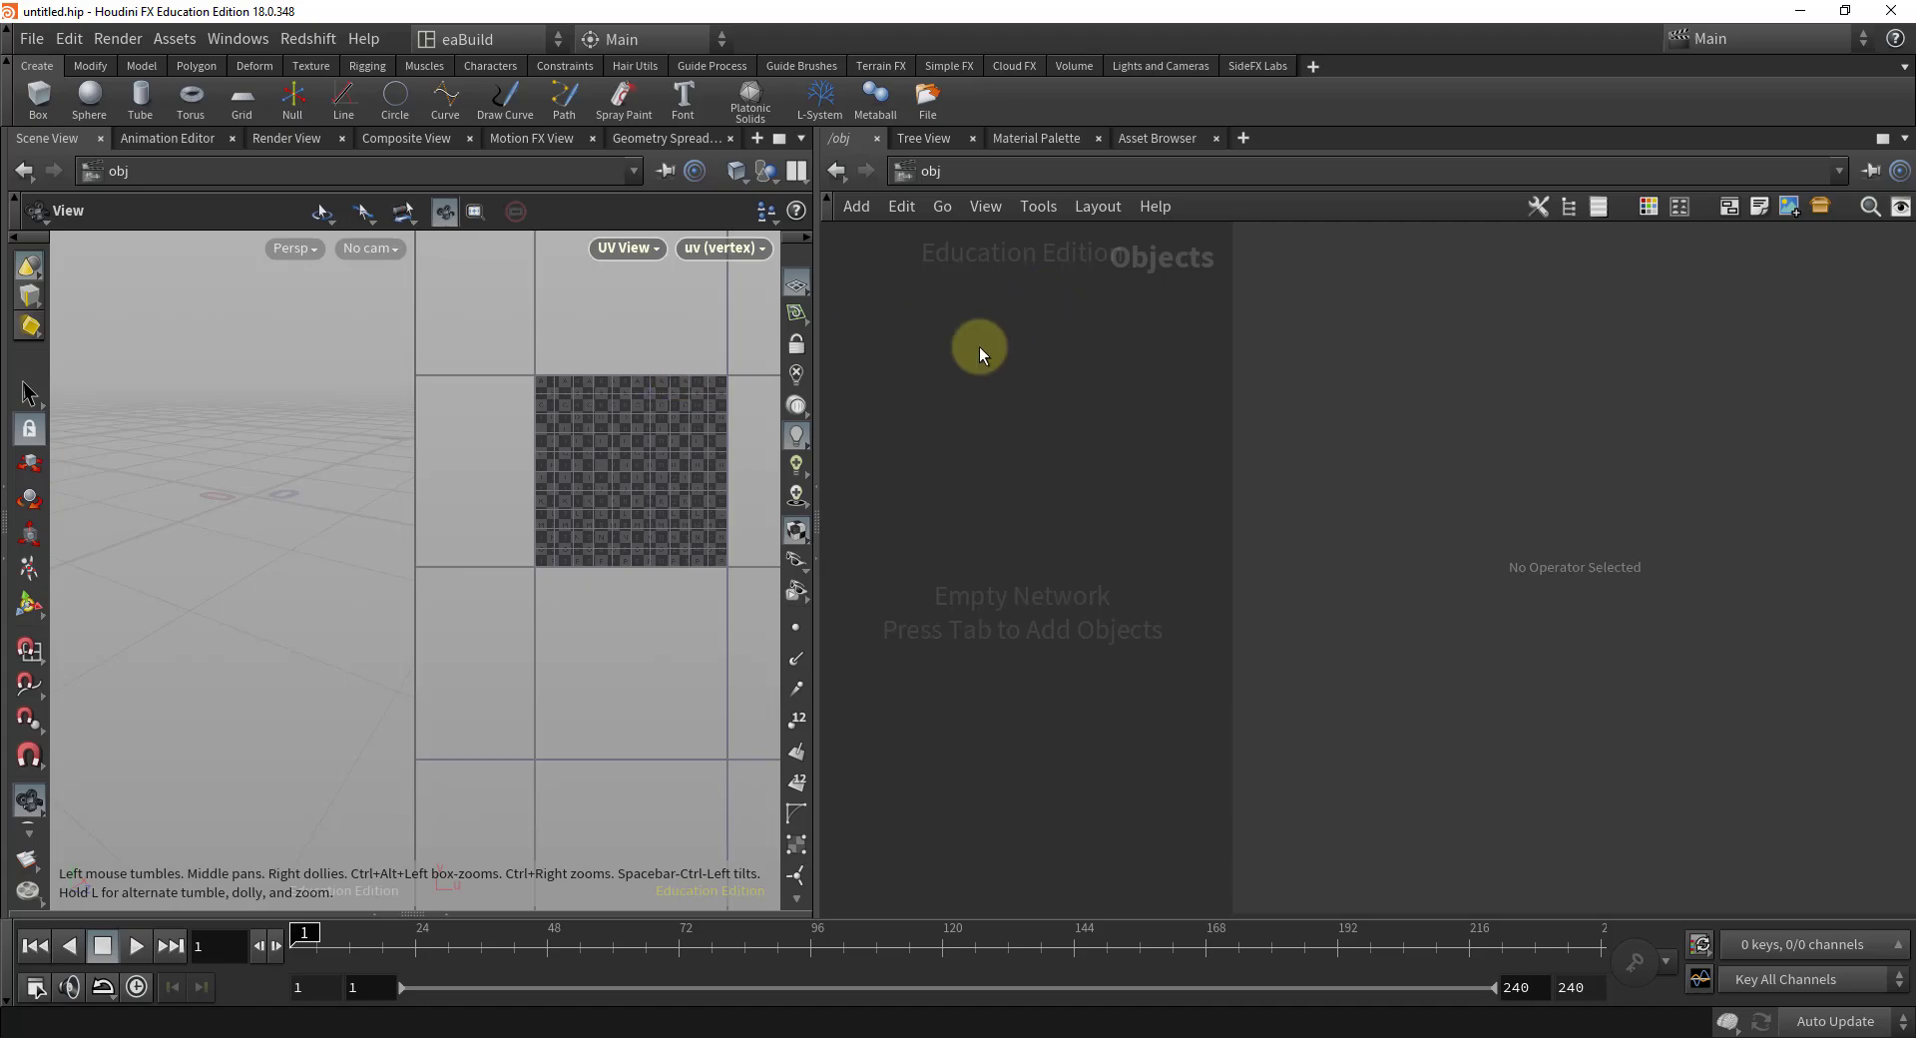
- Create a Geometry object in the obj network and name it uv_demo
{"action": "key", "text": "Tab"}
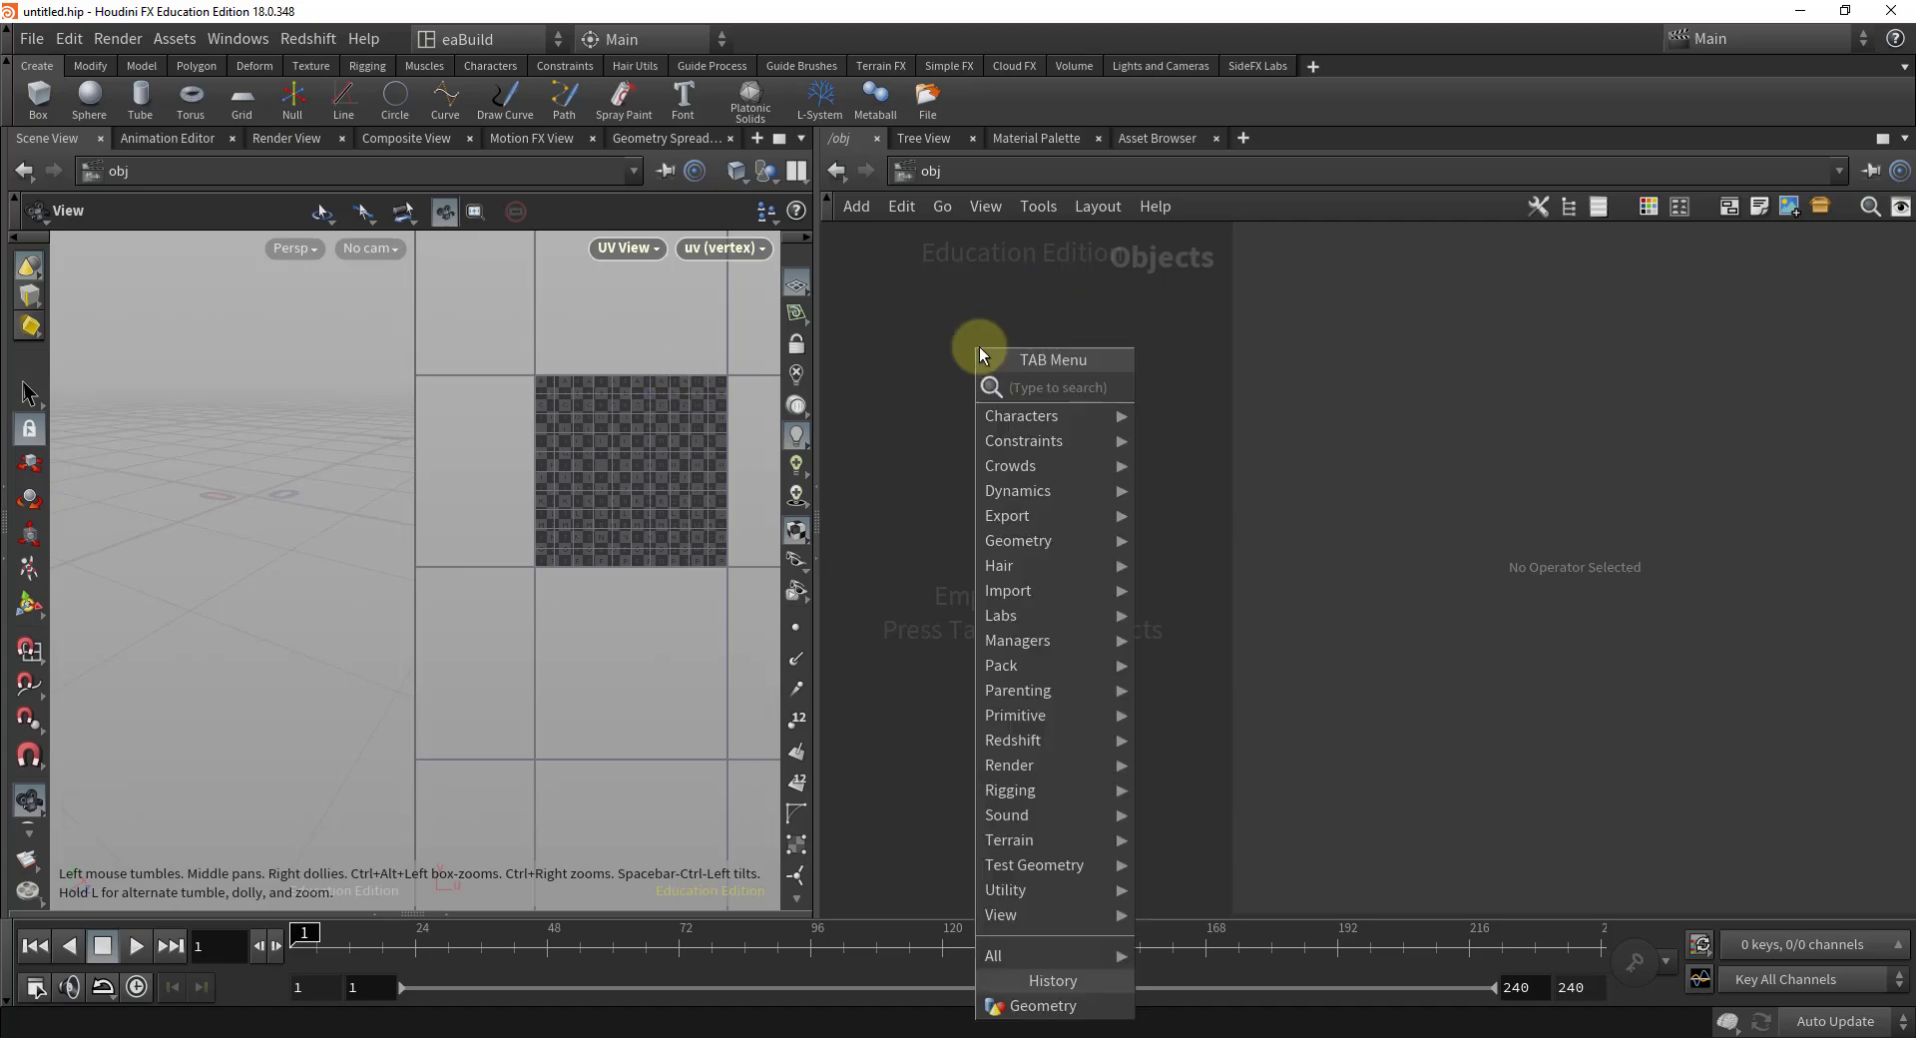
{"action": "type", "text": "geo"}
{"action": "key", "text": "Return"}
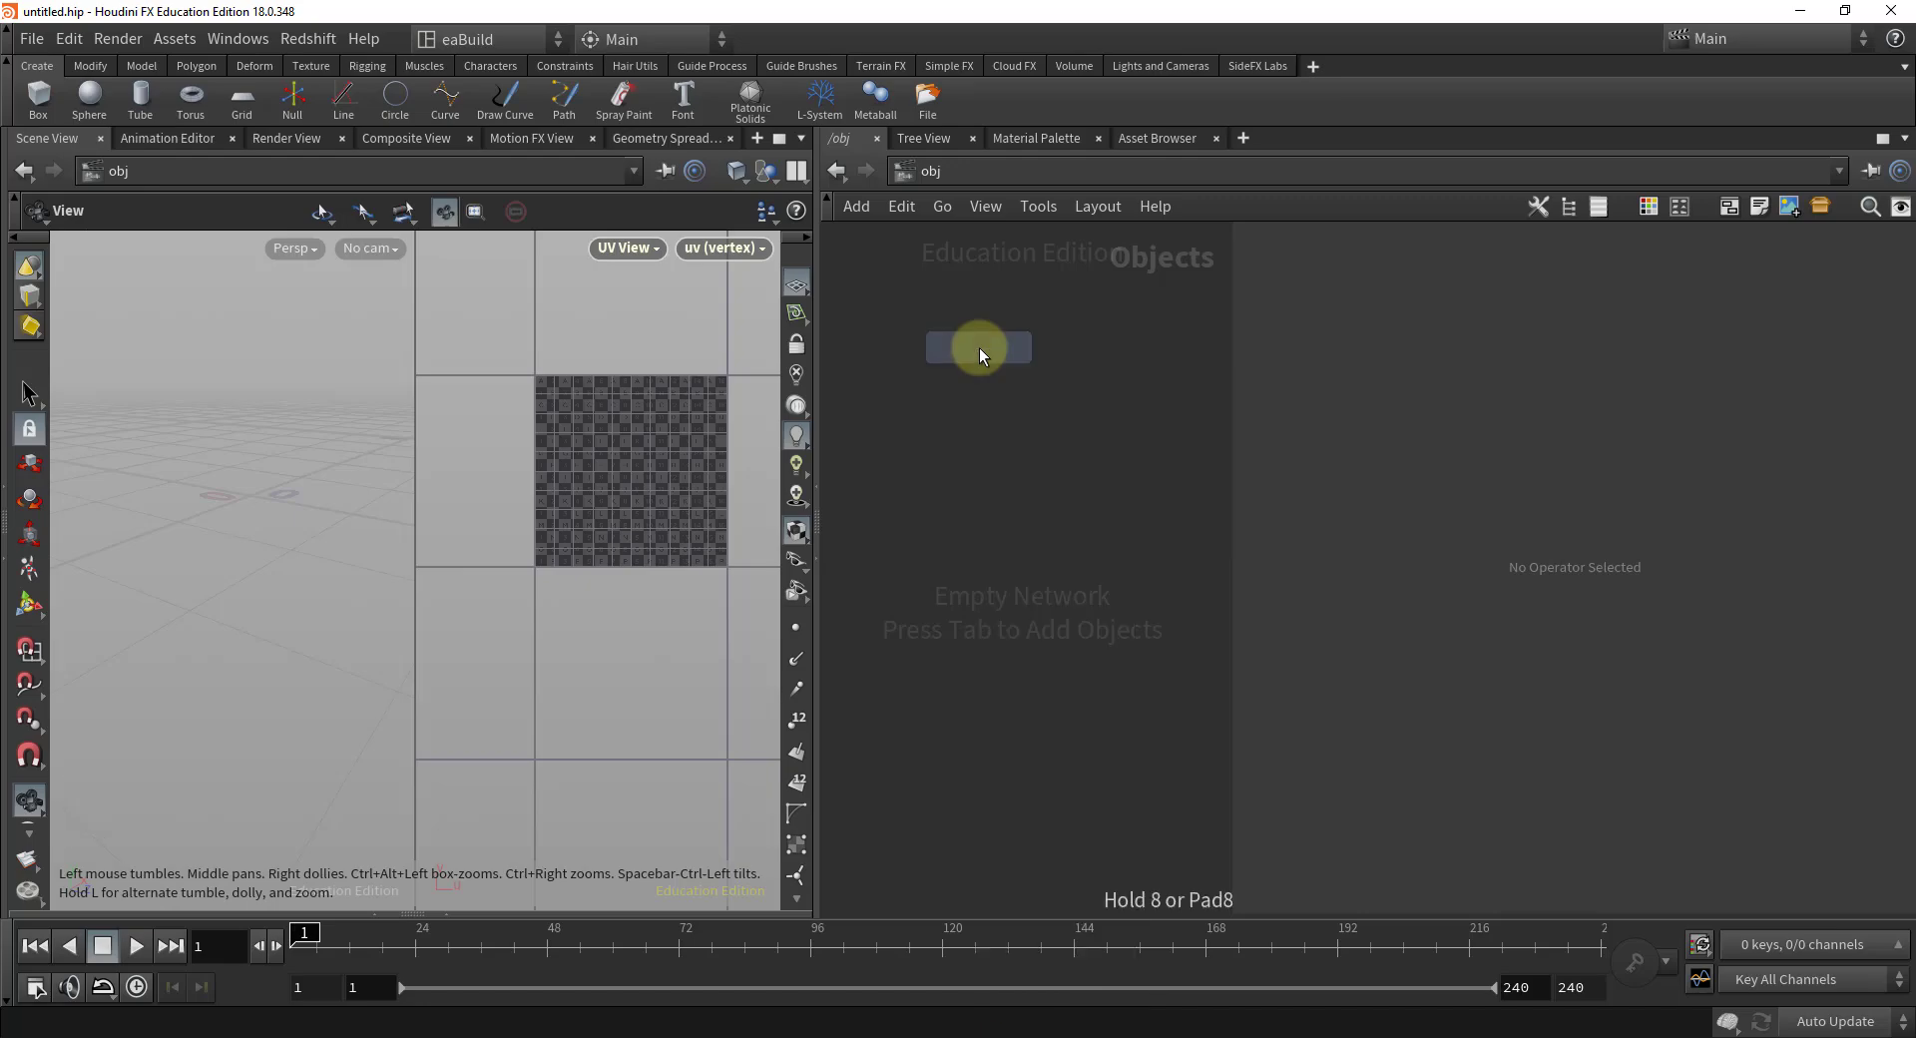
{"action": "left_click", "coordinate": [979, 347]}
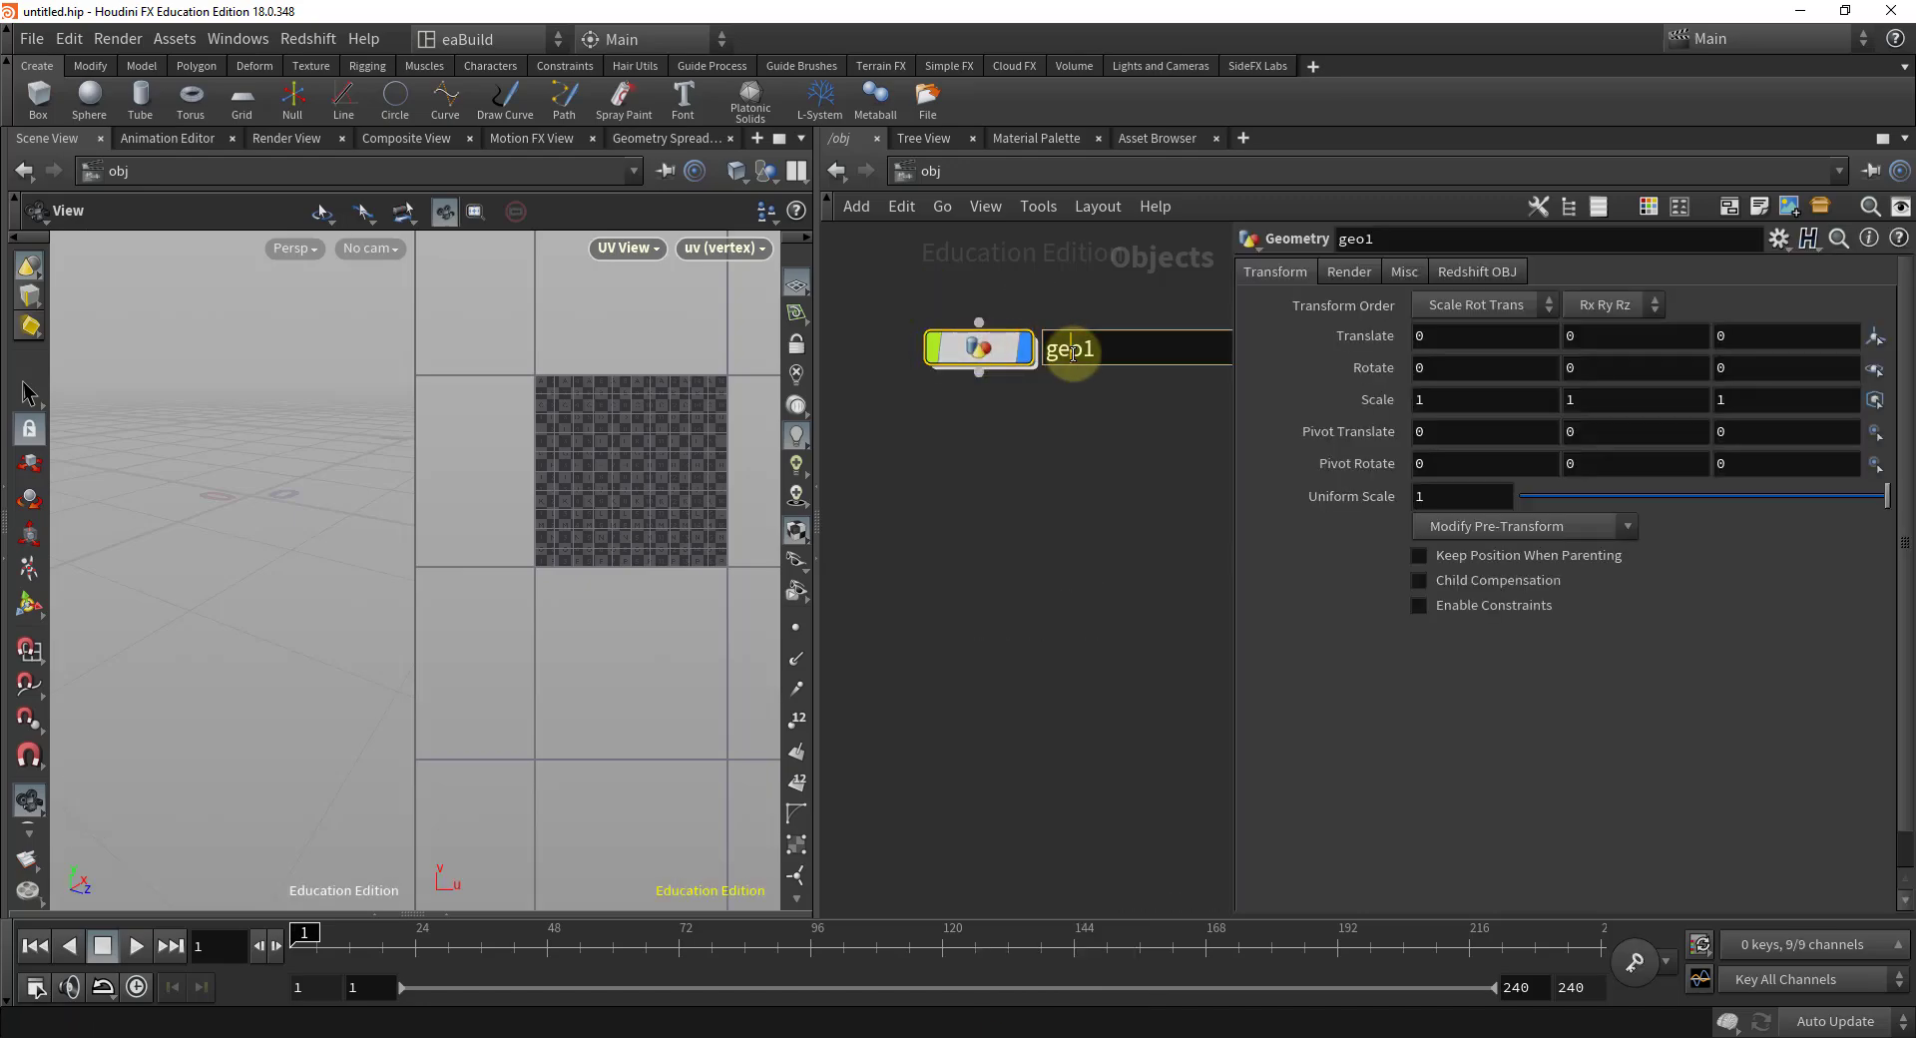
{"action": "type", "text": "uv_demo"}
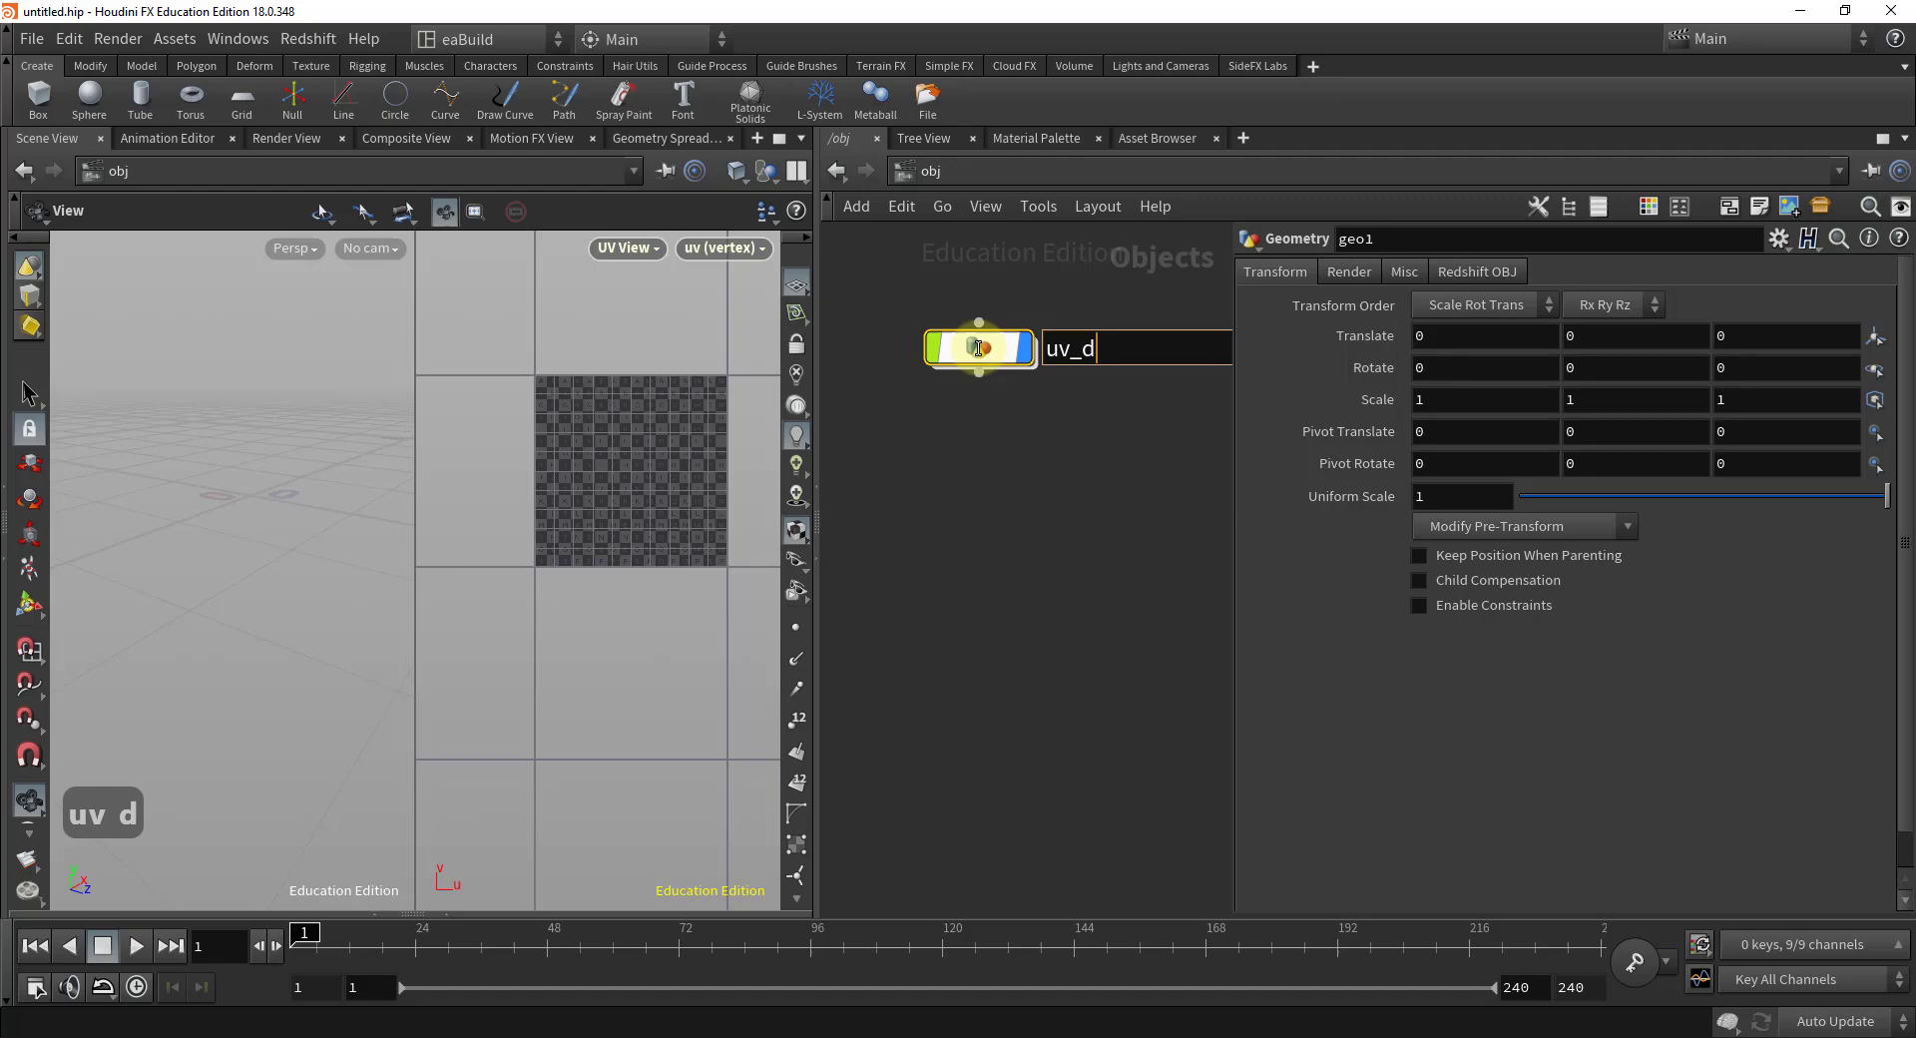
{"action": "key", "text": "Return"}
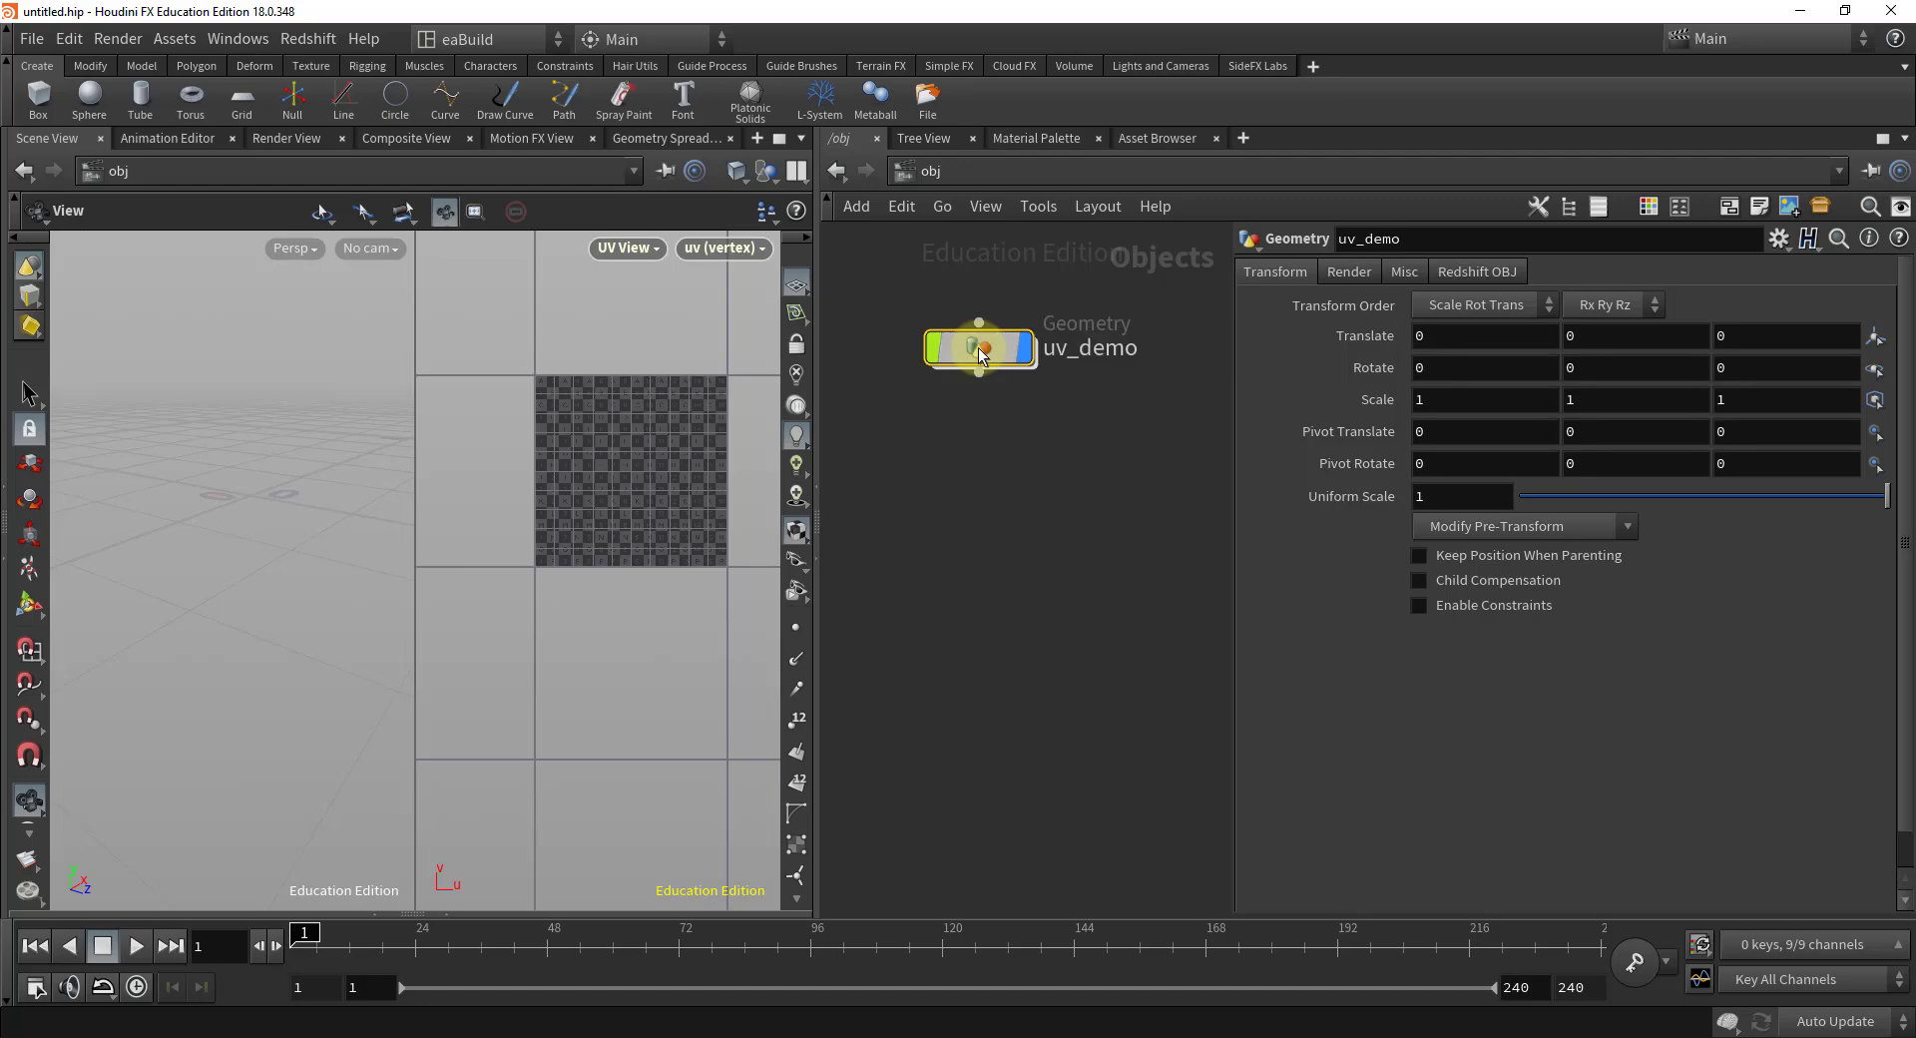
- Go inside uv_demo and add a polygon Box node with default settings
{"action": "double_click", "coordinate": [978, 347]}
{"action": "key", "text": "Tab"}
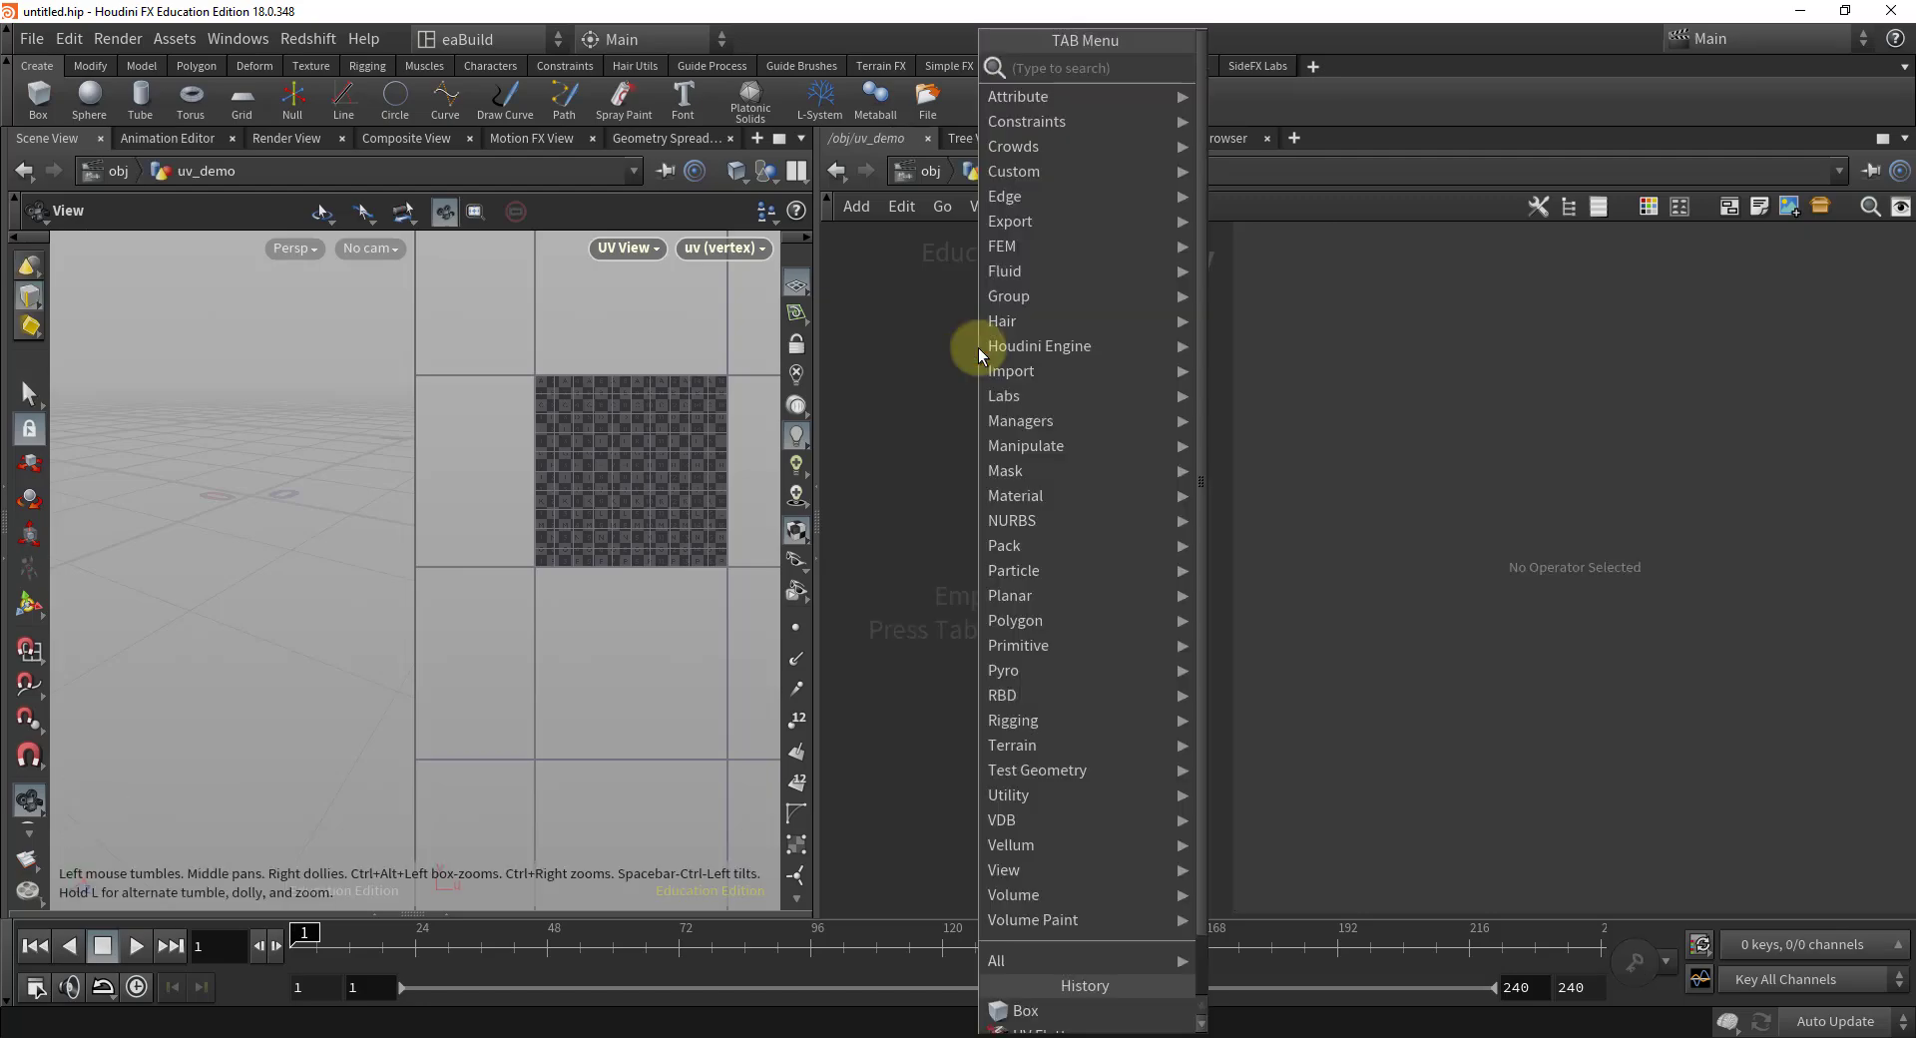
{"action": "type", "text": "box"}
{"action": "key", "text": "Return"}
{"action": "key", "text": "Return"}
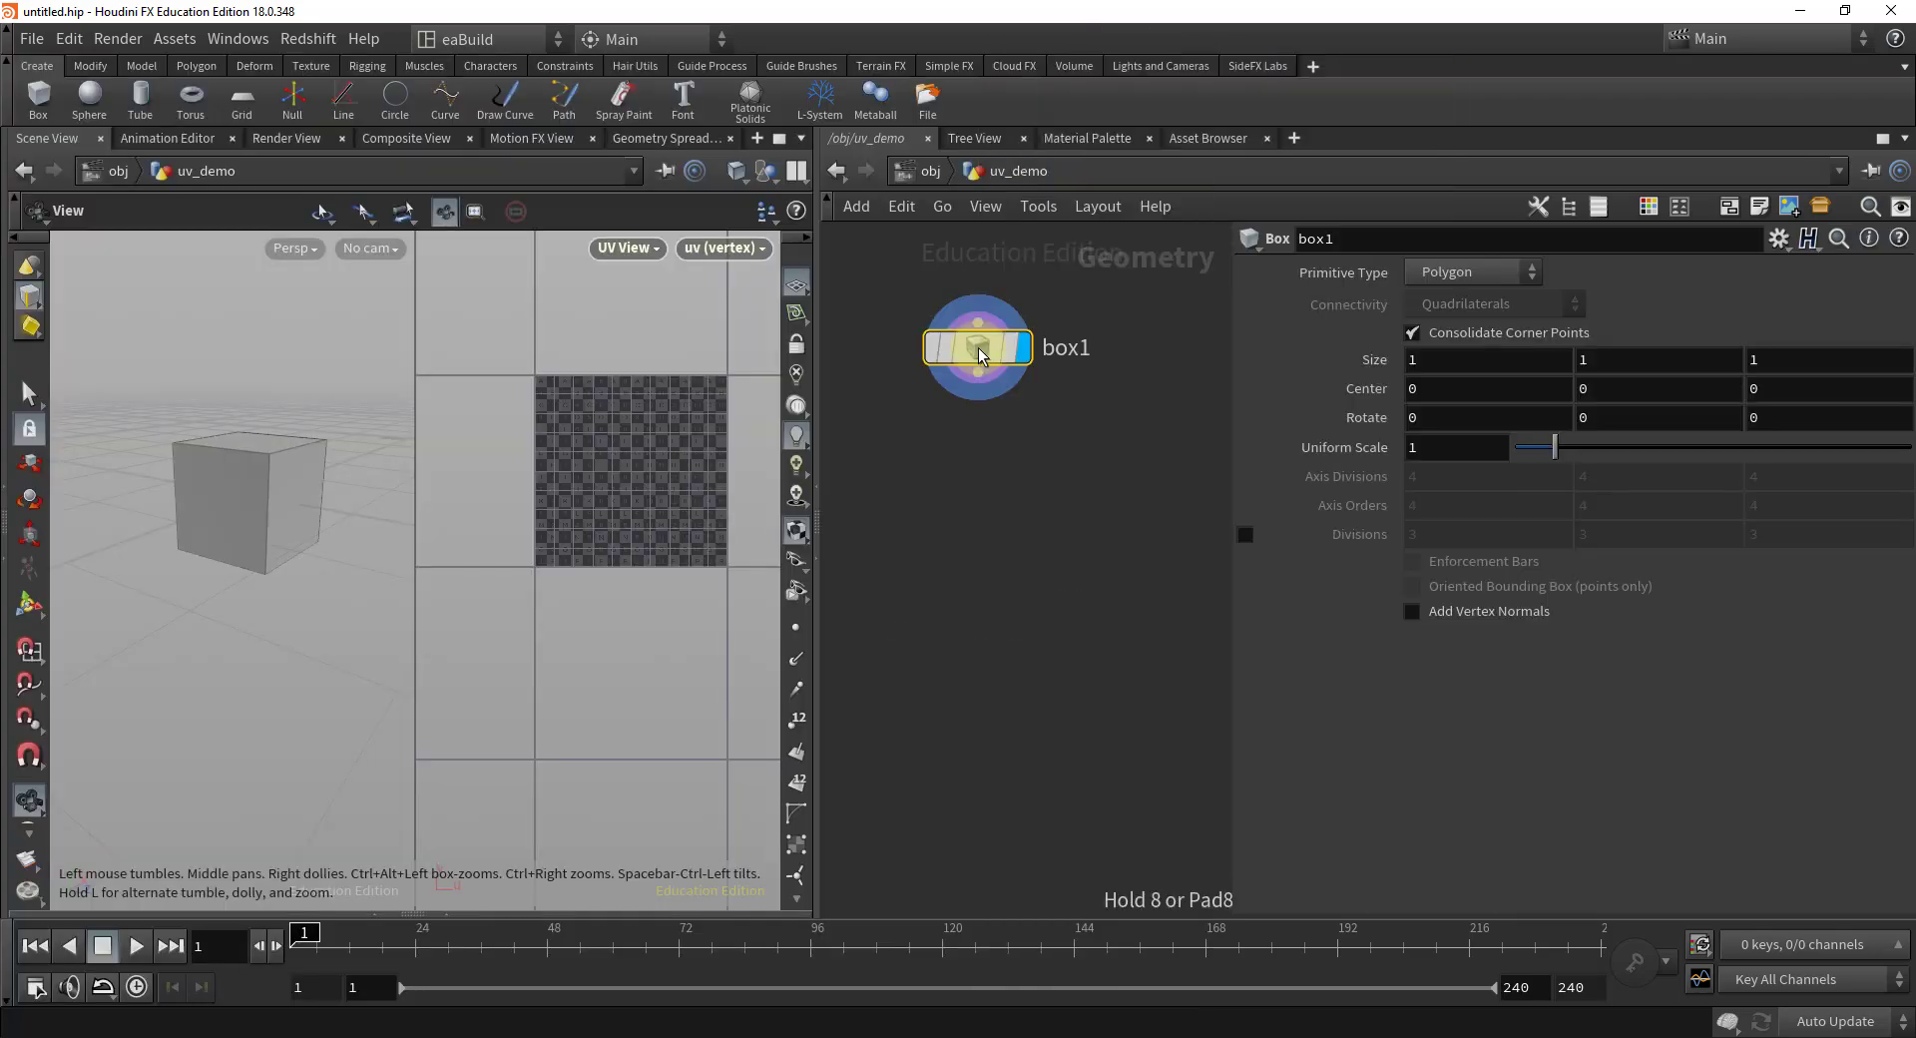
{"action": "left_click_drag", "start_coordinate": [978, 347], "coordinate": [984, 386]}
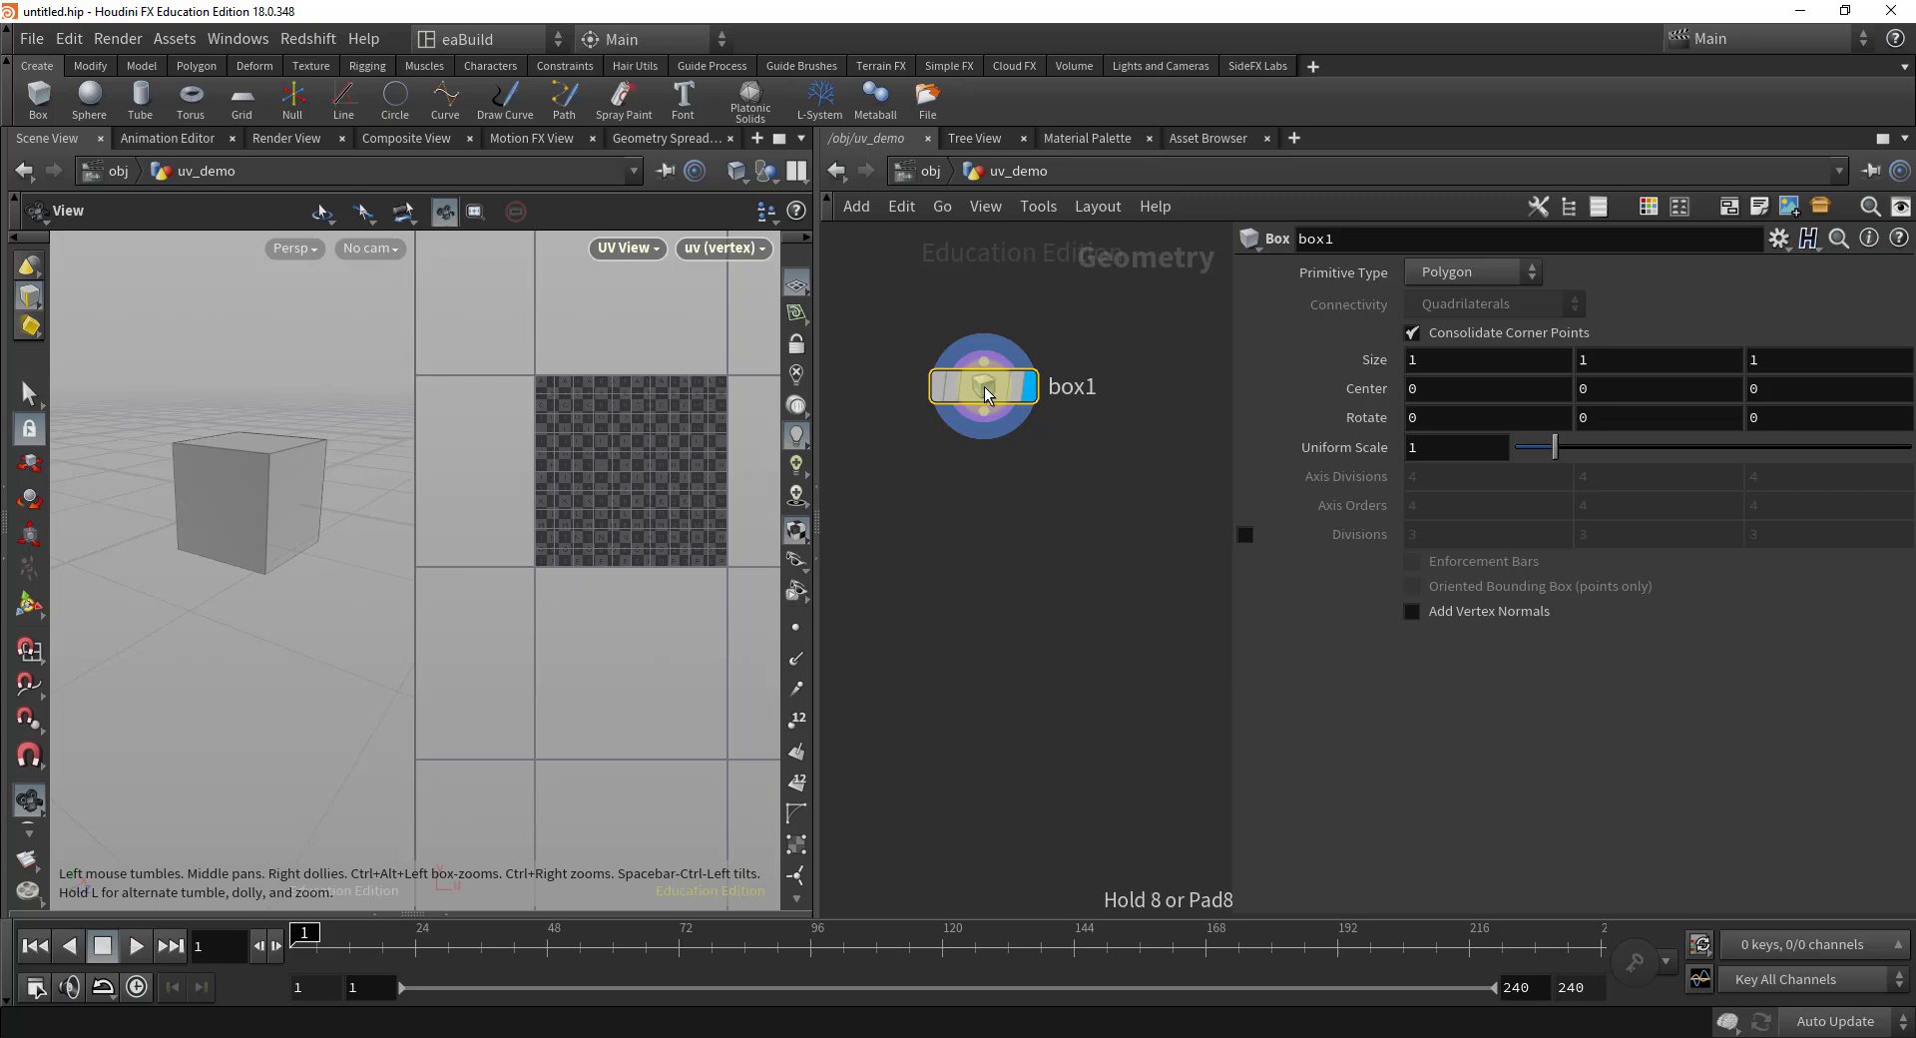
{"action": "left_click_drag", "start_coordinate": [344, 552], "coordinate": [315, 594]}
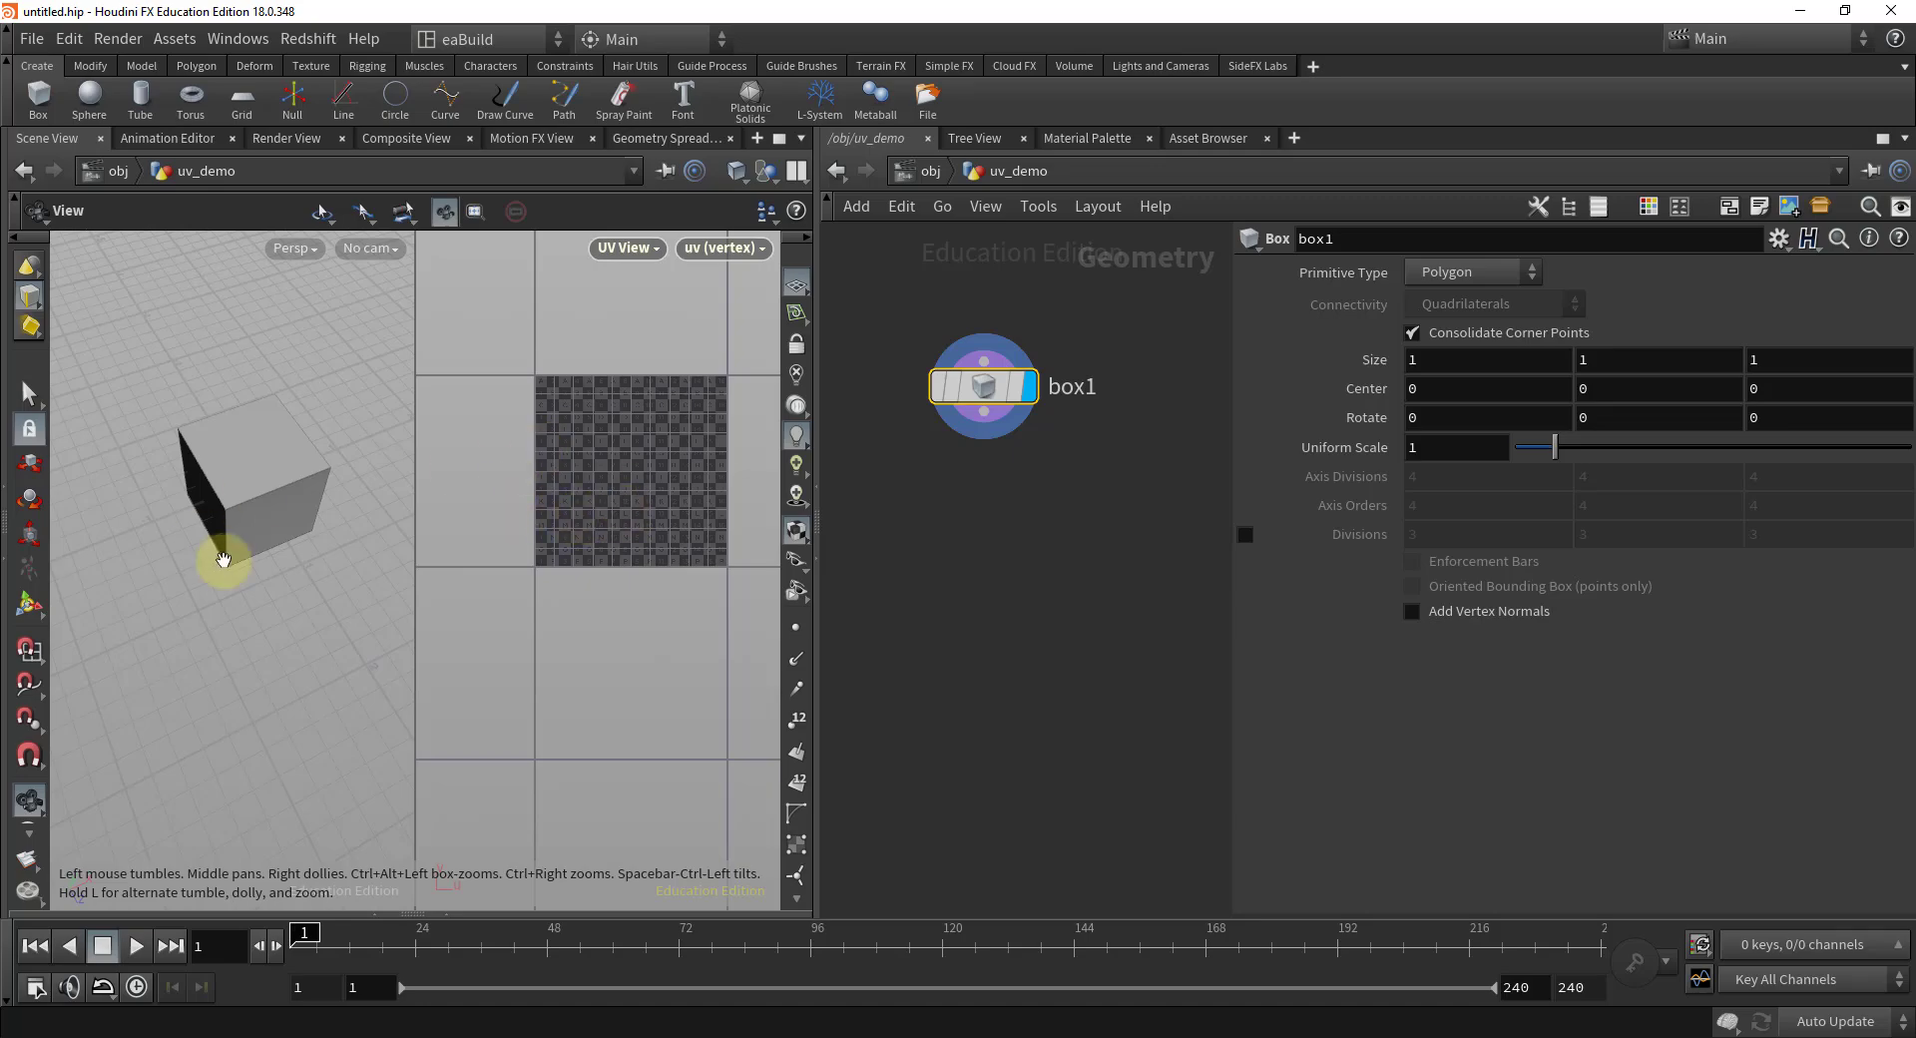
{"action": "left_click_drag", "start_coordinate": [286, 638], "coordinate": [231, 599]}
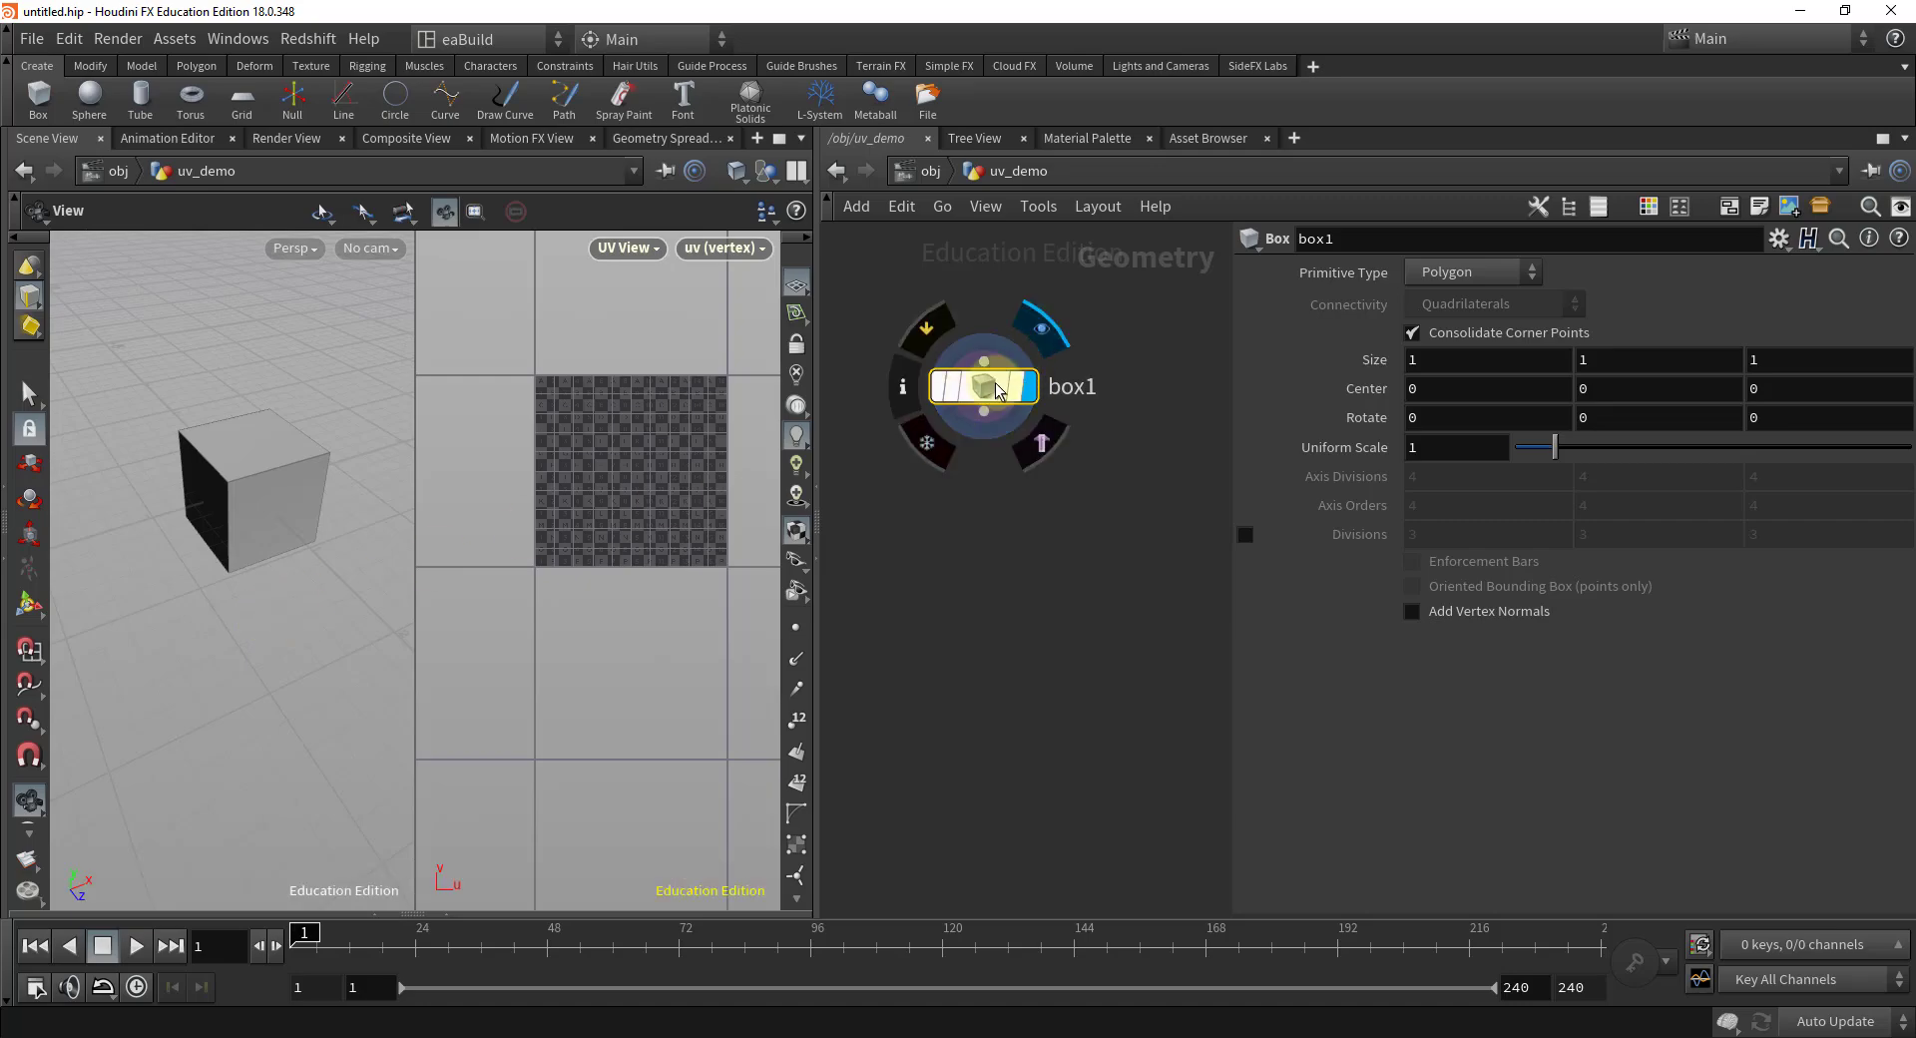
{"action": "left_click_drag", "start_coordinate": [992, 387], "coordinate": [1021, 383]}
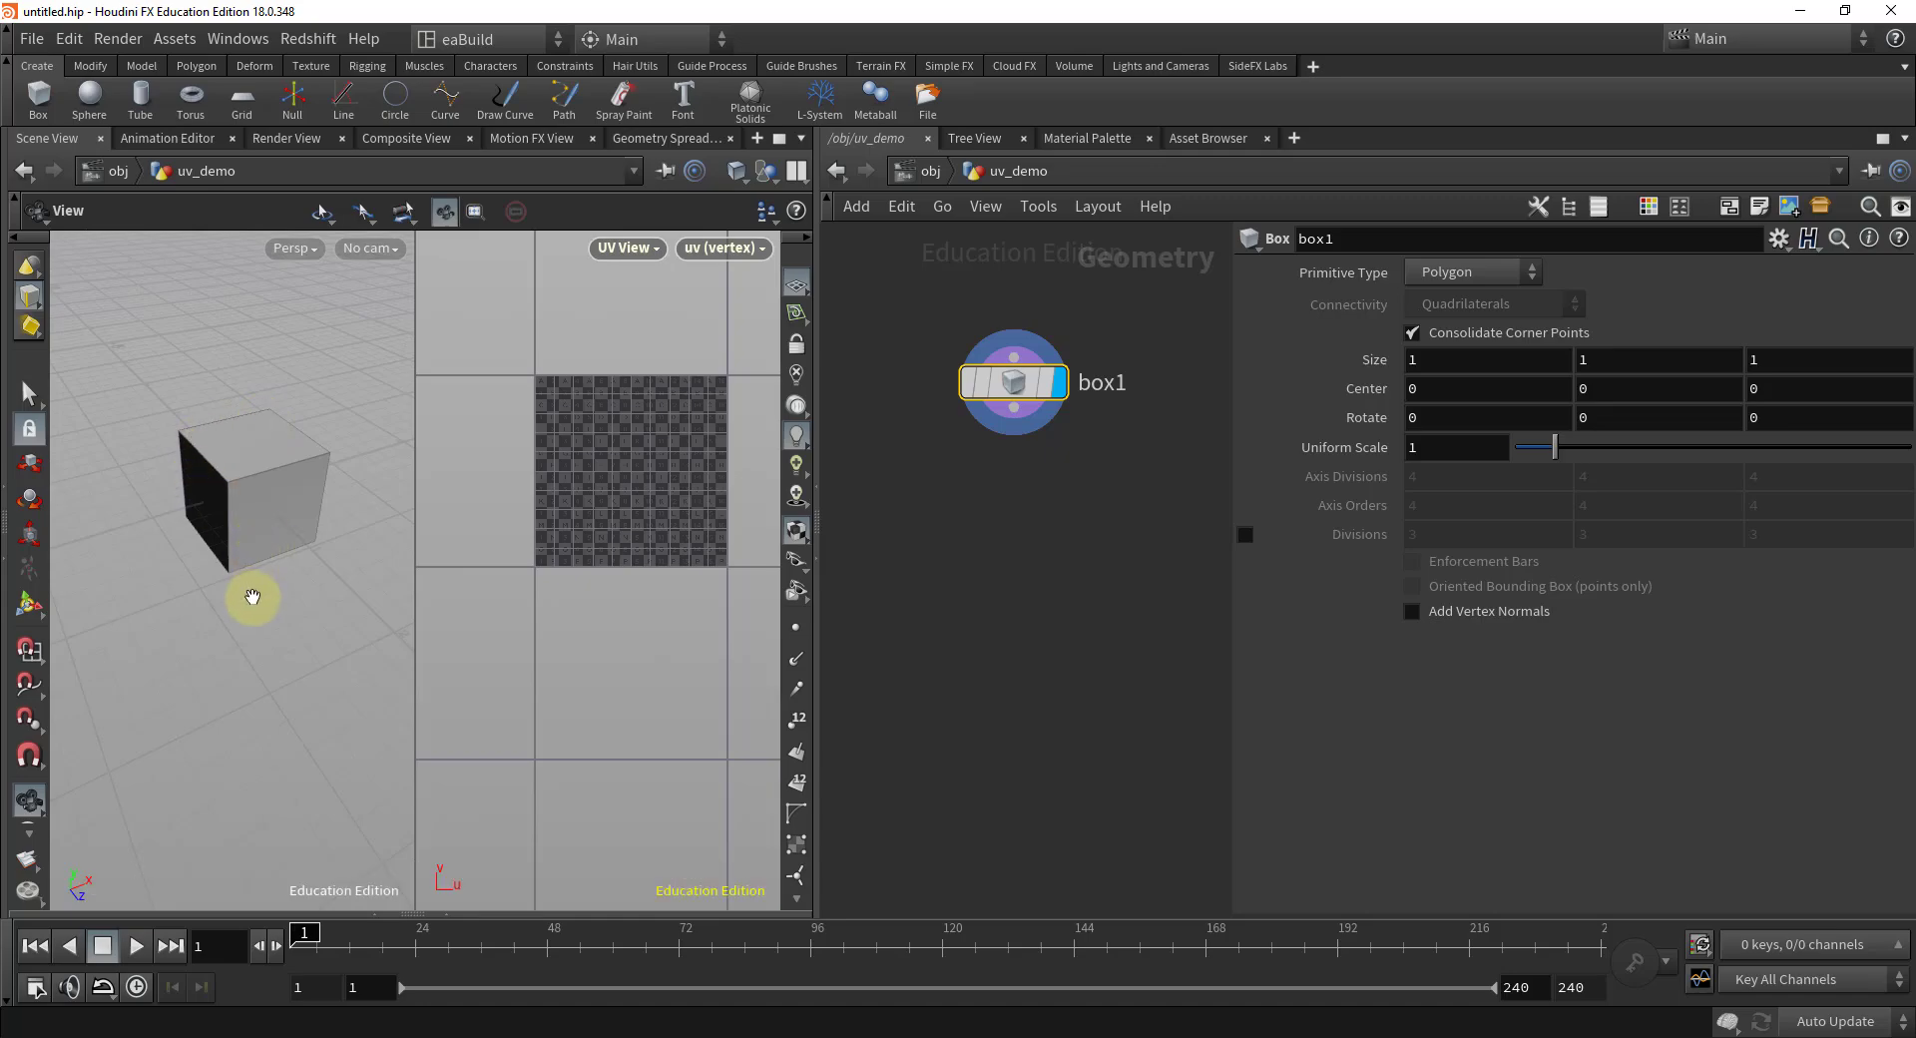
- Set the UV boundaries to All Views in the perspective viewport's display options
{"action": "key", "text": "d"}
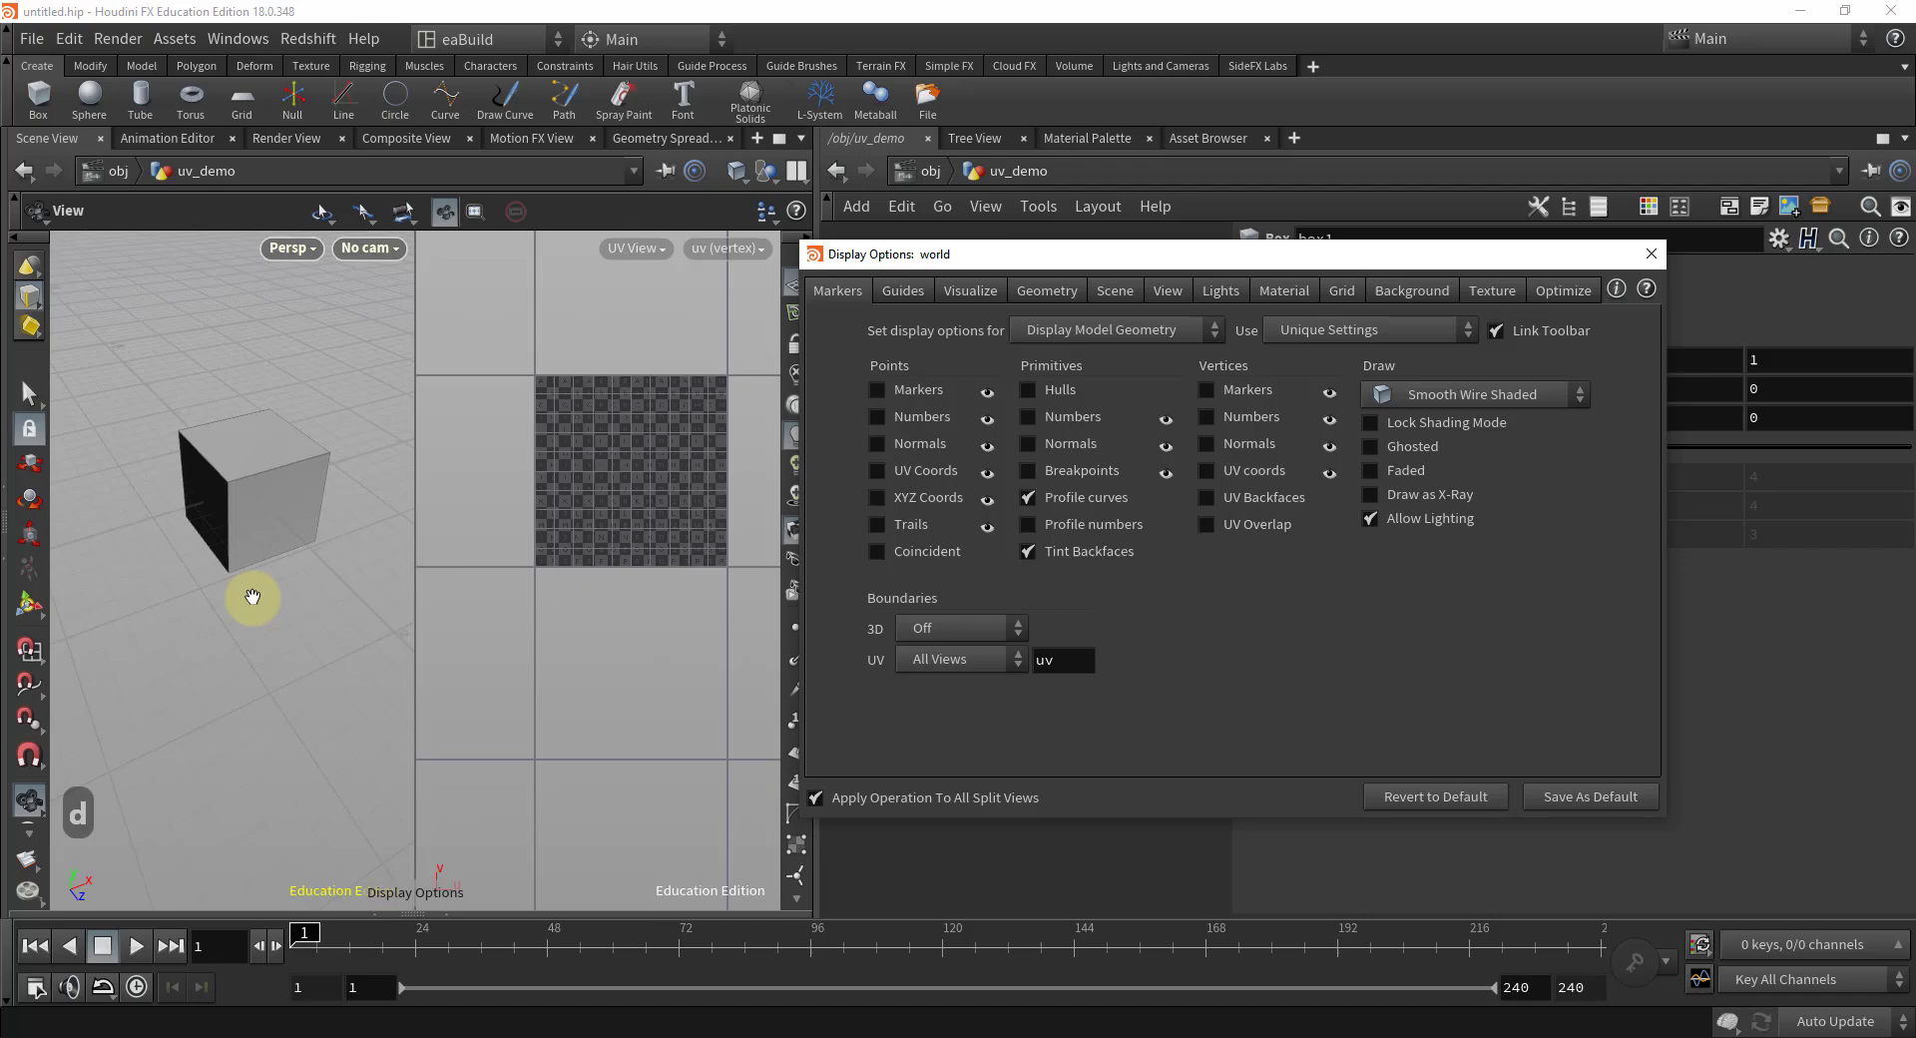
{"action": "left_click_drag", "start_coordinate": [1004, 262], "coordinate": [571, 281]}
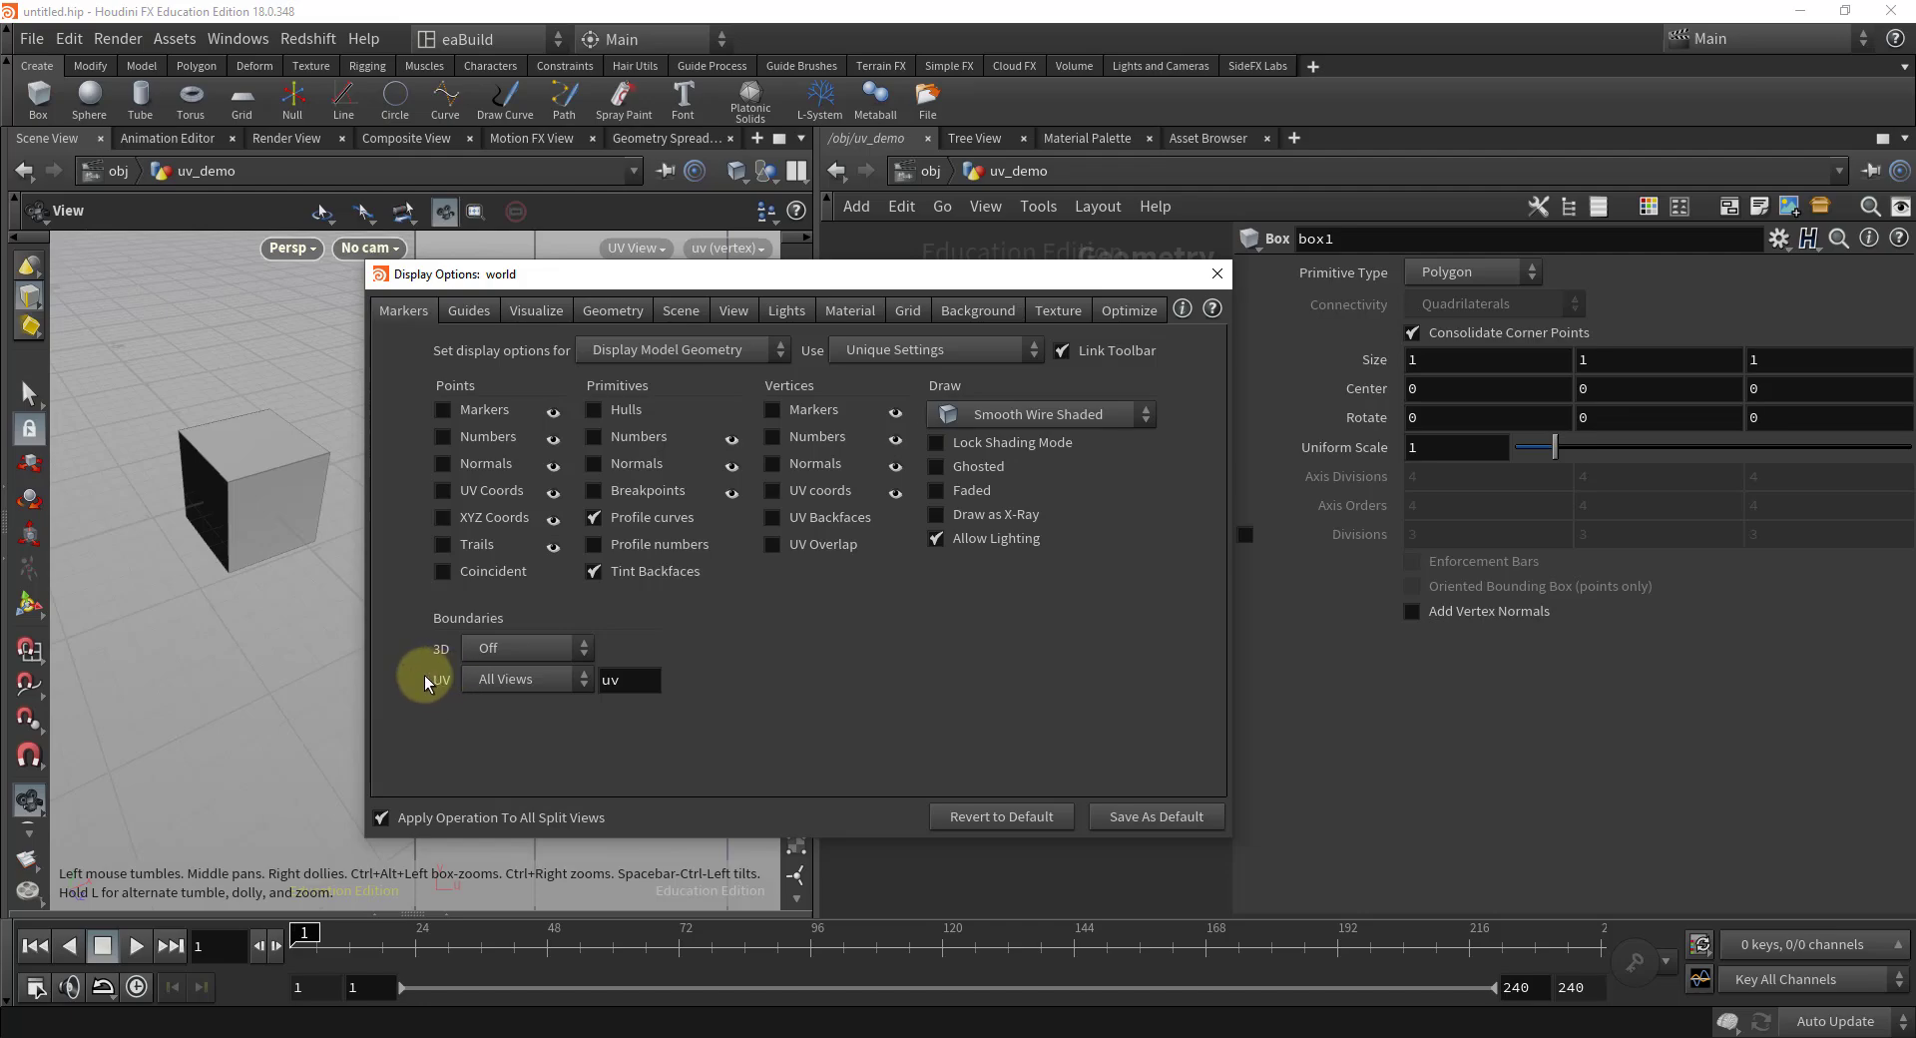
{"action": "left_click", "coordinate": [584, 682]}
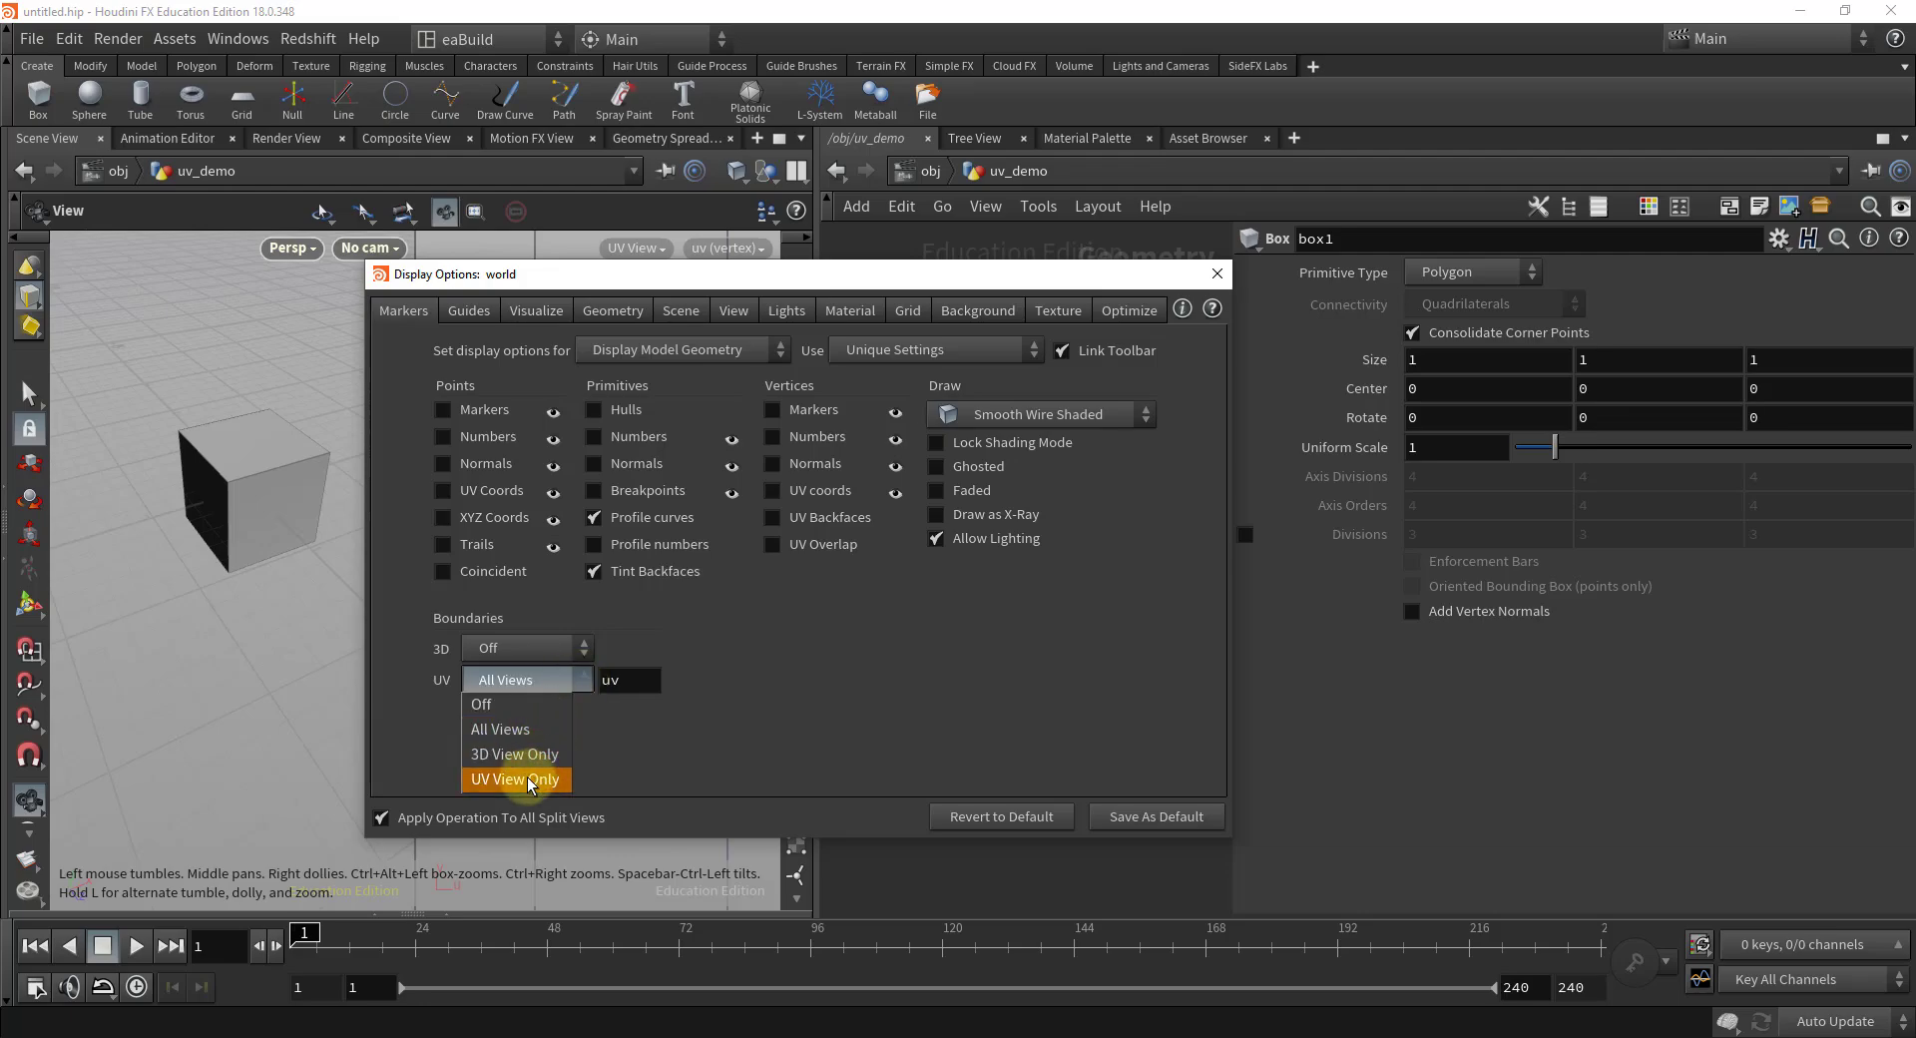
{"action": "left_click", "coordinate": [513, 728]}
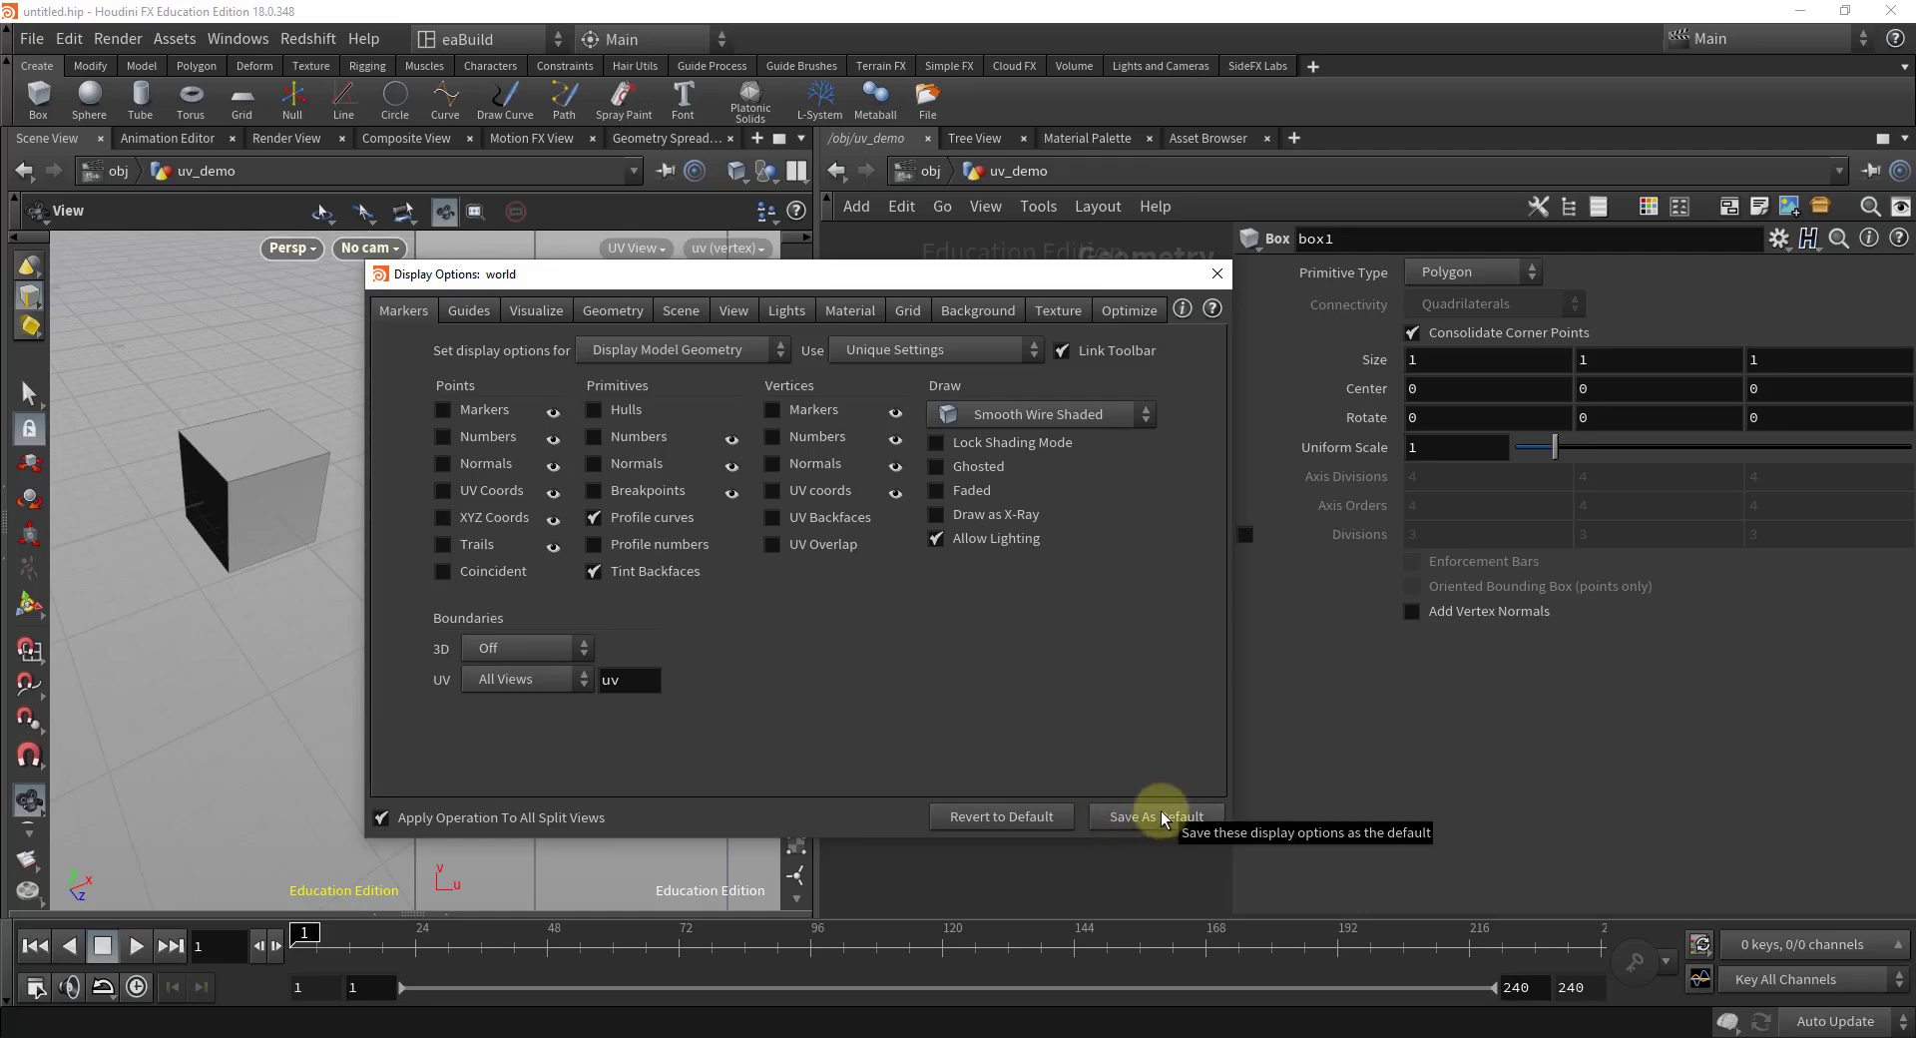
{"action": "left_click", "coordinate": [1218, 276]}
- Add a UV Flatten node to the network beneath box1
{"action": "mouse_move", "coordinate": [1010, 389]}
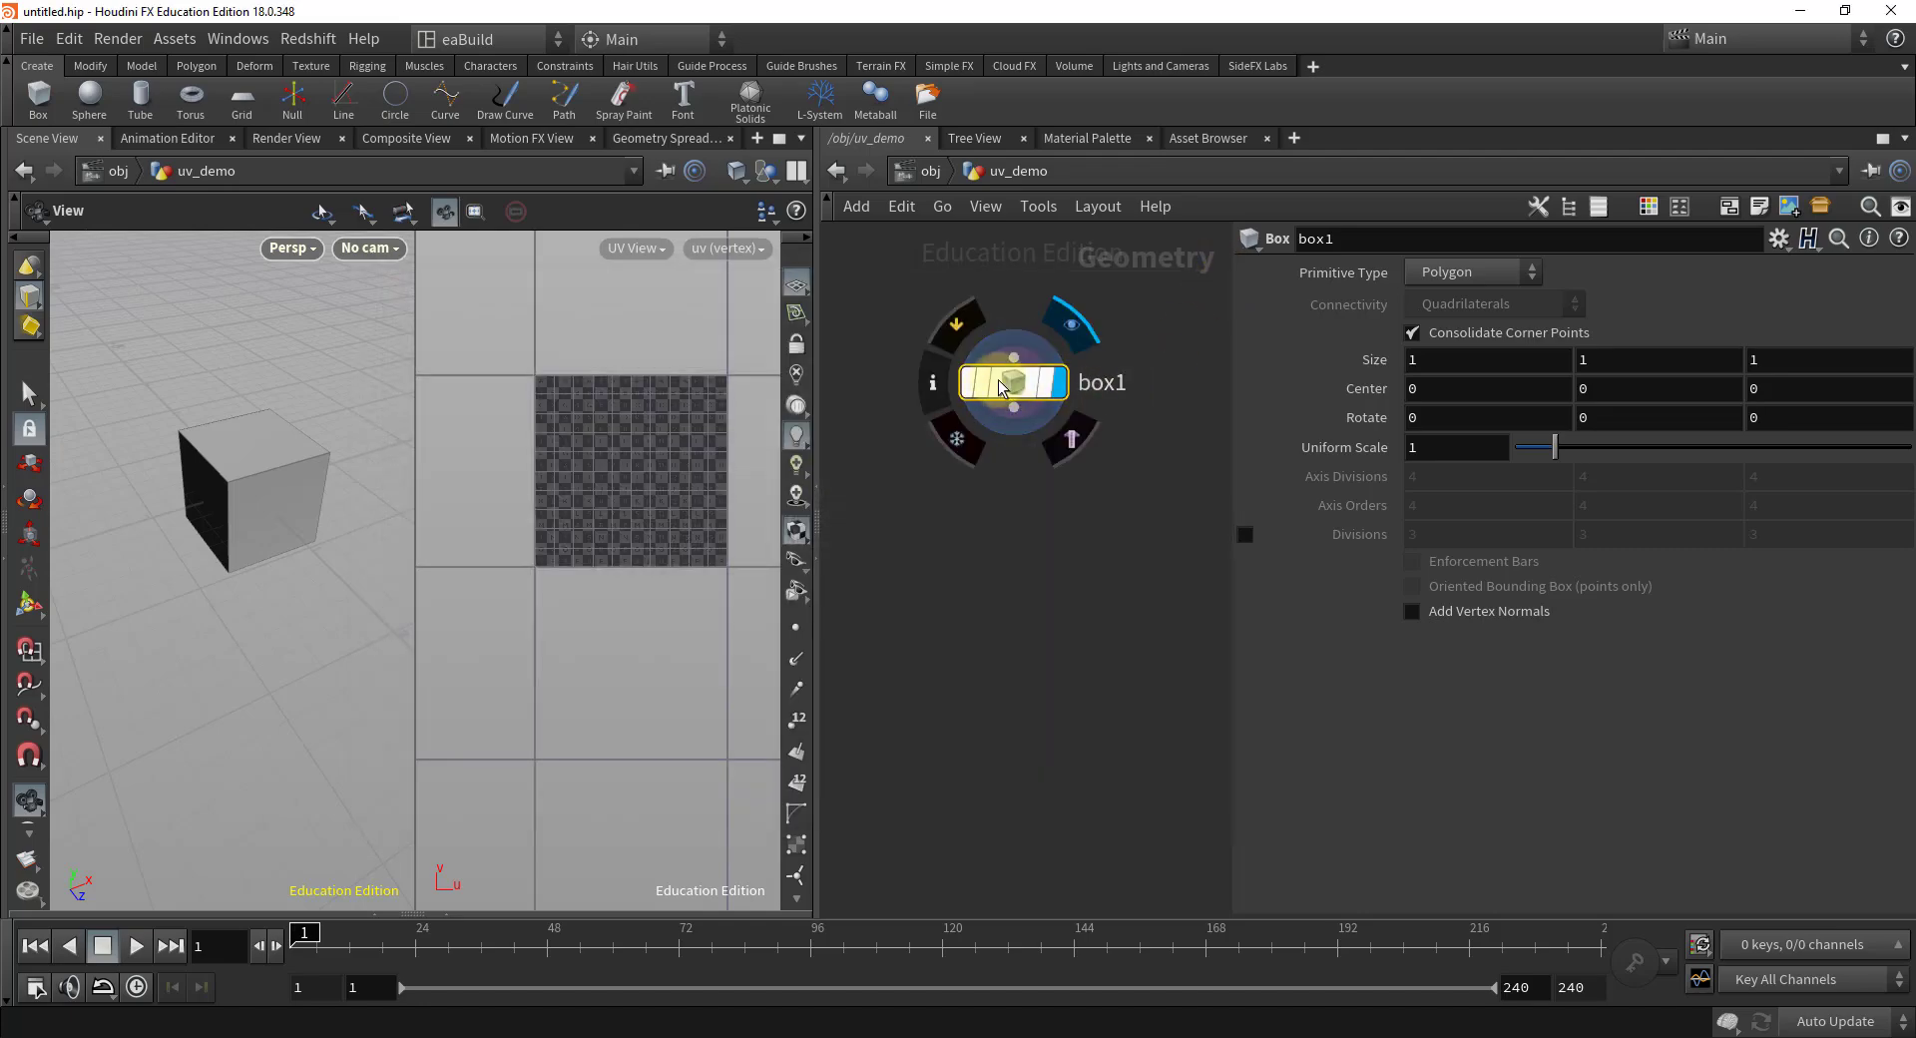
{"action": "left_click_drag", "start_coordinate": [1009, 389], "coordinate": [973, 371]}
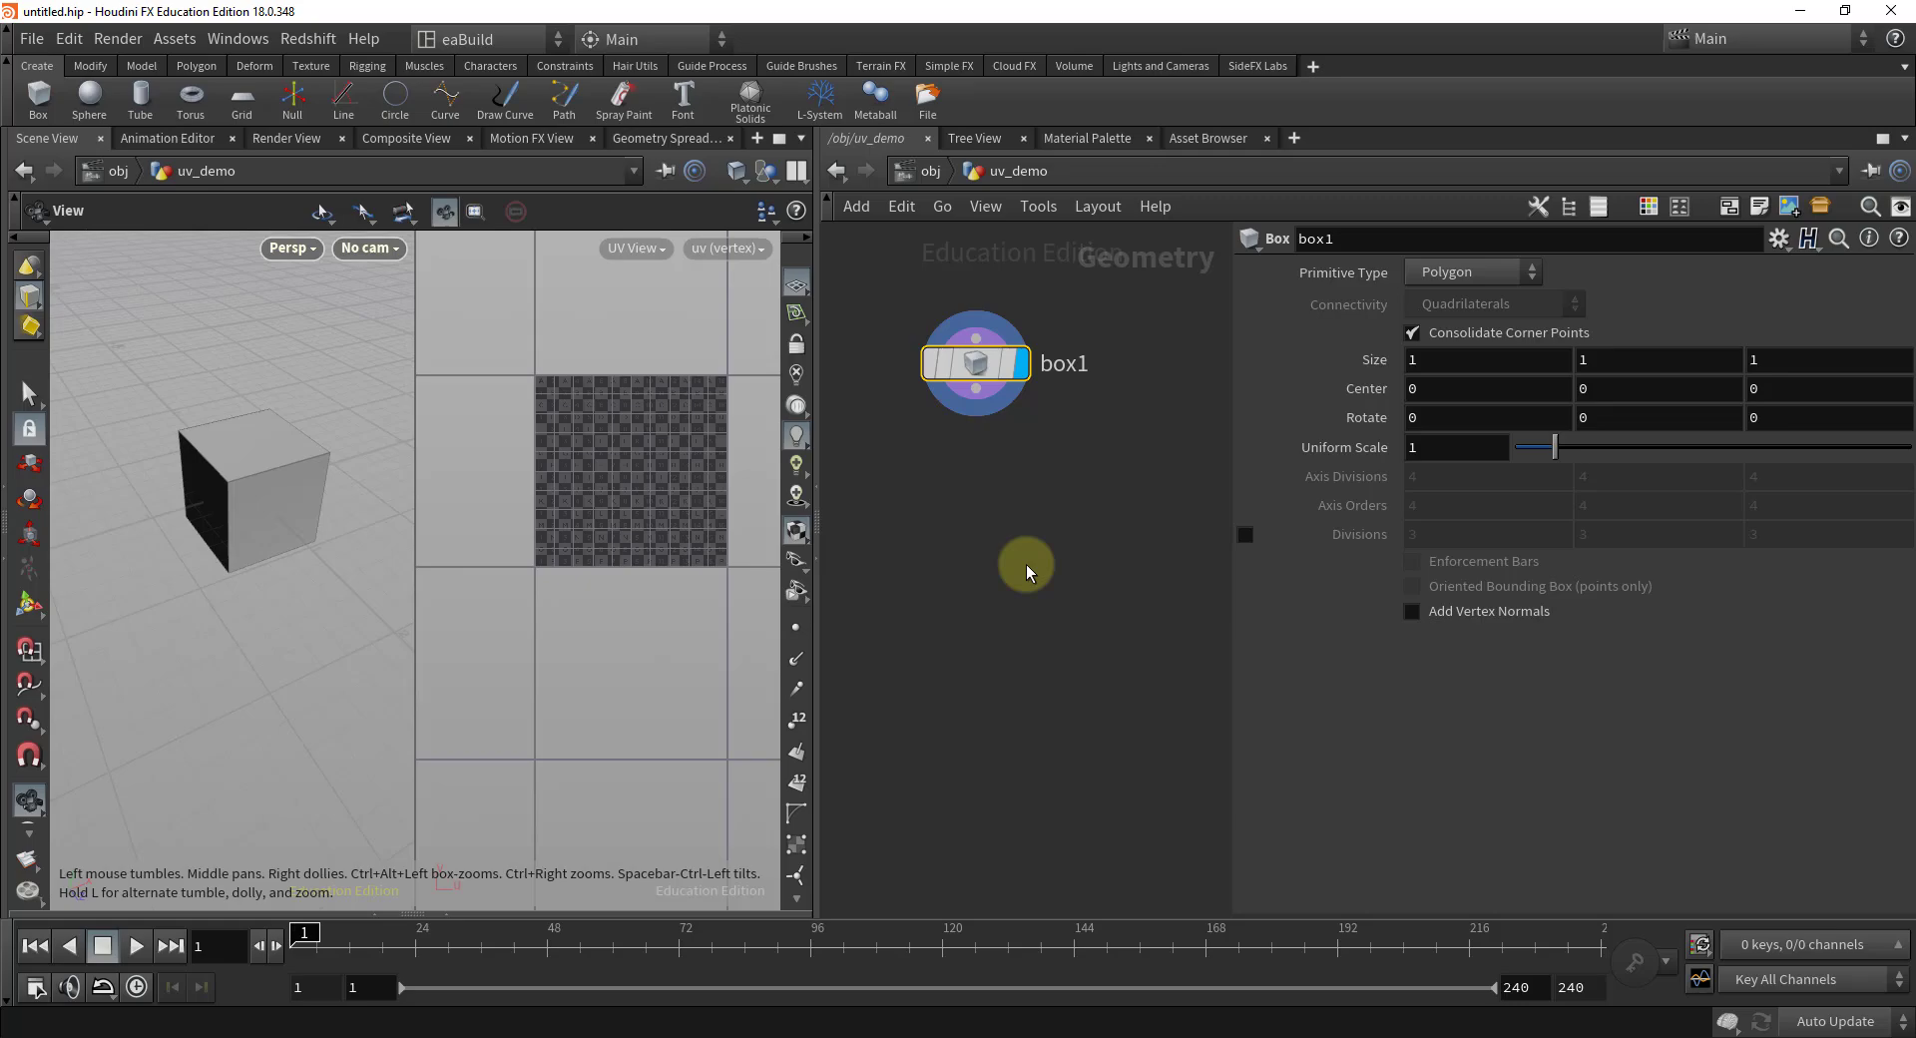
{"action": "key", "text": "Tab"}
{"action": "type", "text": "uv"}
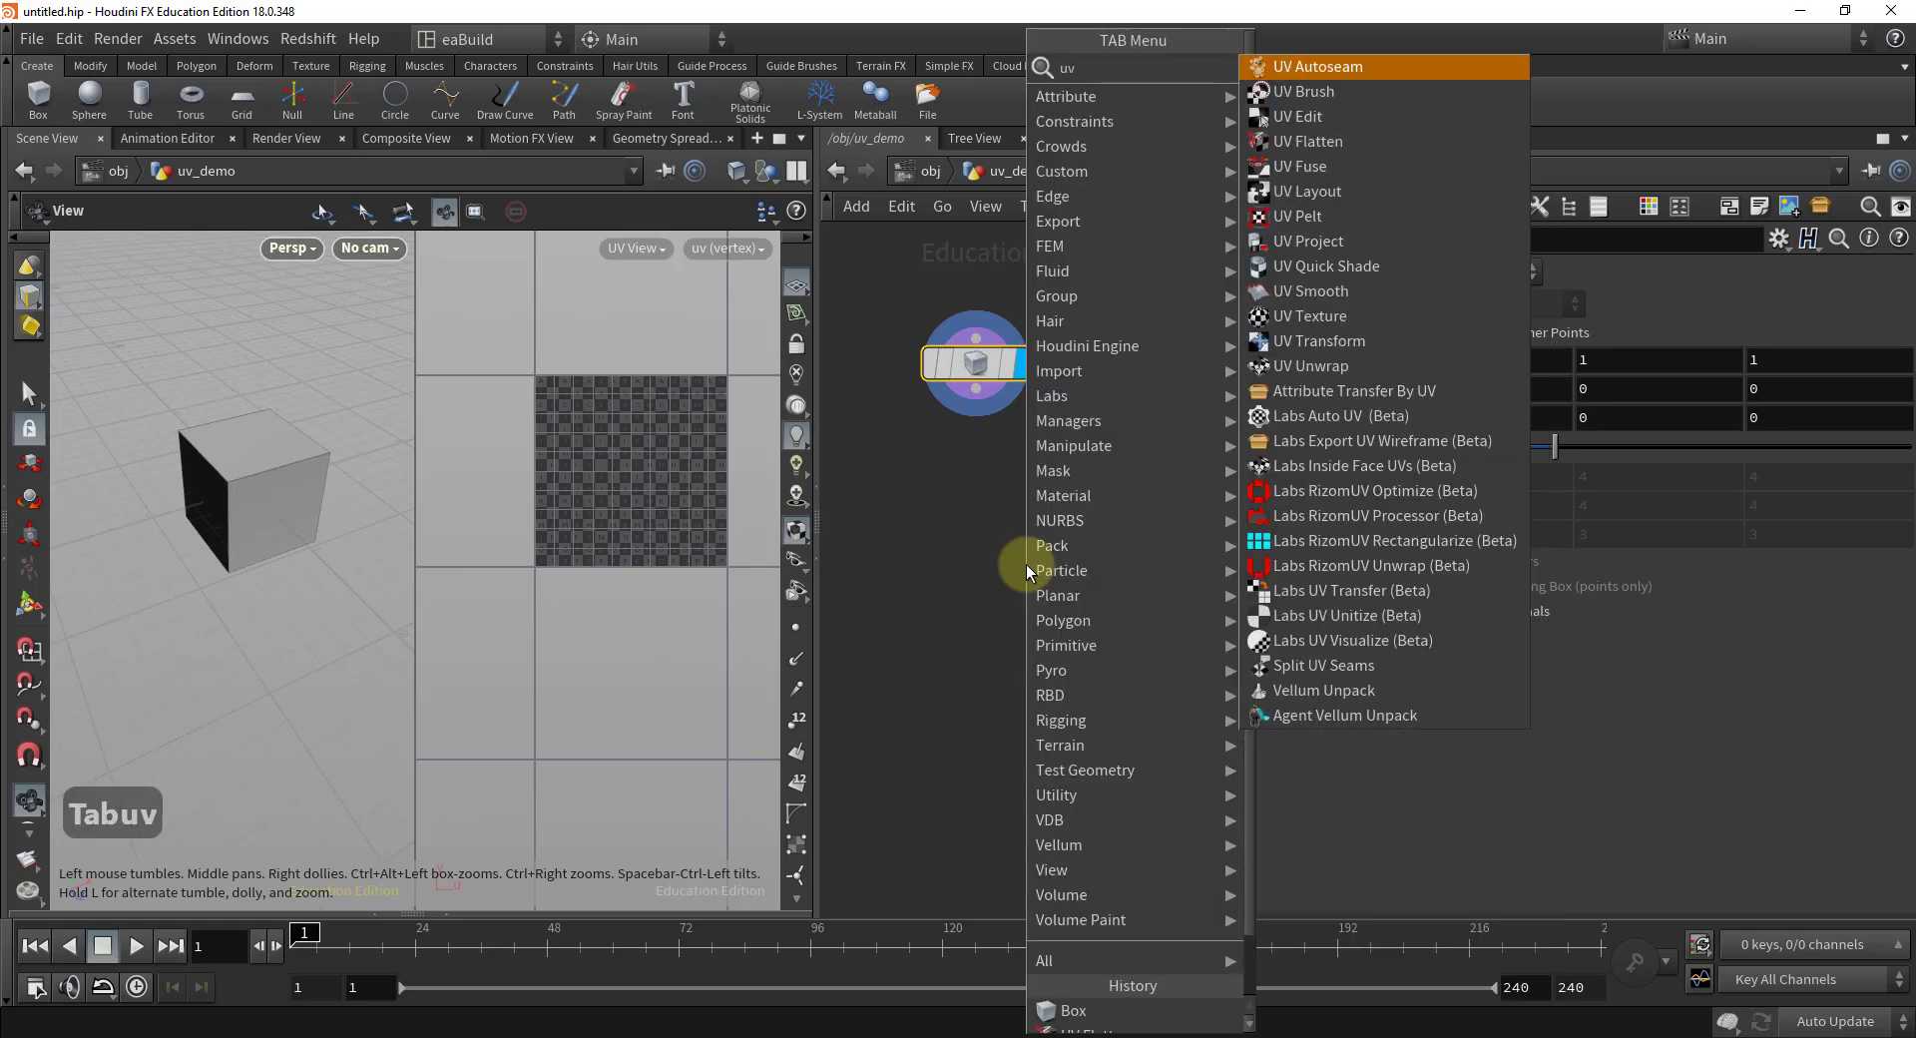
{"action": "type", "text": "flatt"}
{"action": "key", "text": "Return"}
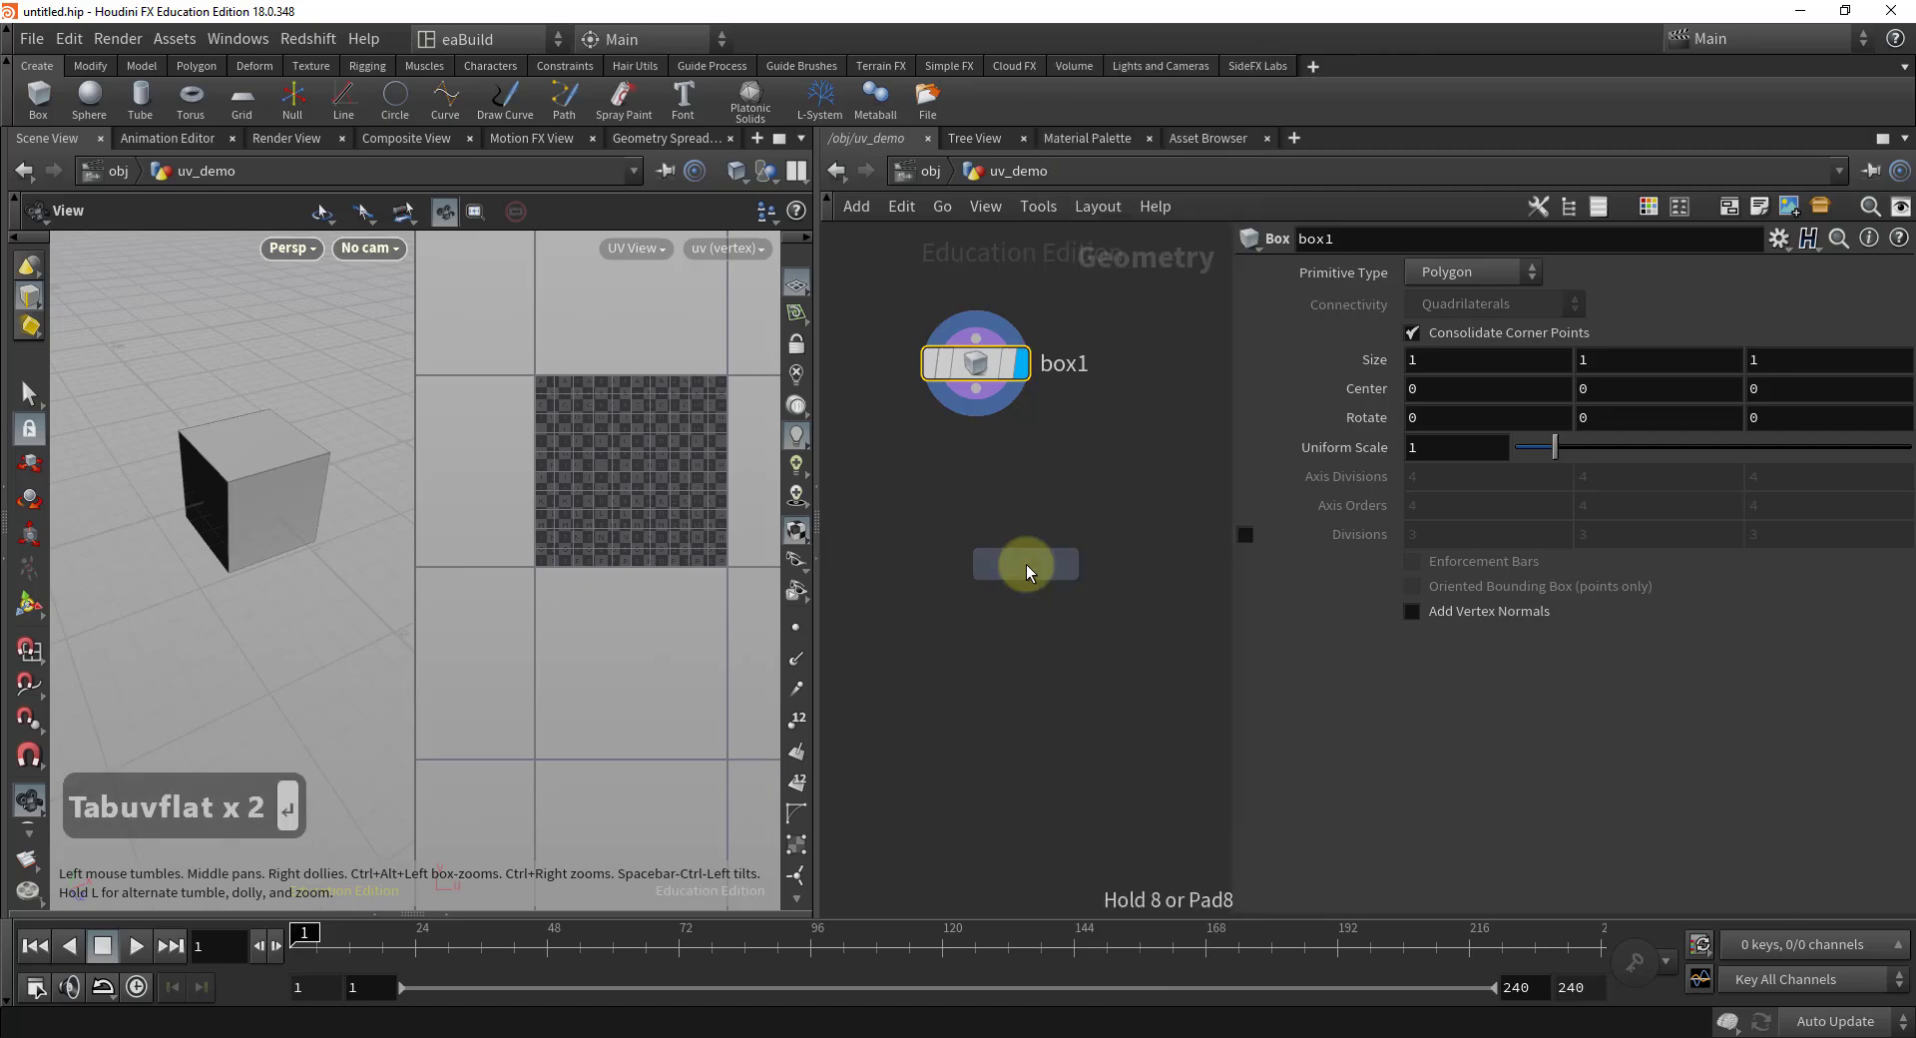
{"action": "left_click", "coordinate": [1016, 560]}
- Wire box1 into uvflatten1, display the UV Flatten result and align the two nodes
{"action": "mouse_move", "coordinate": [960, 386]}
{"action": "left_click_drag", "start_coordinate": [974, 389], "coordinate": [951, 499]}
{"action": "mouse_move", "coordinate": [1000, 507]}
{"action": "left_click", "coordinate": [1010, 436]}
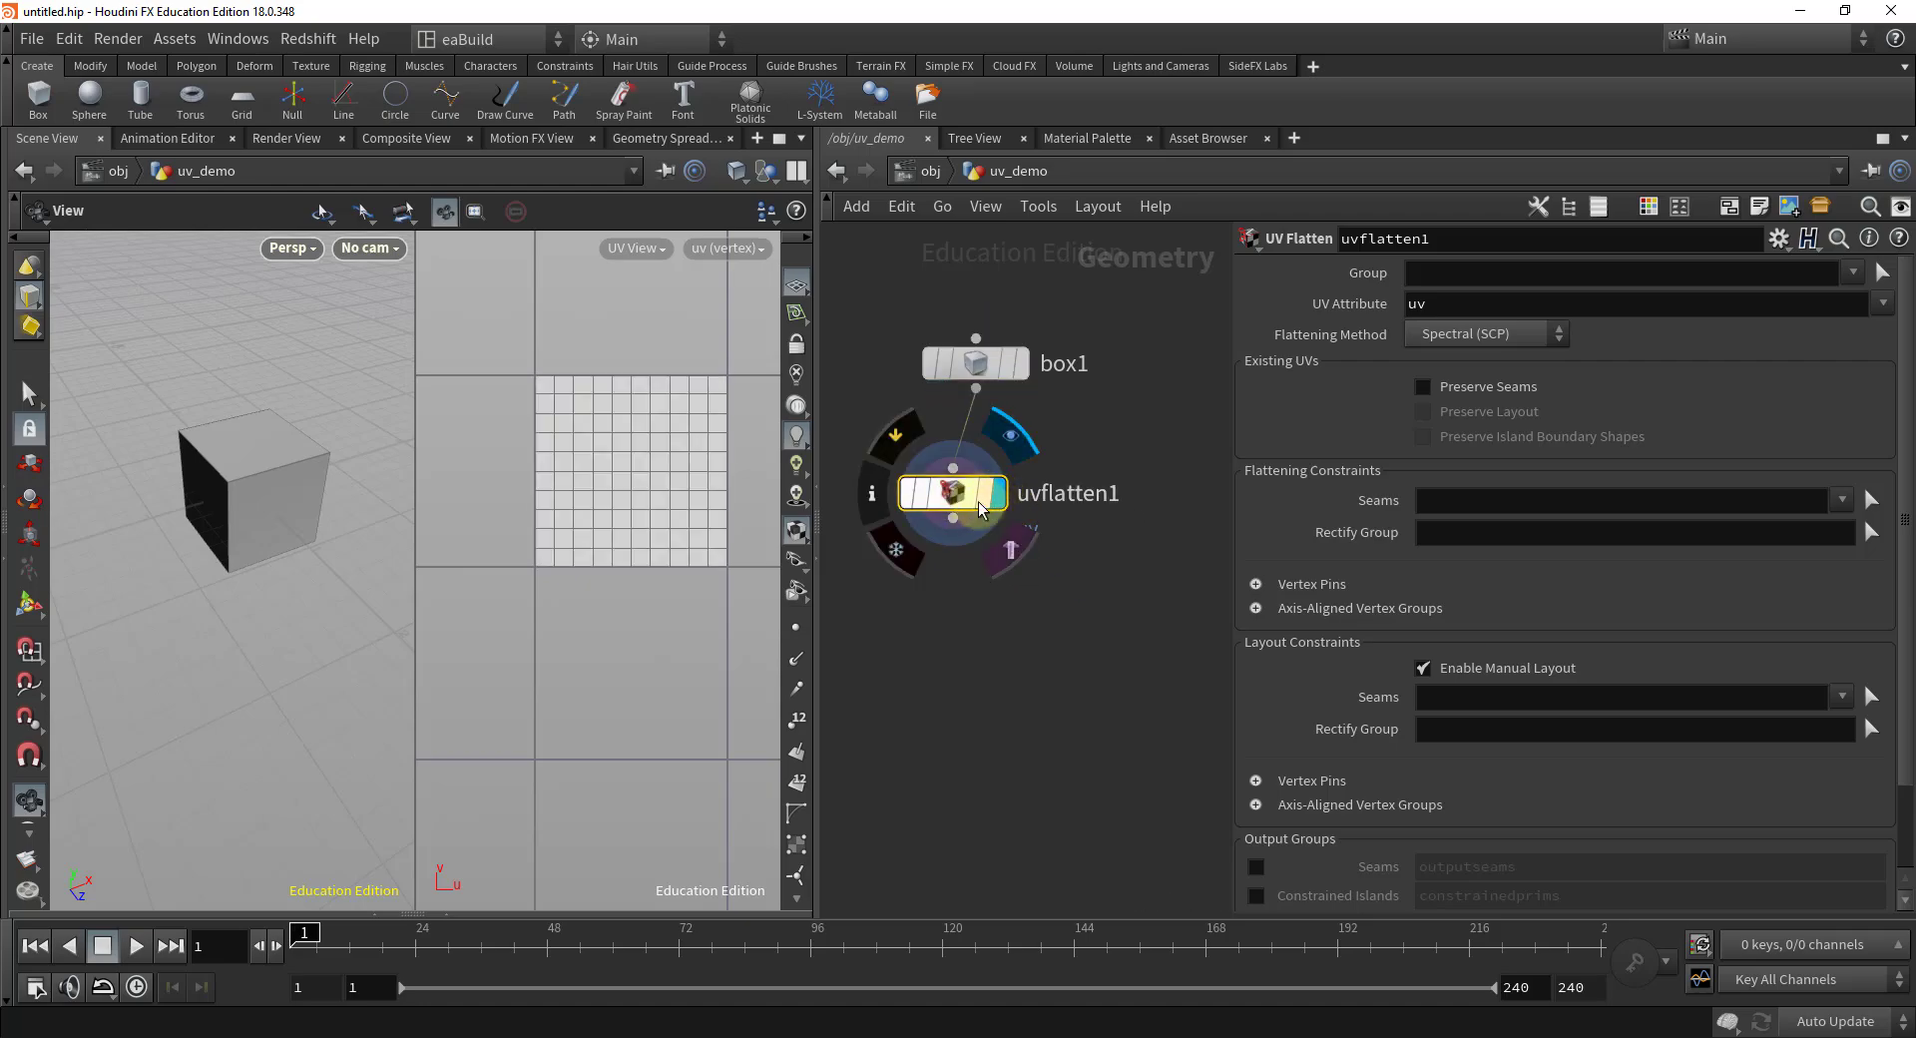
{"action": "key", "text": "l"}
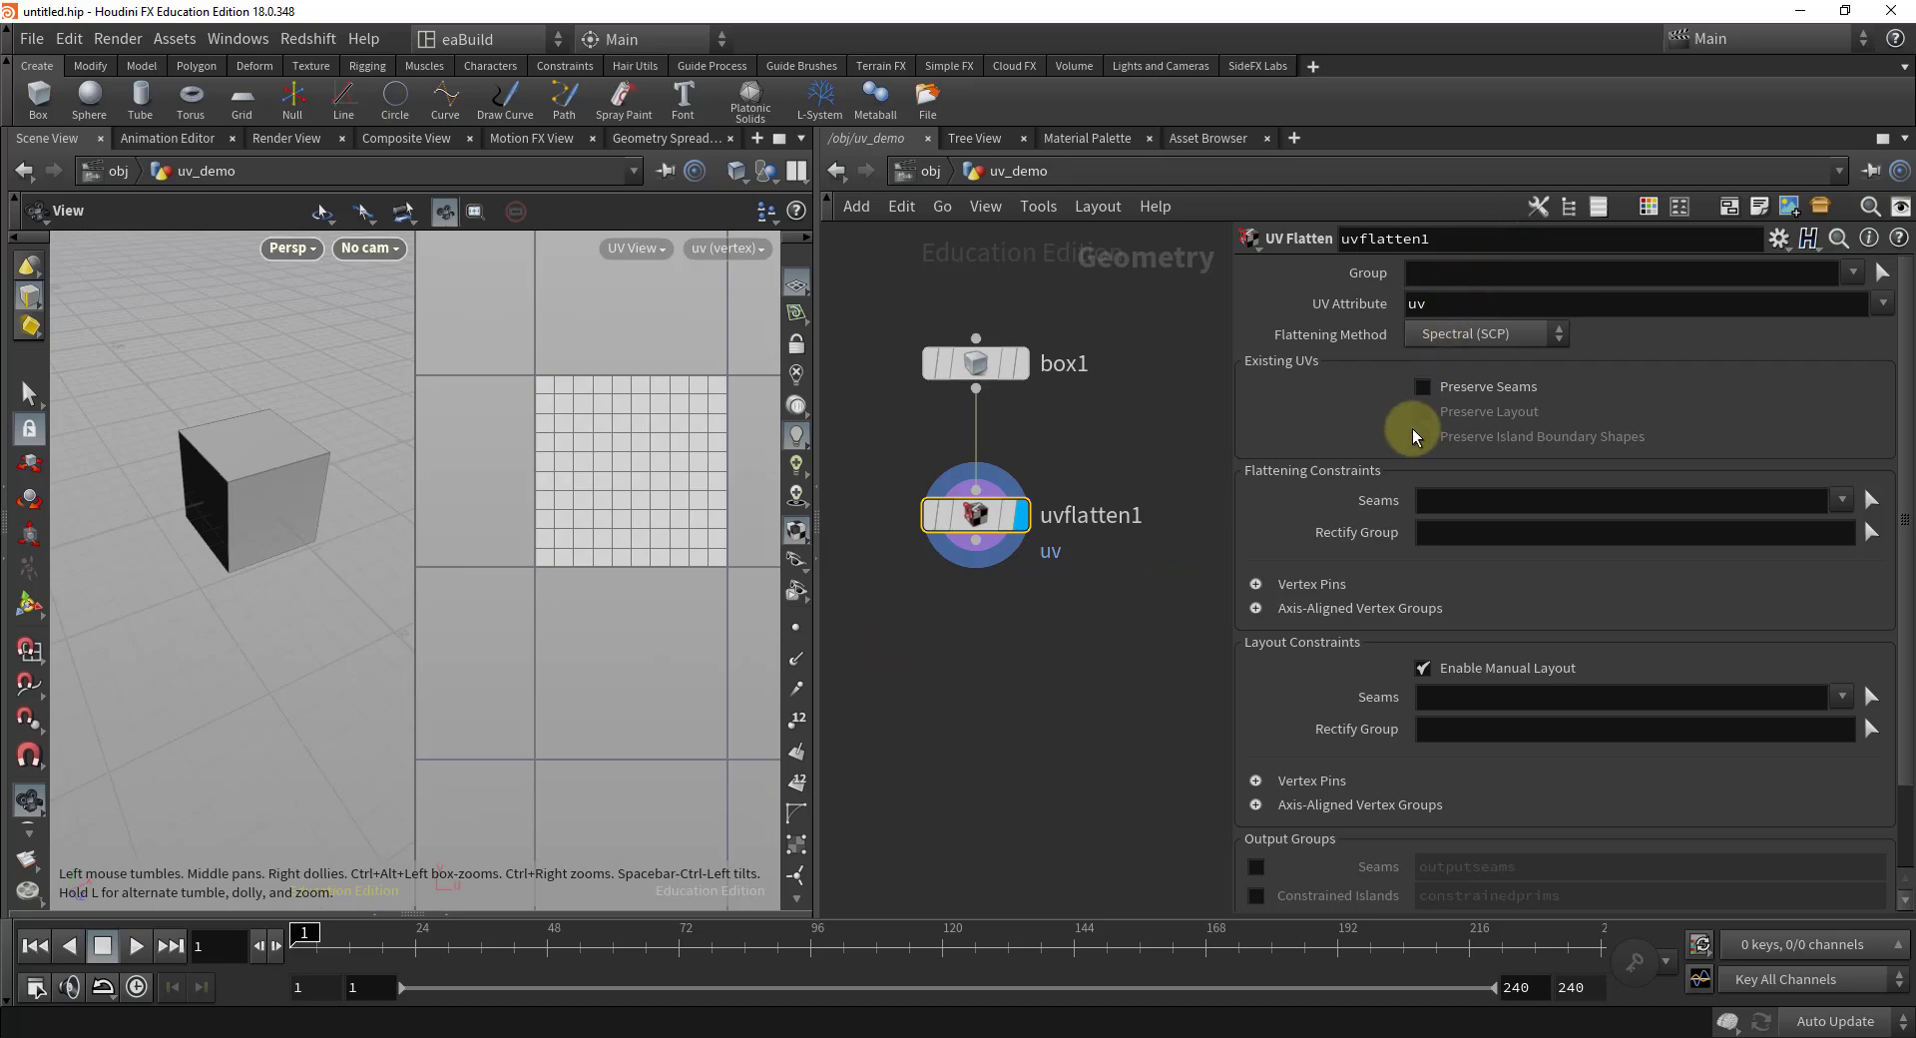
- Choose Spectral (SCP) as the flattening method and activate UV Flatten's interactive edge-cutting tool in the viewport
{"action": "left_click", "coordinate": [1500, 336]}
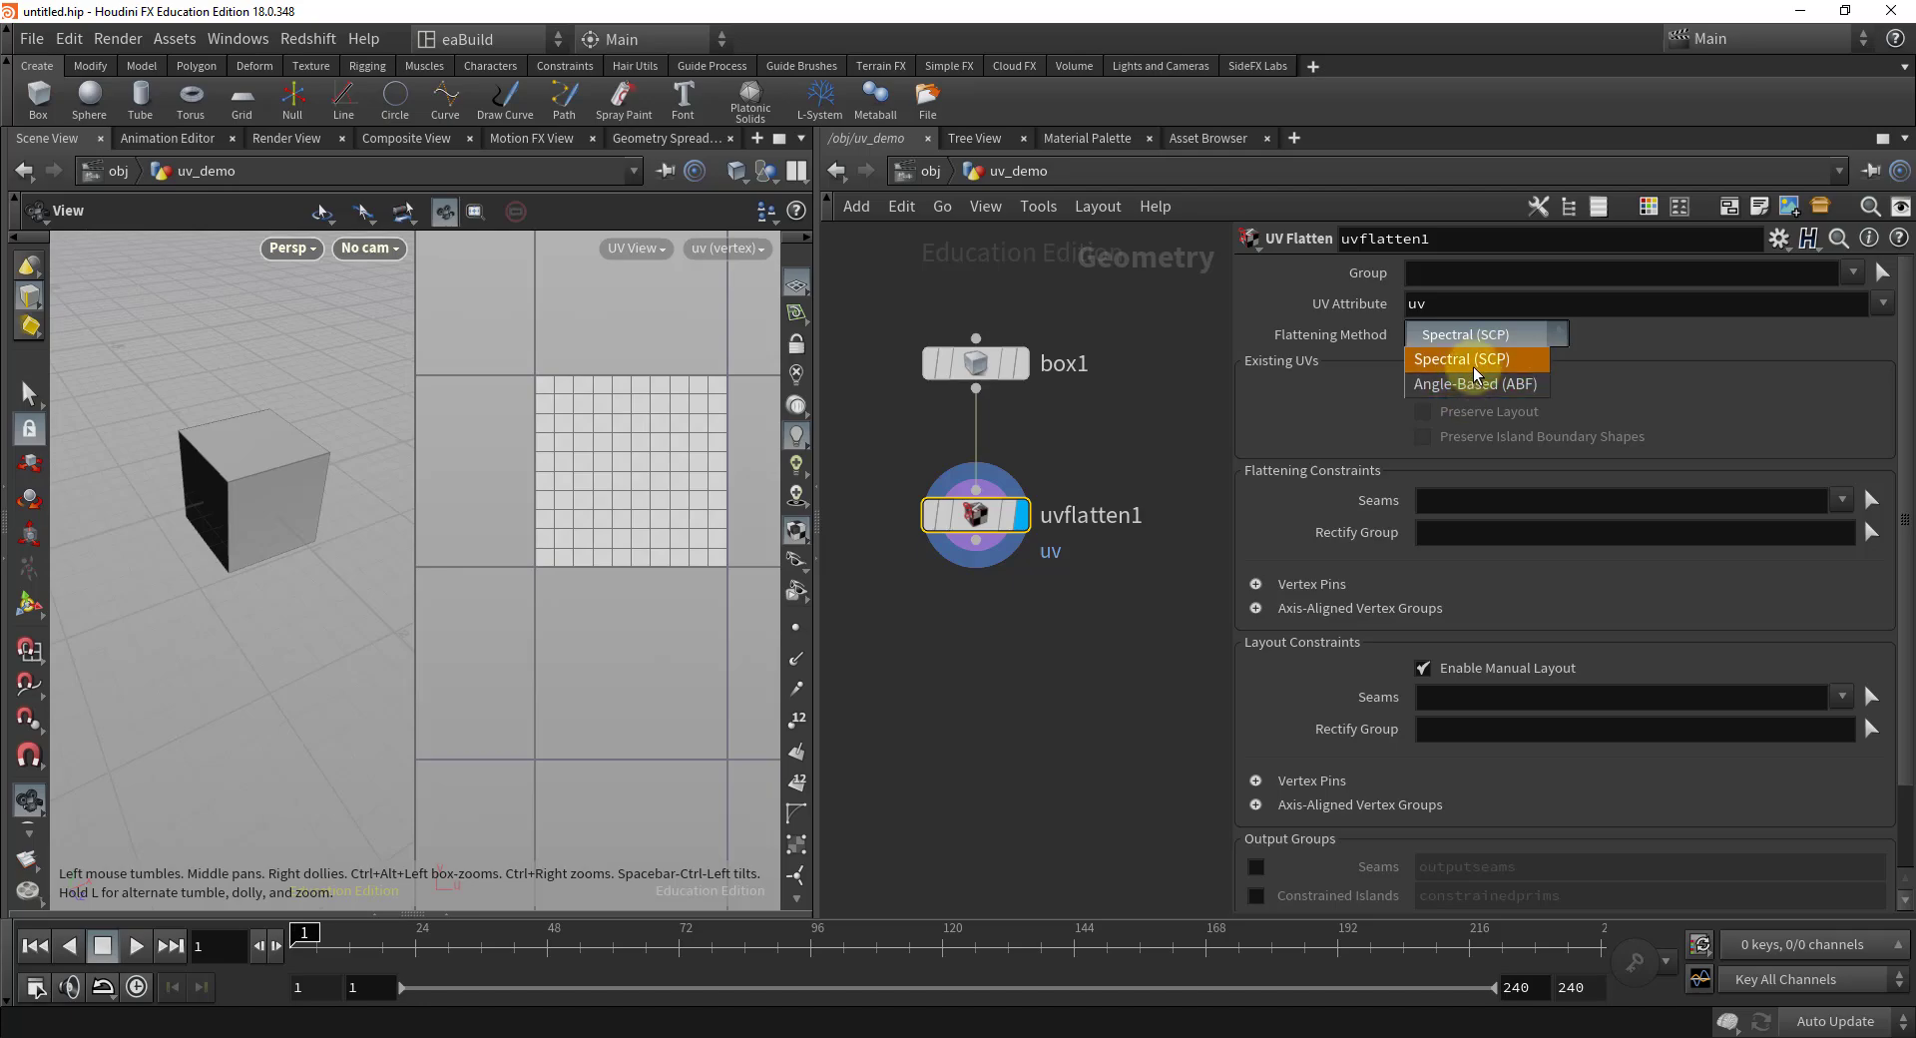
{"action": "left_click", "coordinate": [1470, 363]}
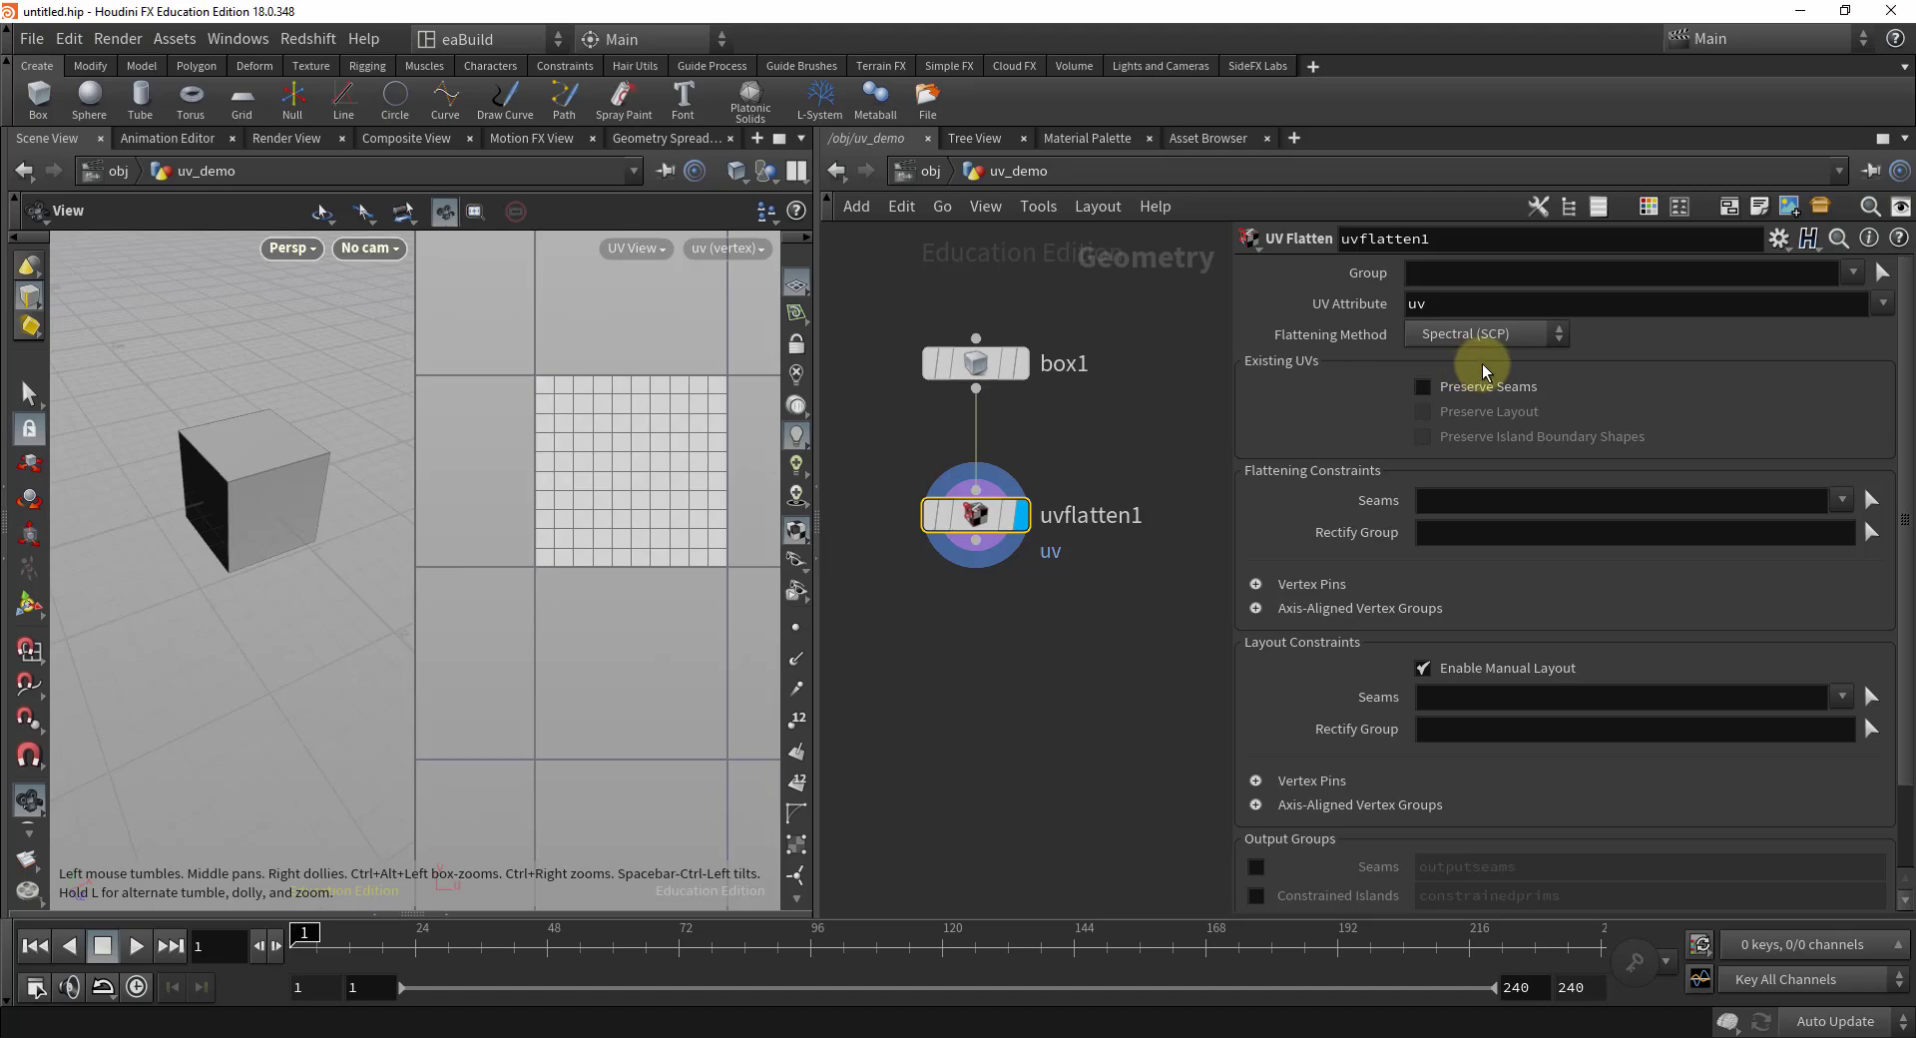
{"action": "mouse_move", "coordinate": [1035, 529]}
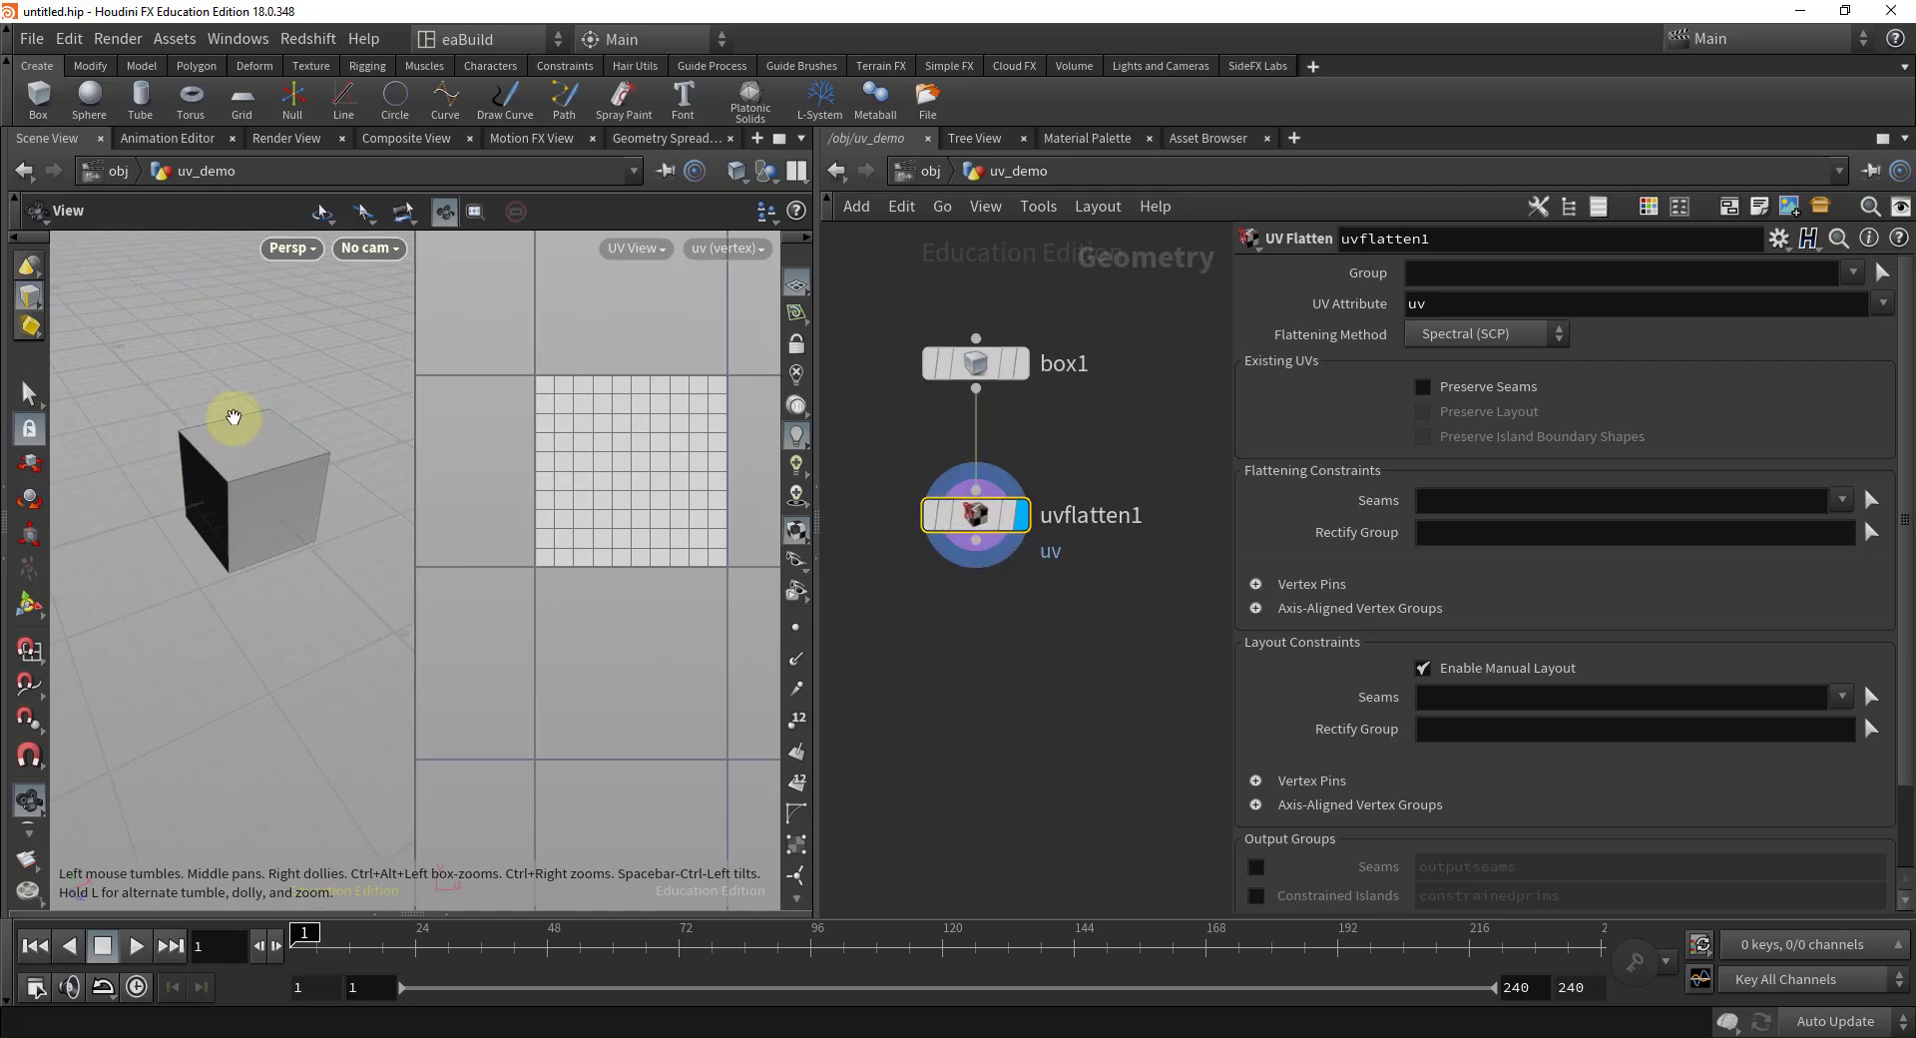
{"action": "key", "text": "Return"}
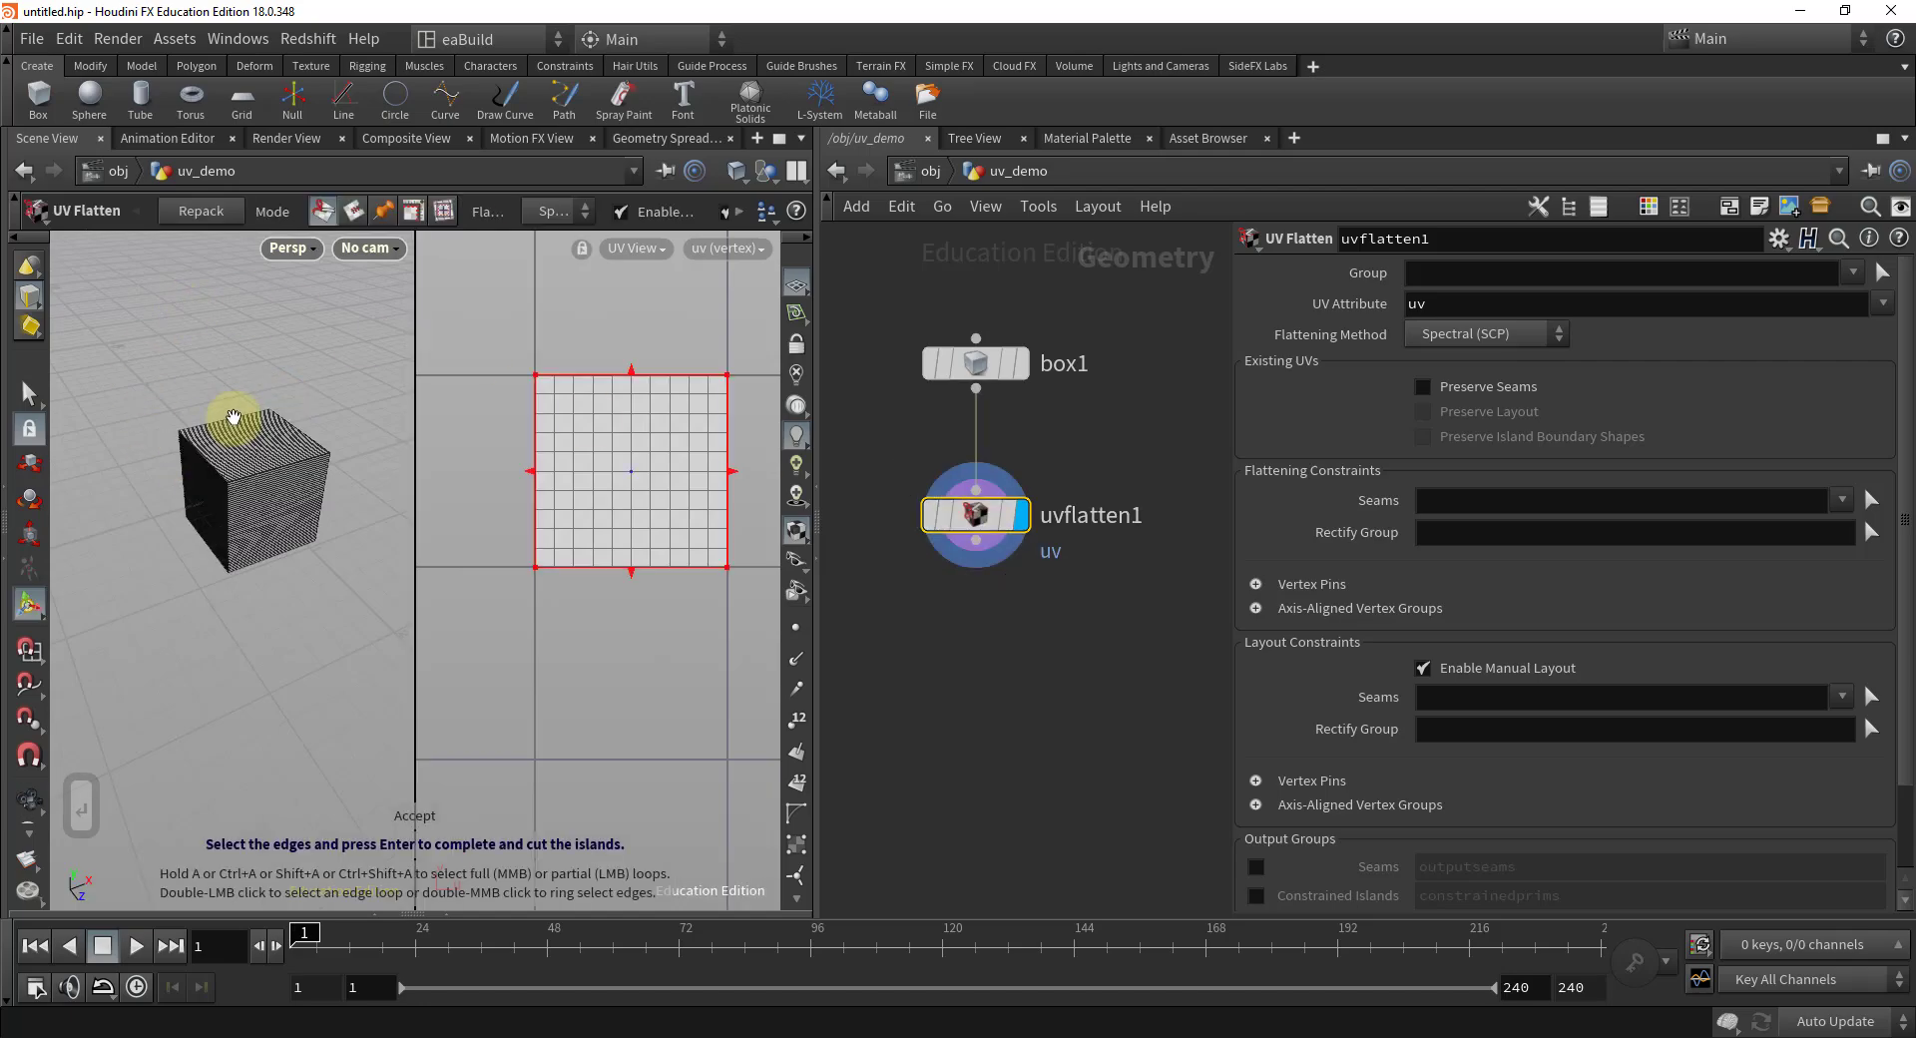
{"action": "left_click_drag", "start_coordinate": [232, 417], "coordinate": [245, 518]}
{"action": "key", "text": "Return"}
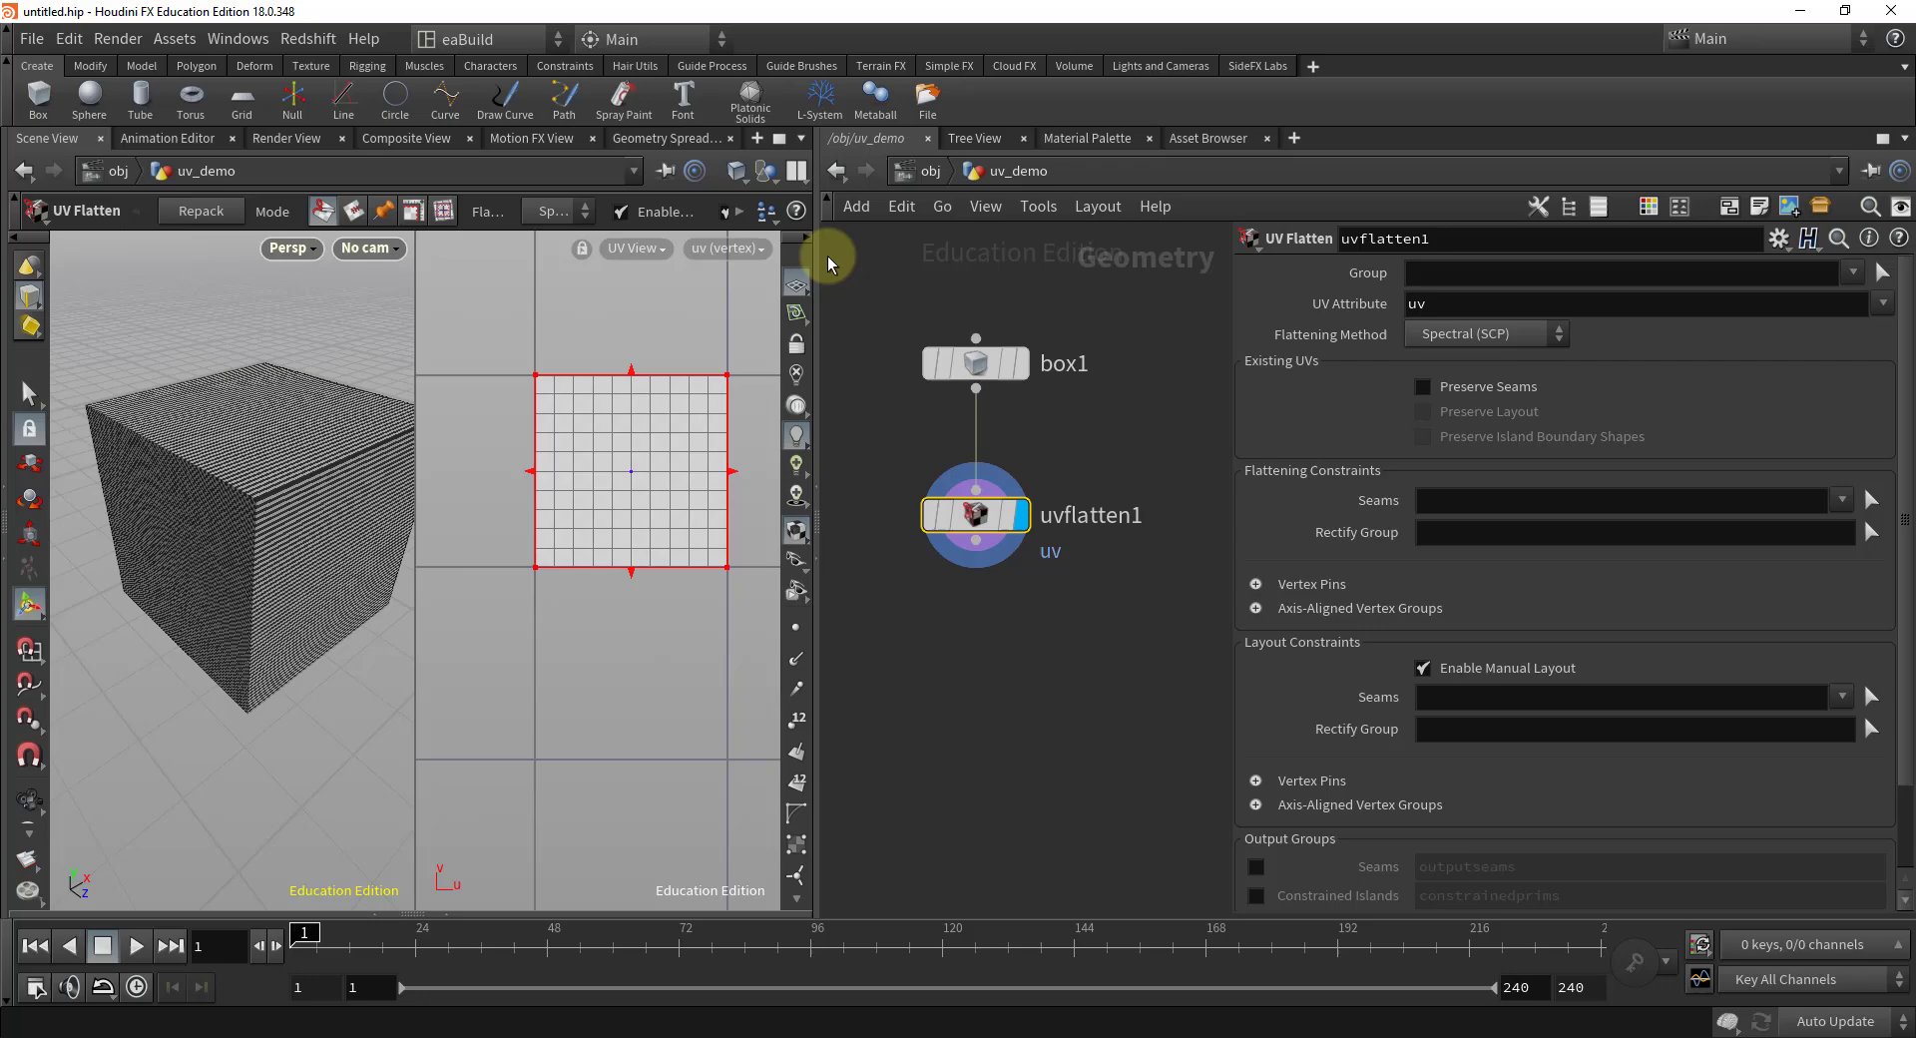
- Widen the scene view pane and try a selection on the box's top face with the UV Flatten tool
{"action": "left_click_drag", "start_coordinate": [816, 250], "coordinate": [960, 292]}
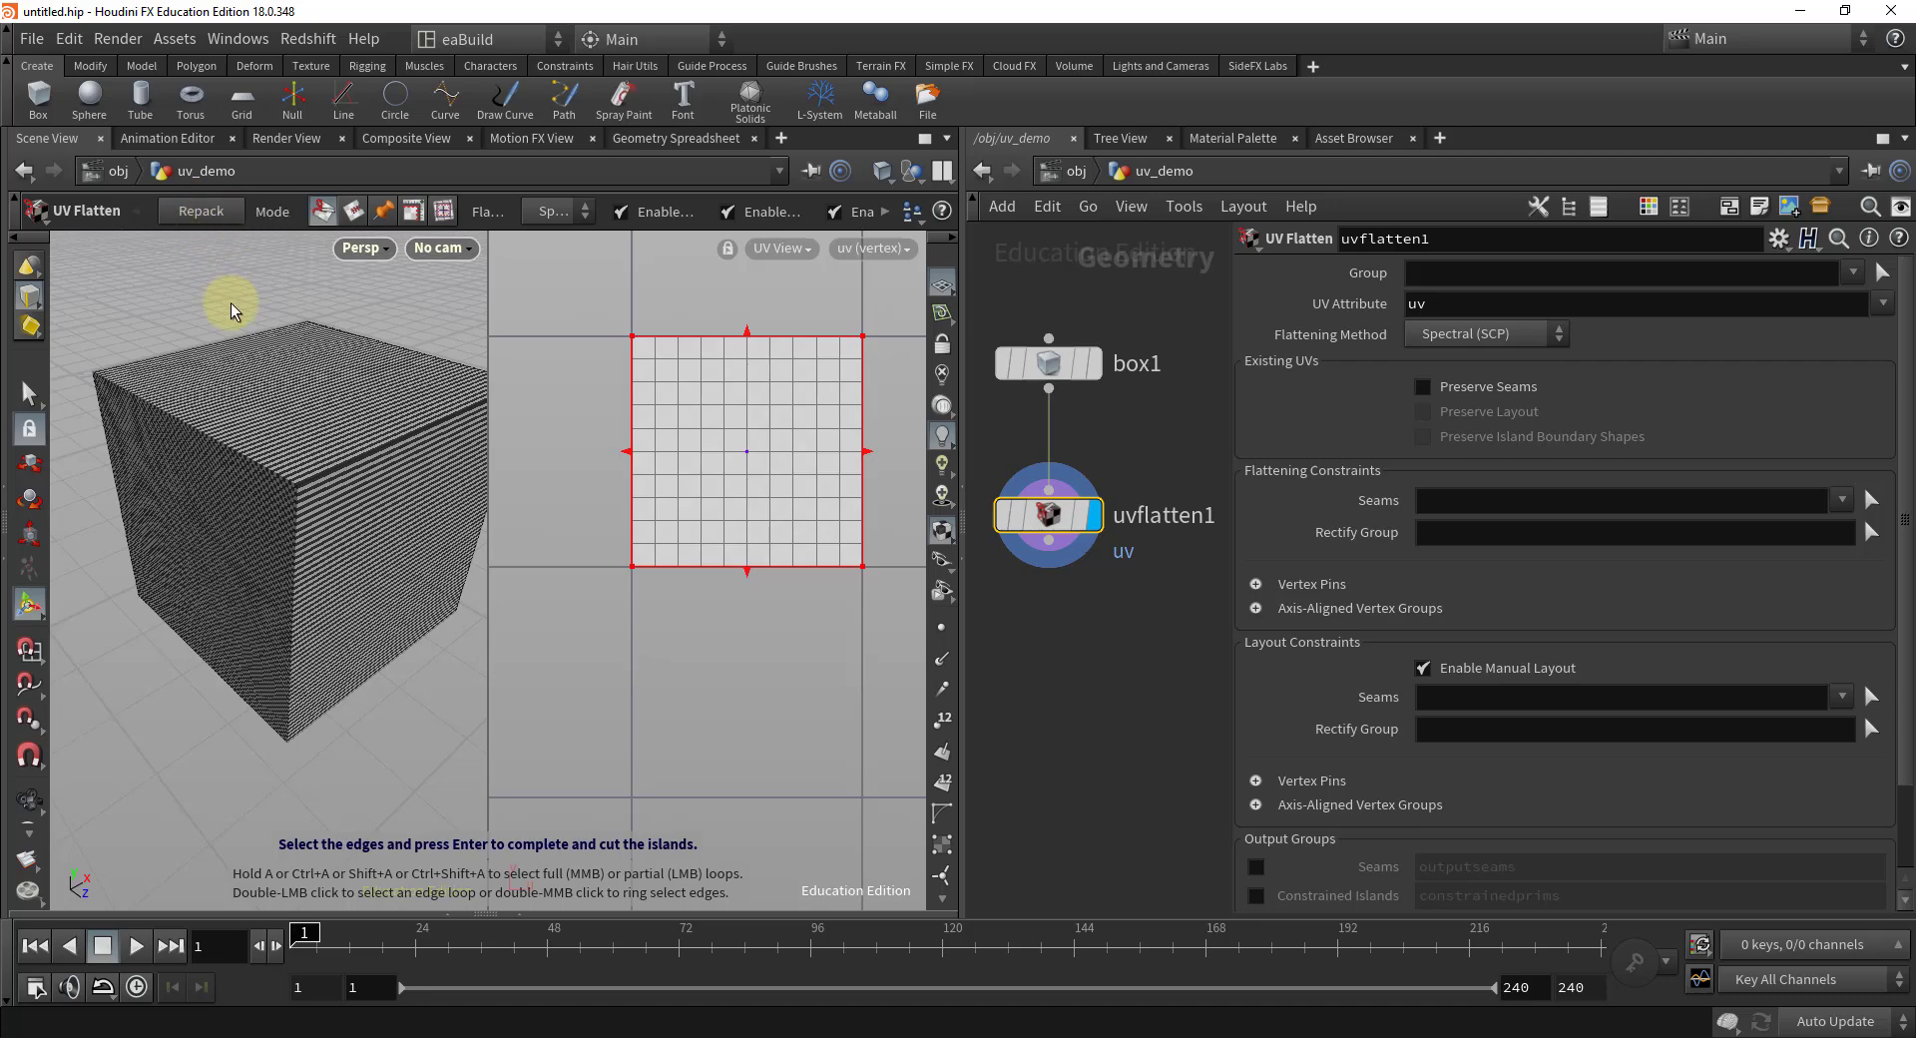
{"action": "key", "text": "Escape"}
{"action": "left_click_drag", "start_coordinate": [239, 301], "coordinate": [190, 335]}
{"action": "key", "text": "Return"}
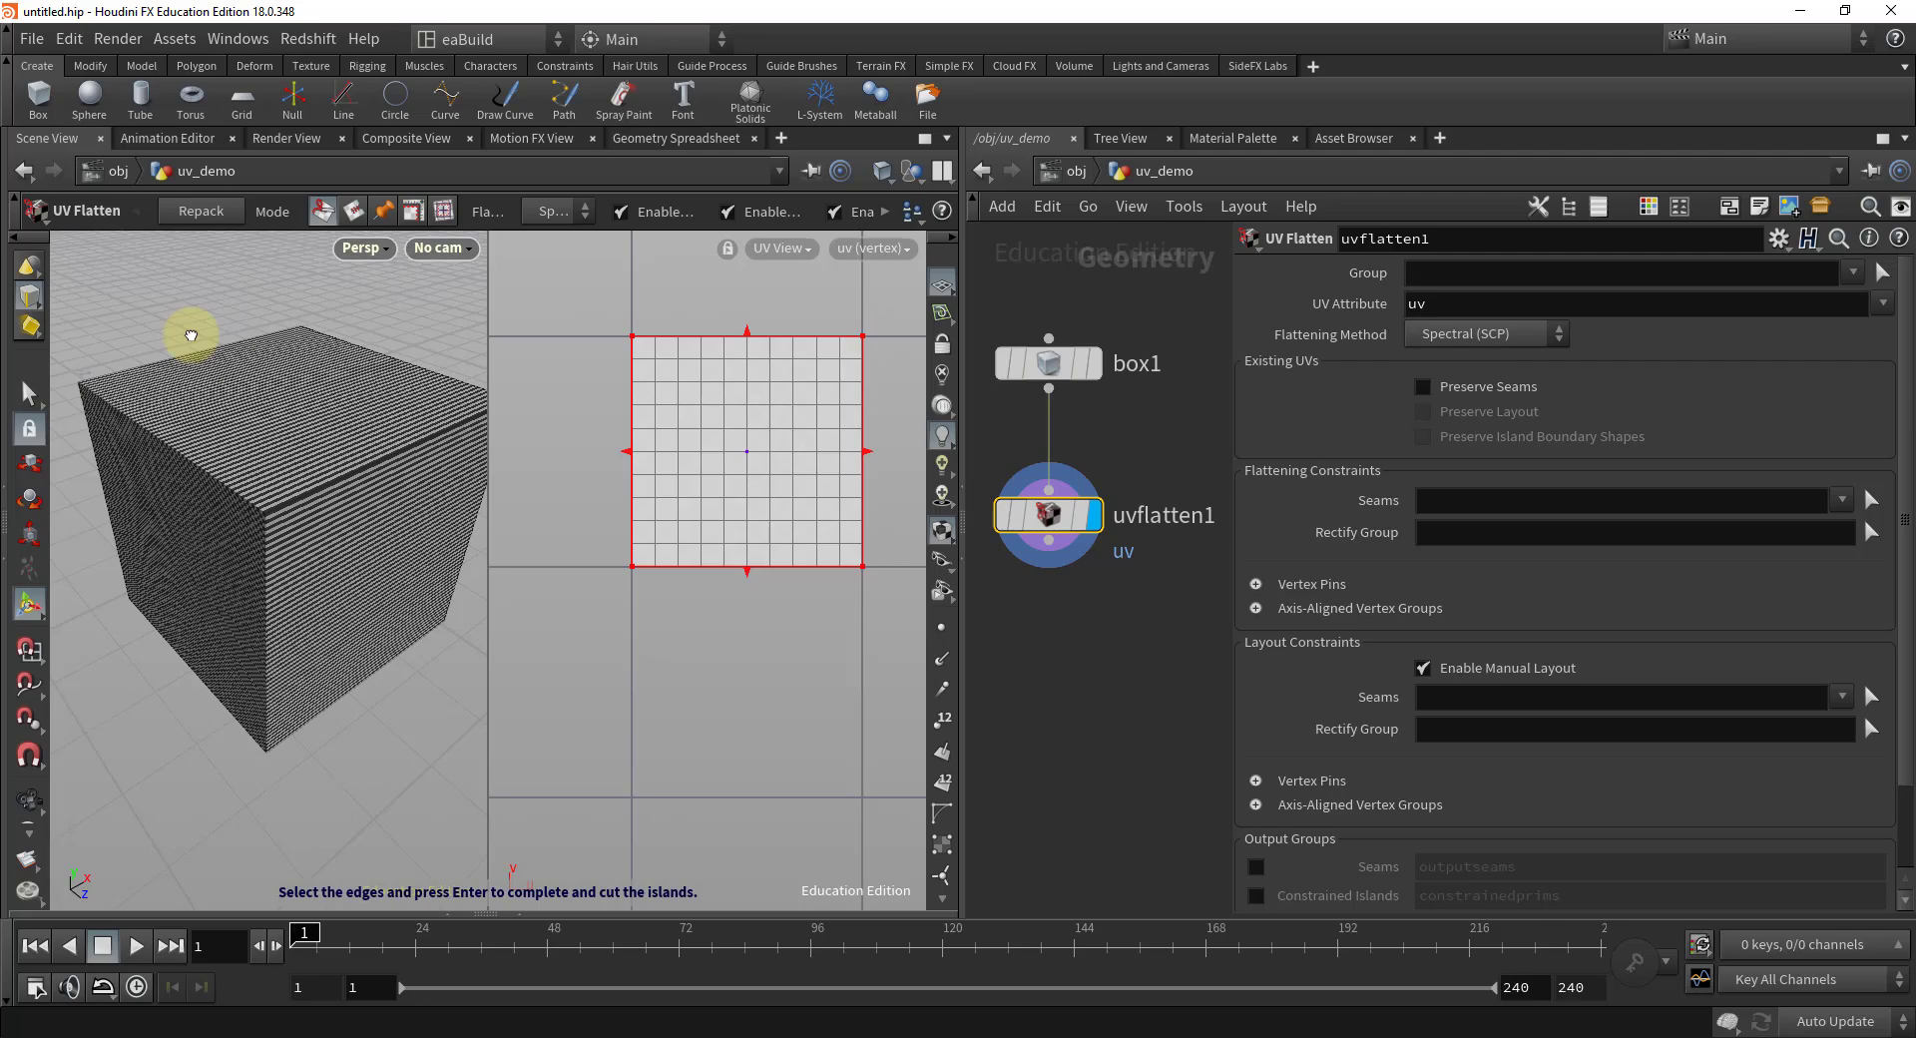
{"action": "double_click", "coordinate": [313, 425]}
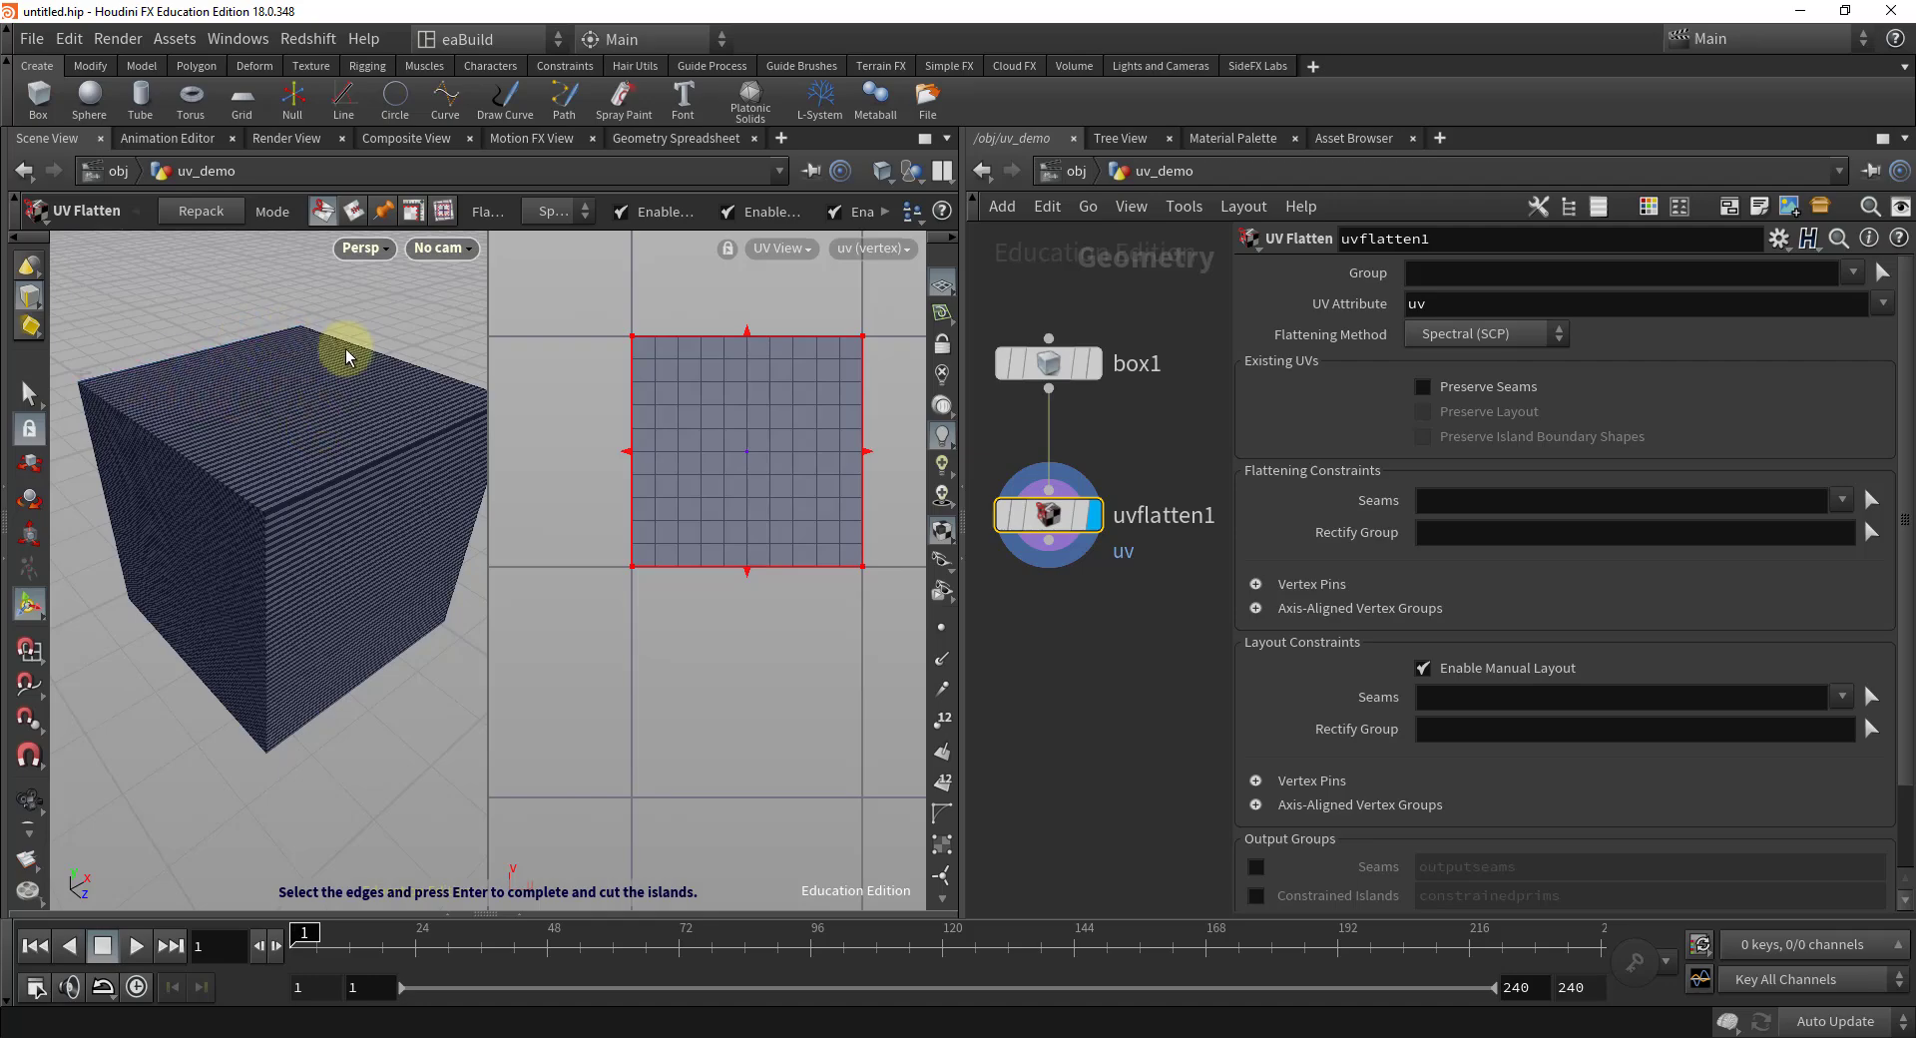
{"action": "left_click", "coordinate": [301, 308]}
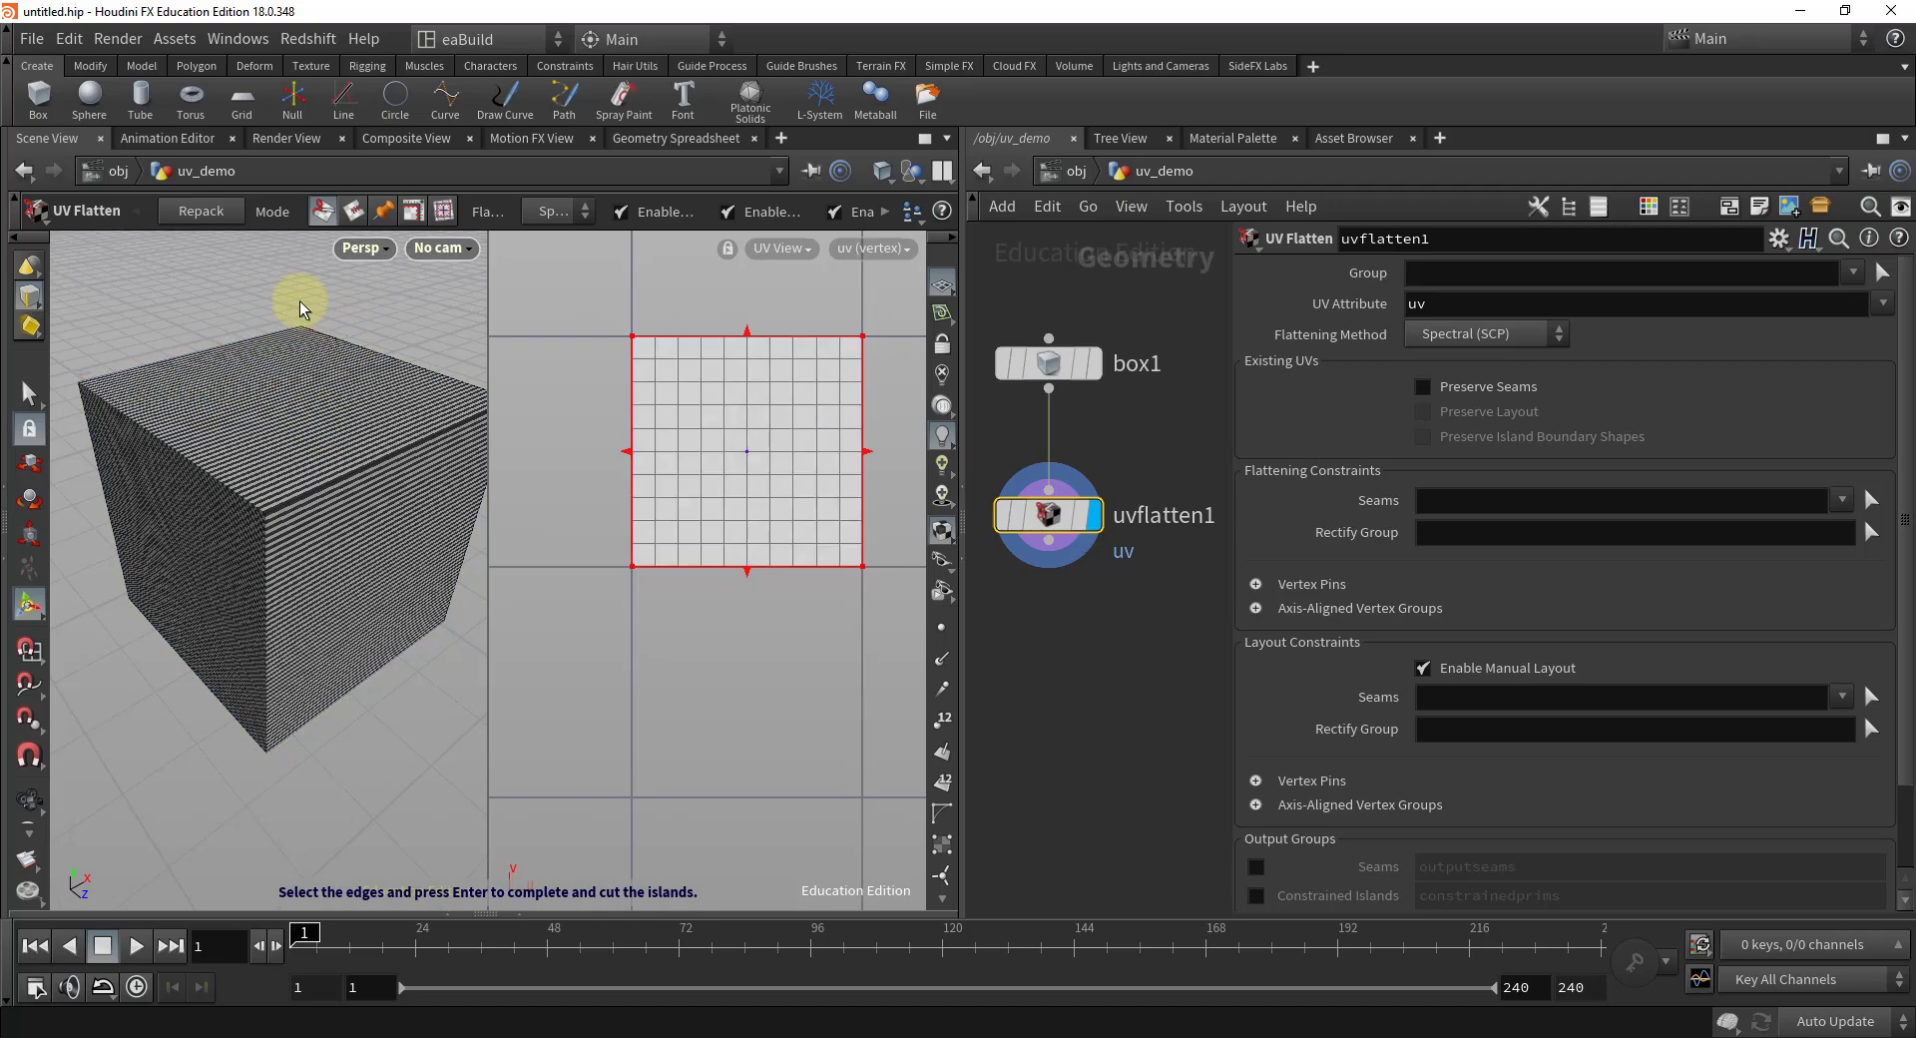
- Set UV Flatten's interactive tool to the Cut New UV Seams mode
{"action": "left_click", "coordinate": [321, 211]}
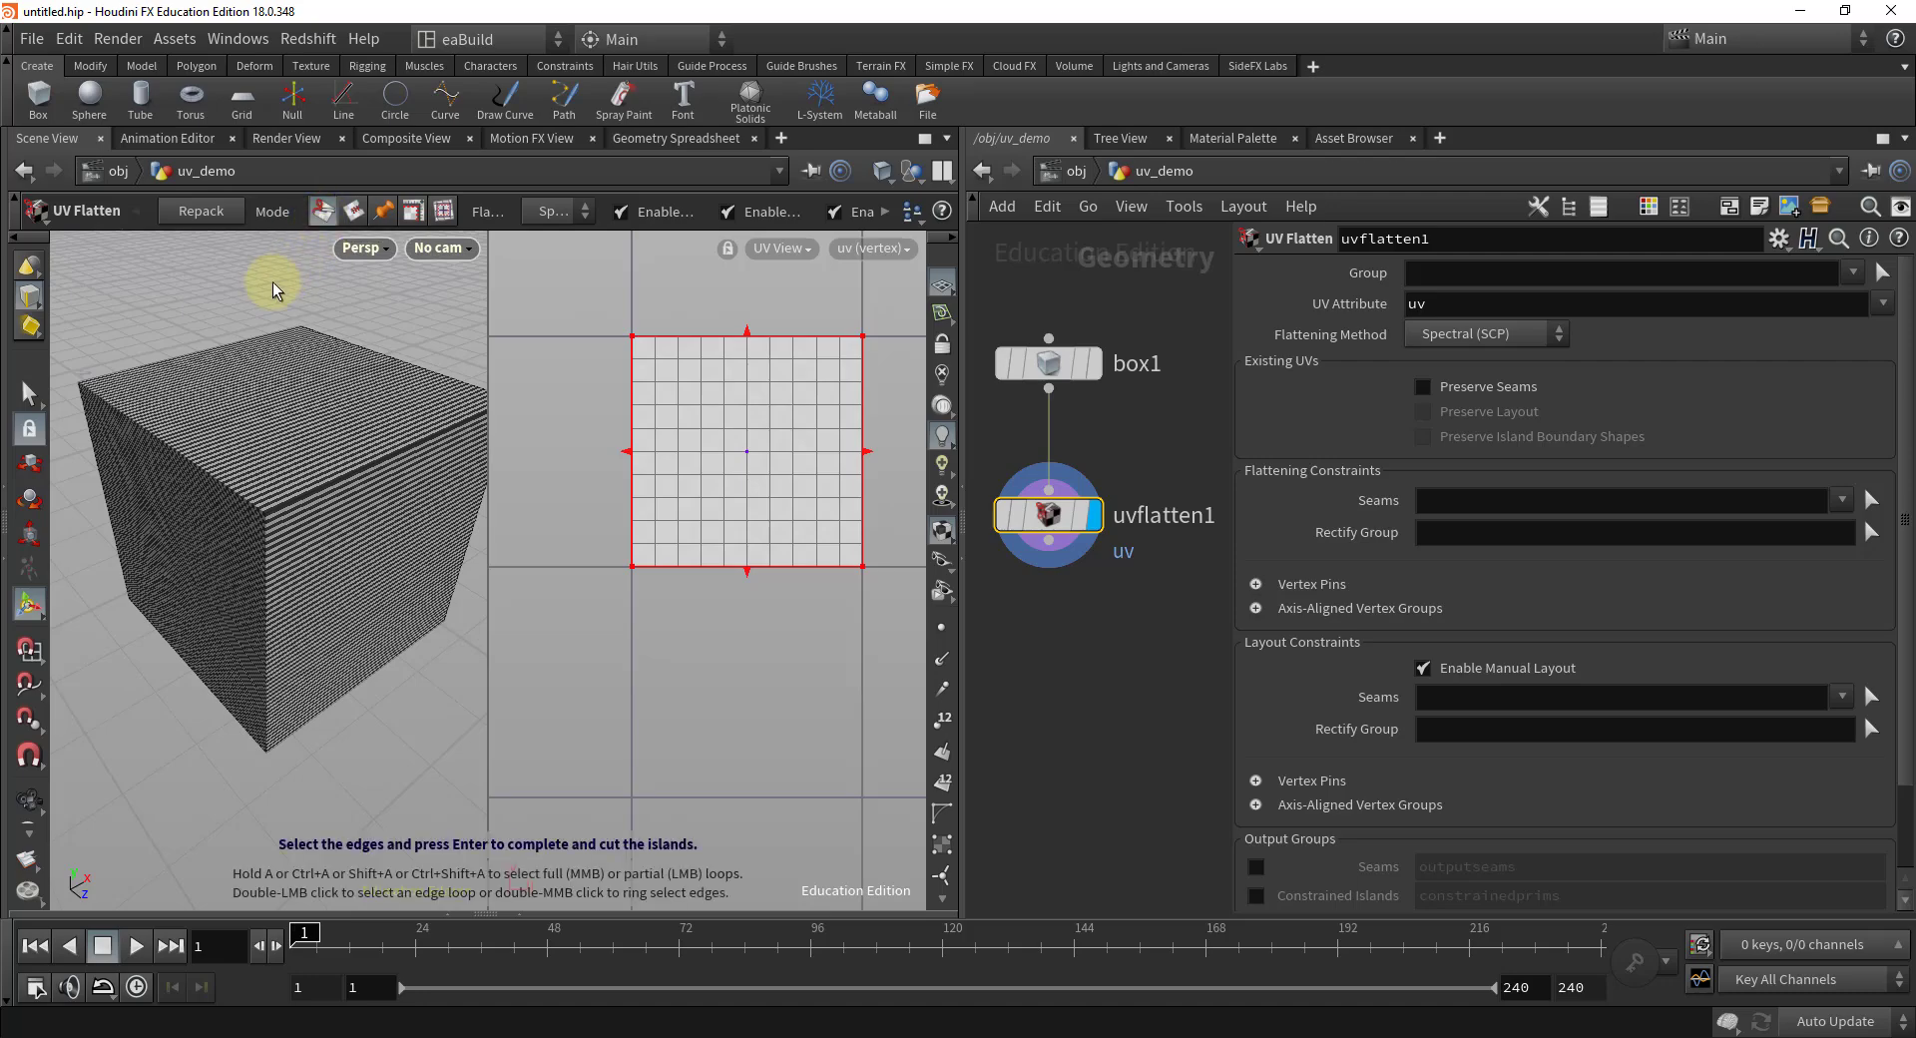
{"action": "right_click", "coordinate": [272, 284]}
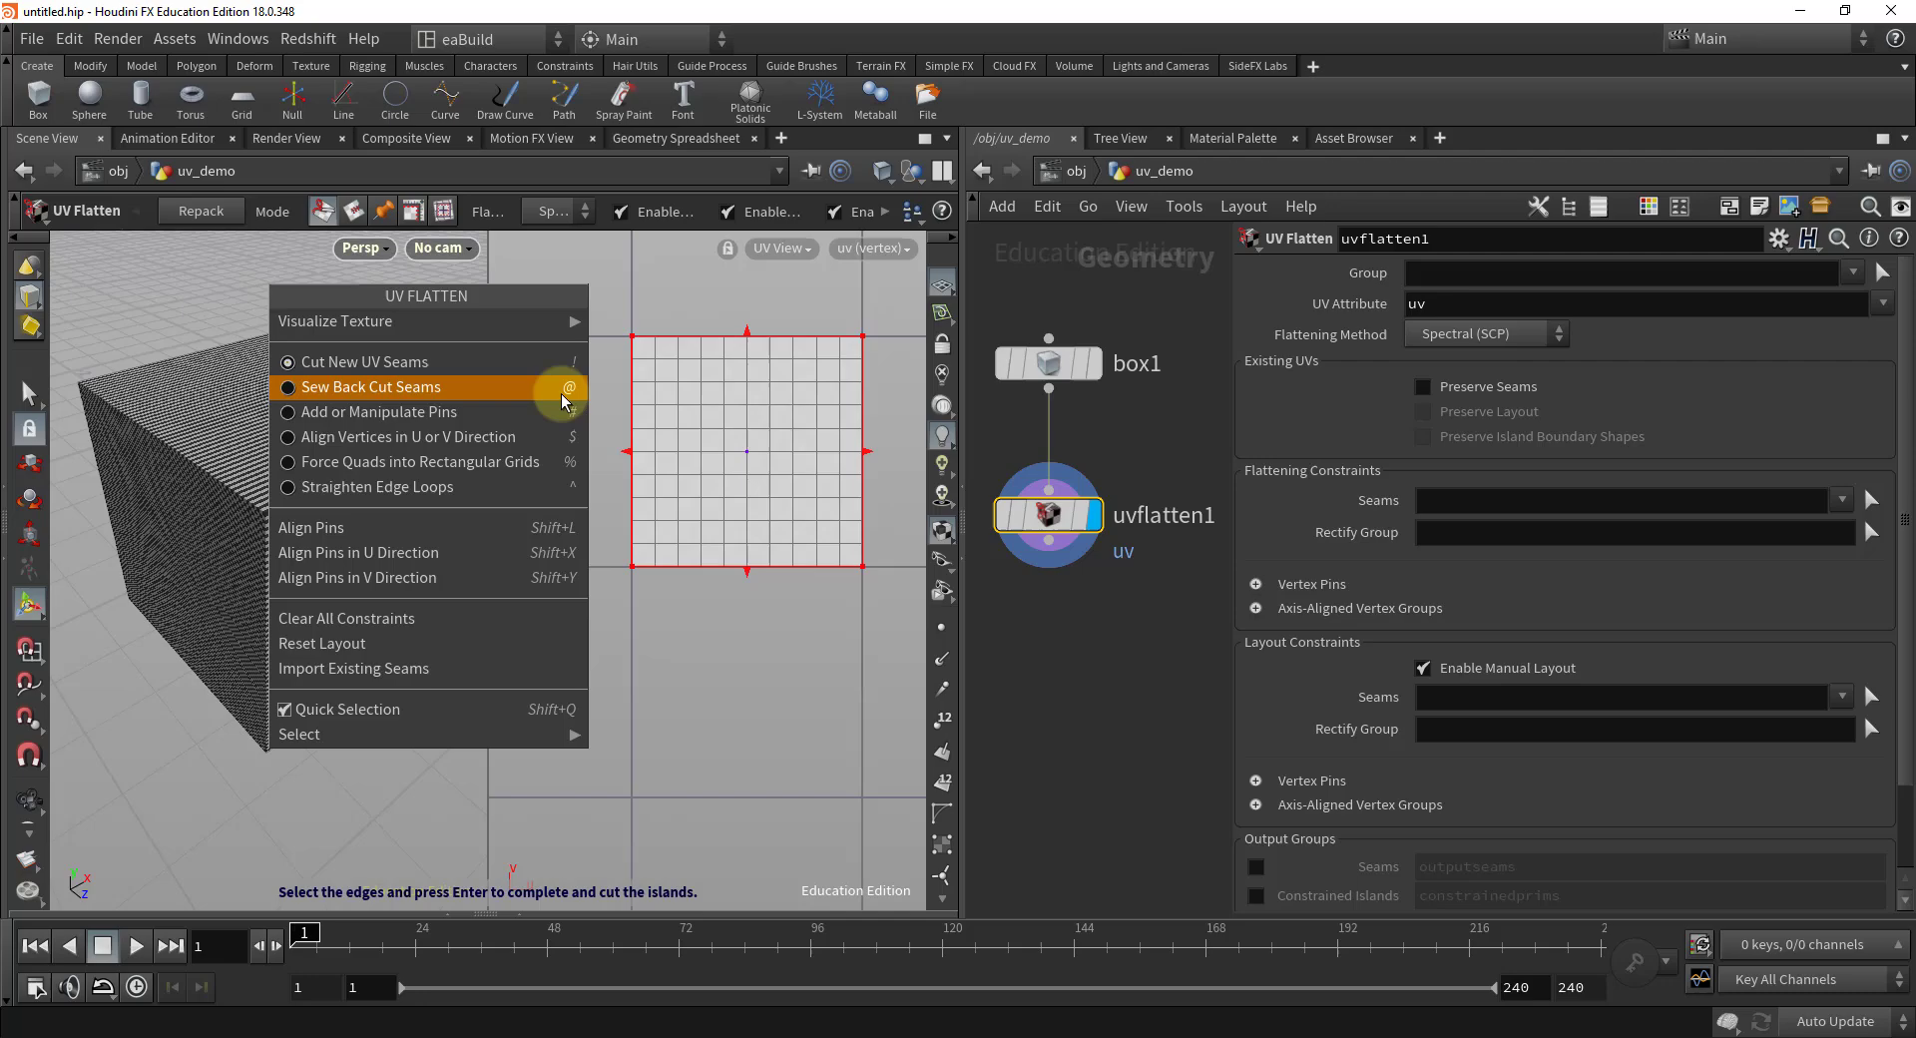
{"action": "left_click", "coordinate": [556, 365]}
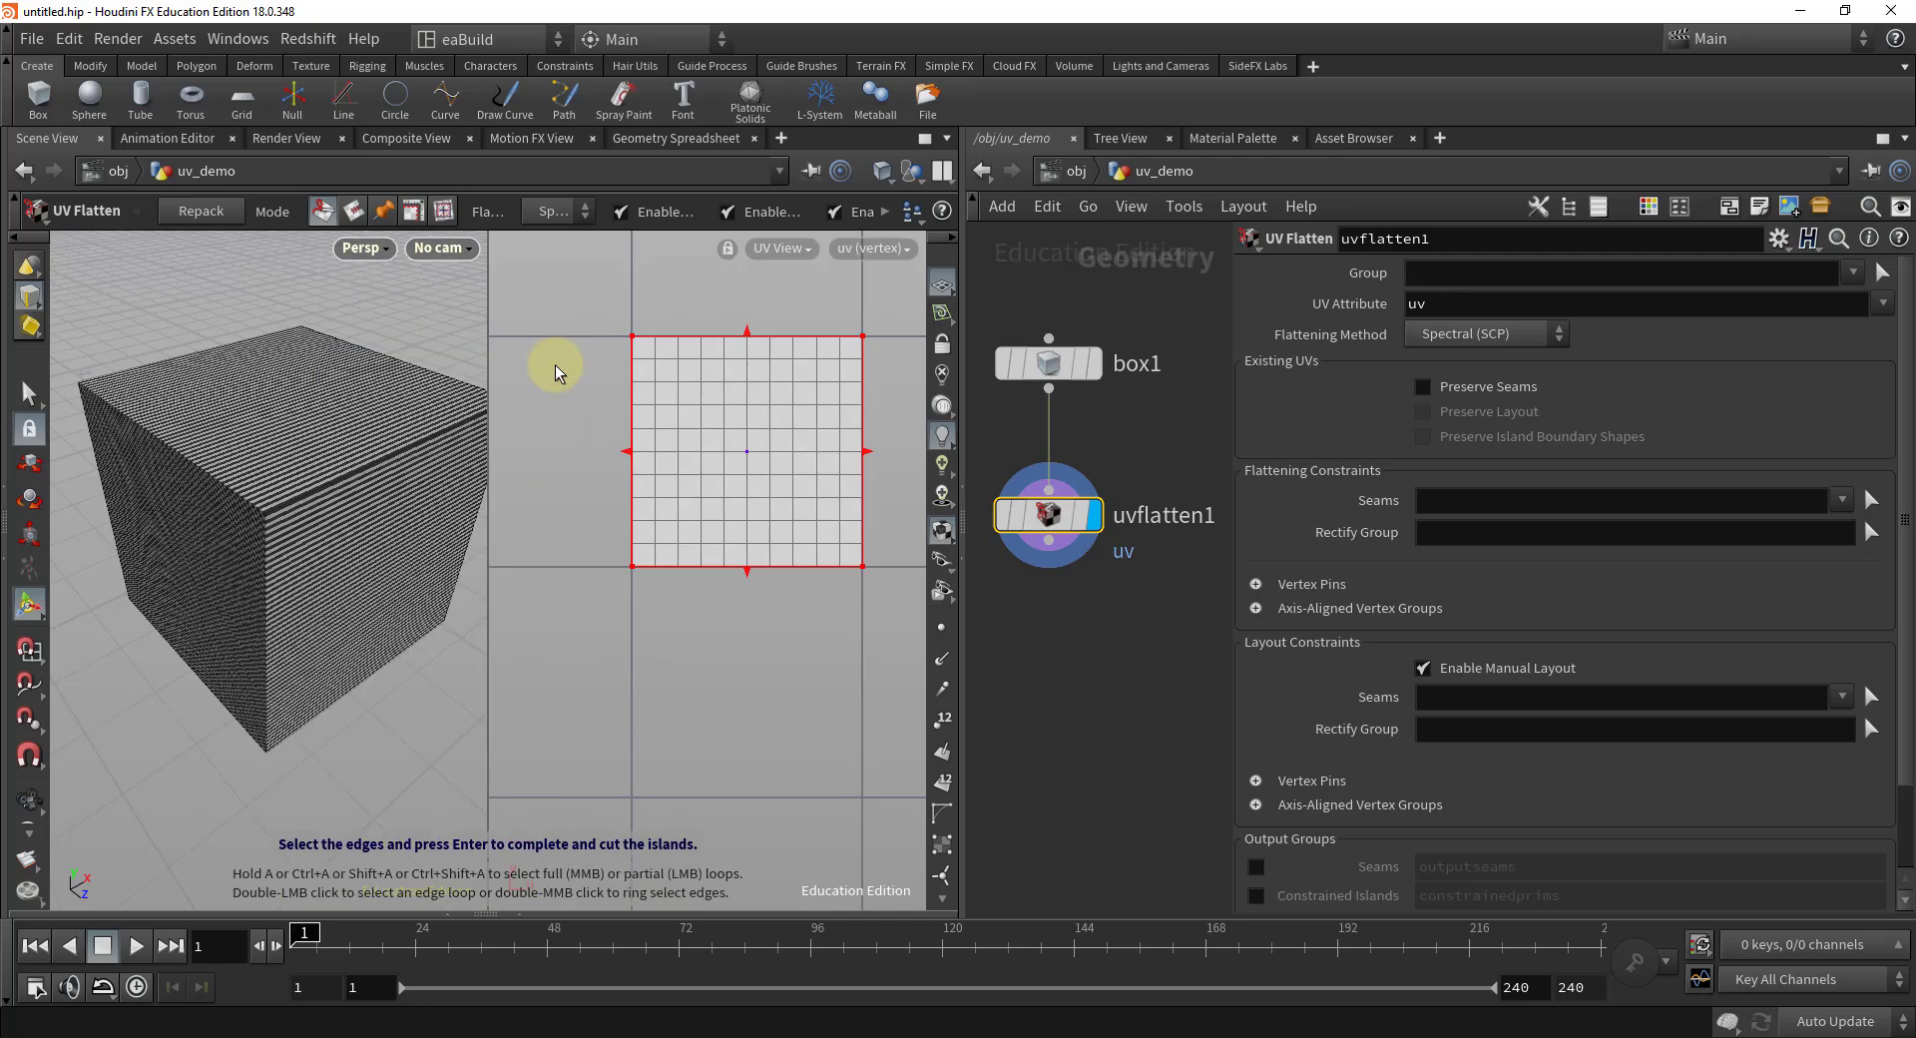
- Cut UV seams along three edges of the box's top face: p4-5, p5-6 and p6-7
{"action": "key", "text": "space"}
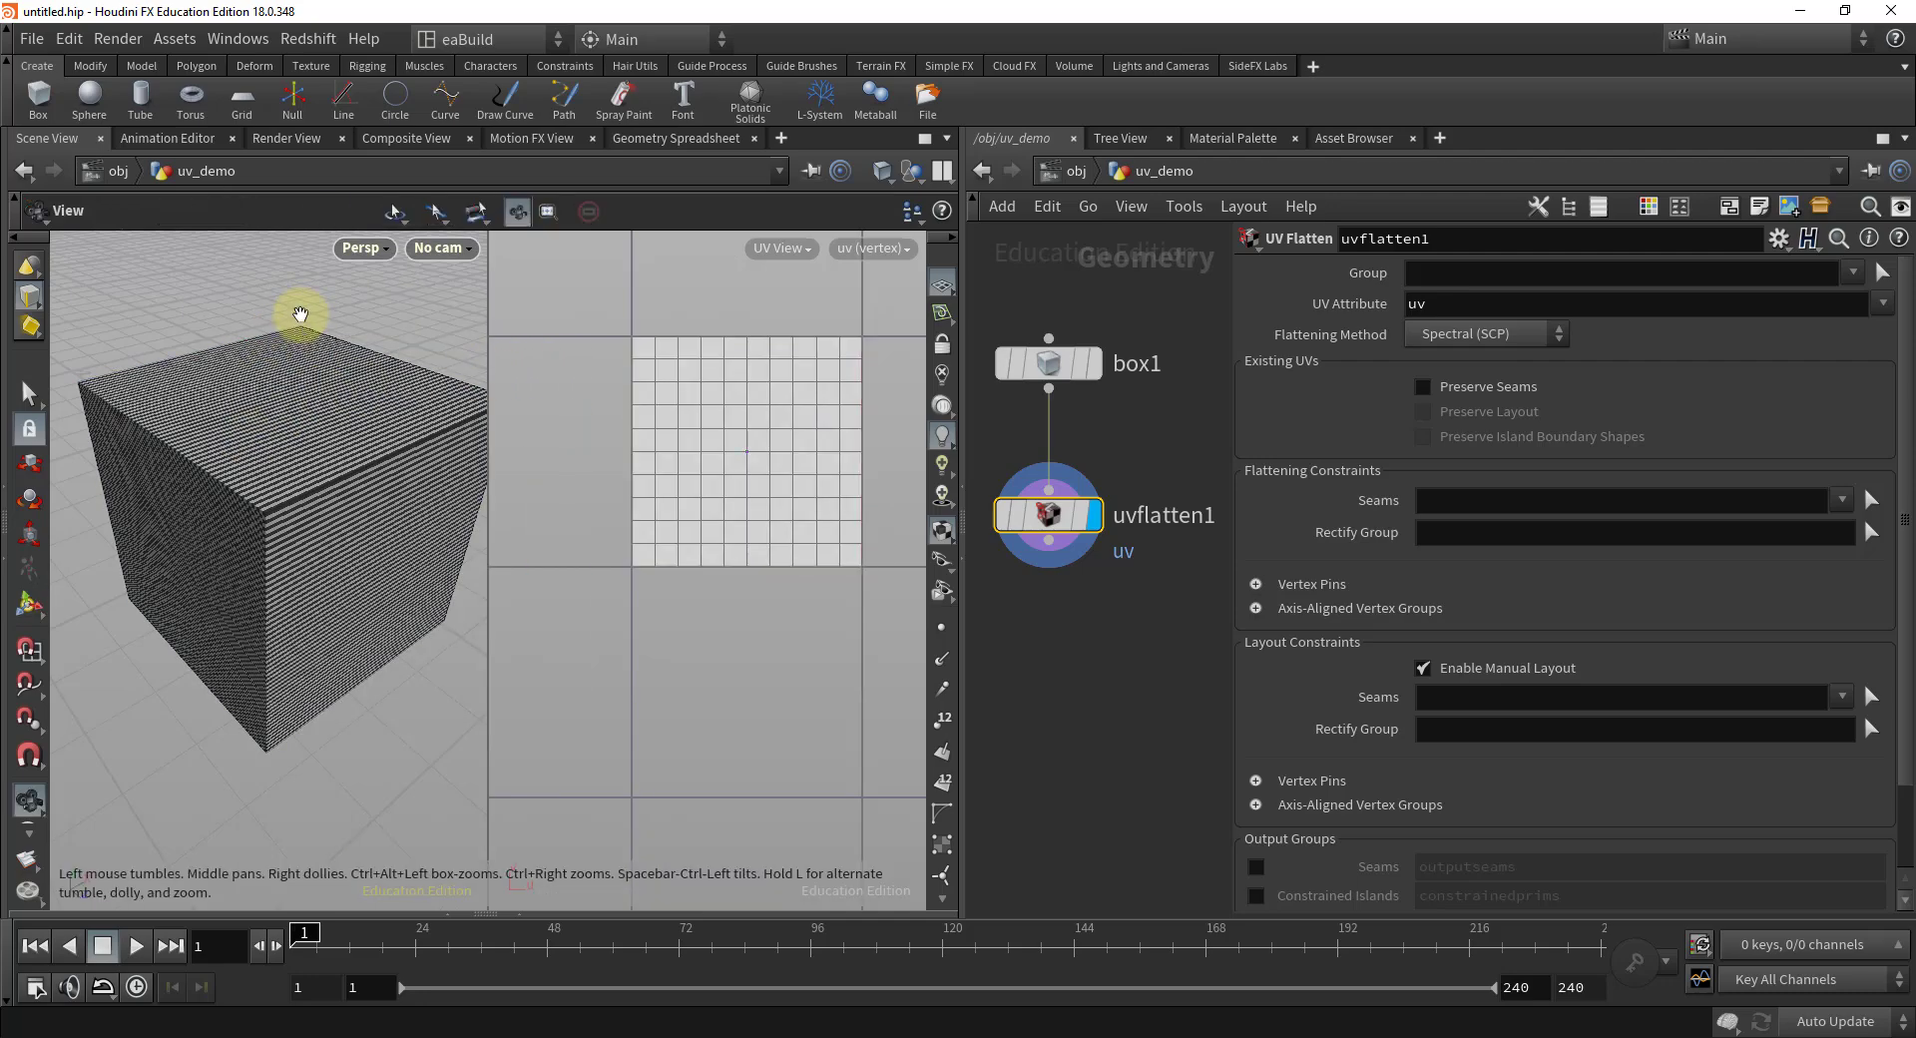
{"action": "left_click_drag", "start_coordinate": [300, 313], "coordinate": [236, 329]}
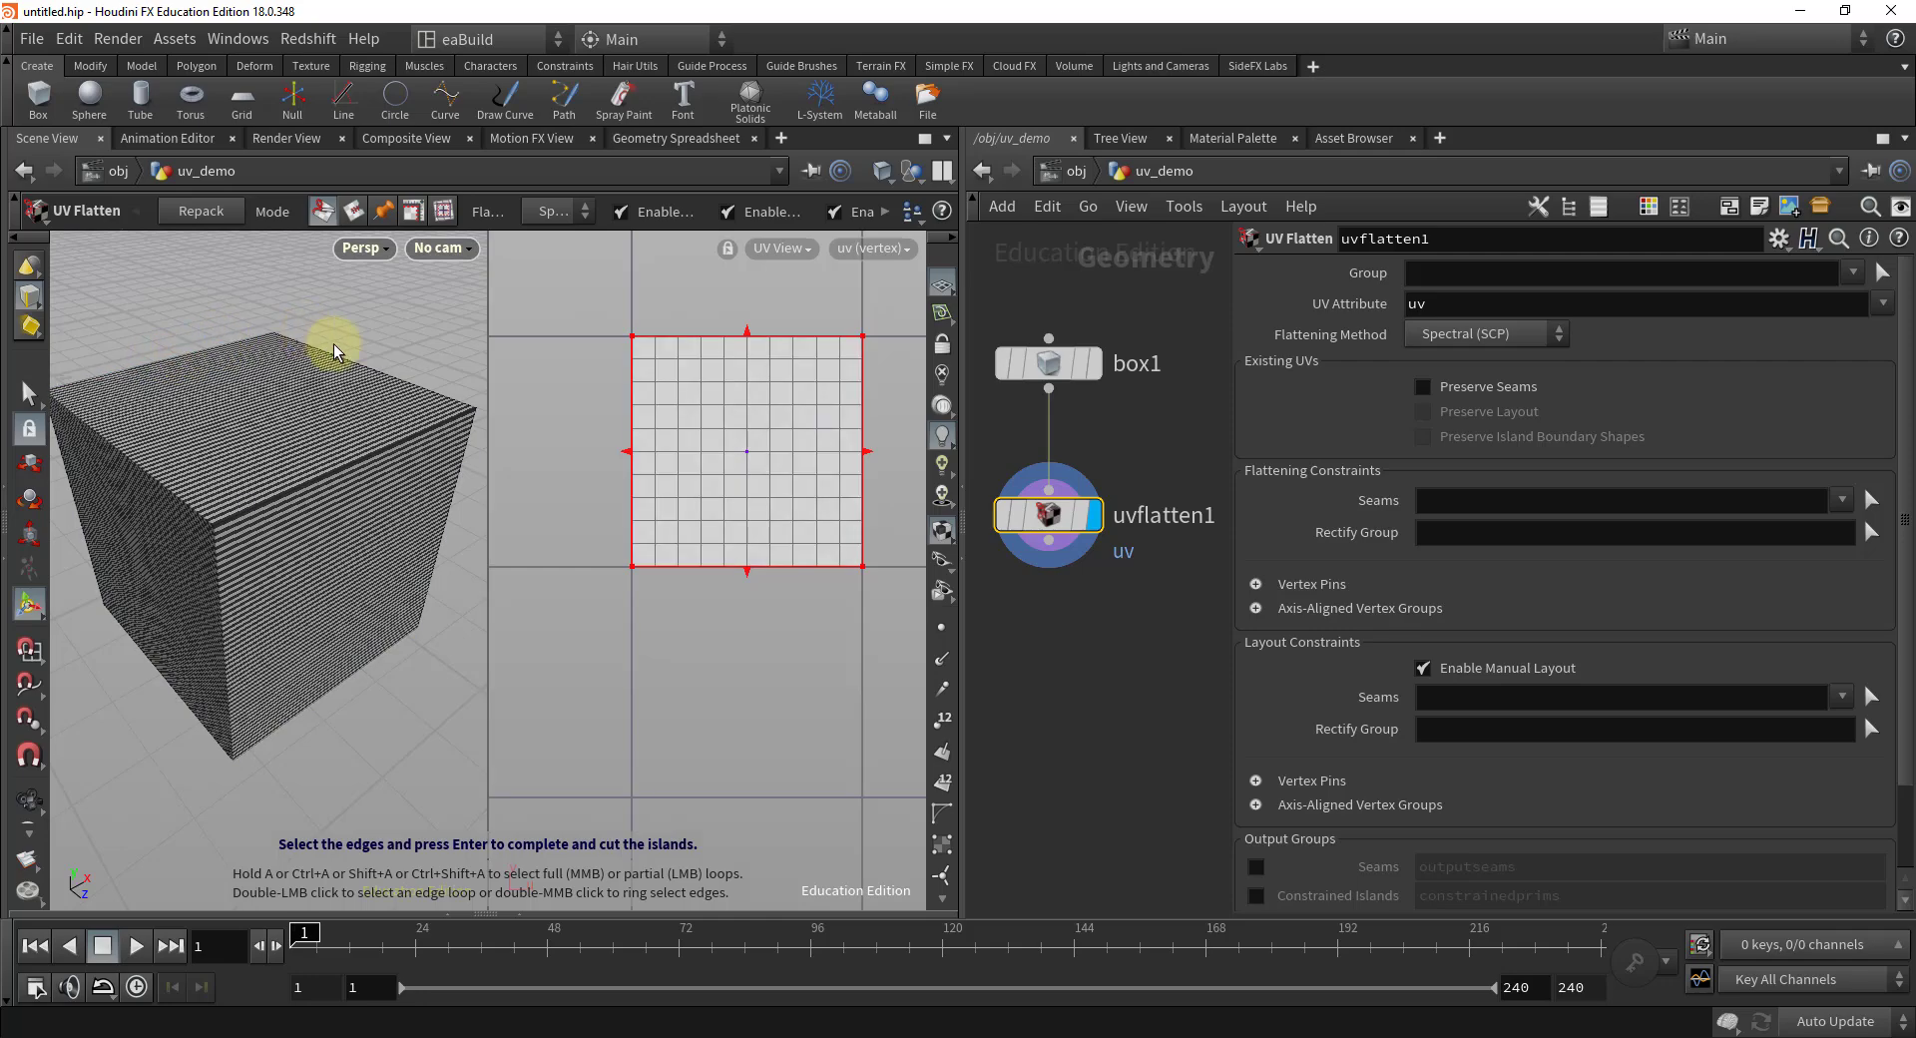
{"action": "left_click", "coordinate": [201, 359]}
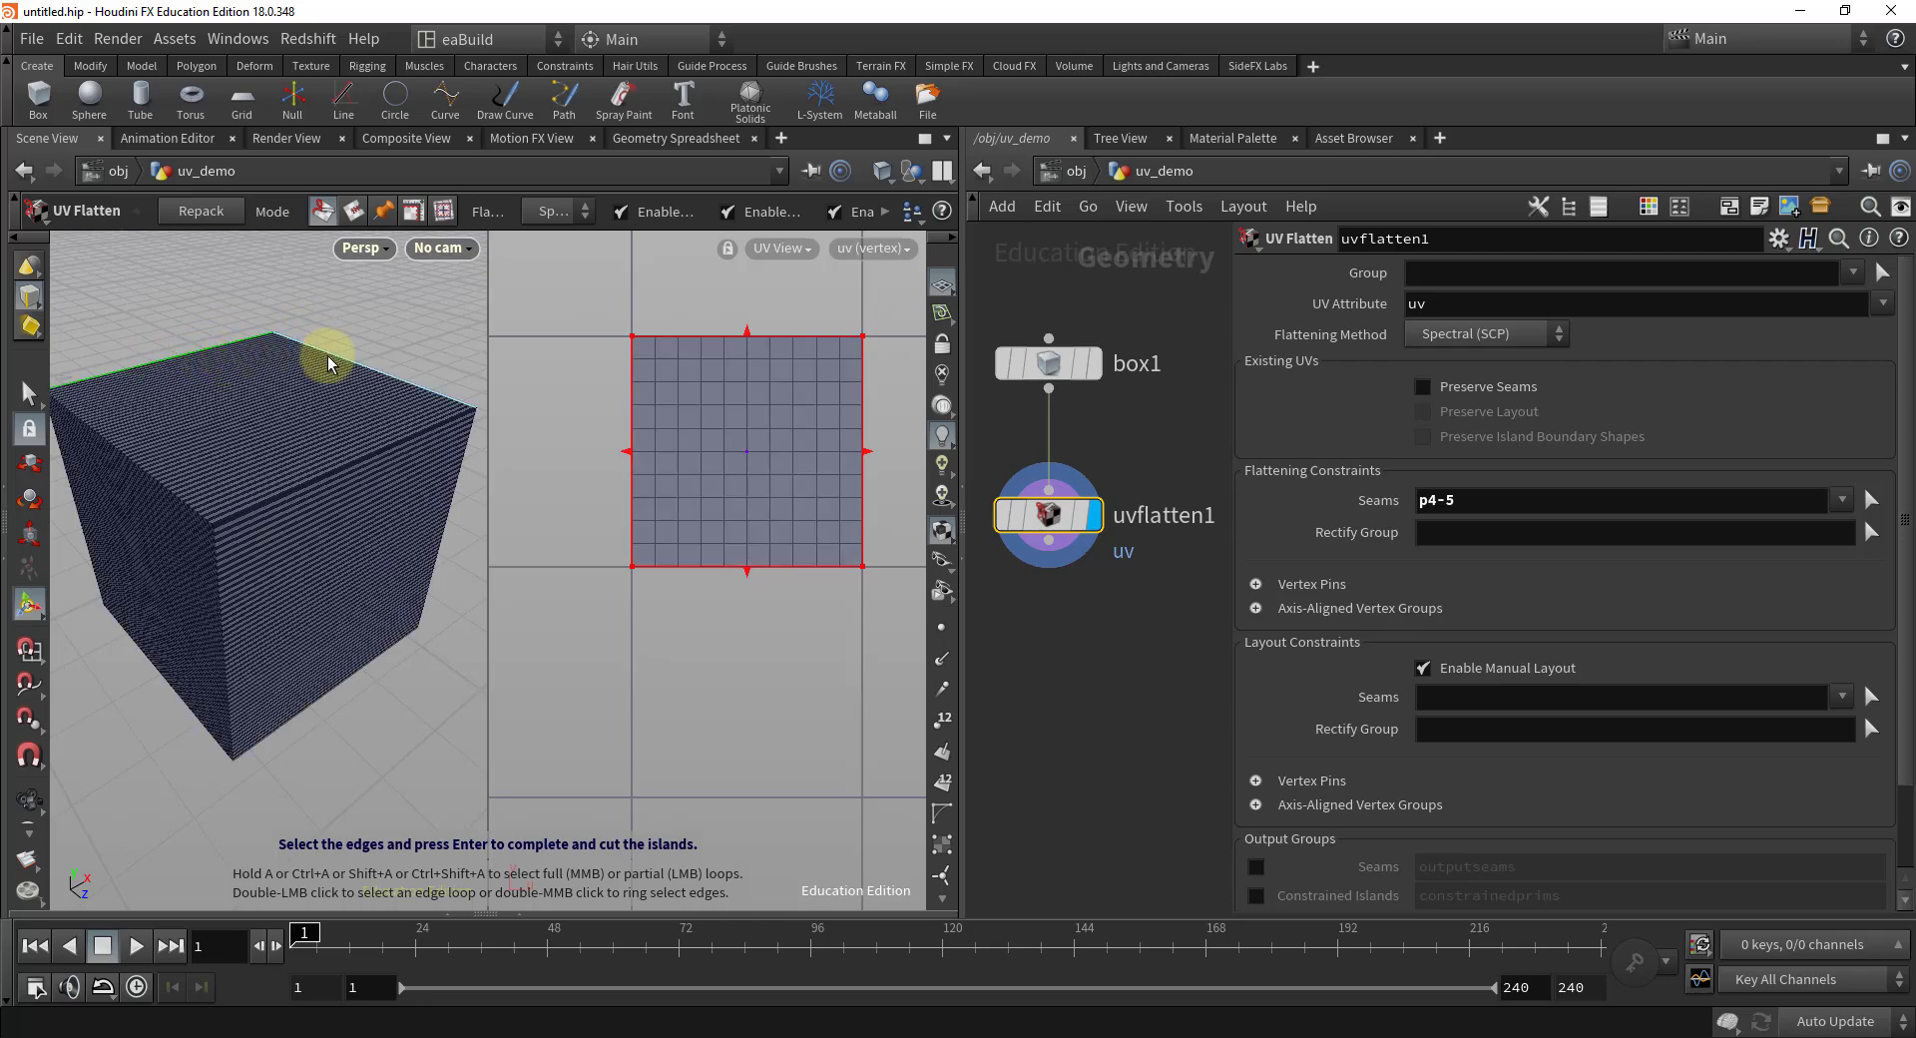
{"action": "left_click", "coordinate": [359, 365], "text": "shift"}
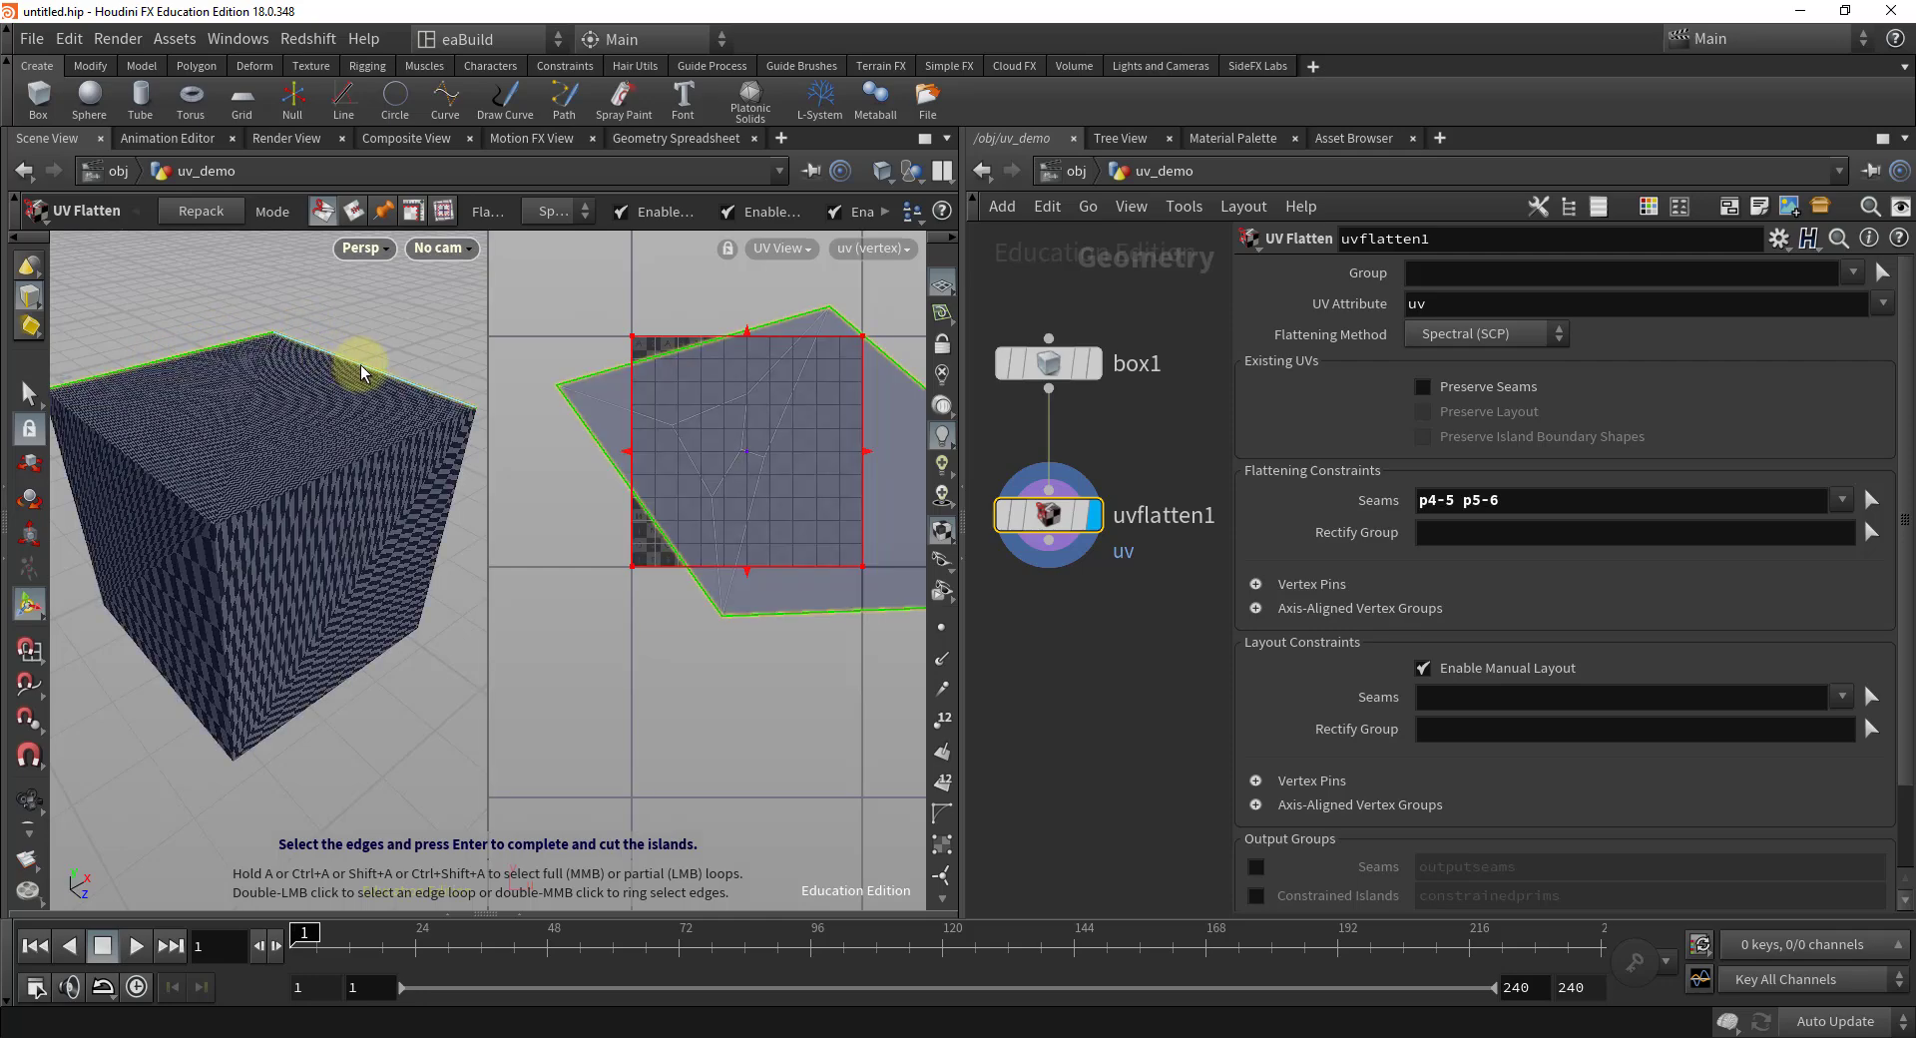
{"action": "left_click", "coordinate": [396, 449], "text": "shift"}
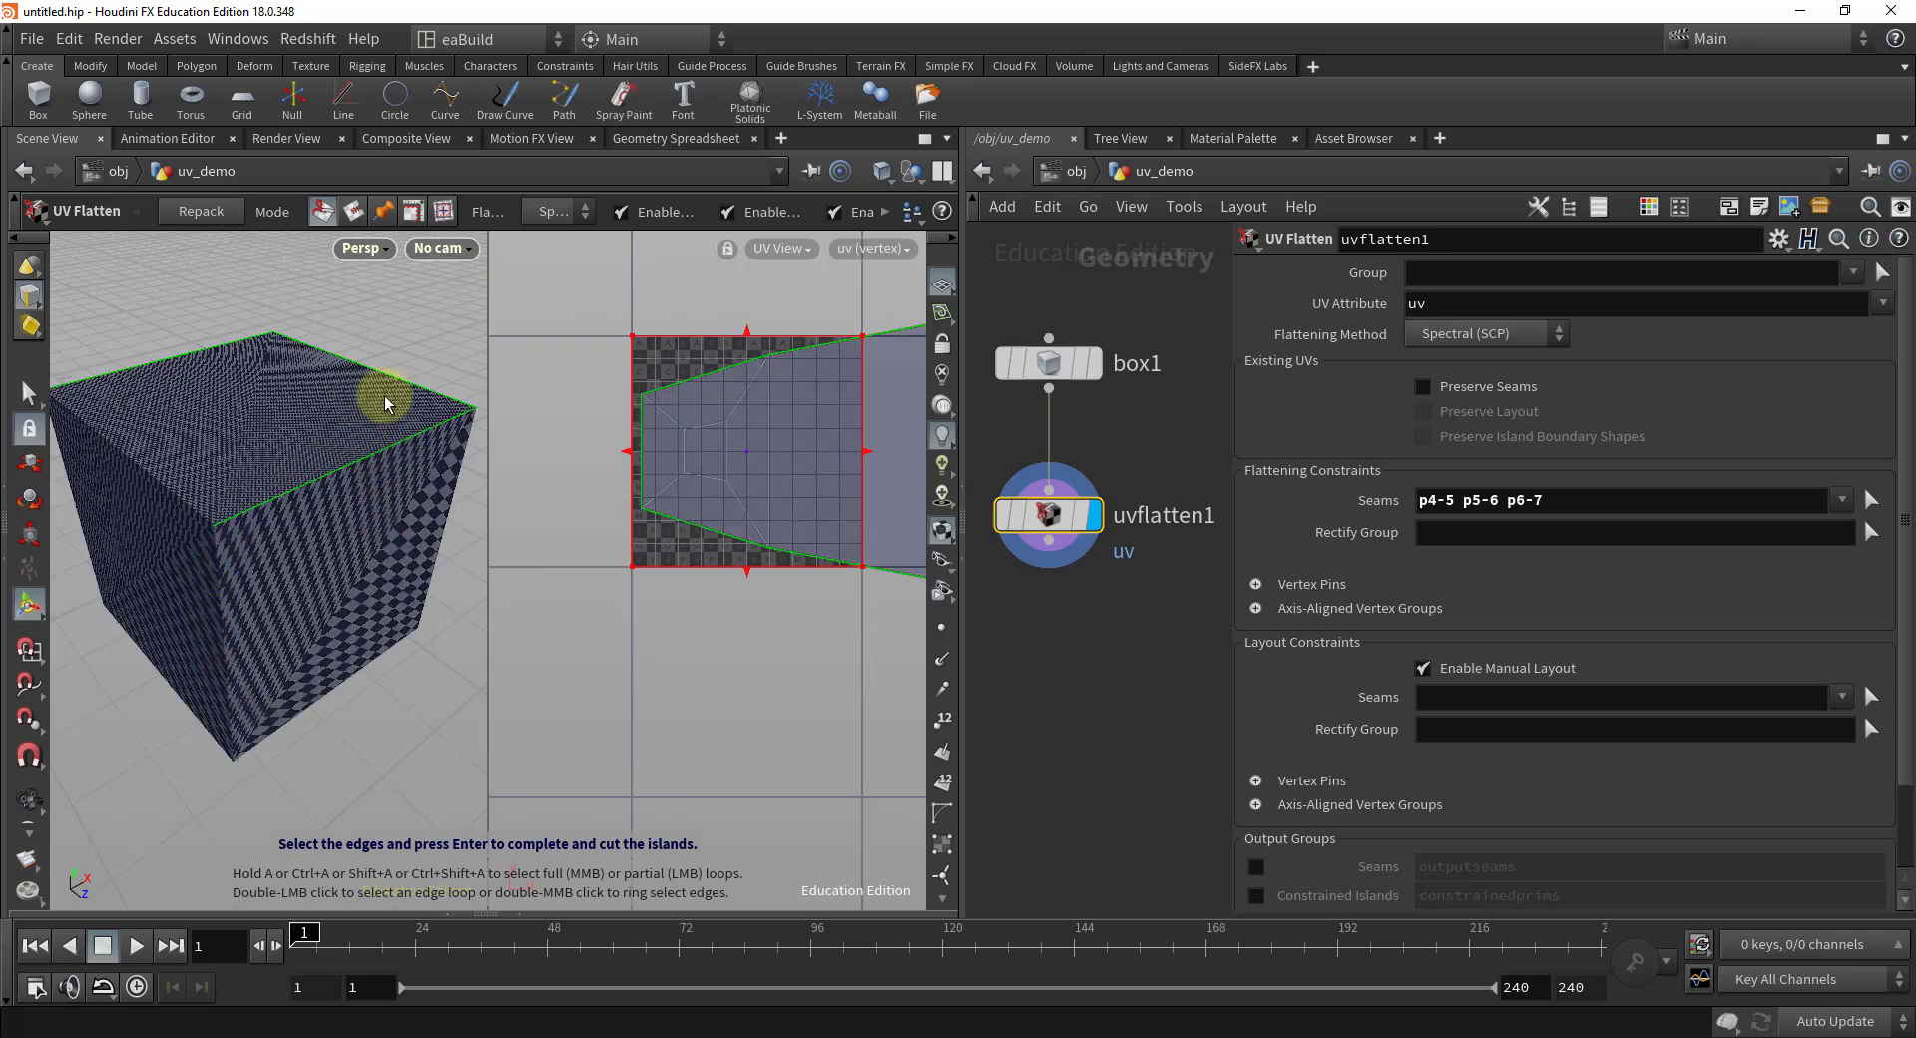
- Cut UV seams along the box's front vertical edge p7-3 and the adjoining bottom edge p3-2
{"action": "key", "text": "Escape"}
{"action": "middle_click_drag", "start_coordinate": [736, 698], "coordinate": [761, 642]}
{"action": "key", "text": "Return"}
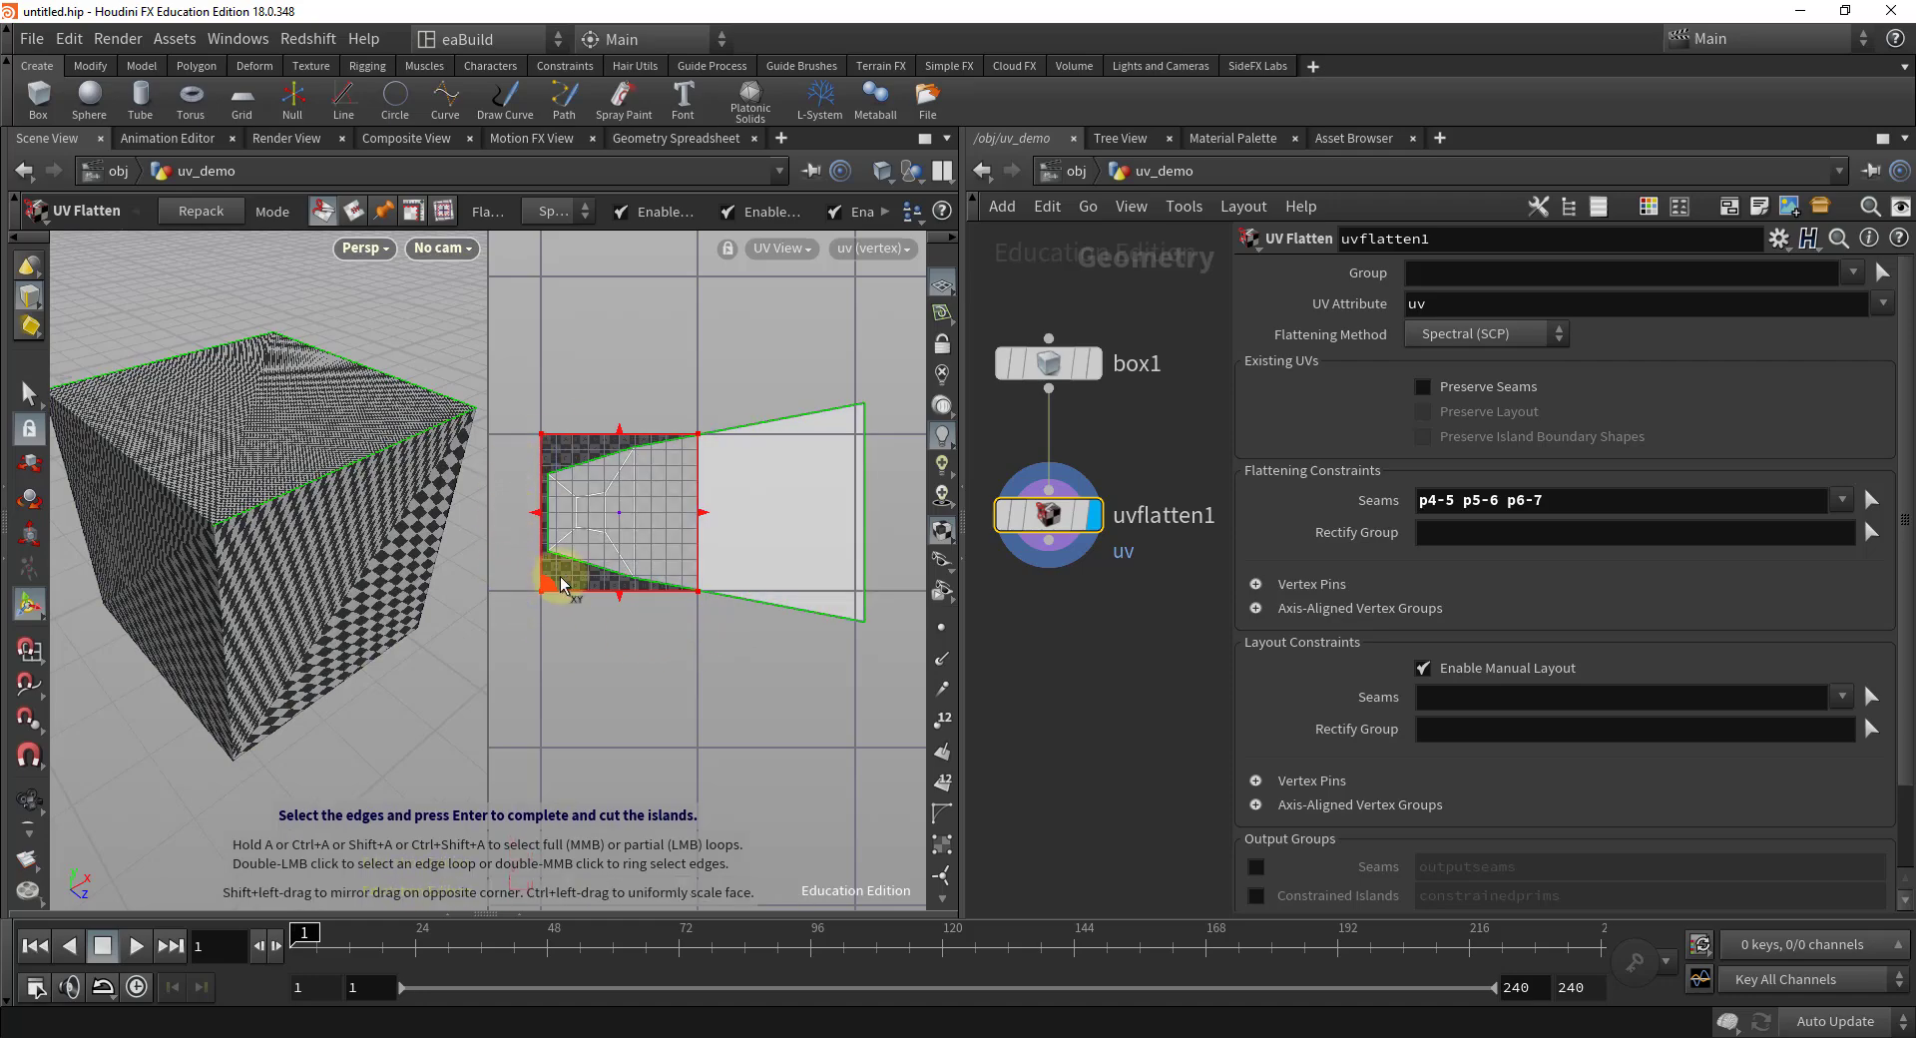
{"action": "key", "text": "Escape"}
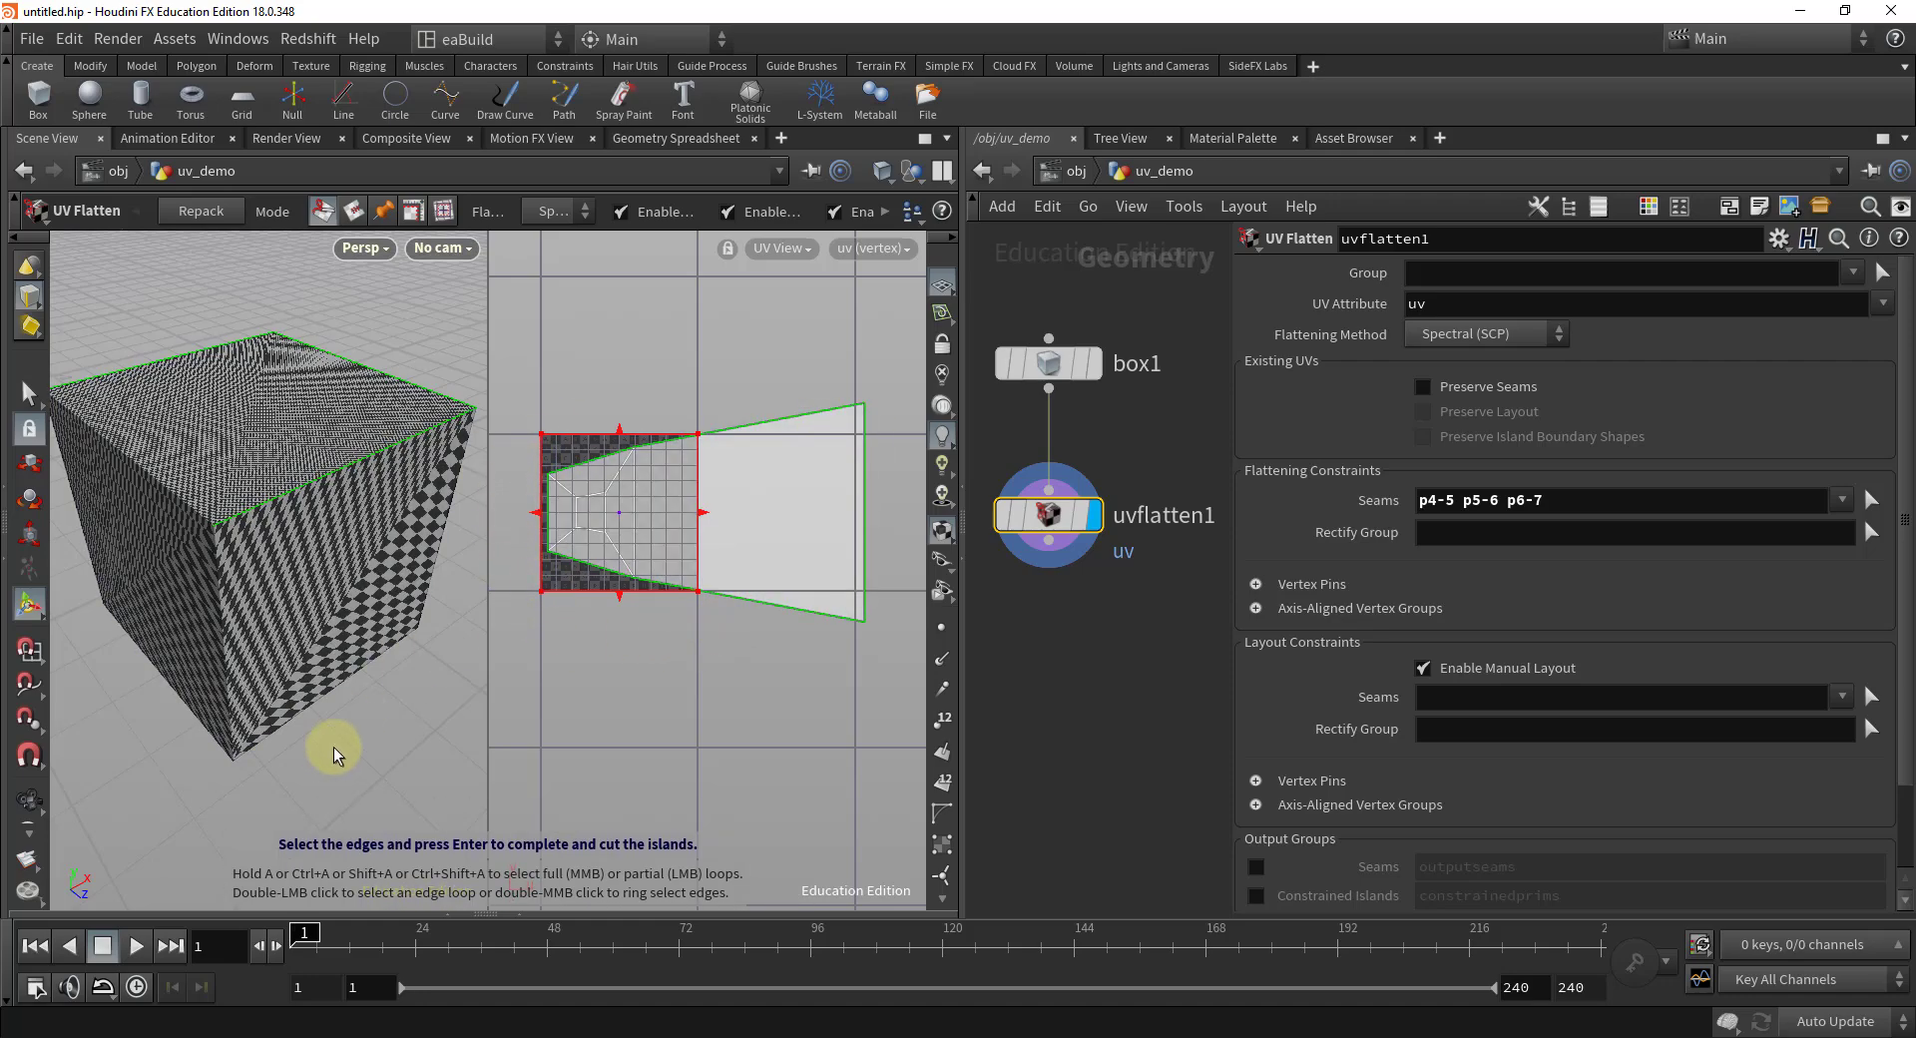
{"action": "left_click_drag", "start_coordinate": [344, 770], "coordinate": [375, 611]}
{"action": "key", "text": "Return"}
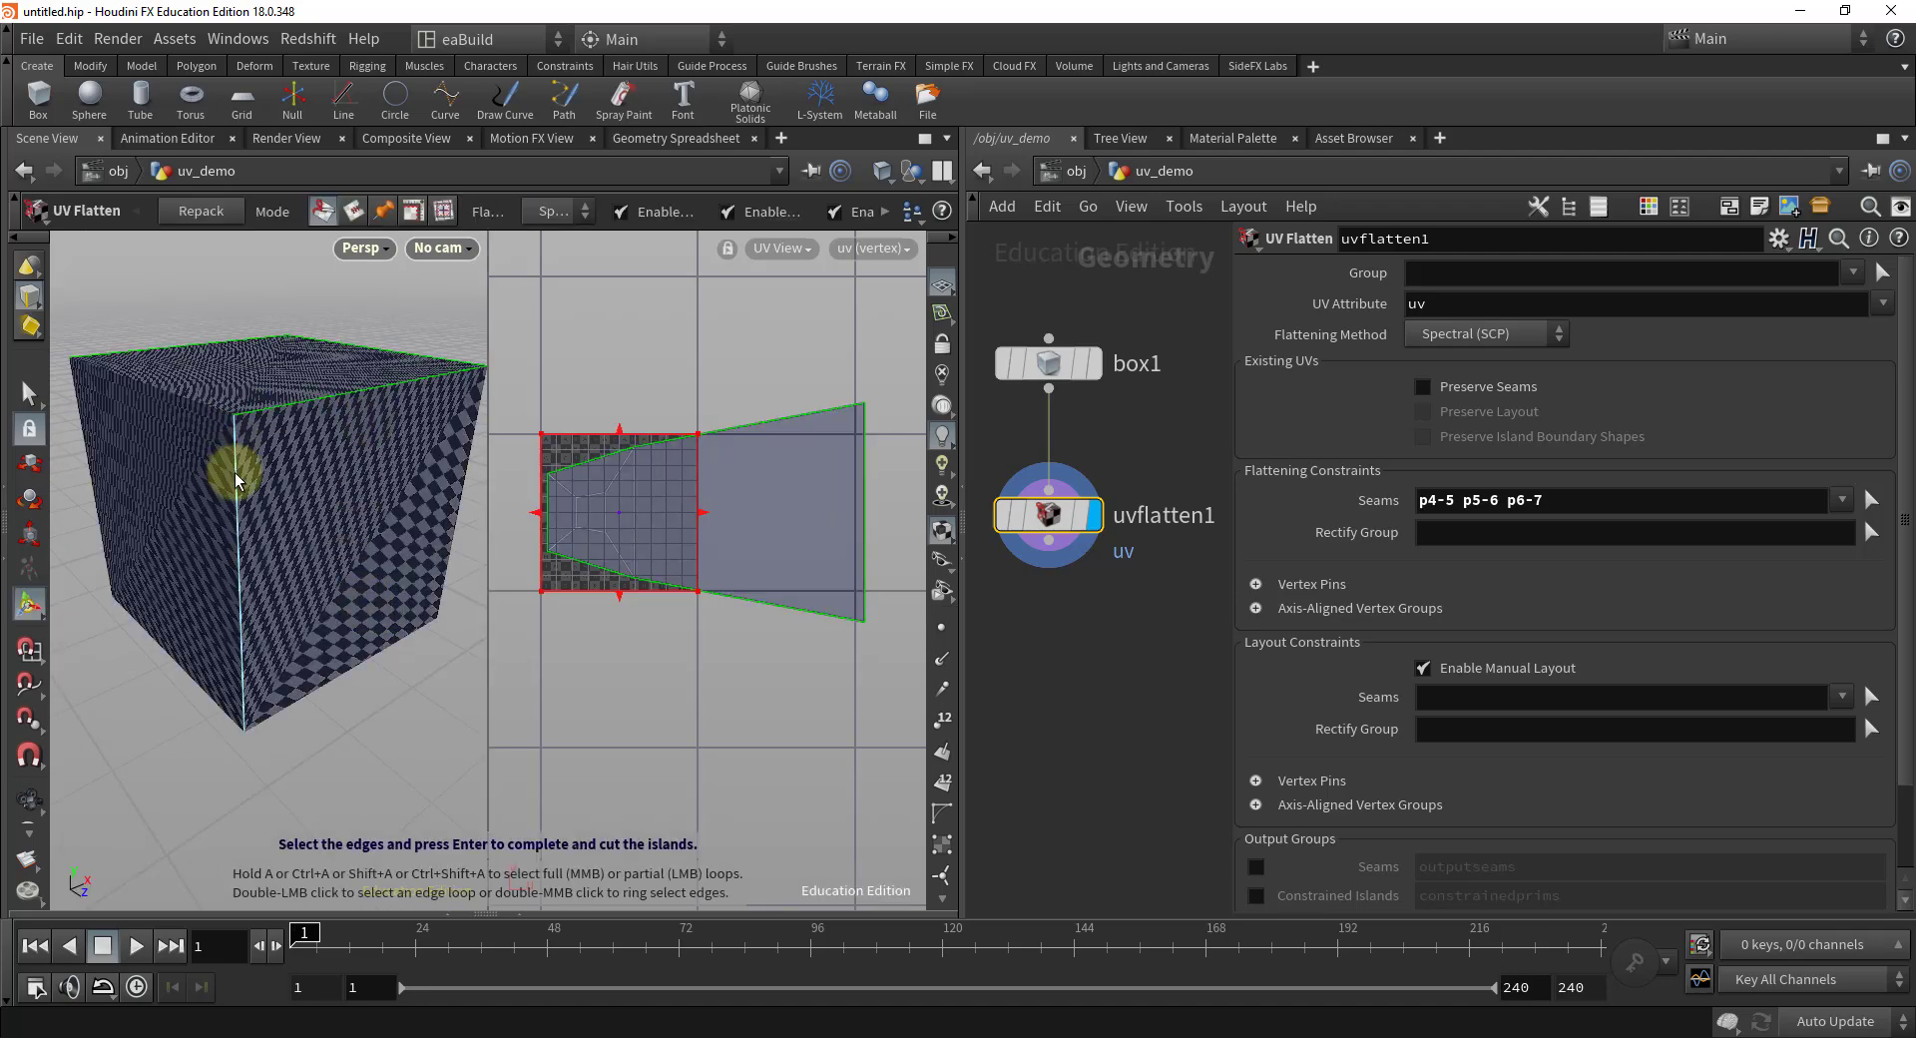
{"action": "left_click", "coordinate": [324, 687], "text": "shift"}
{"action": "left_click", "coordinate": [324, 686], "text": "shift"}
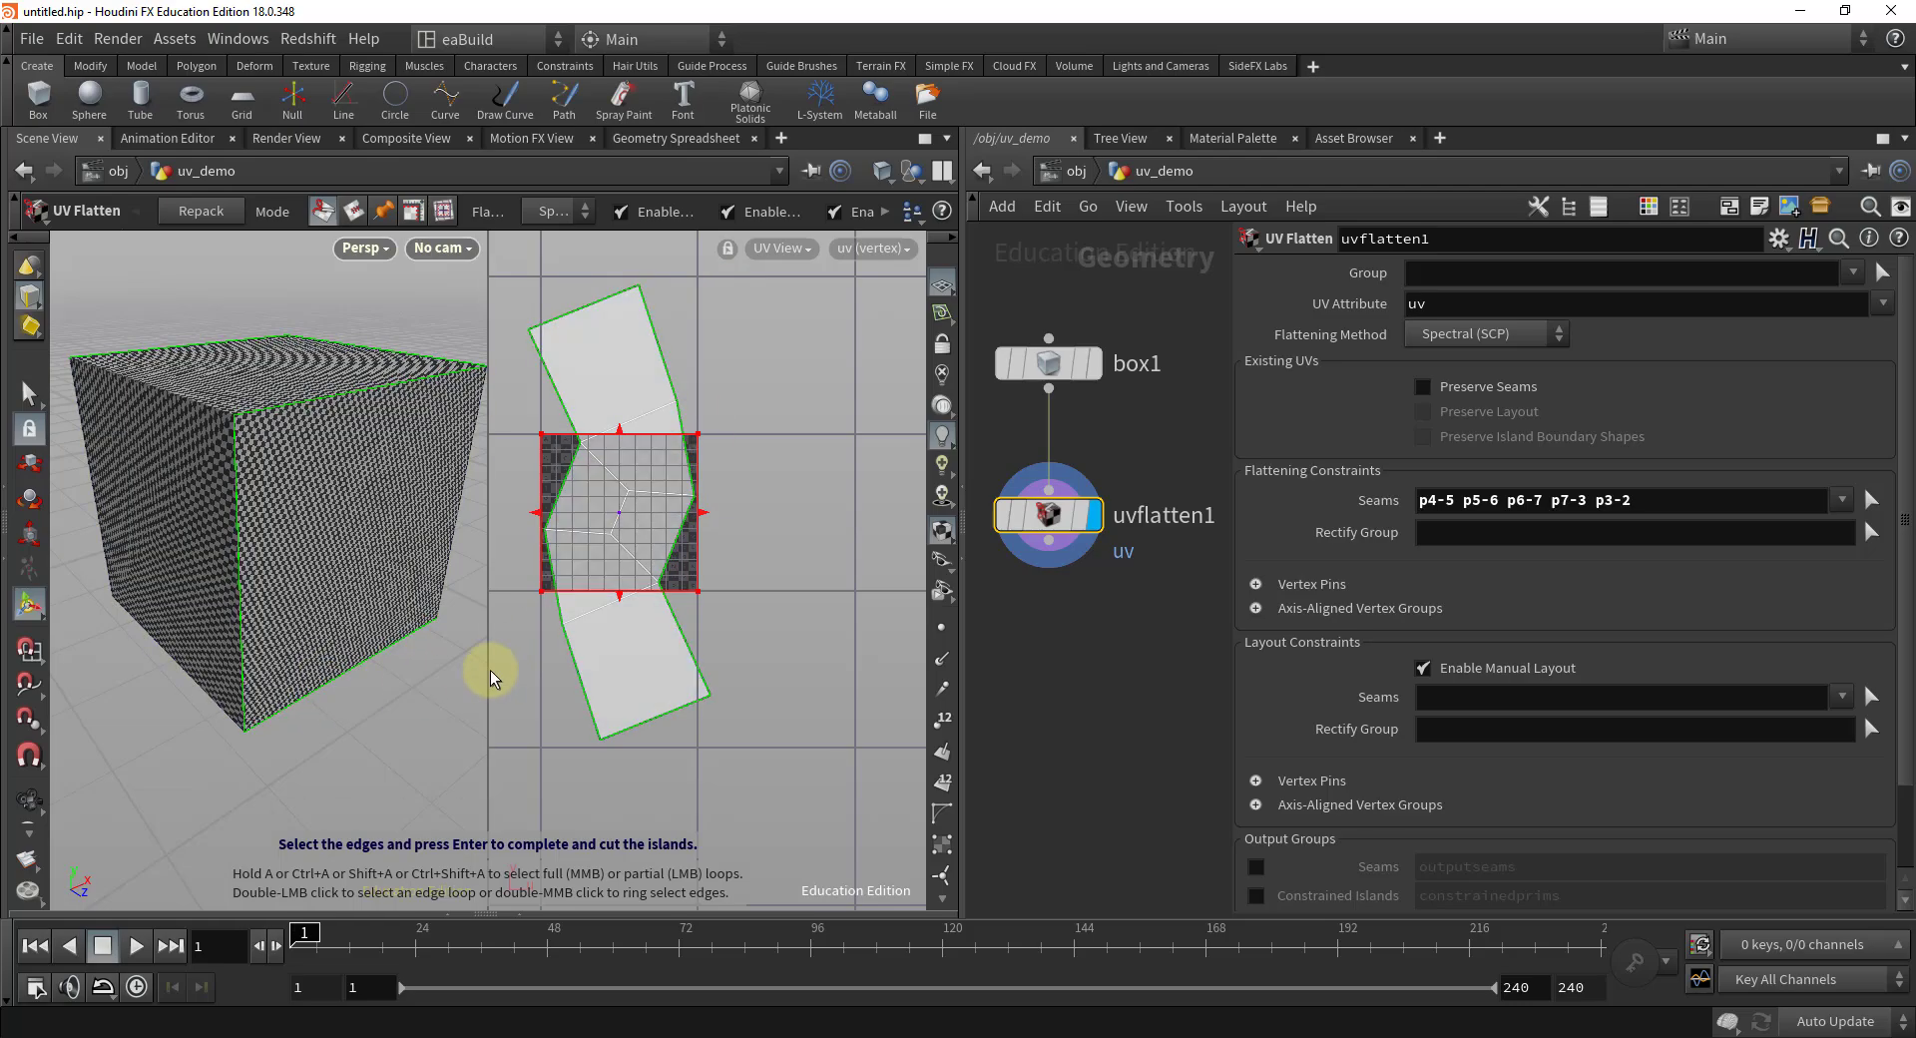
- Cut UV seams along the box's remaining vertical edge p0-4 and the bottom edge p1-0
{"action": "key", "text": "Escape"}
{"action": "left_click_drag", "start_coordinate": [336, 774], "coordinate": [392, 577]}
{"action": "key", "text": "Return"}
{"action": "left_click", "coordinate": [280, 521]}
{"action": "left_click", "coordinate": [213, 709]}
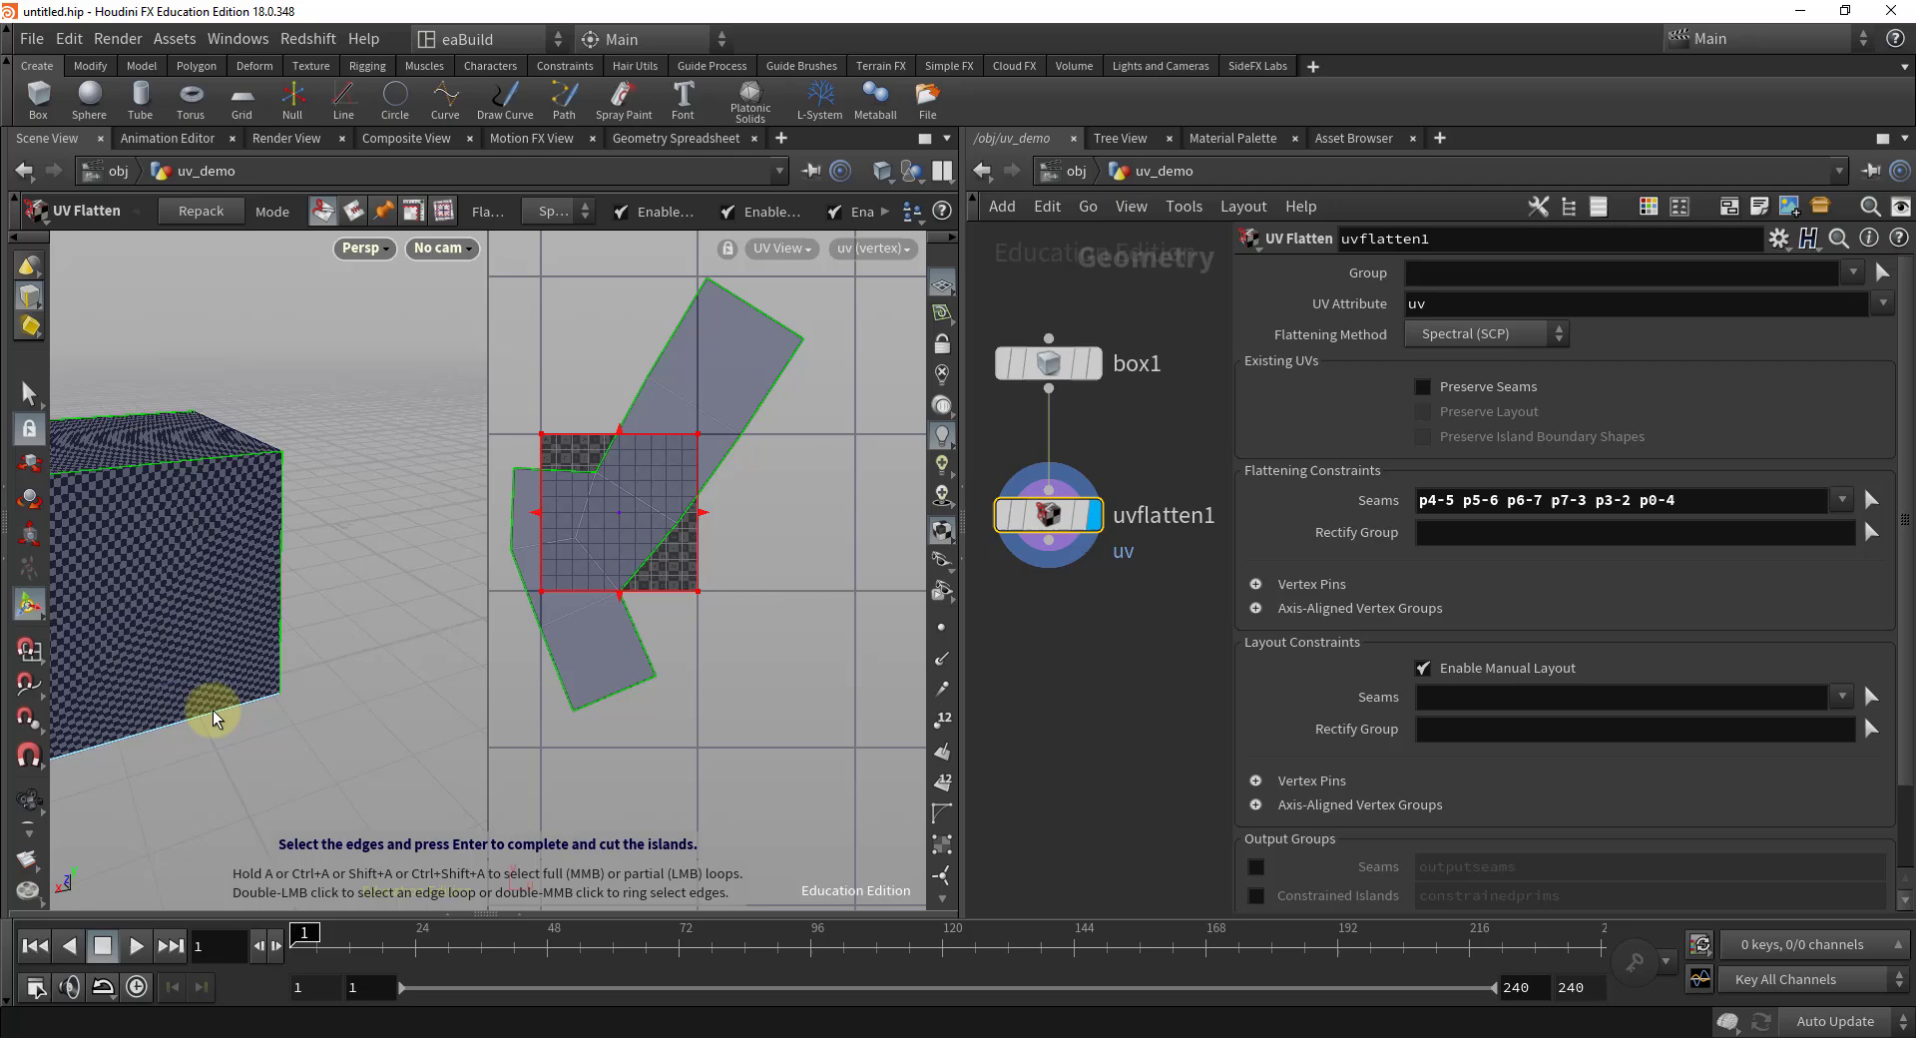
- Repack the box's unfolded UV island into the UV tile
{"action": "key", "text": "Escape"}
{"action": "left_click_drag", "start_coordinate": [288, 632], "coordinate": [240, 725]}
{"action": "key", "text": "Return"}
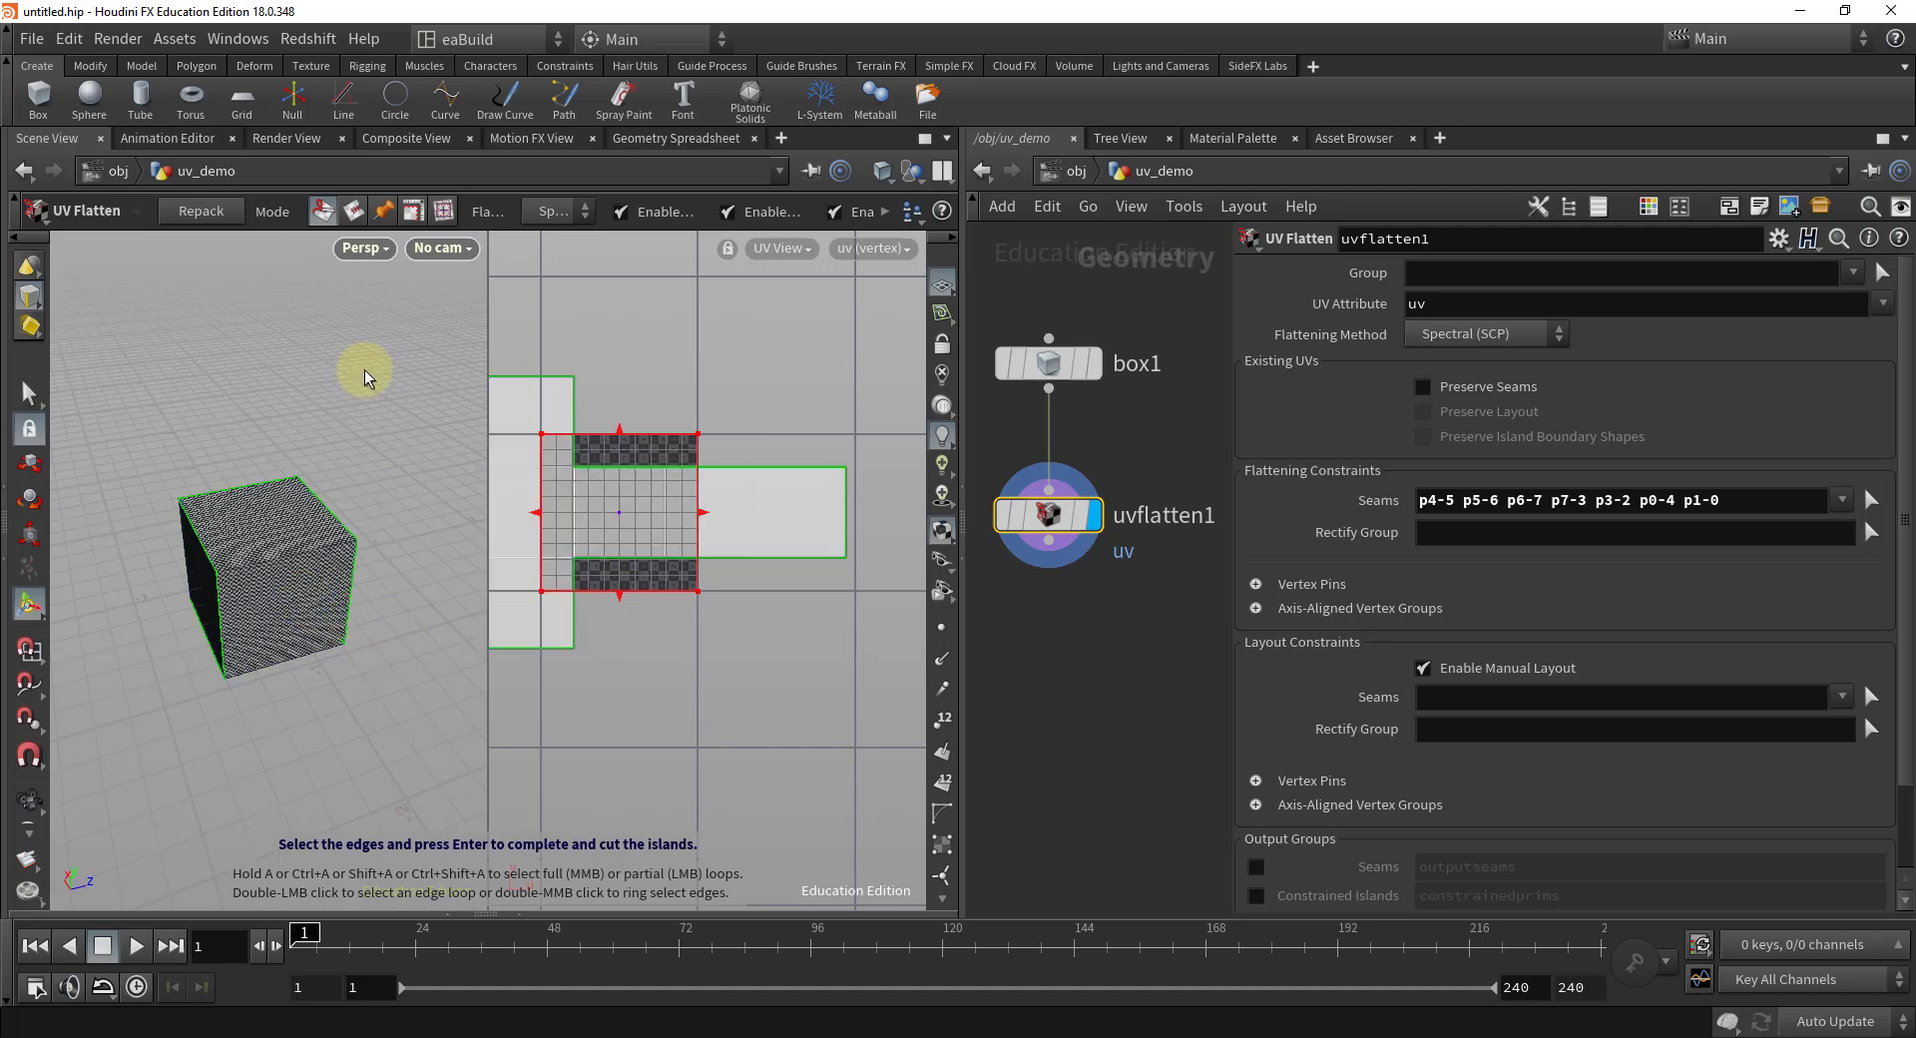
{"action": "left_click", "coordinate": [197, 218]}
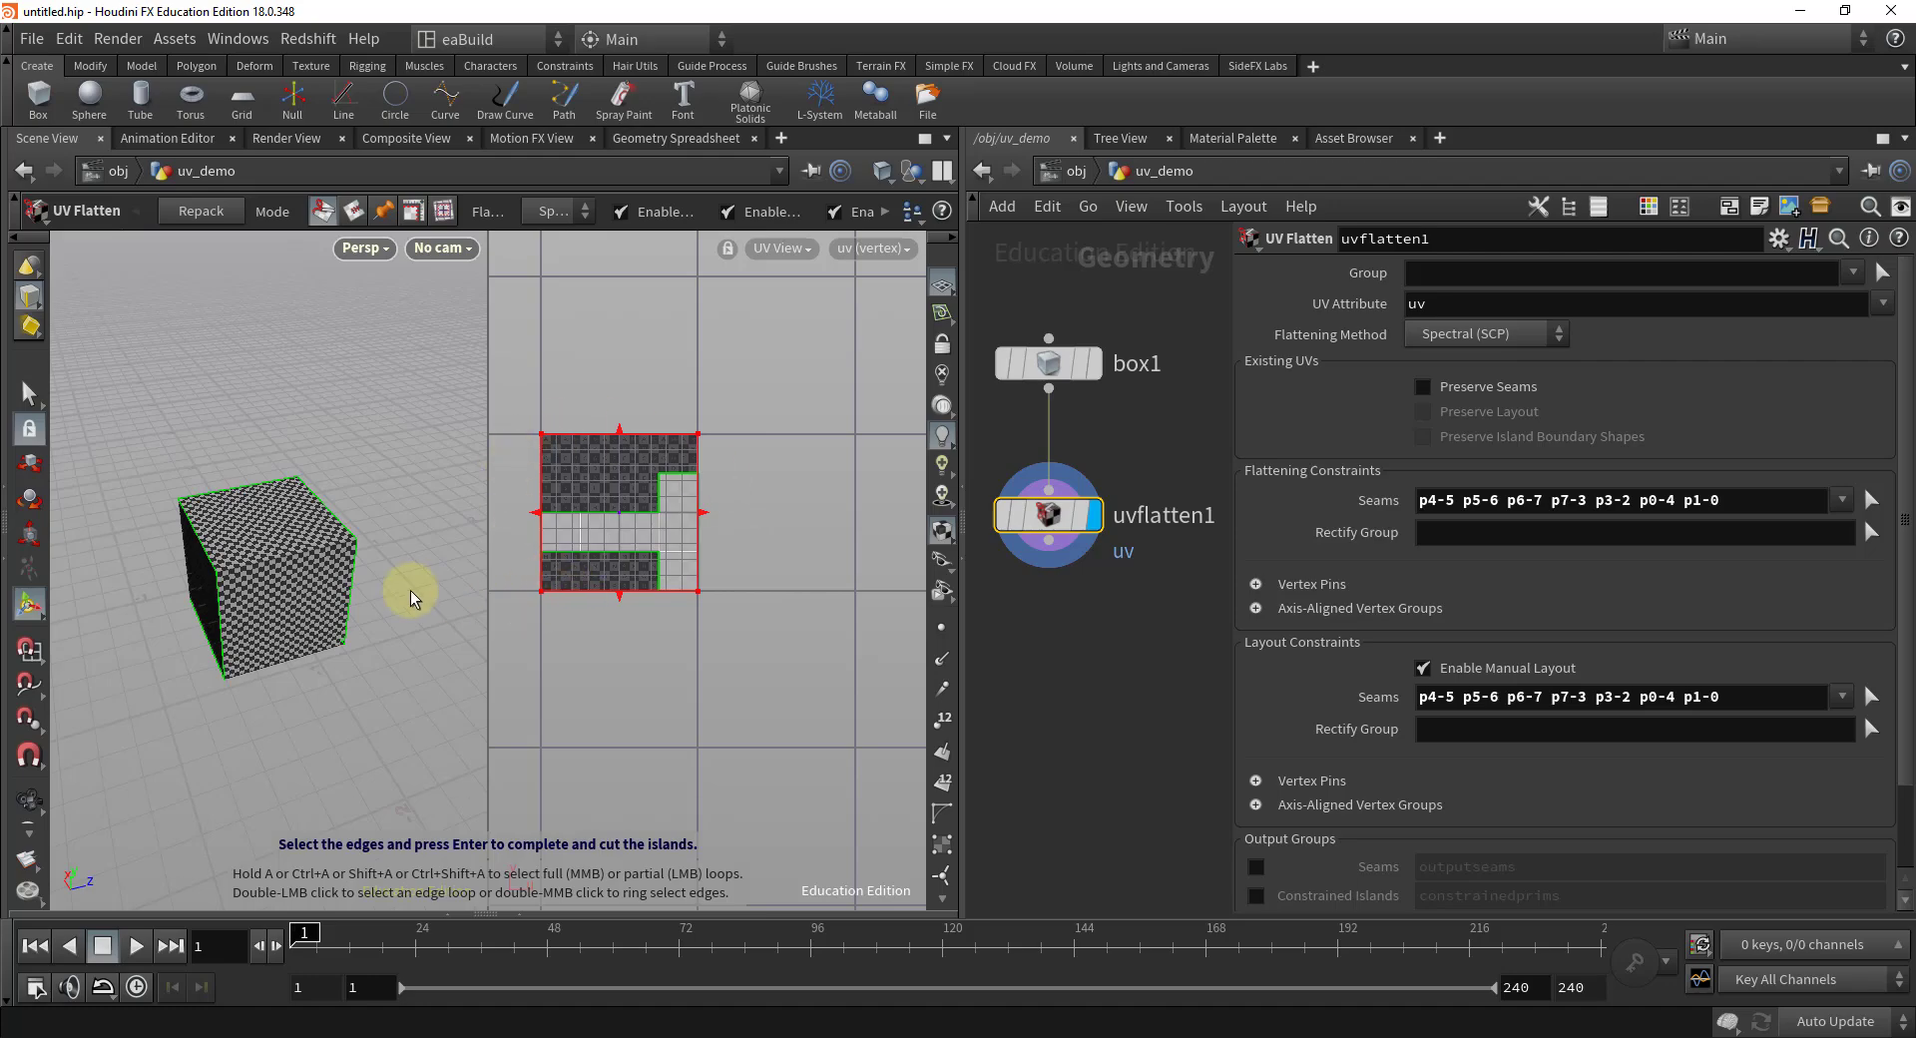
- Narrow the parameter area to widen the network view, and center the box1 and uvflatten1 nodes in it
{"action": "key", "text": "Escape"}
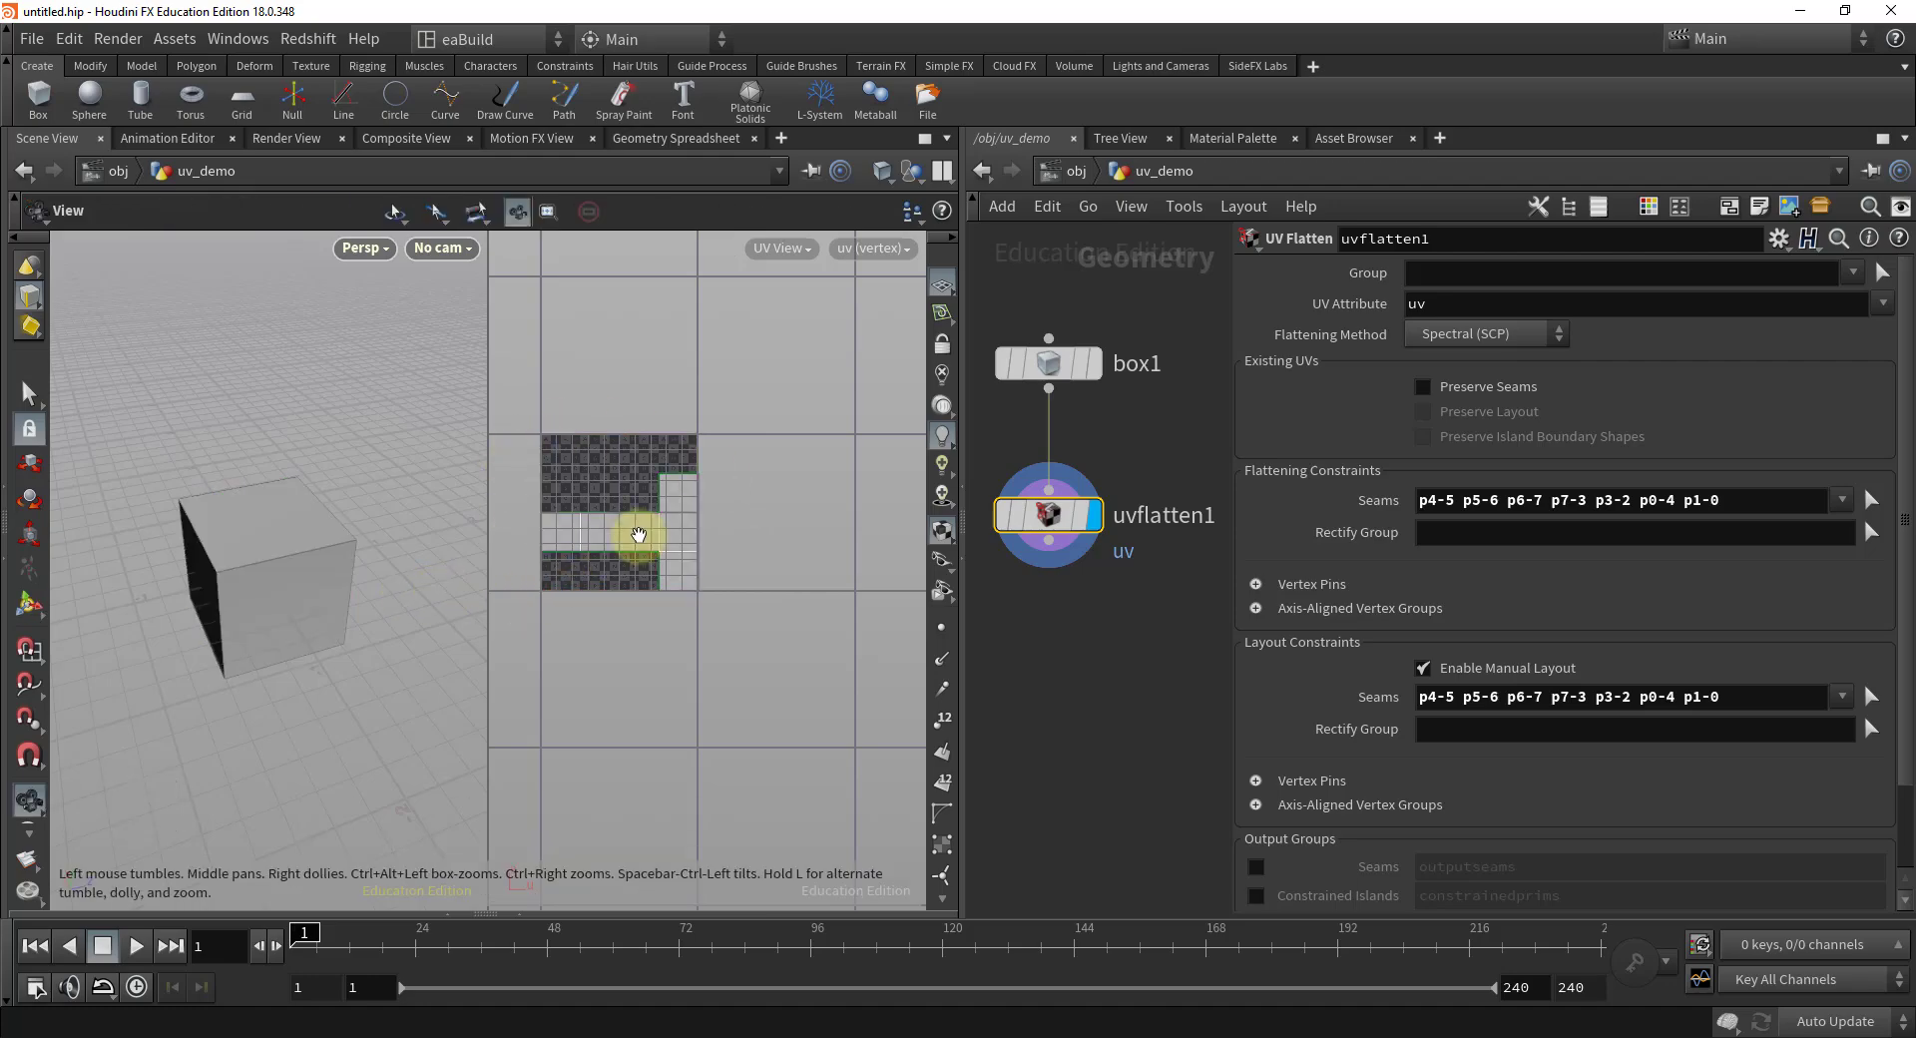
{"action": "right_click_drag", "start_coordinate": [624, 586], "coordinate": [601, 544]}
{"action": "middle_click_drag", "start_coordinate": [600, 543], "coordinate": [684, 619]}
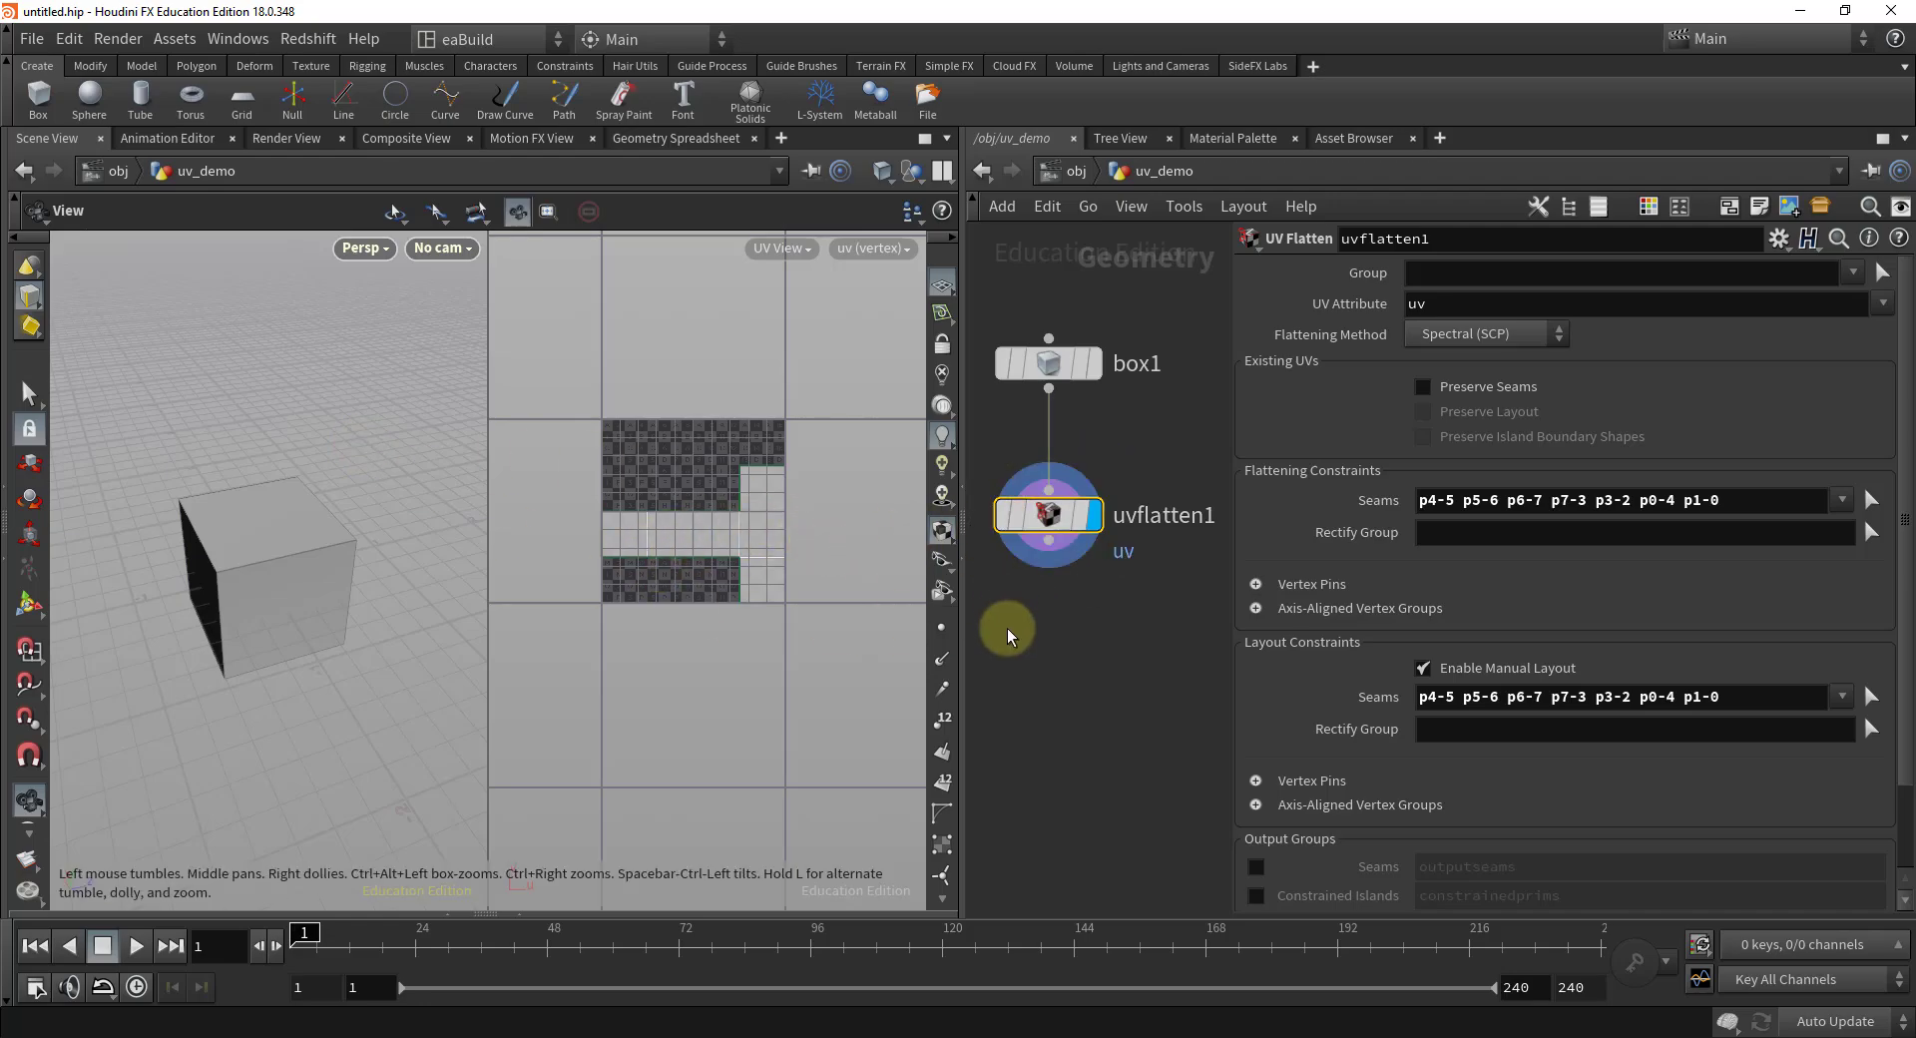
{"action": "middle_click_drag", "start_coordinate": [1078, 650], "coordinate": [1129, 611]}
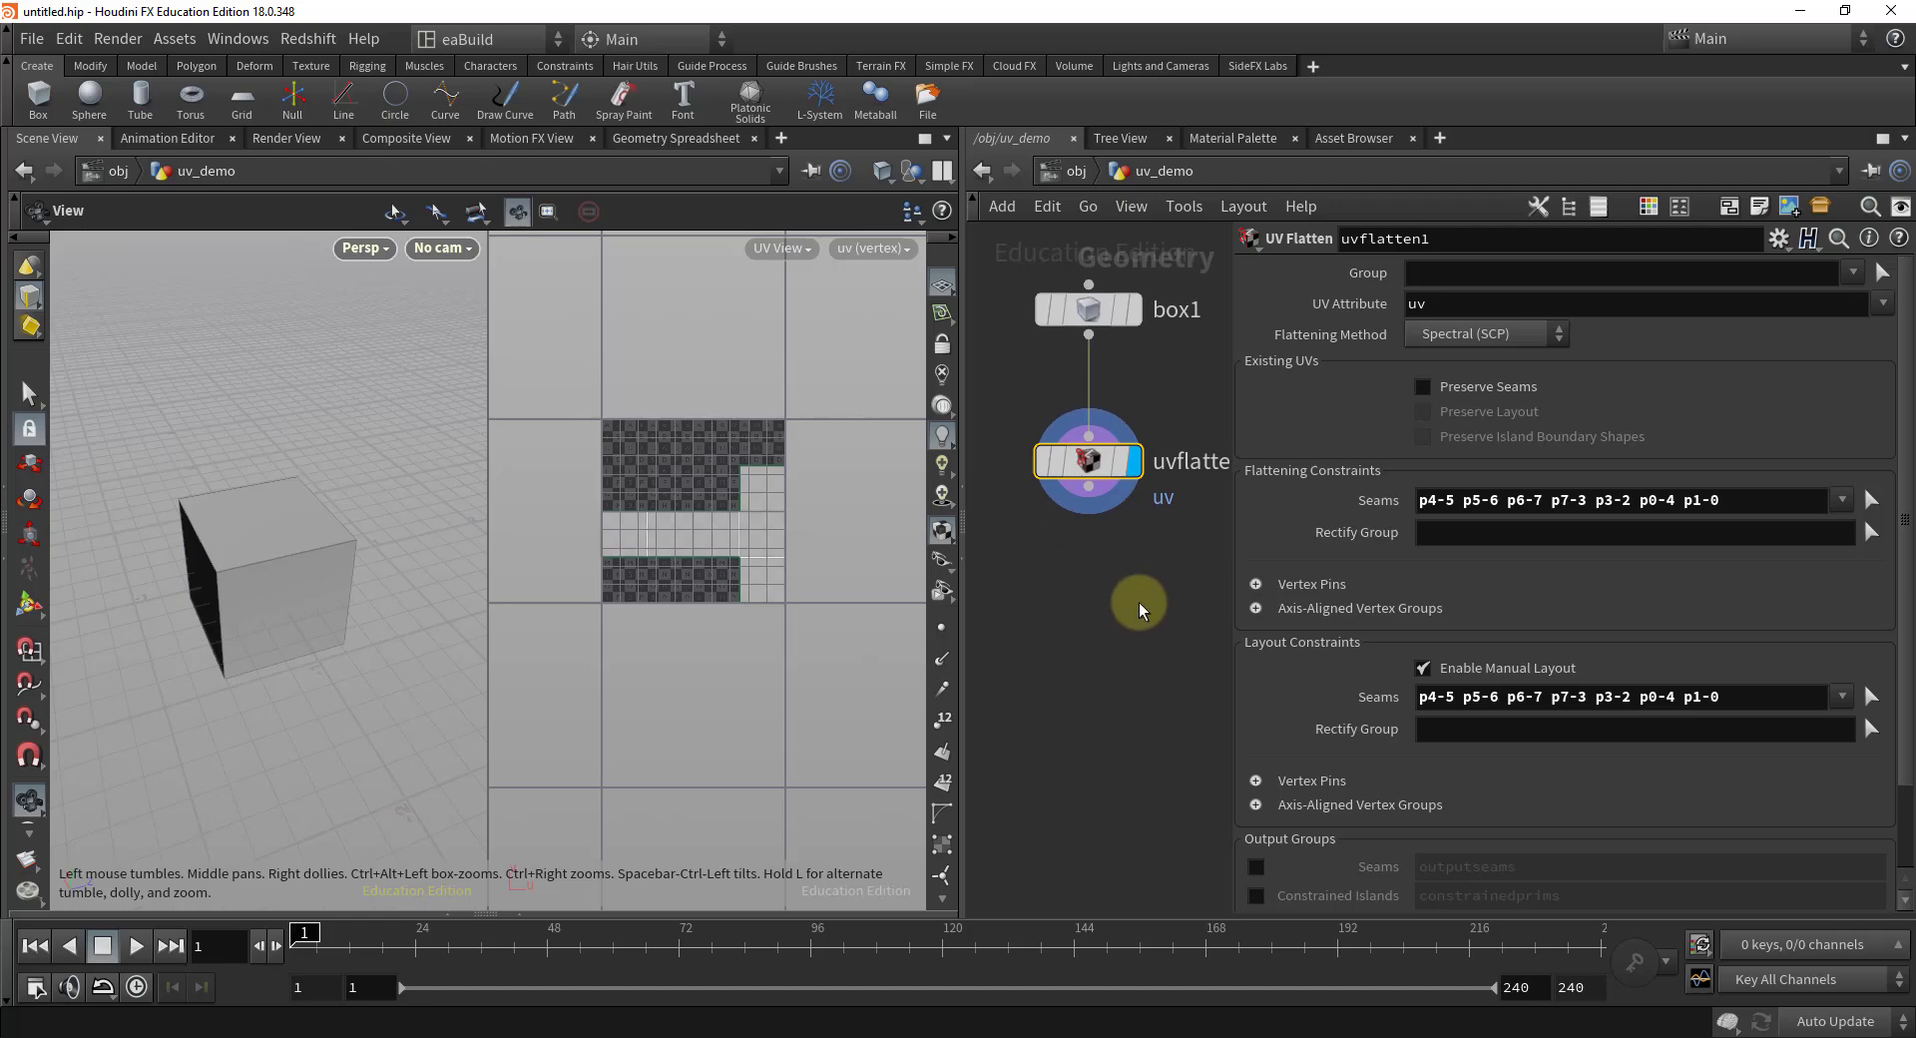
{"action": "left_click_drag", "start_coordinate": [1233, 412], "coordinate": [1366, 427]}
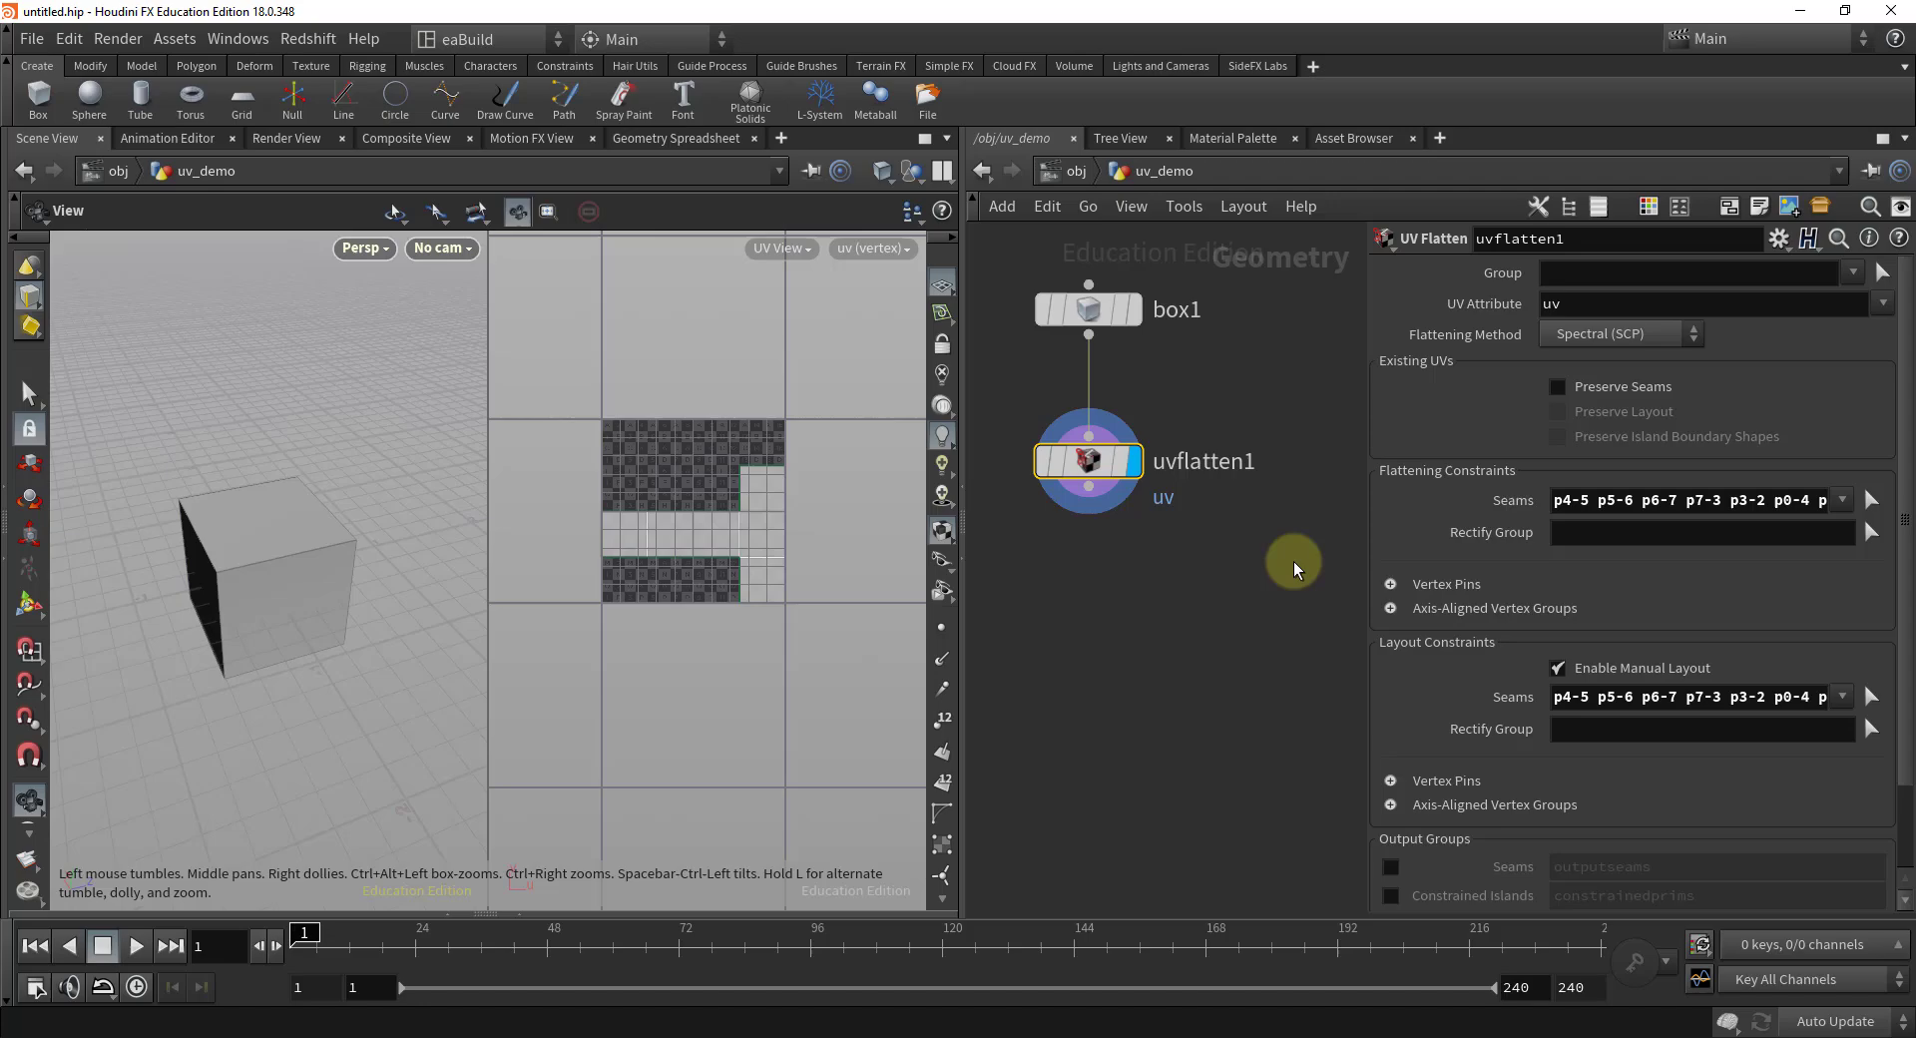
{"action": "middle_click_drag", "start_coordinate": [1194, 641], "coordinate": [1260, 652]}
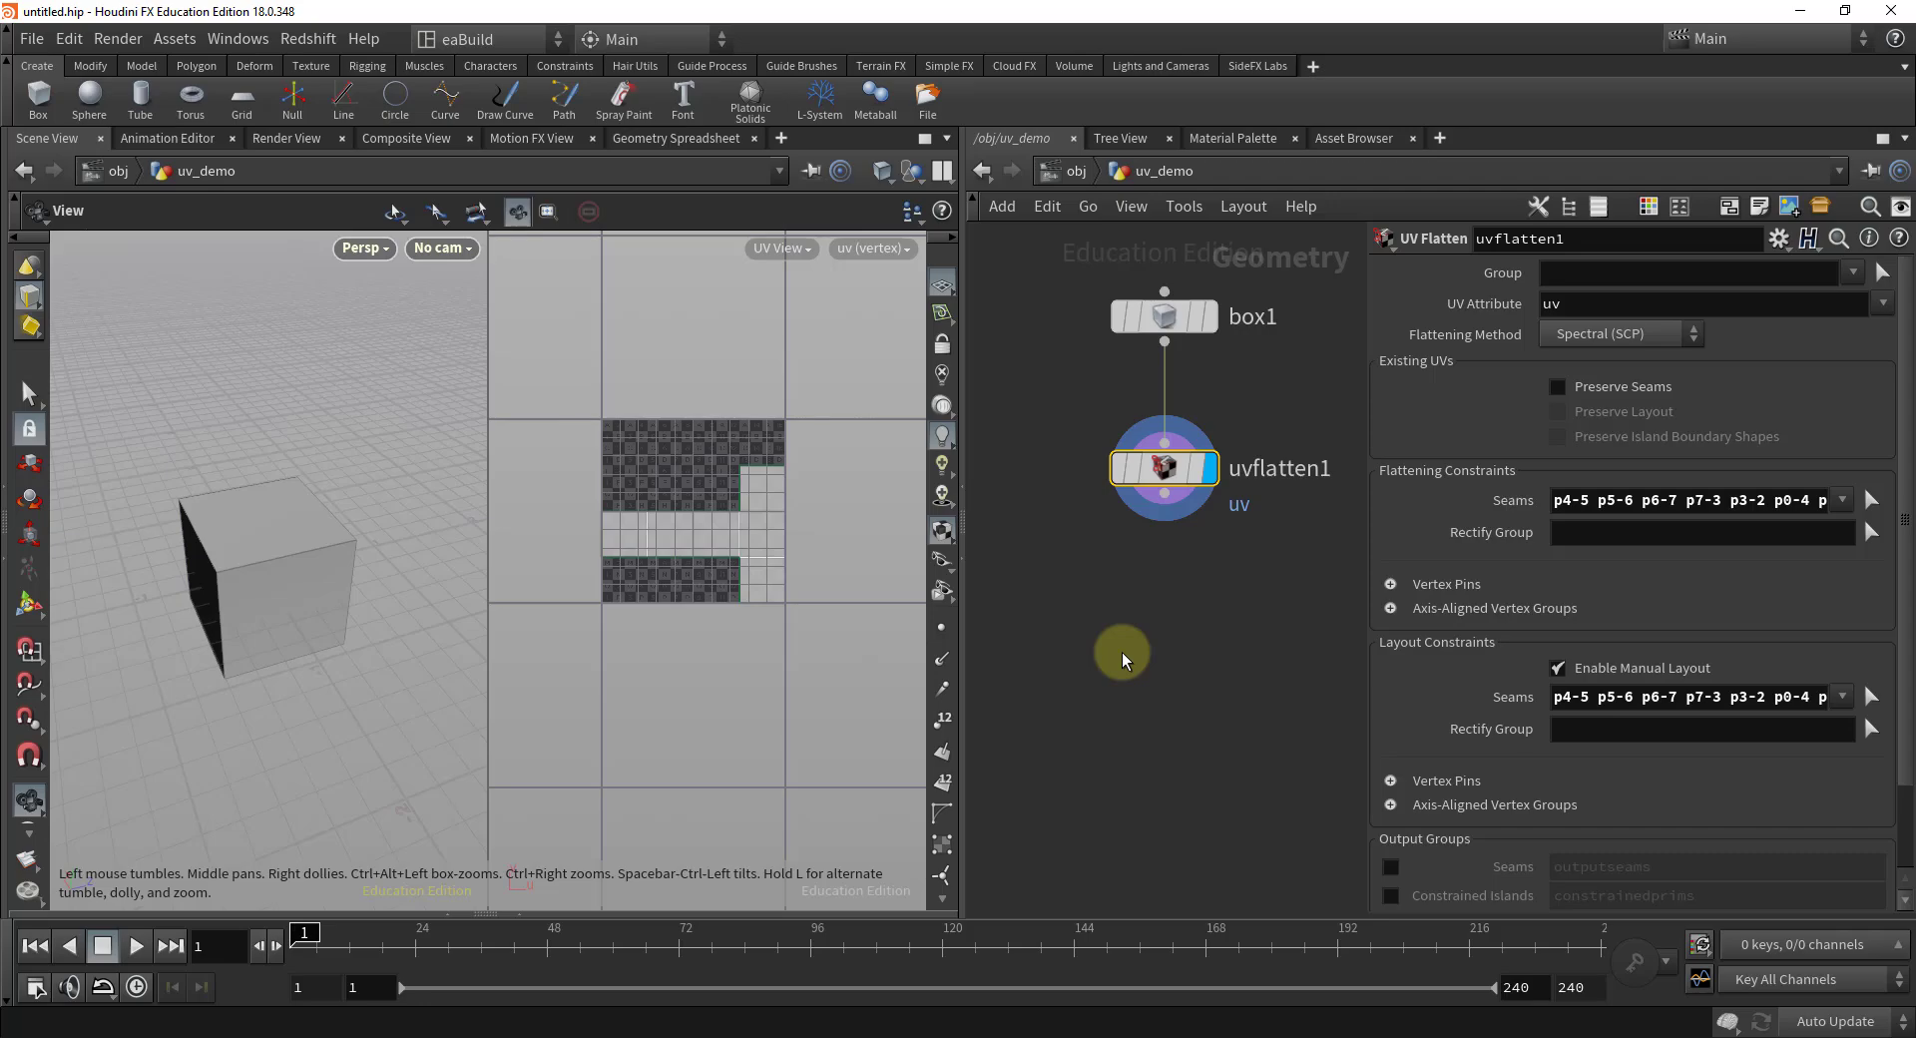
- Add a UV Quick Shade node to the network beneath uvflatten1
{"action": "key", "text": "Tab"}
{"action": "type", "text": "uvqui"}
{"action": "key", "text": "Return"}
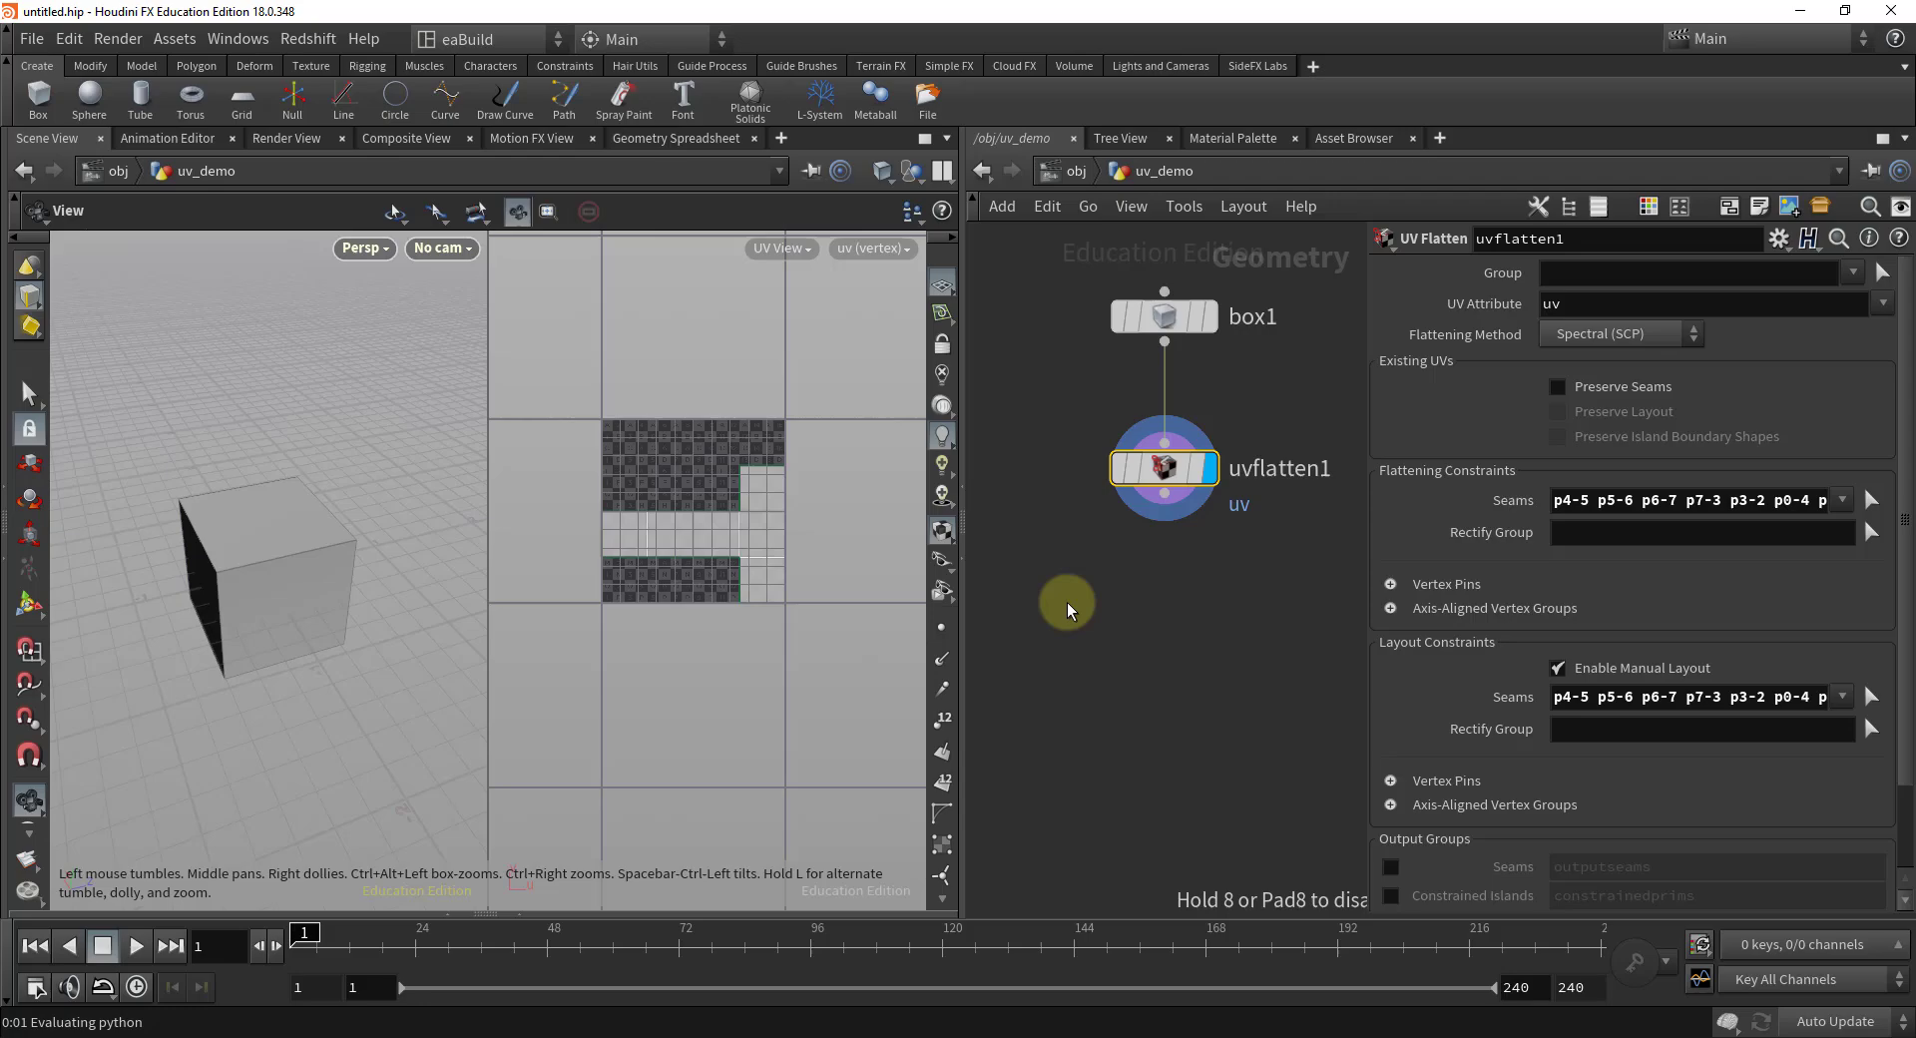
{"action": "left_click", "coordinate": [1068, 601]}
- Wire uvflatten1 into uvquickshade1, display the result and inspect the grid texture on the box's faces
{"action": "left_click_drag", "start_coordinate": [1165, 495], "coordinate": [1097, 597]}
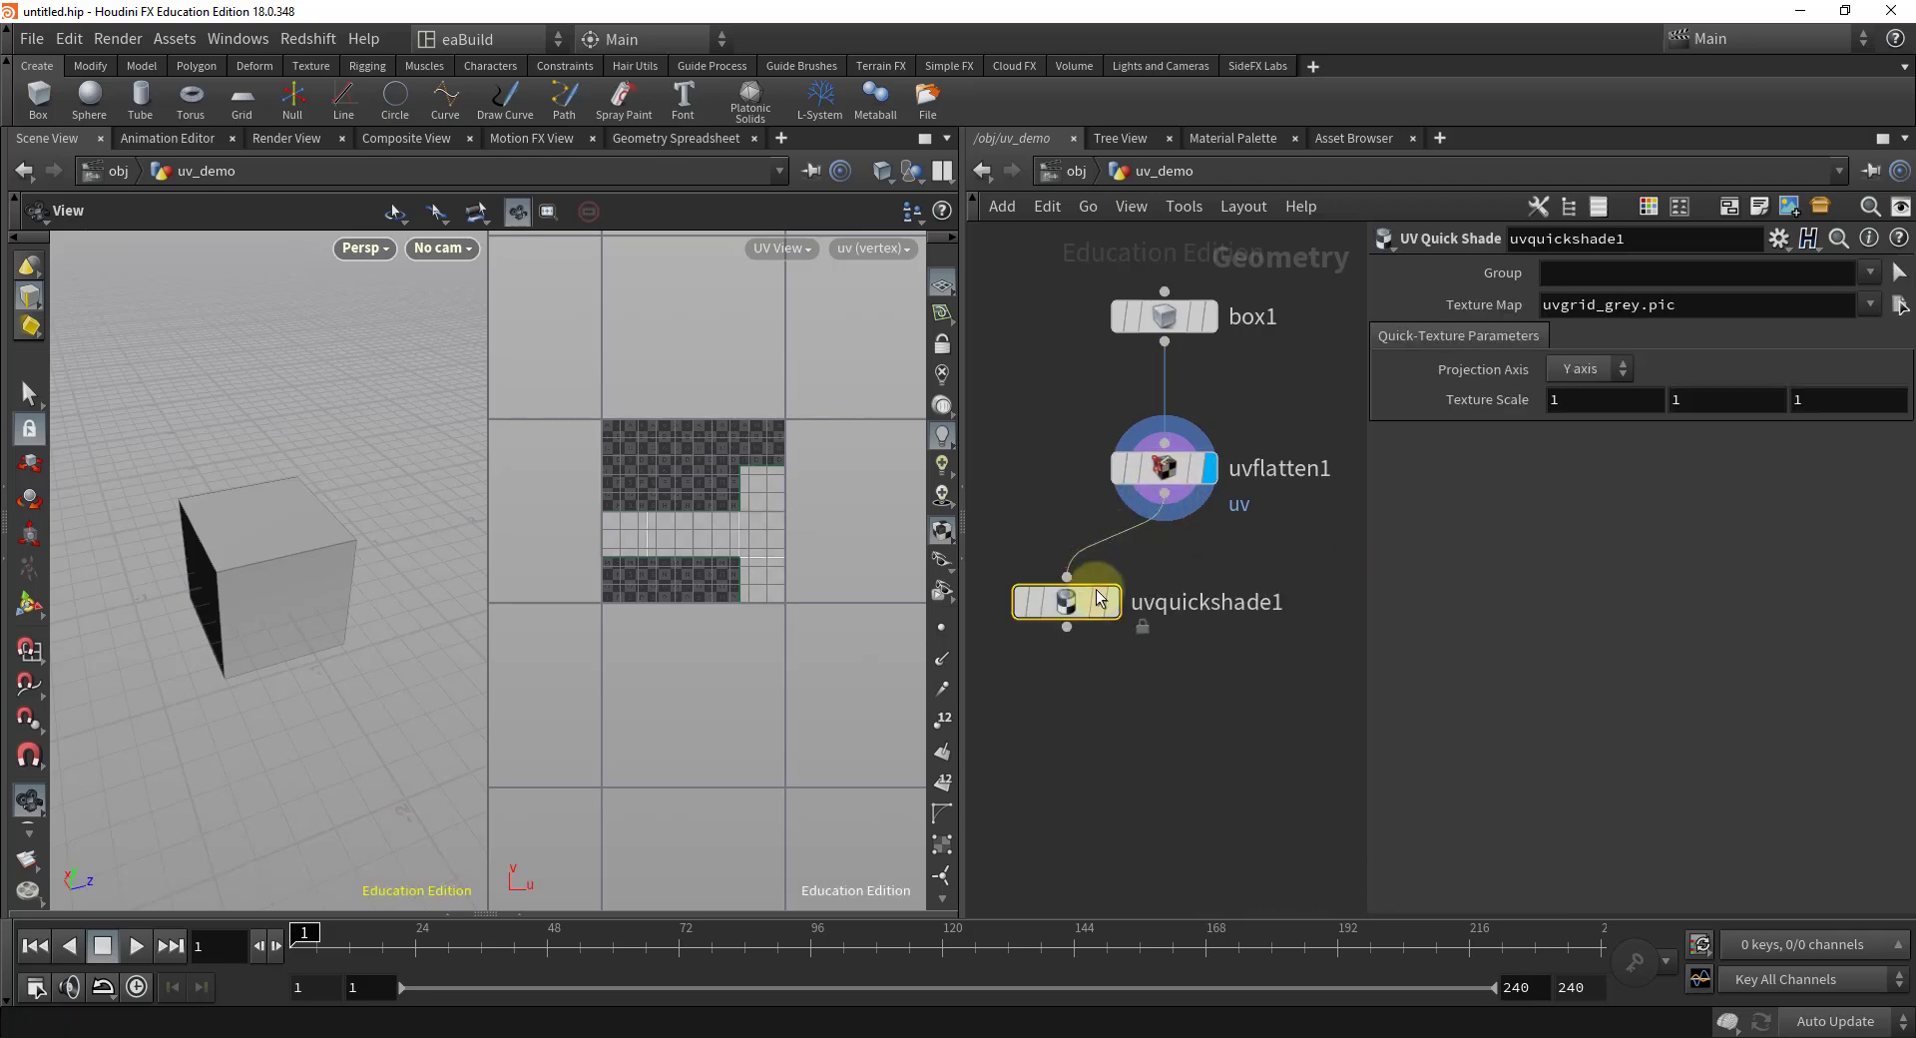
{"action": "left_click", "coordinate": [1110, 602]}
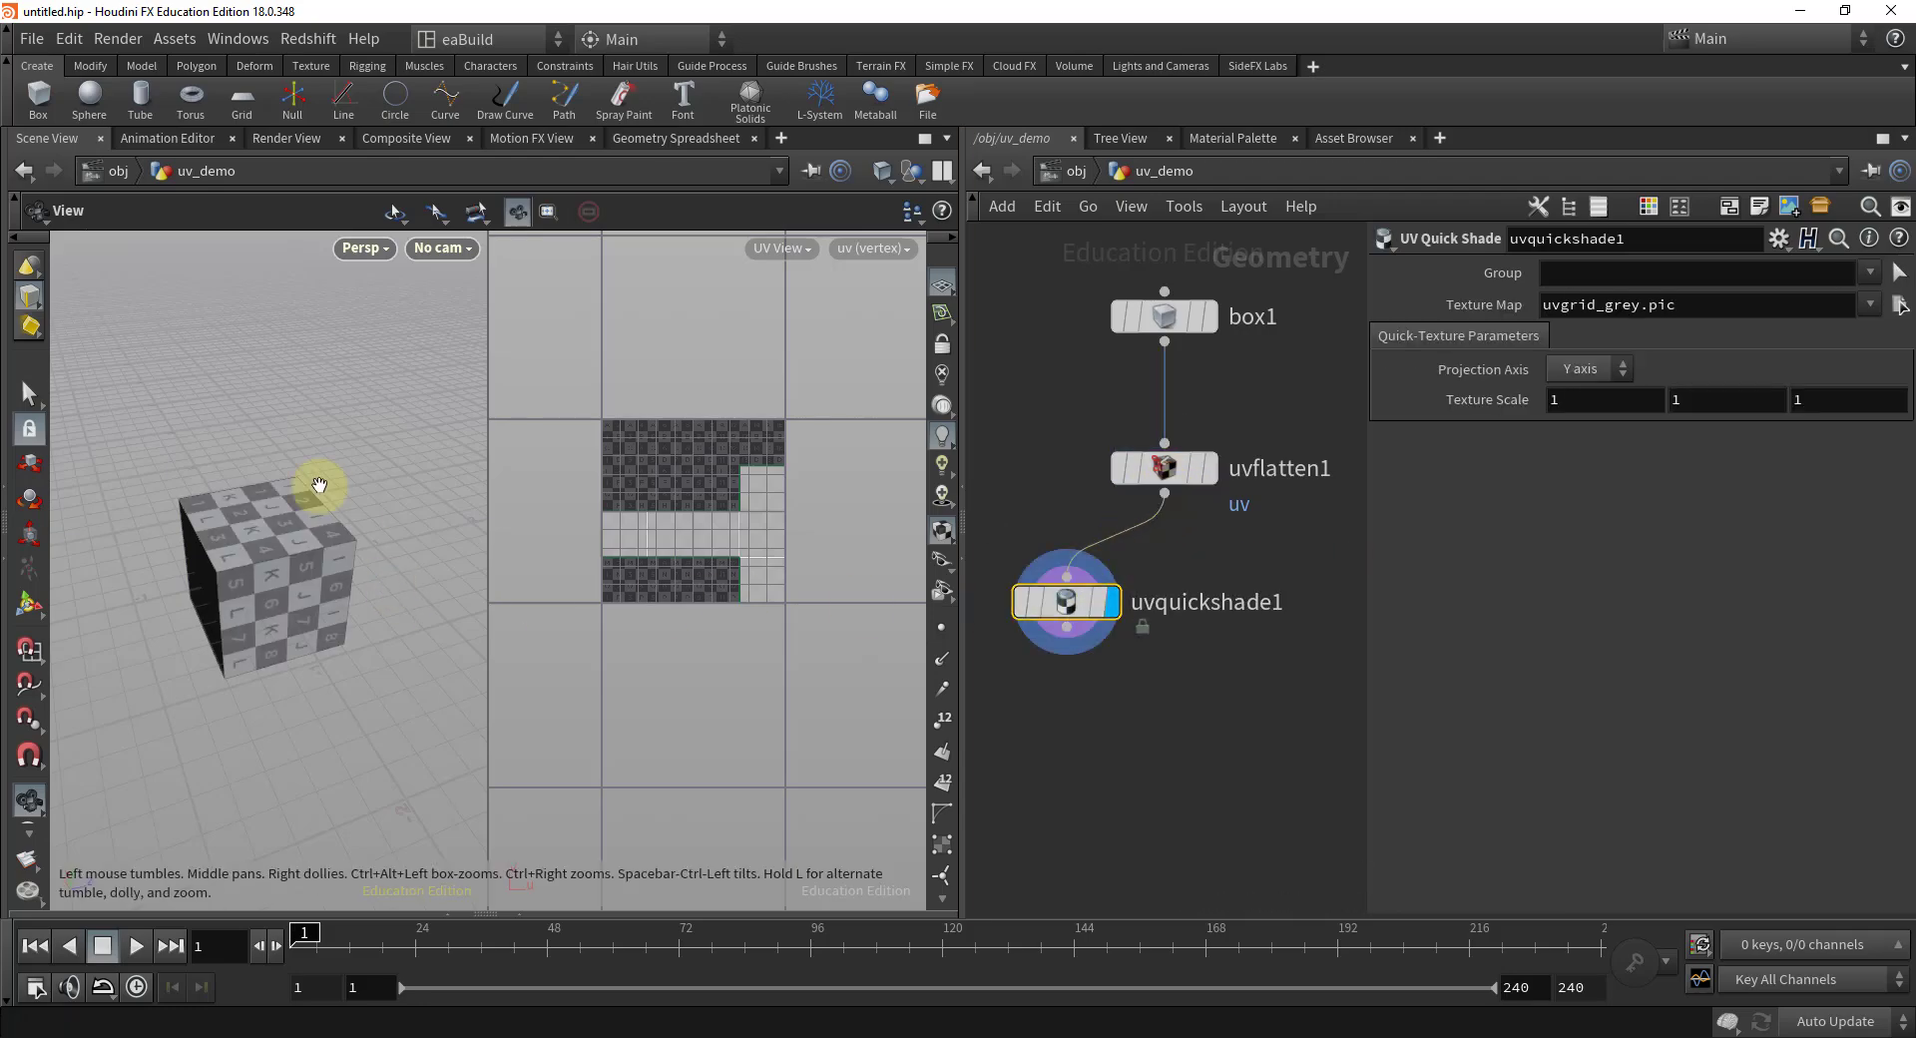
{"action": "left_click_drag", "start_coordinate": [194, 415], "coordinate": [258, 460]}
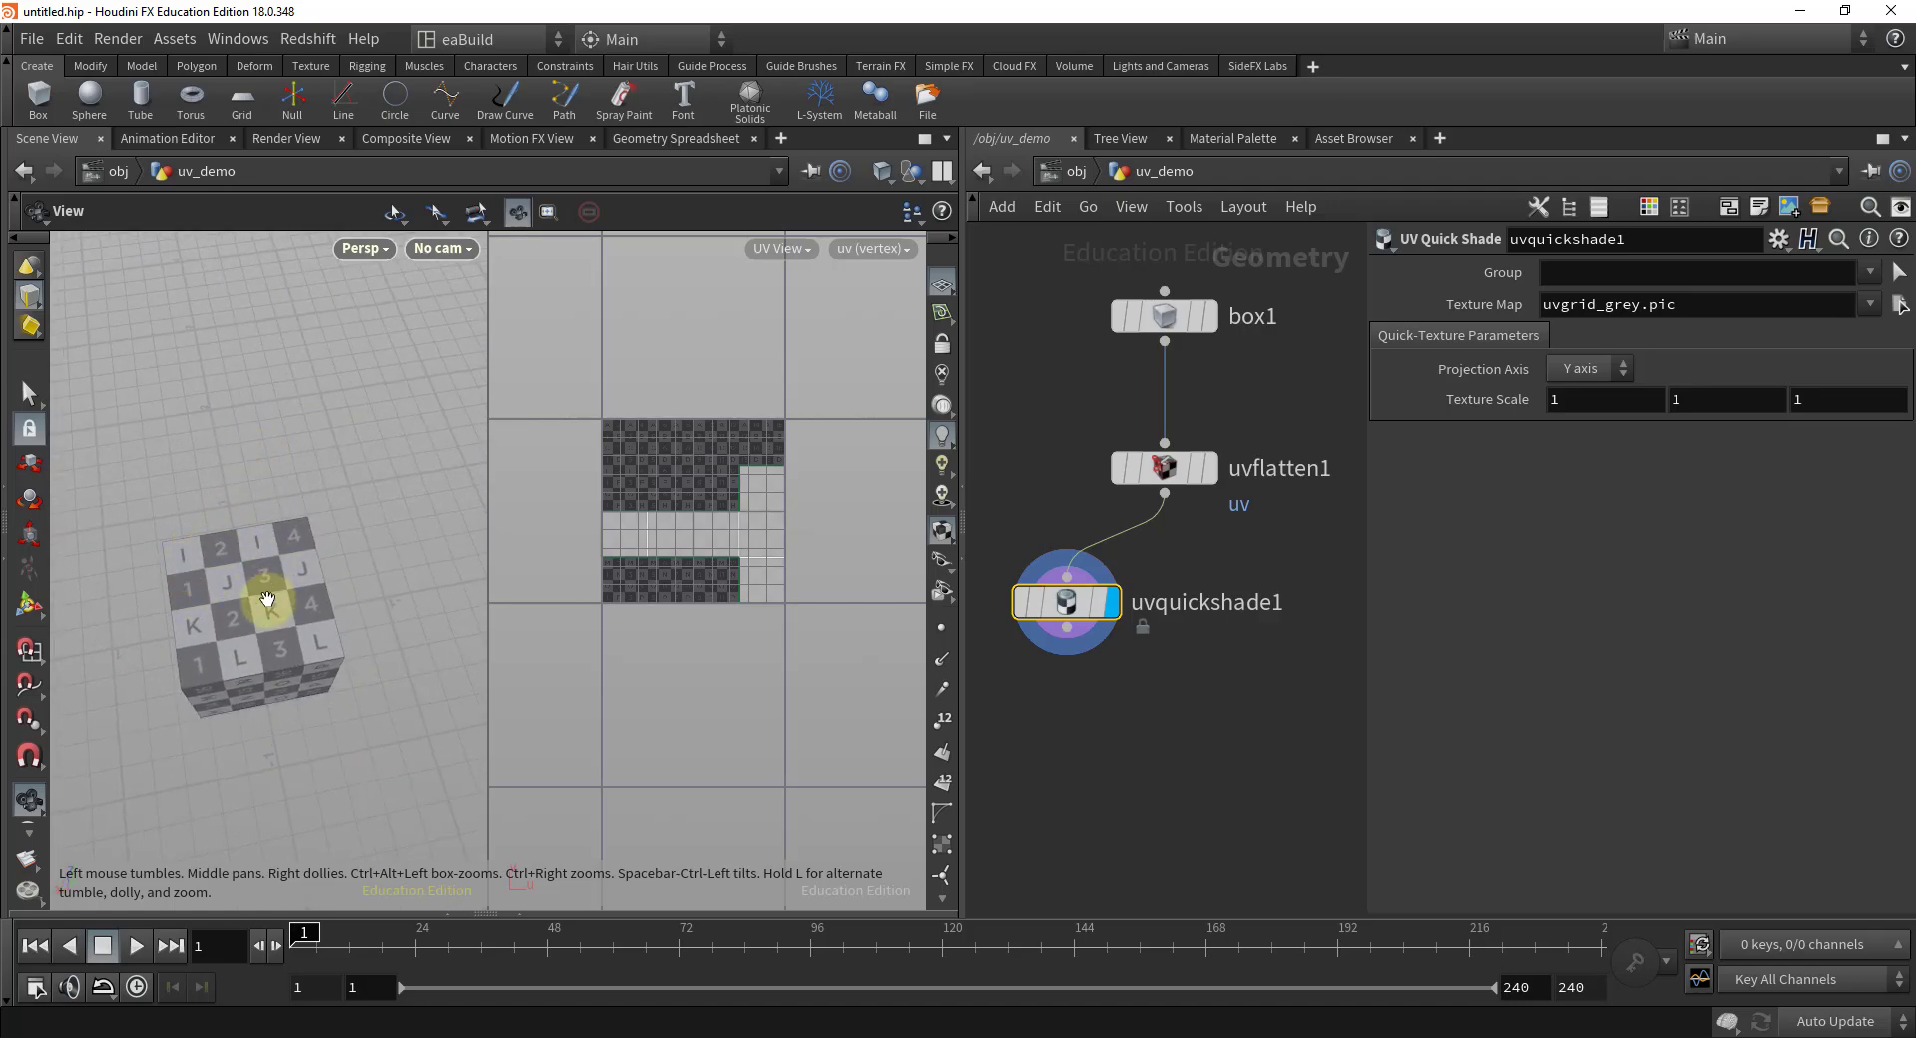
{"action": "left_click_drag", "start_coordinate": [366, 629], "coordinate": [235, 621]}
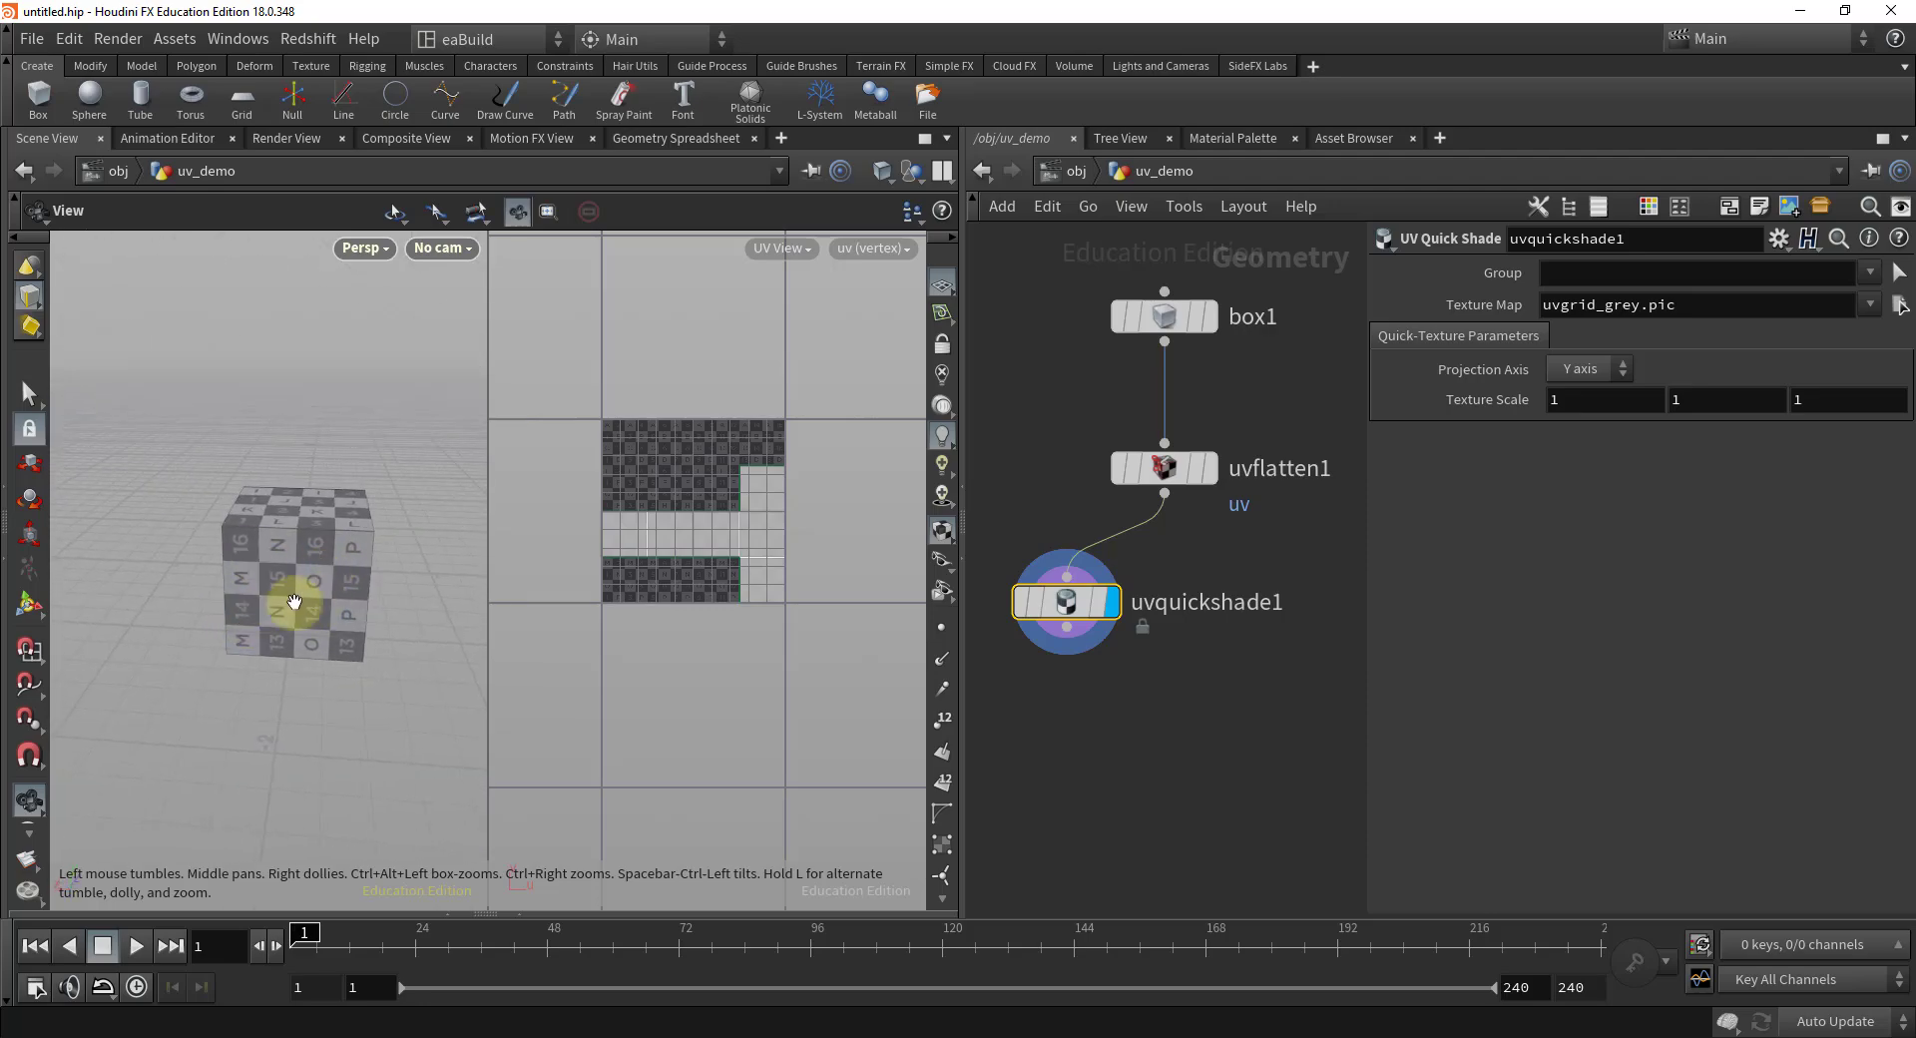
{"action": "left_click_drag", "start_coordinate": [371, 592], "coordinate": [332, 613]}
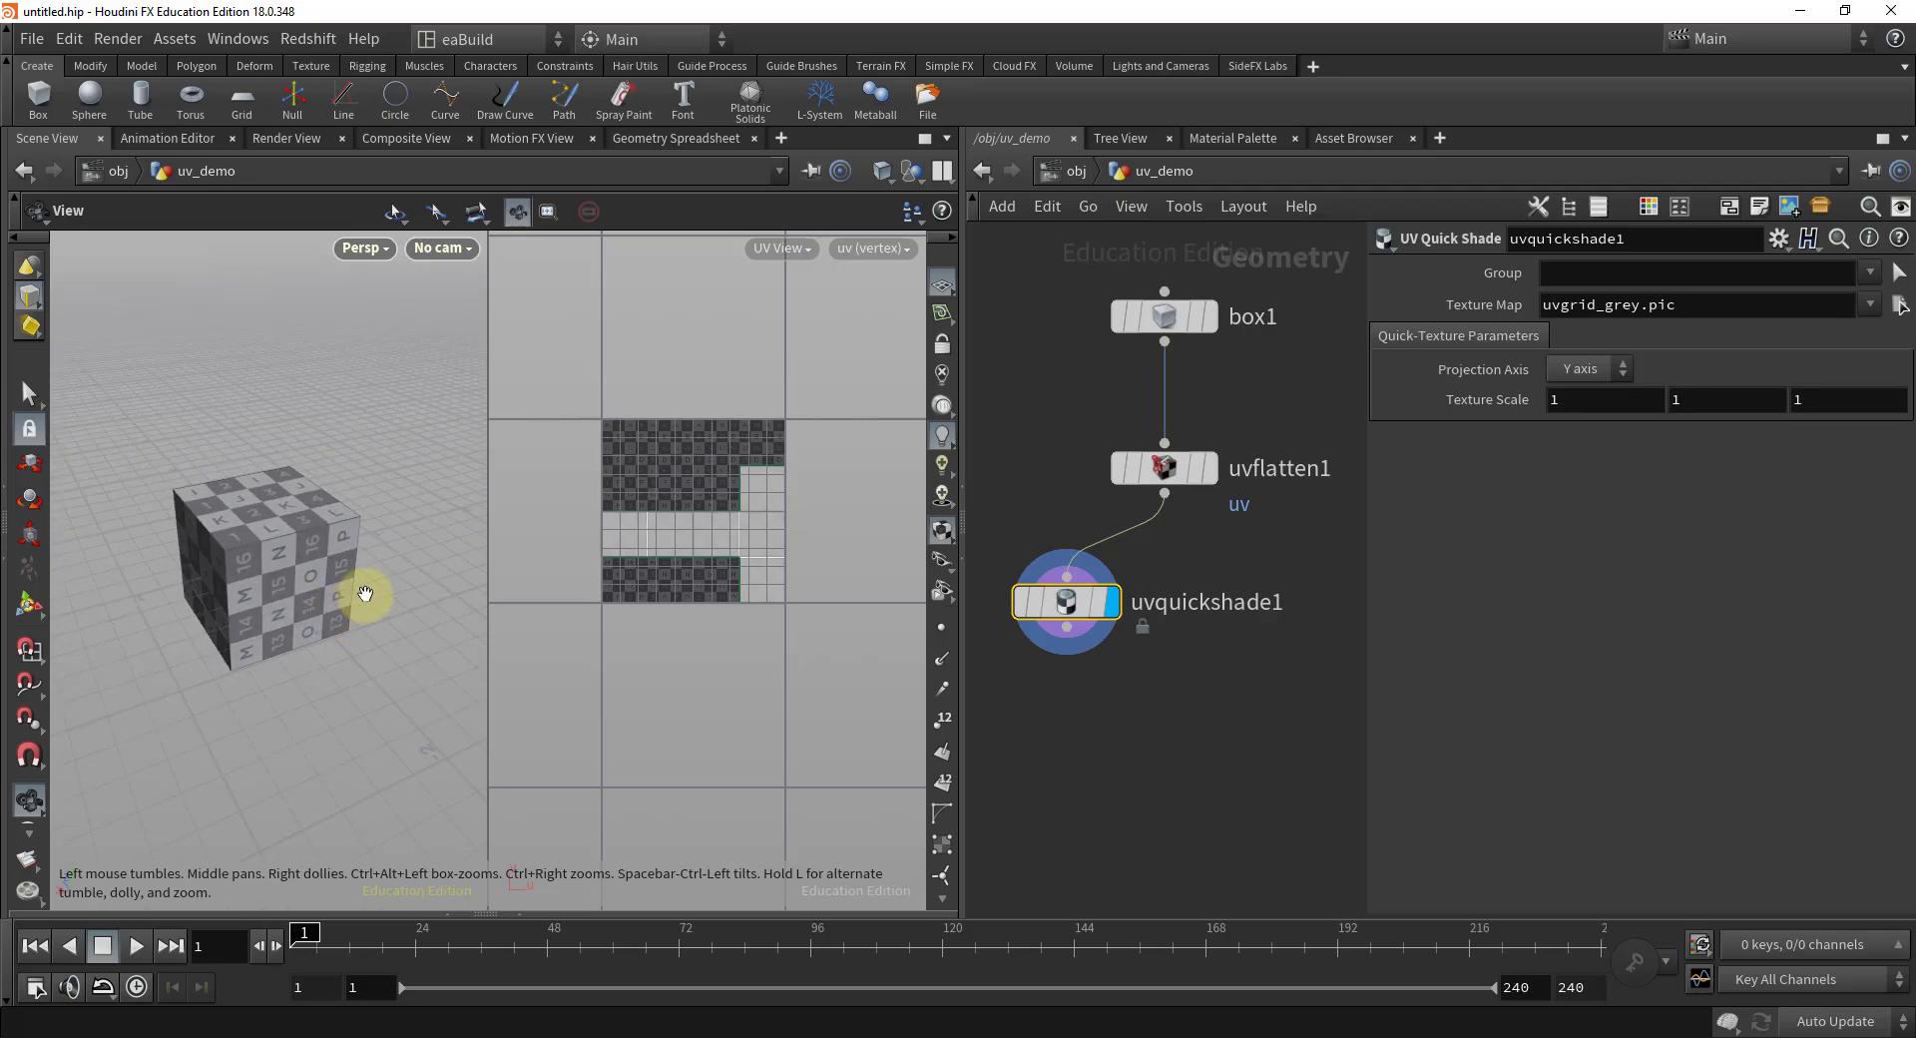
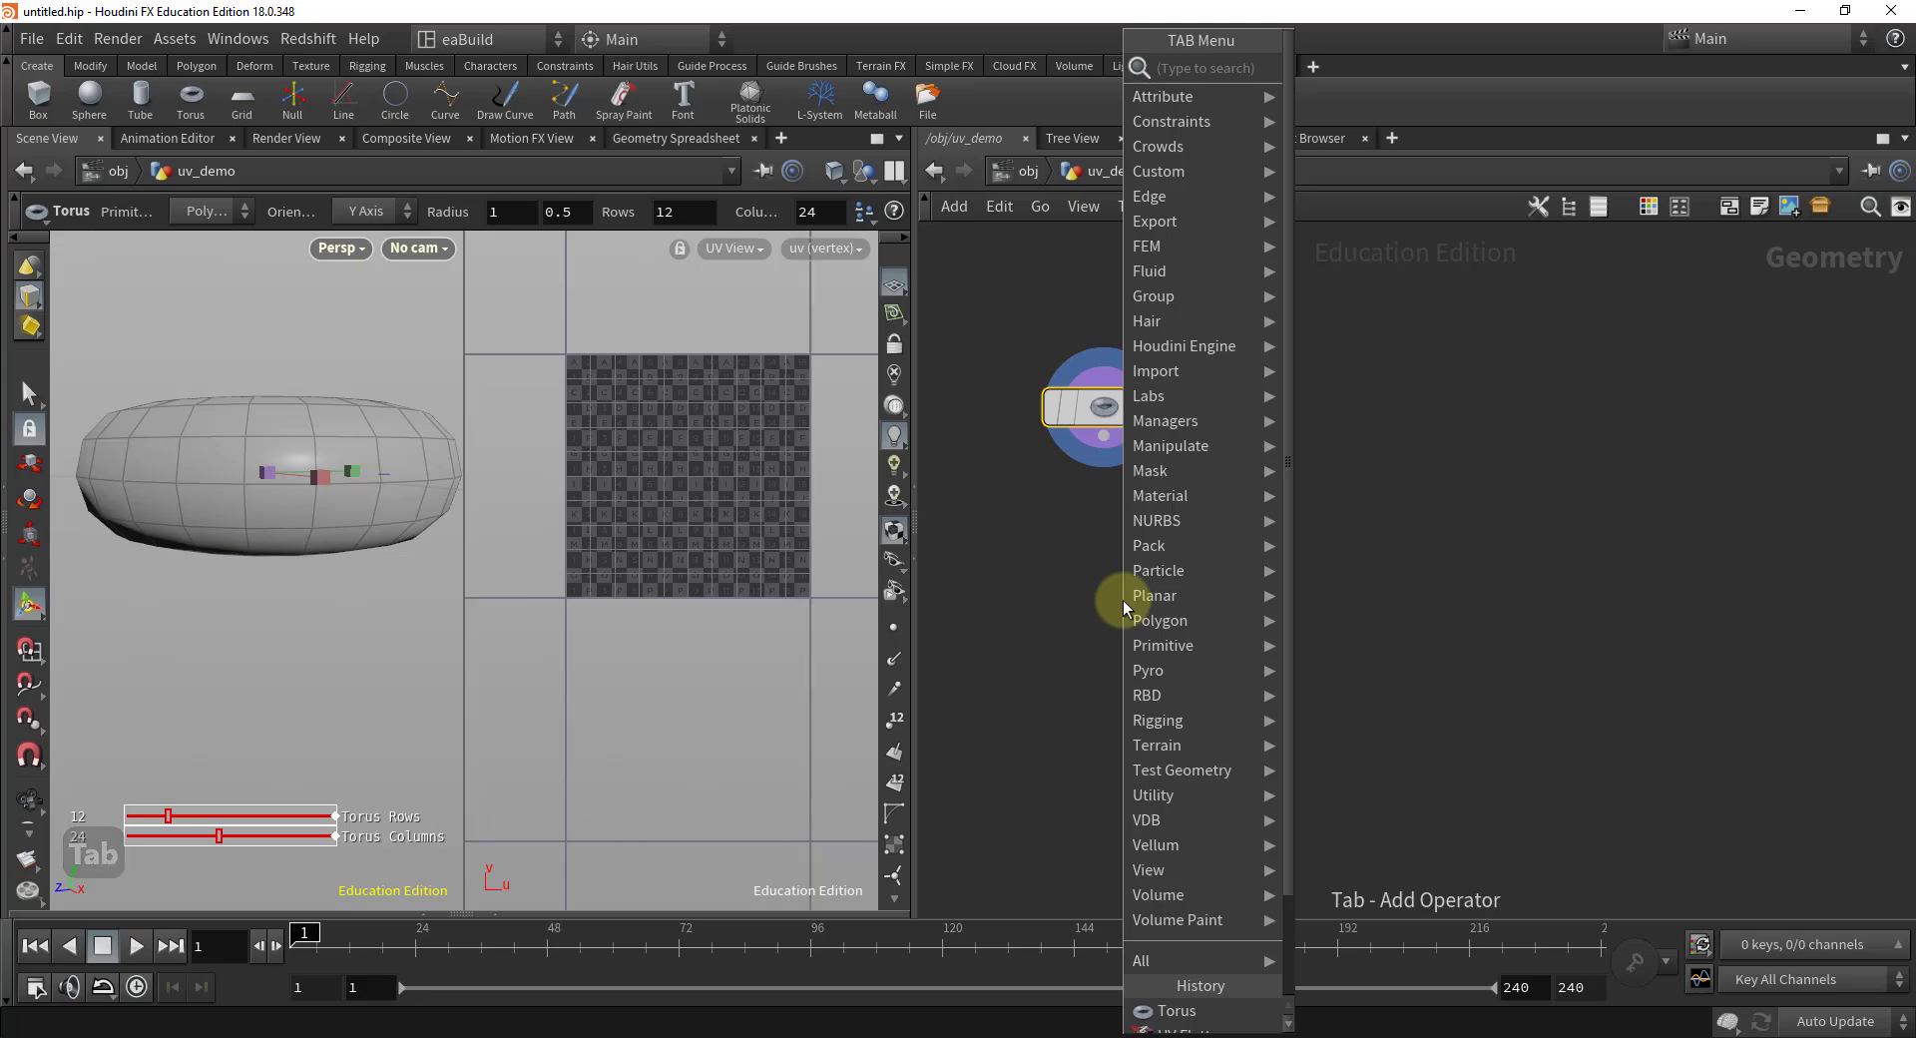
- Add a UV Flatten node beneath torus1, wire the torus into it and display its result
{"action": "type", "text": "uvfla"}
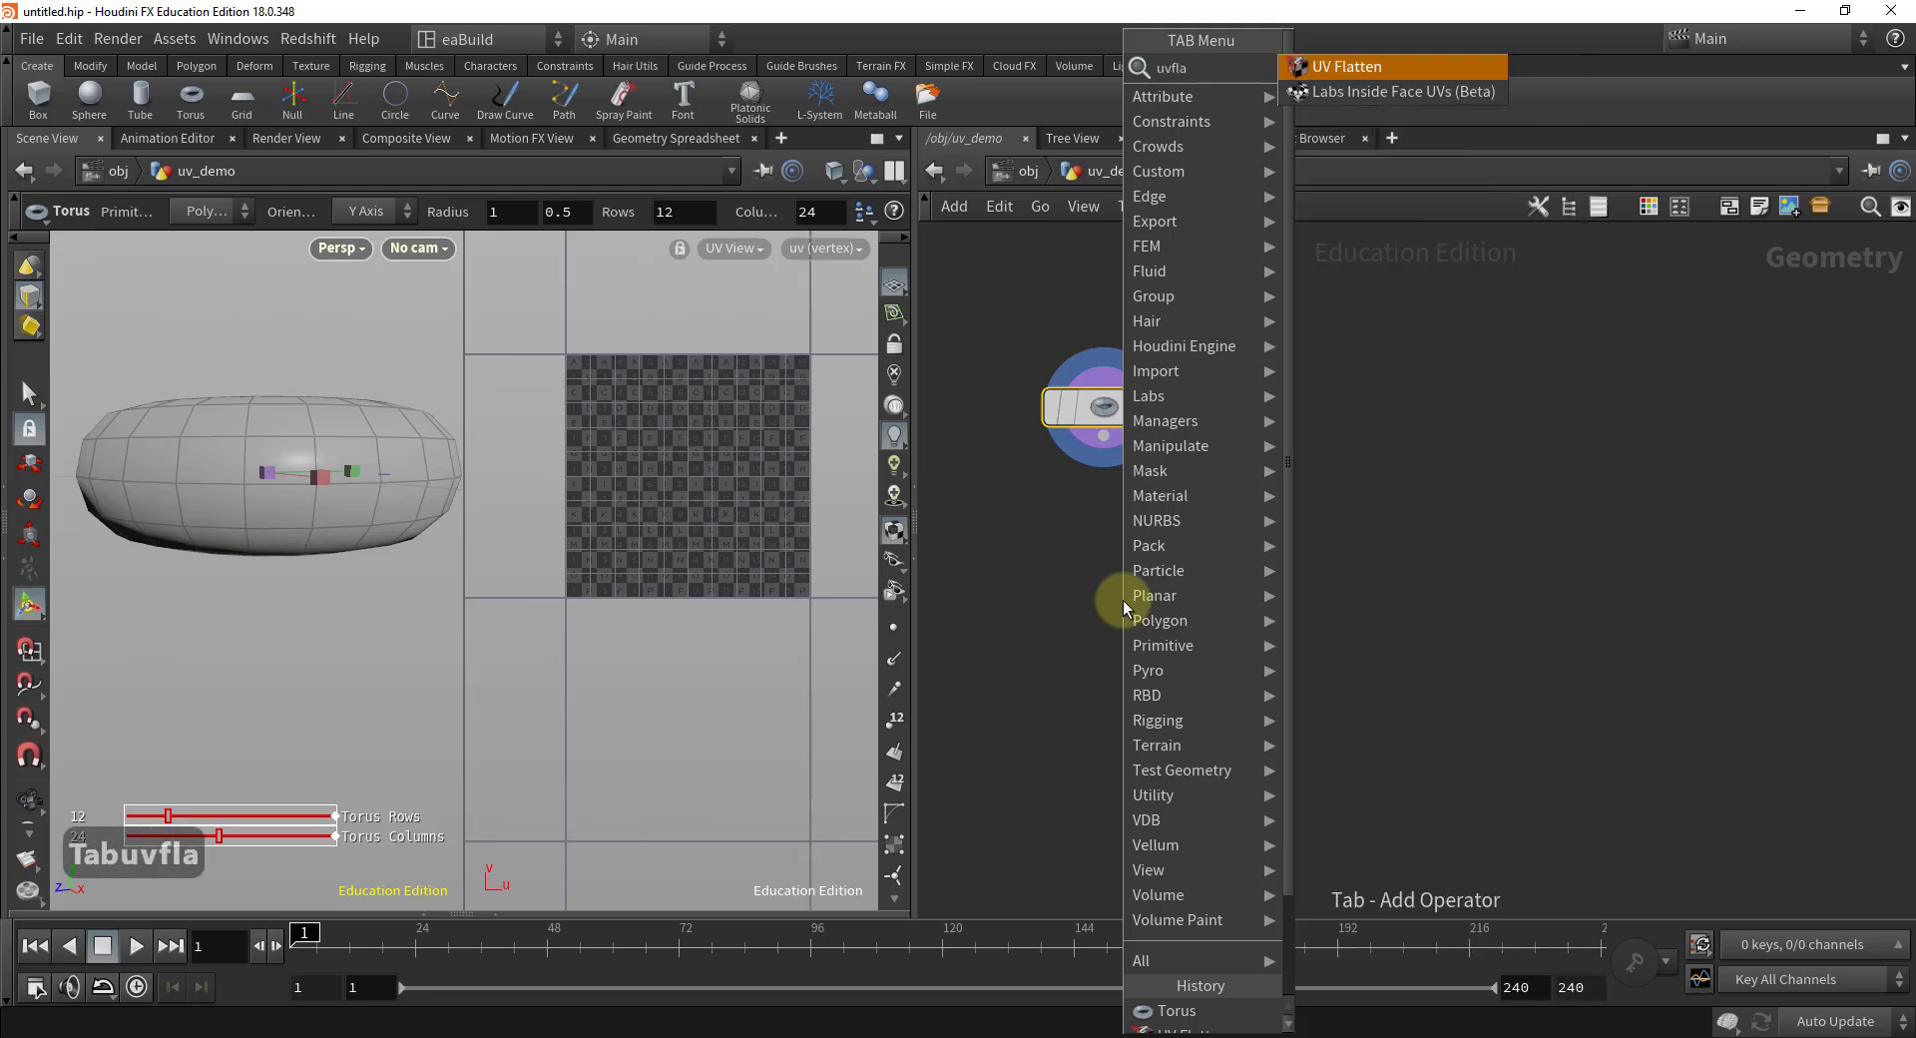
{"action": "key", "text": "Return"}
{"action": "left_click", "coordinate": [1100, 561]}
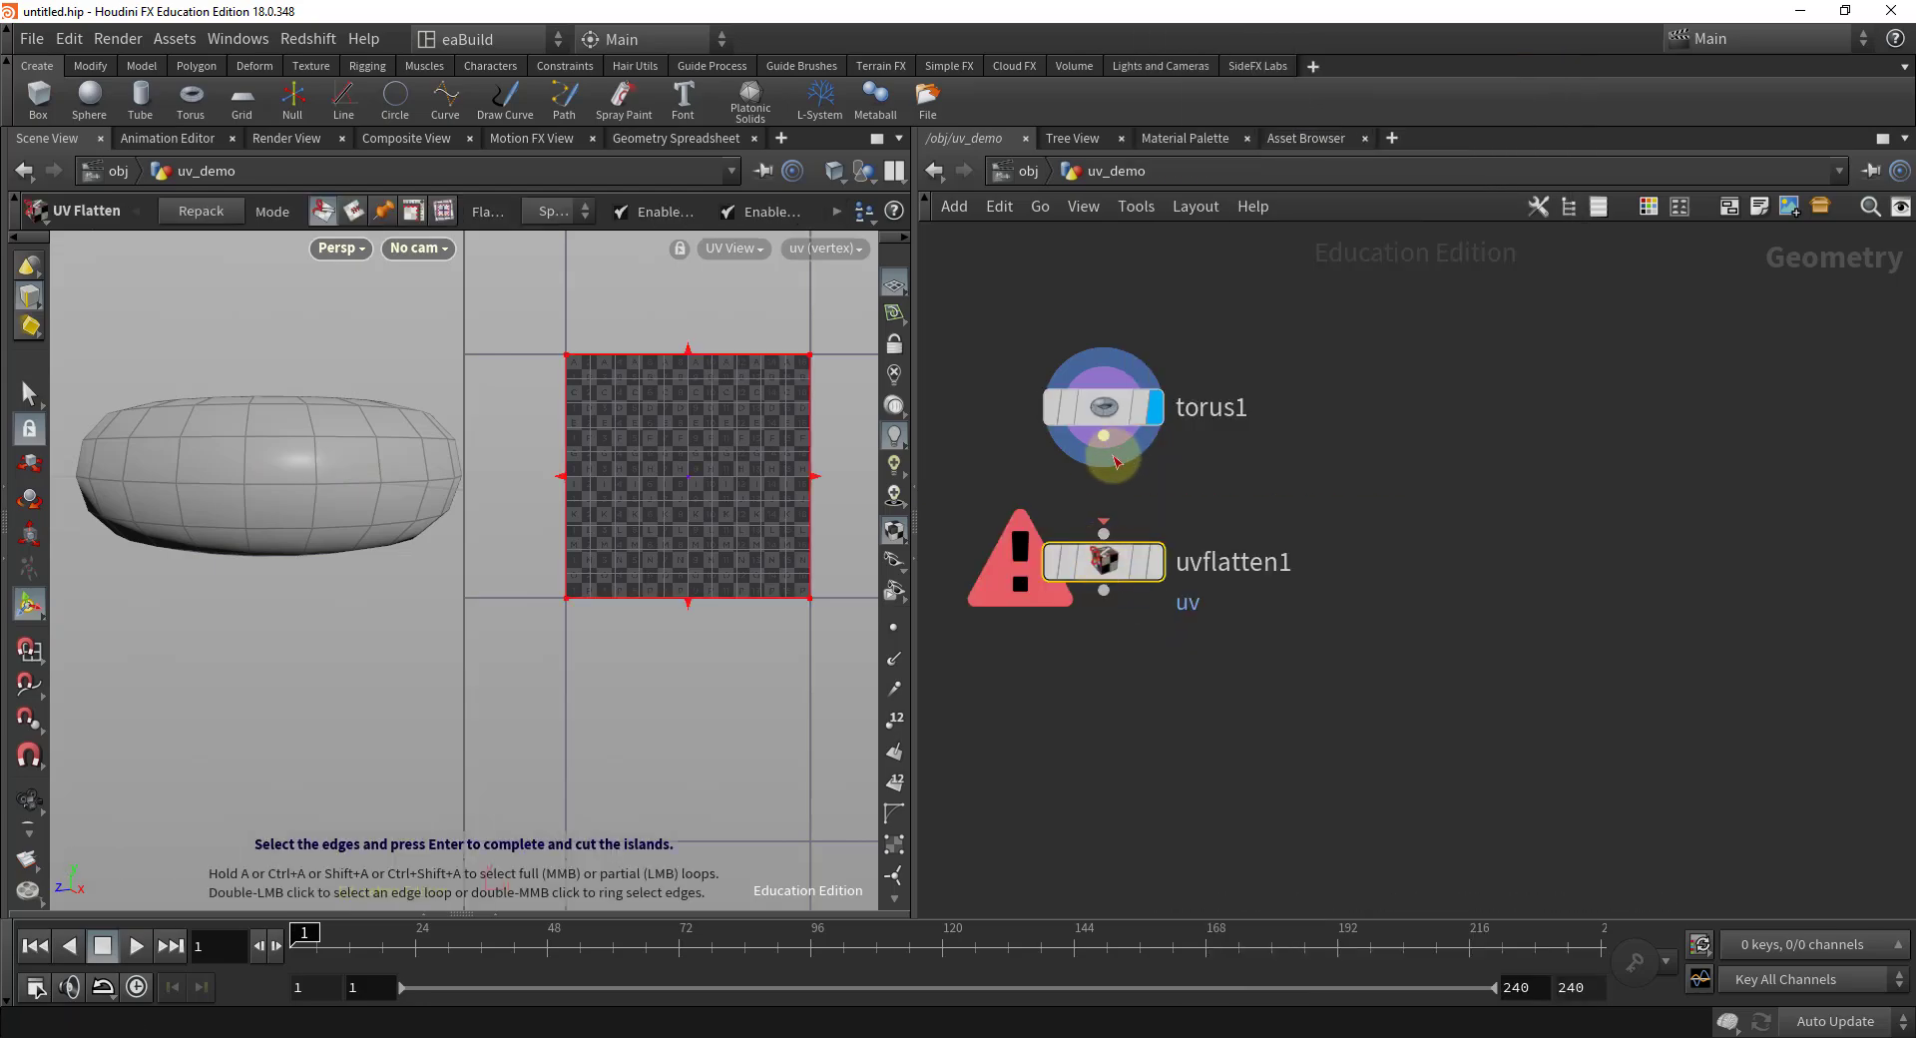
{"action": "left_click_drag", "start_coordinate": [1103, 437], "coordinate": [1103, 534]}
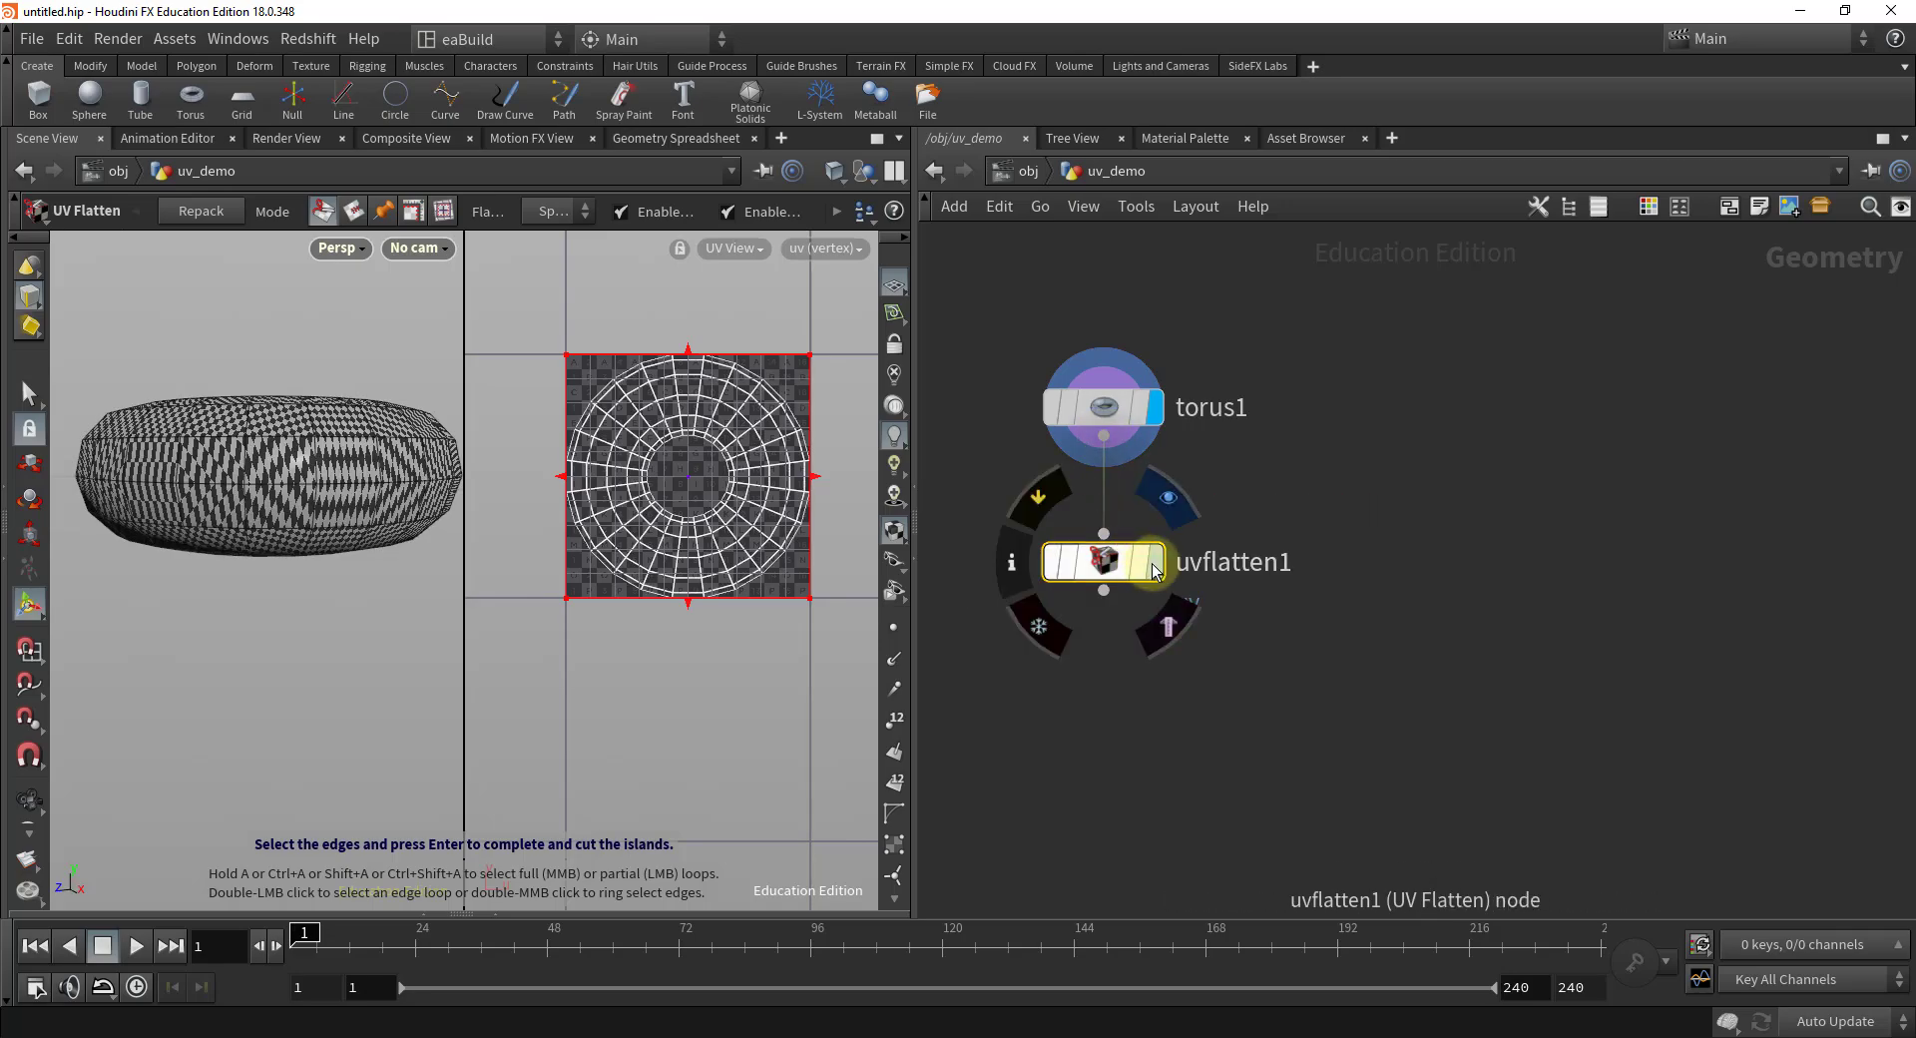
{"action": "left_click", "coordinate": [1154, 560]}
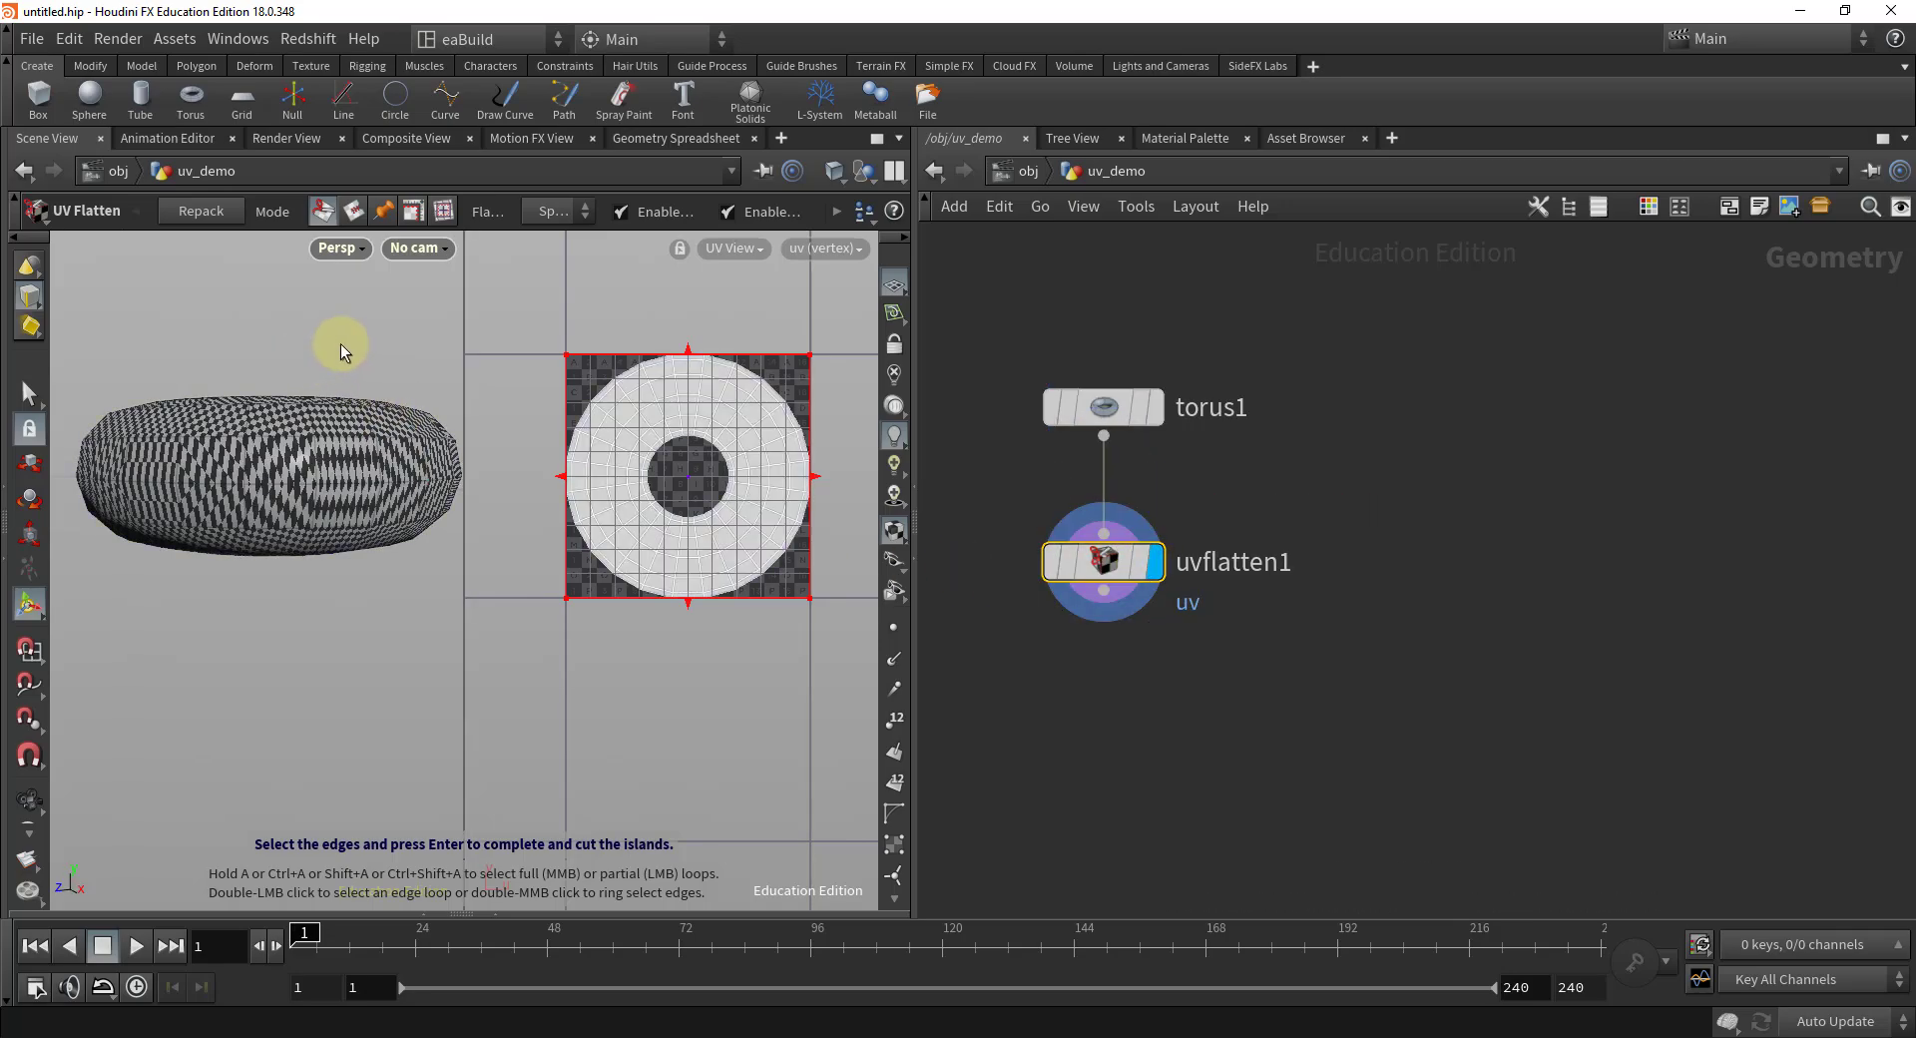
- Cut a UV seam along the full edge loop around the torus's outer equator
{"action": "left_click_drag", "start_coordinate": [340, 352], "coordinate": [333, 398]}
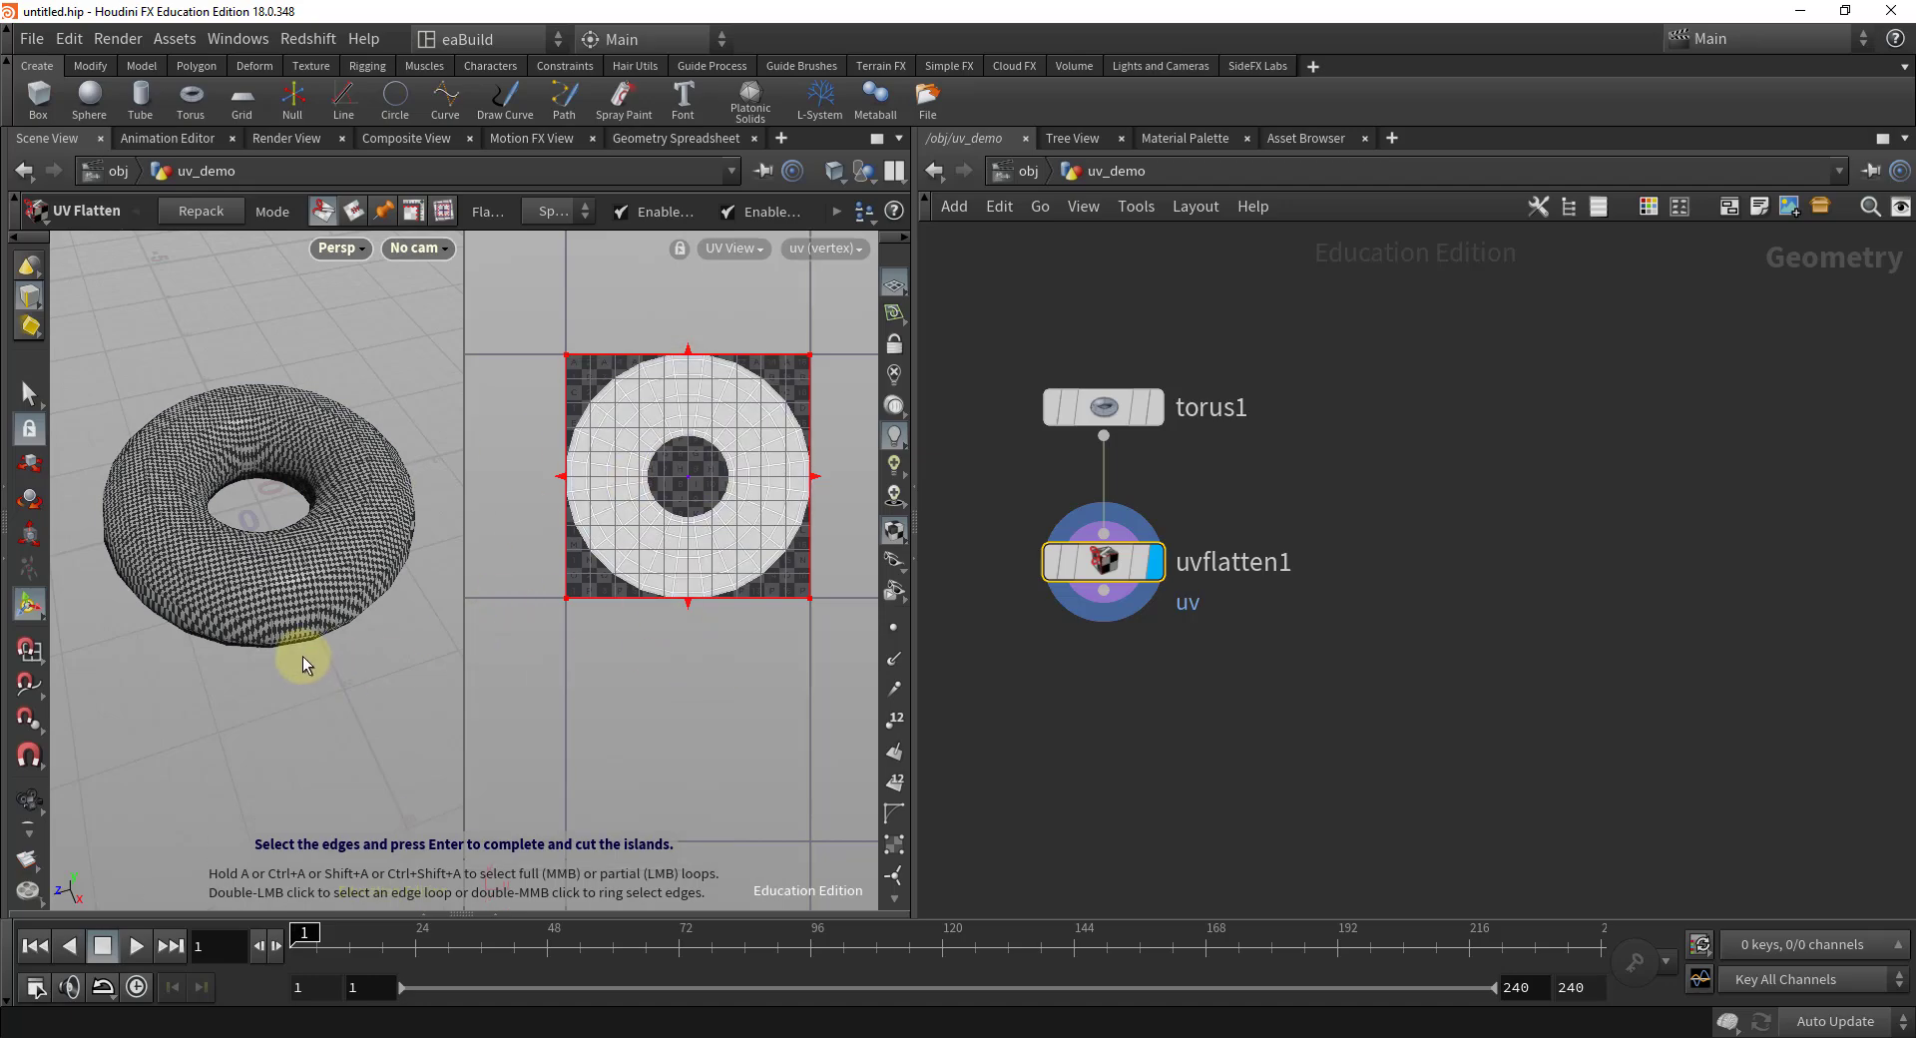
{"action": "key", "text": "Escape"}
{"action": "right_click_drag", "start_coordinate": [290, 683], "coordinate": [360, 662]}
{"action": "left_click_drag", "start_coordinate": [317, 697], "coordinate": [313, 692]}
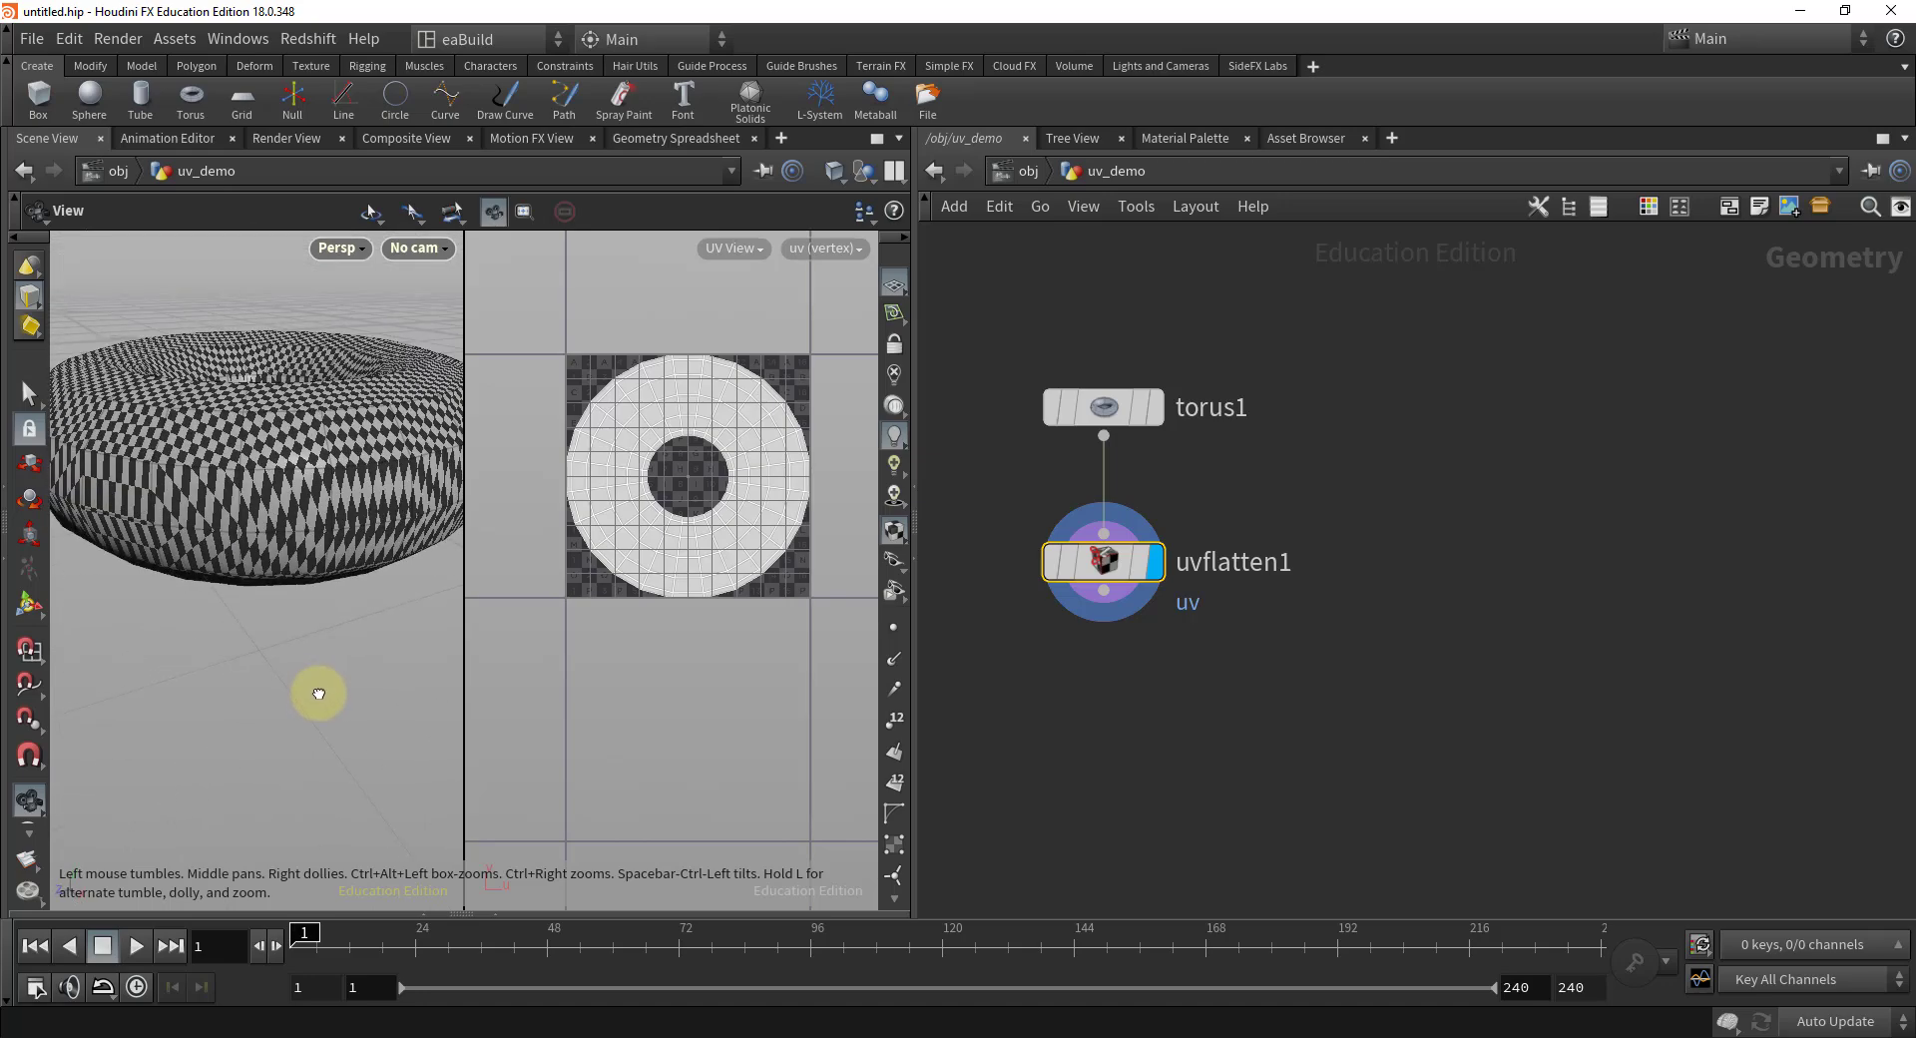
{"action": "key", "text": "Return"}
{"action": "key", "text": "Escape"}
{"action": "left_click_drag", "start_coordinate": [295, 630], "coordinate": [286, 623]}
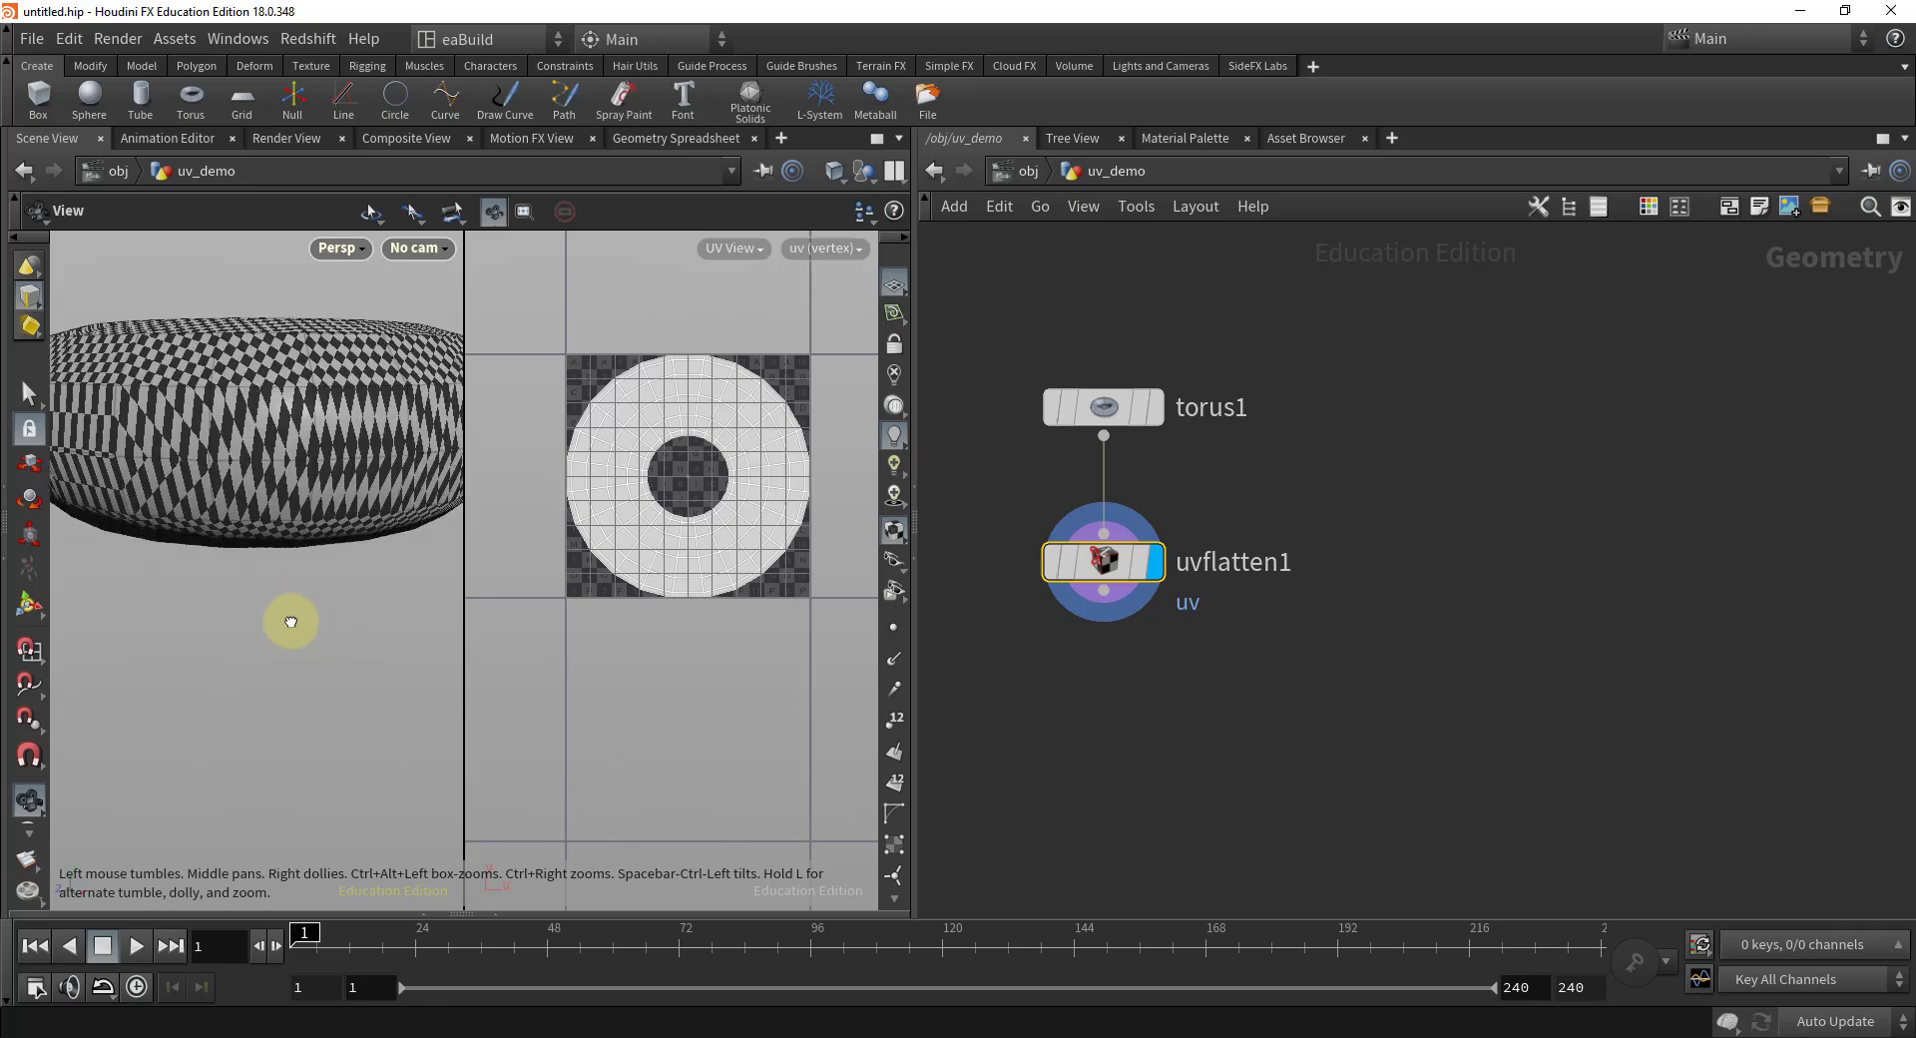
{"action": "key", "text": "Return"}
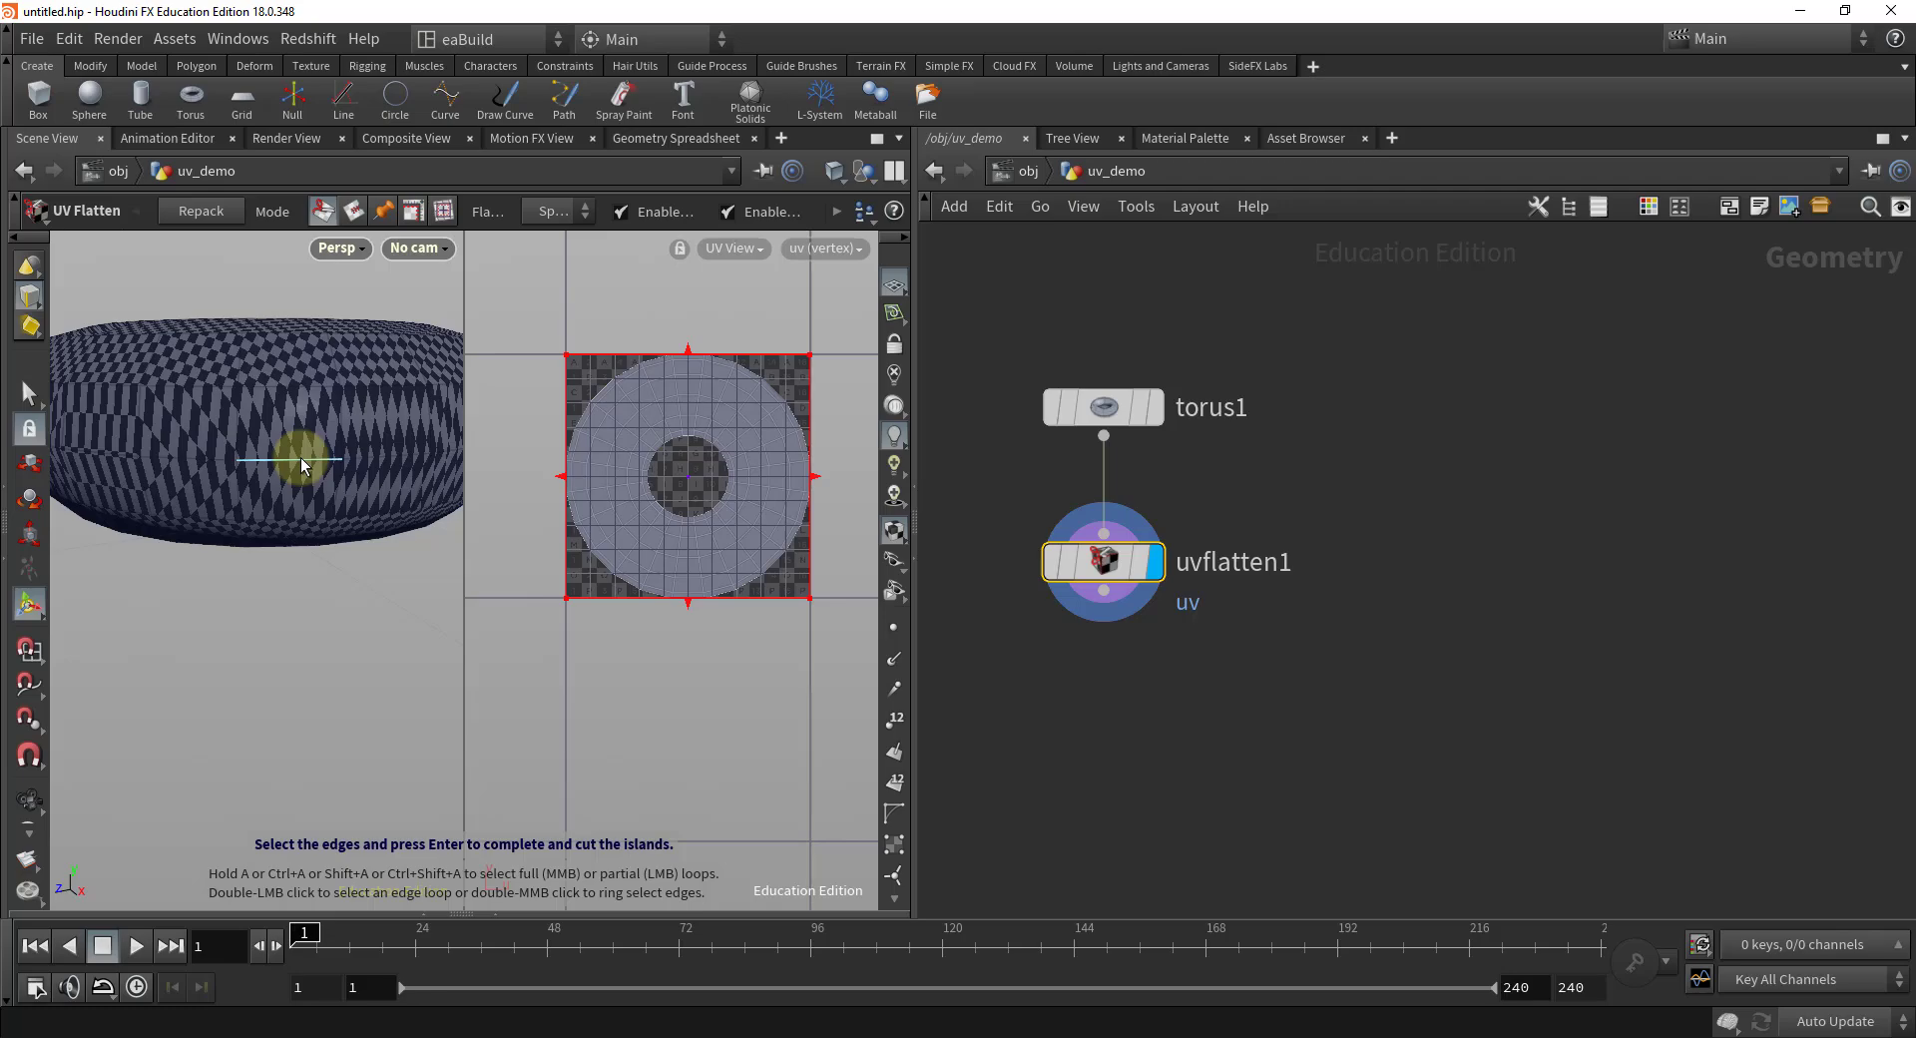
{"action": "left_click", "coordinate": [302, 461]}
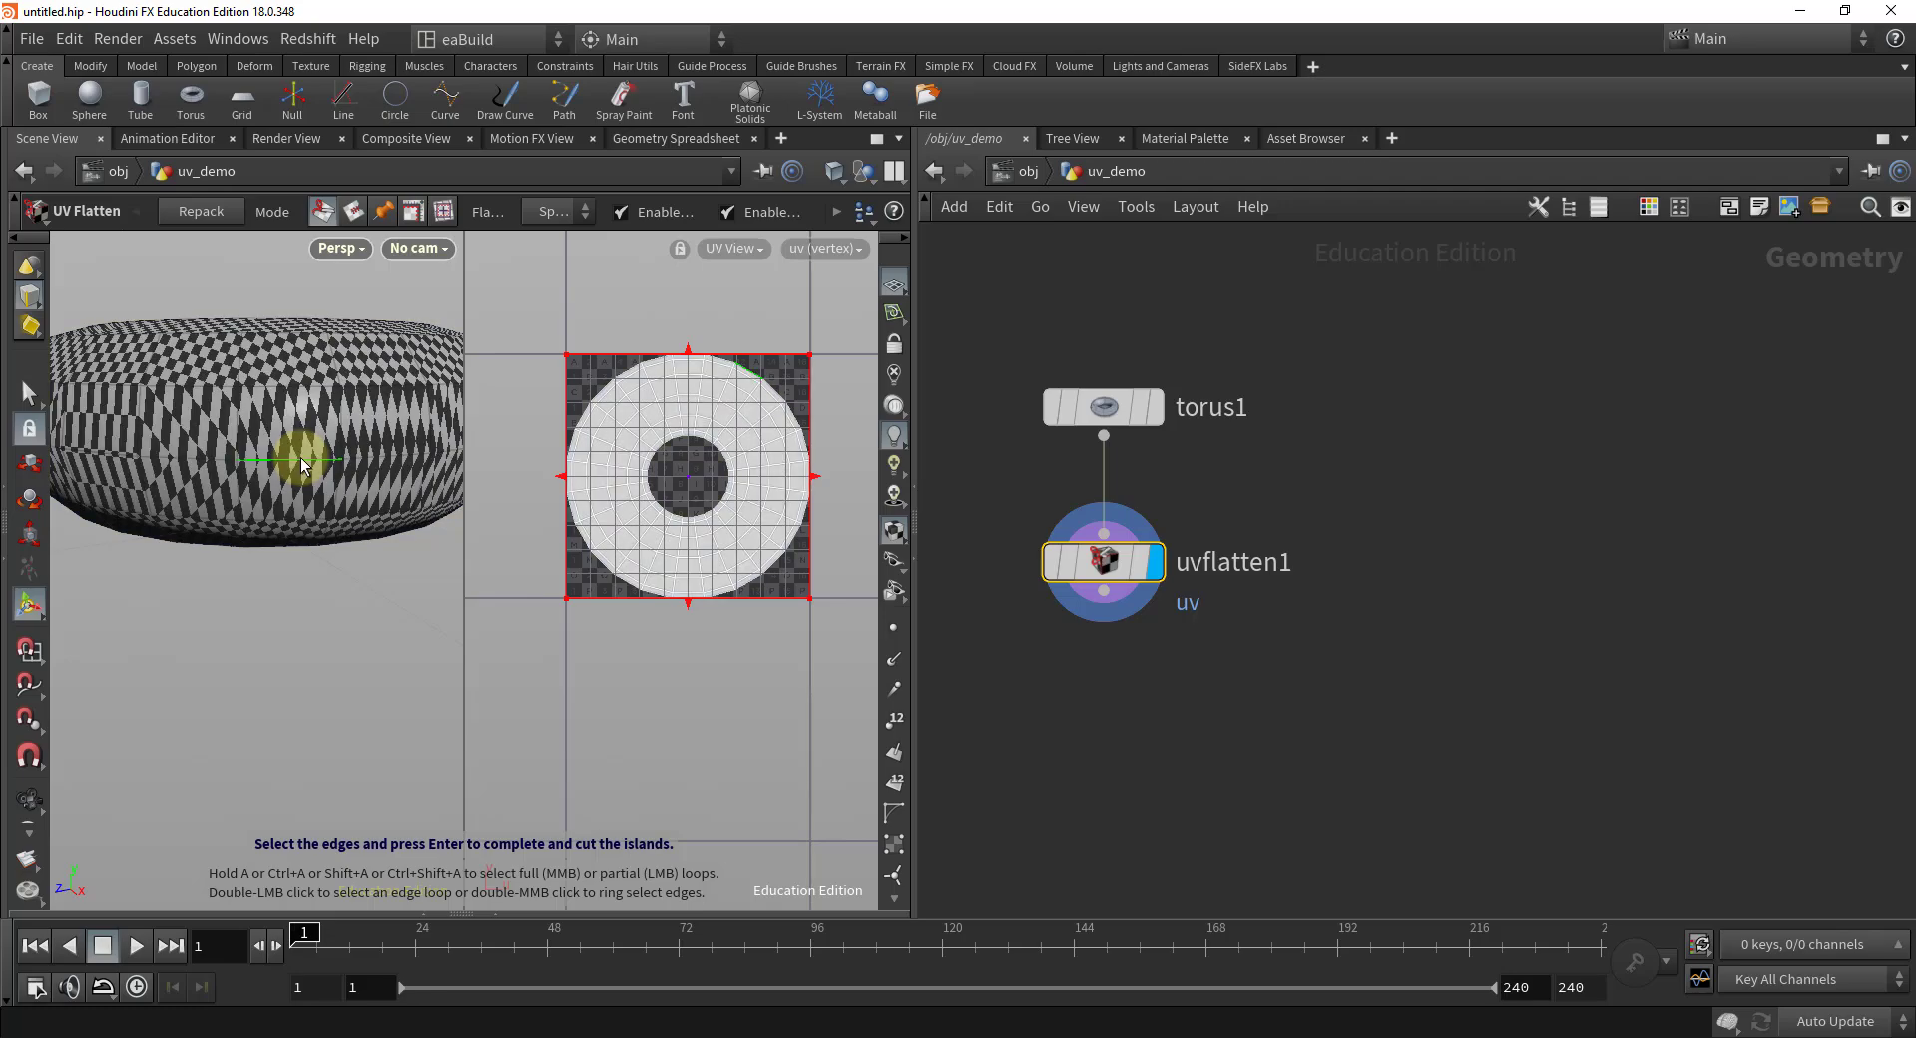
{"action": "middle_click", "coordinate": [302, 465]}
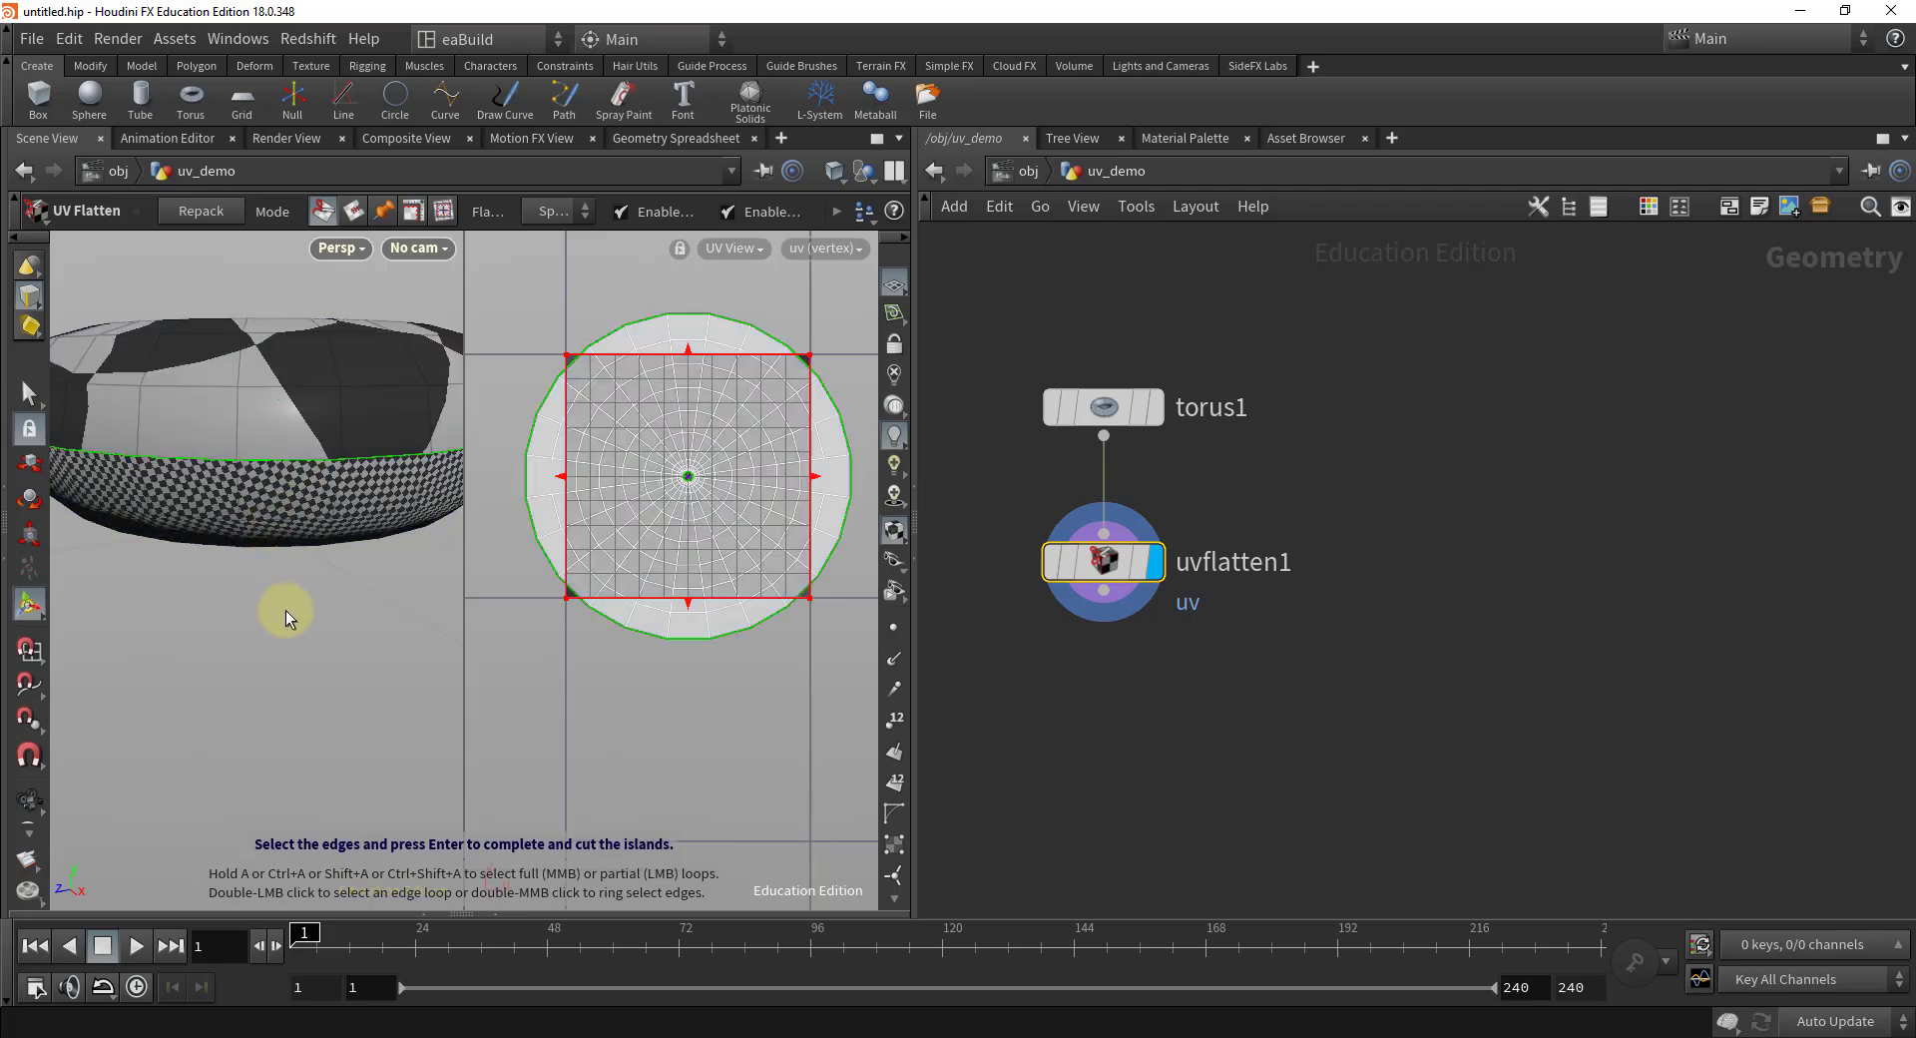
- Cut two UV seams around the torus's tube on opposite sides of the hole, splitting the ring into halves
{"action": "key", "text": "Escape"}
{"action": "left_click_drag", "start_coordinate": [308, 608], "coordinate": [197, 619]}
{"action": "key", "text": "Return"}
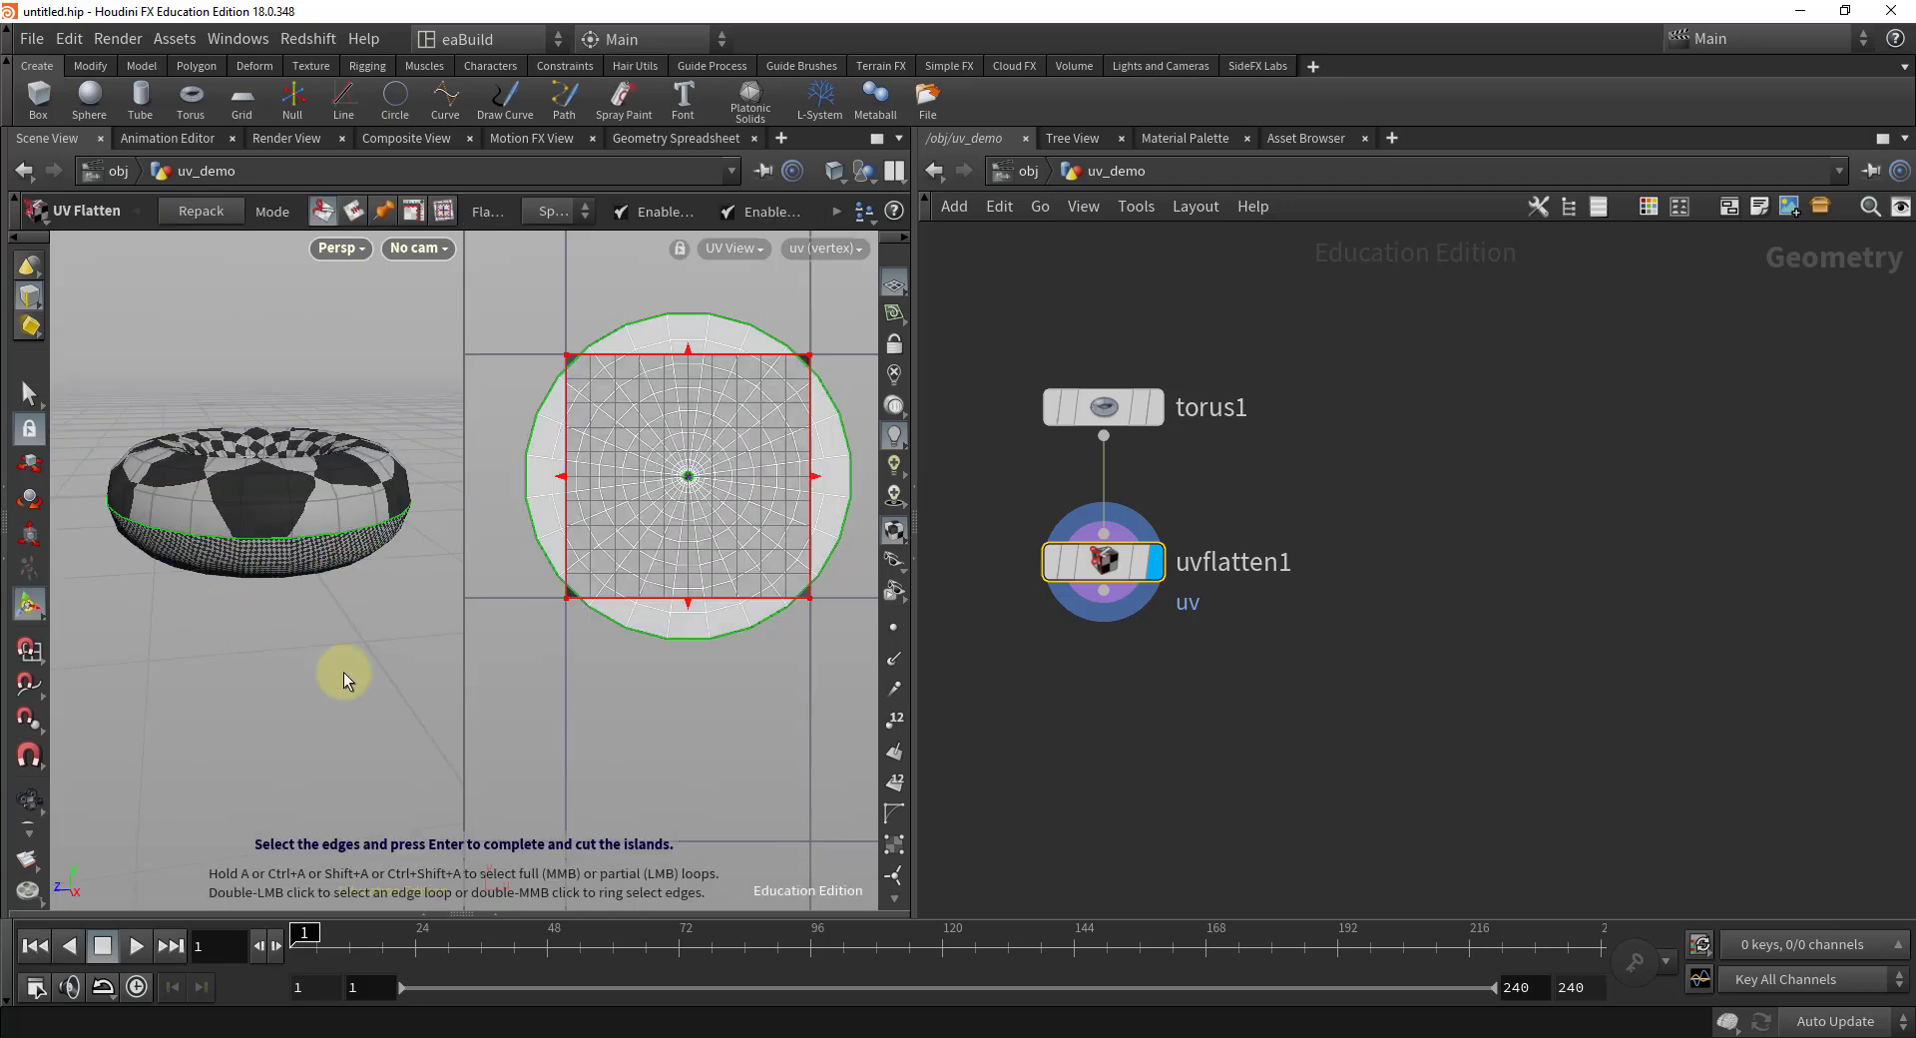
{"action": "key", "text": "Escape"}
{"action": "left_click_drag", "start_coordinate": [333, 704], "coordinate": [363, 768]}
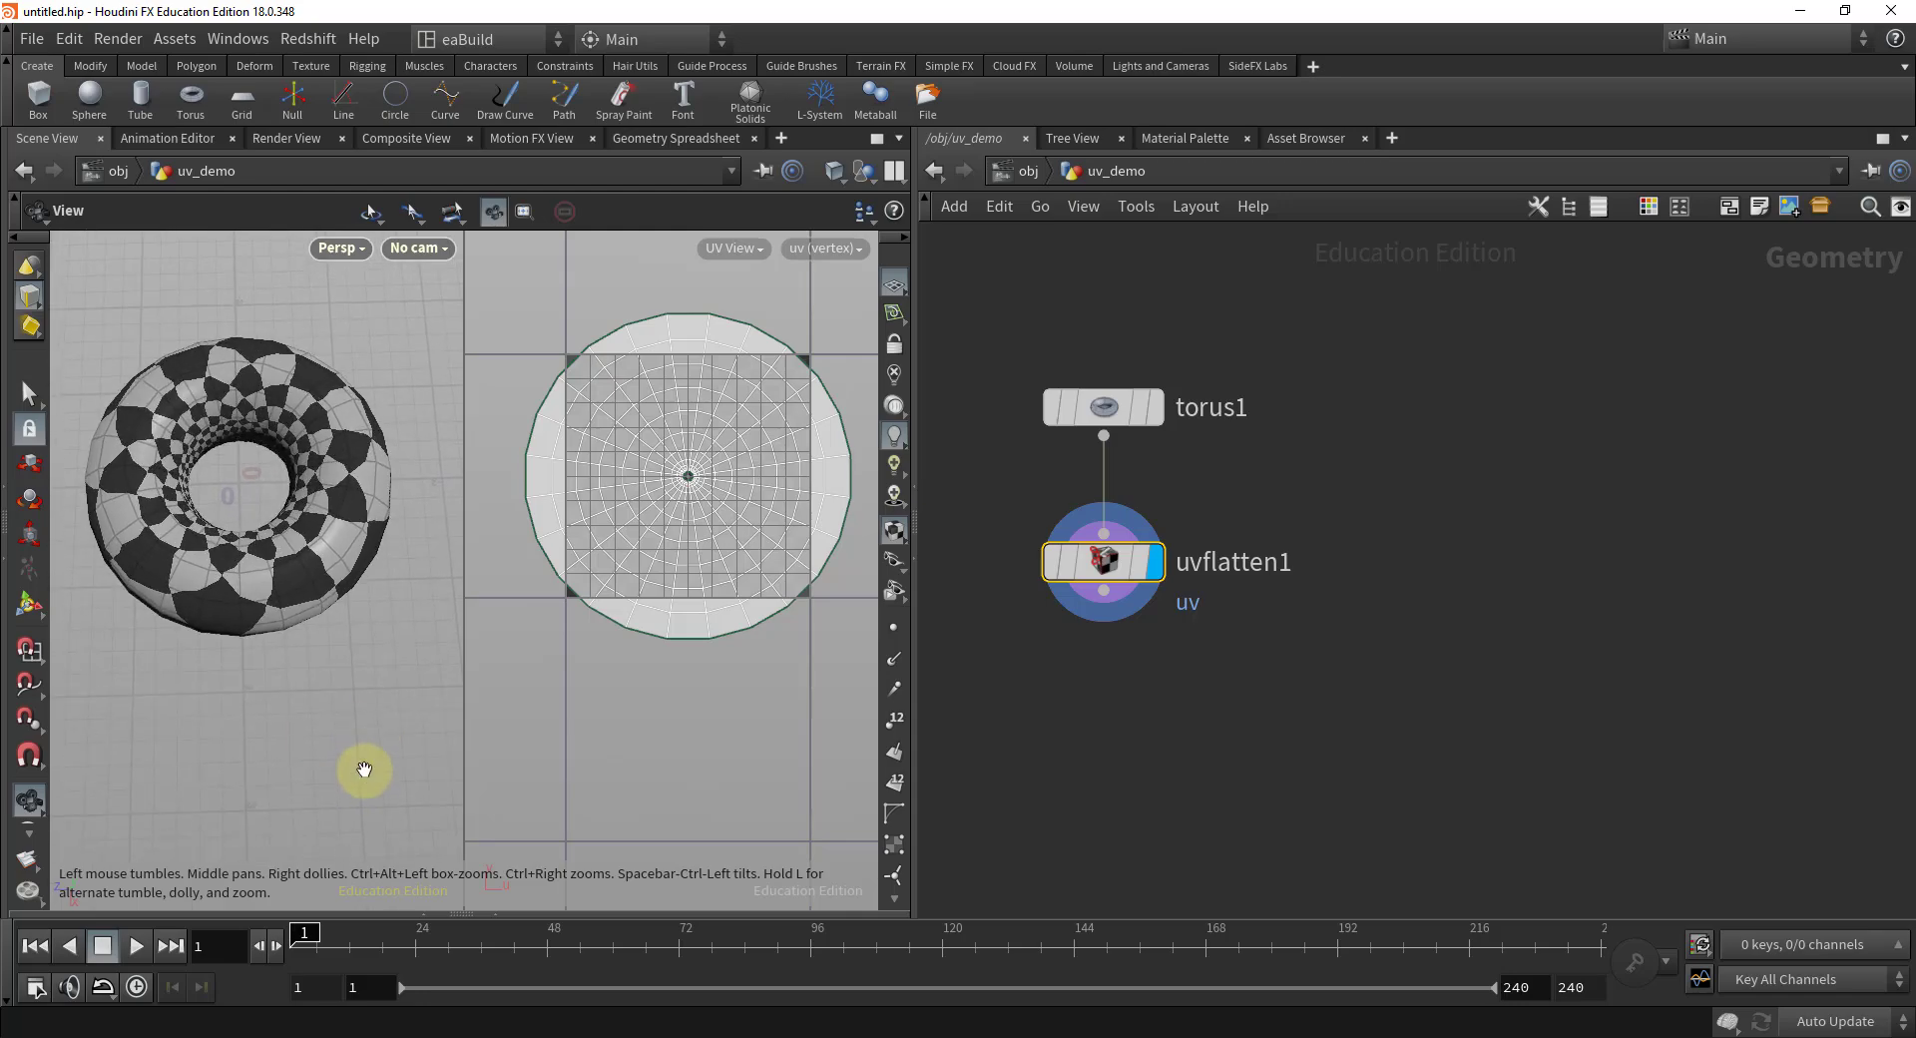
{"action": "key", "text": "Return"}
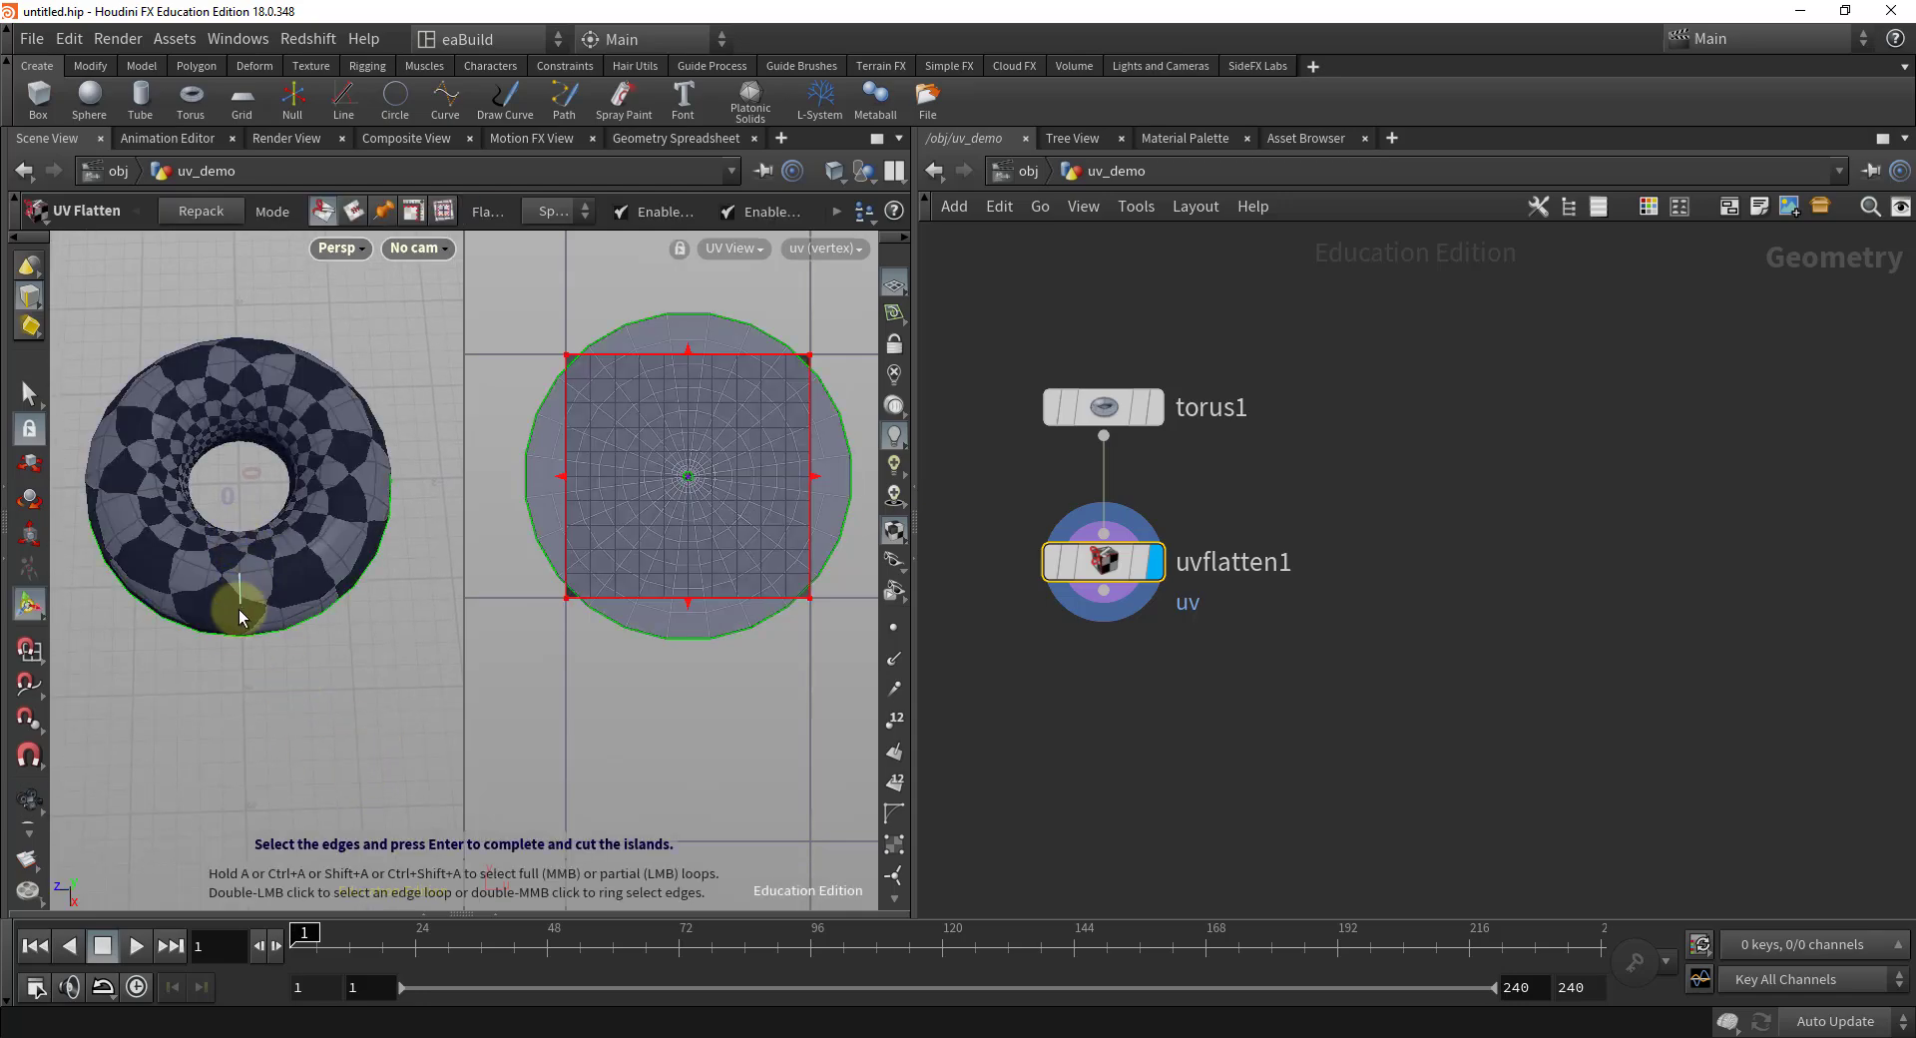
{"action": "left_click", "coordinate": [236, 658]}
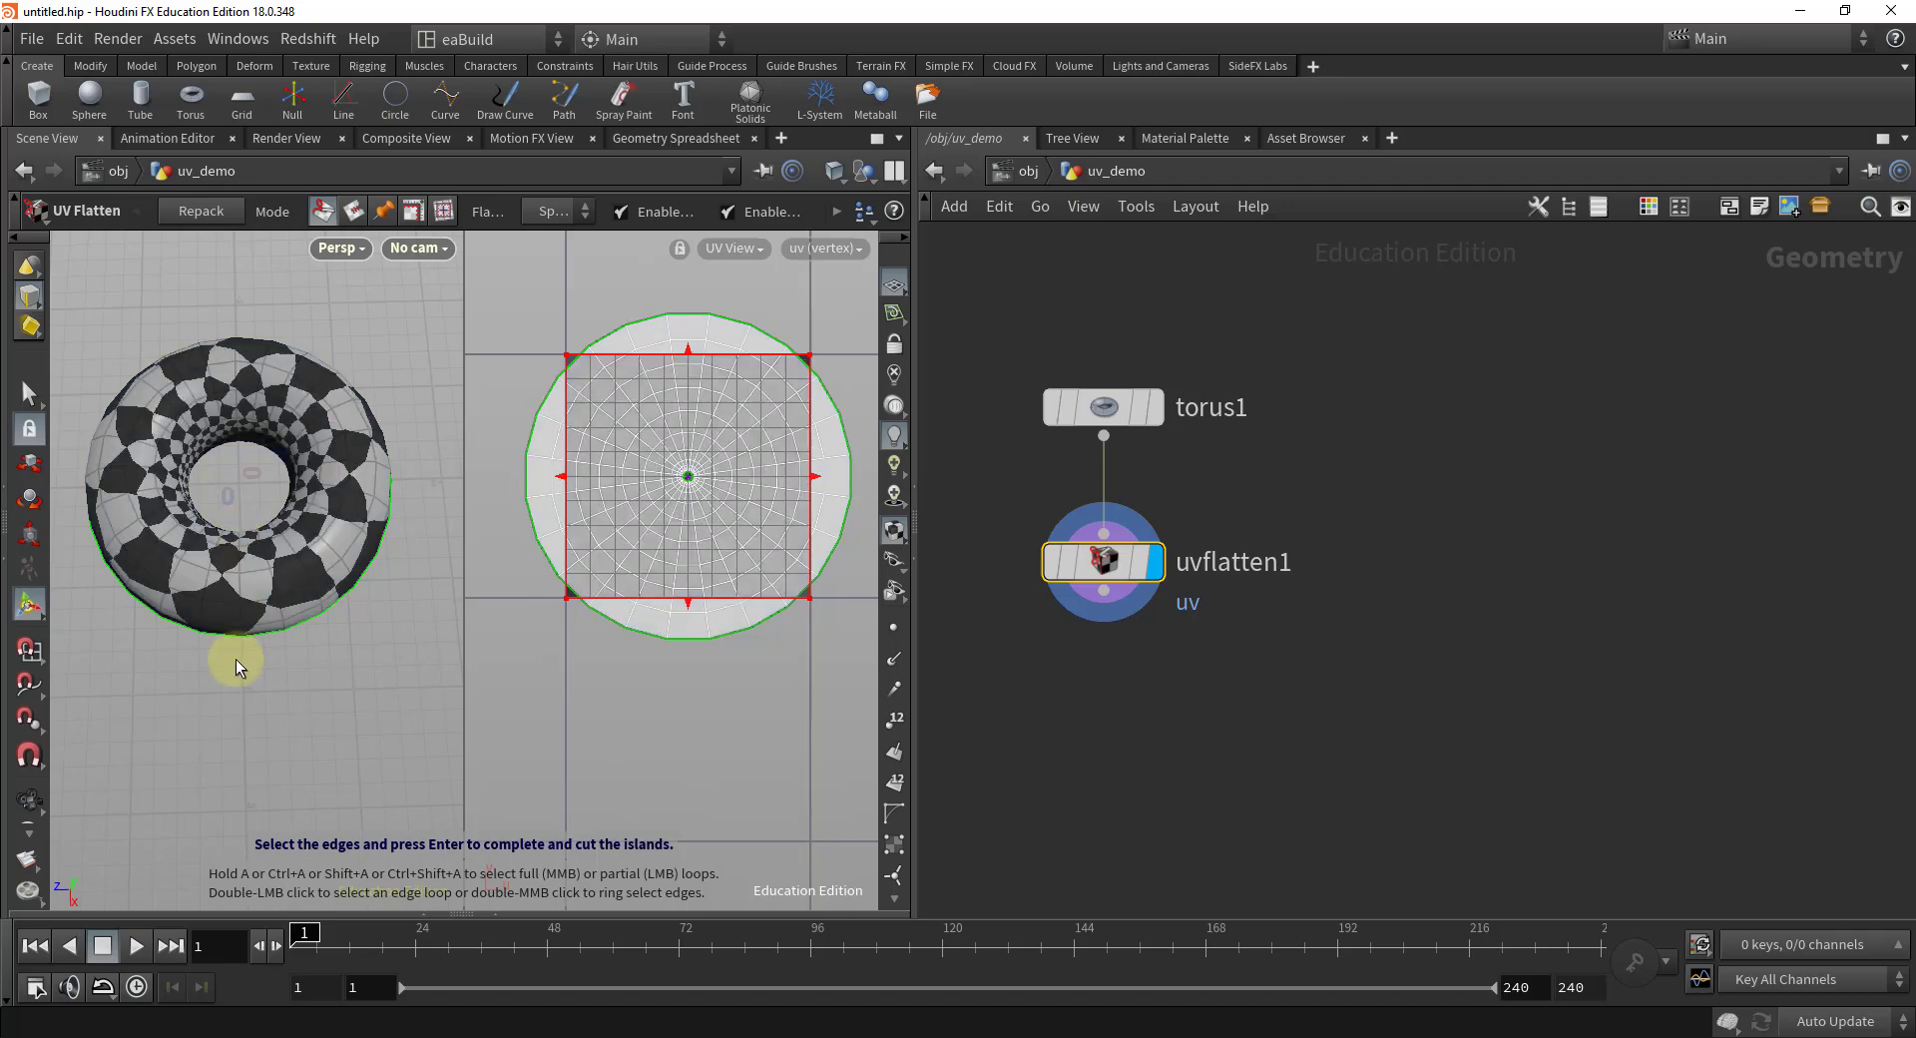
{"action": "left_click", "coordinate": [240, 562]}
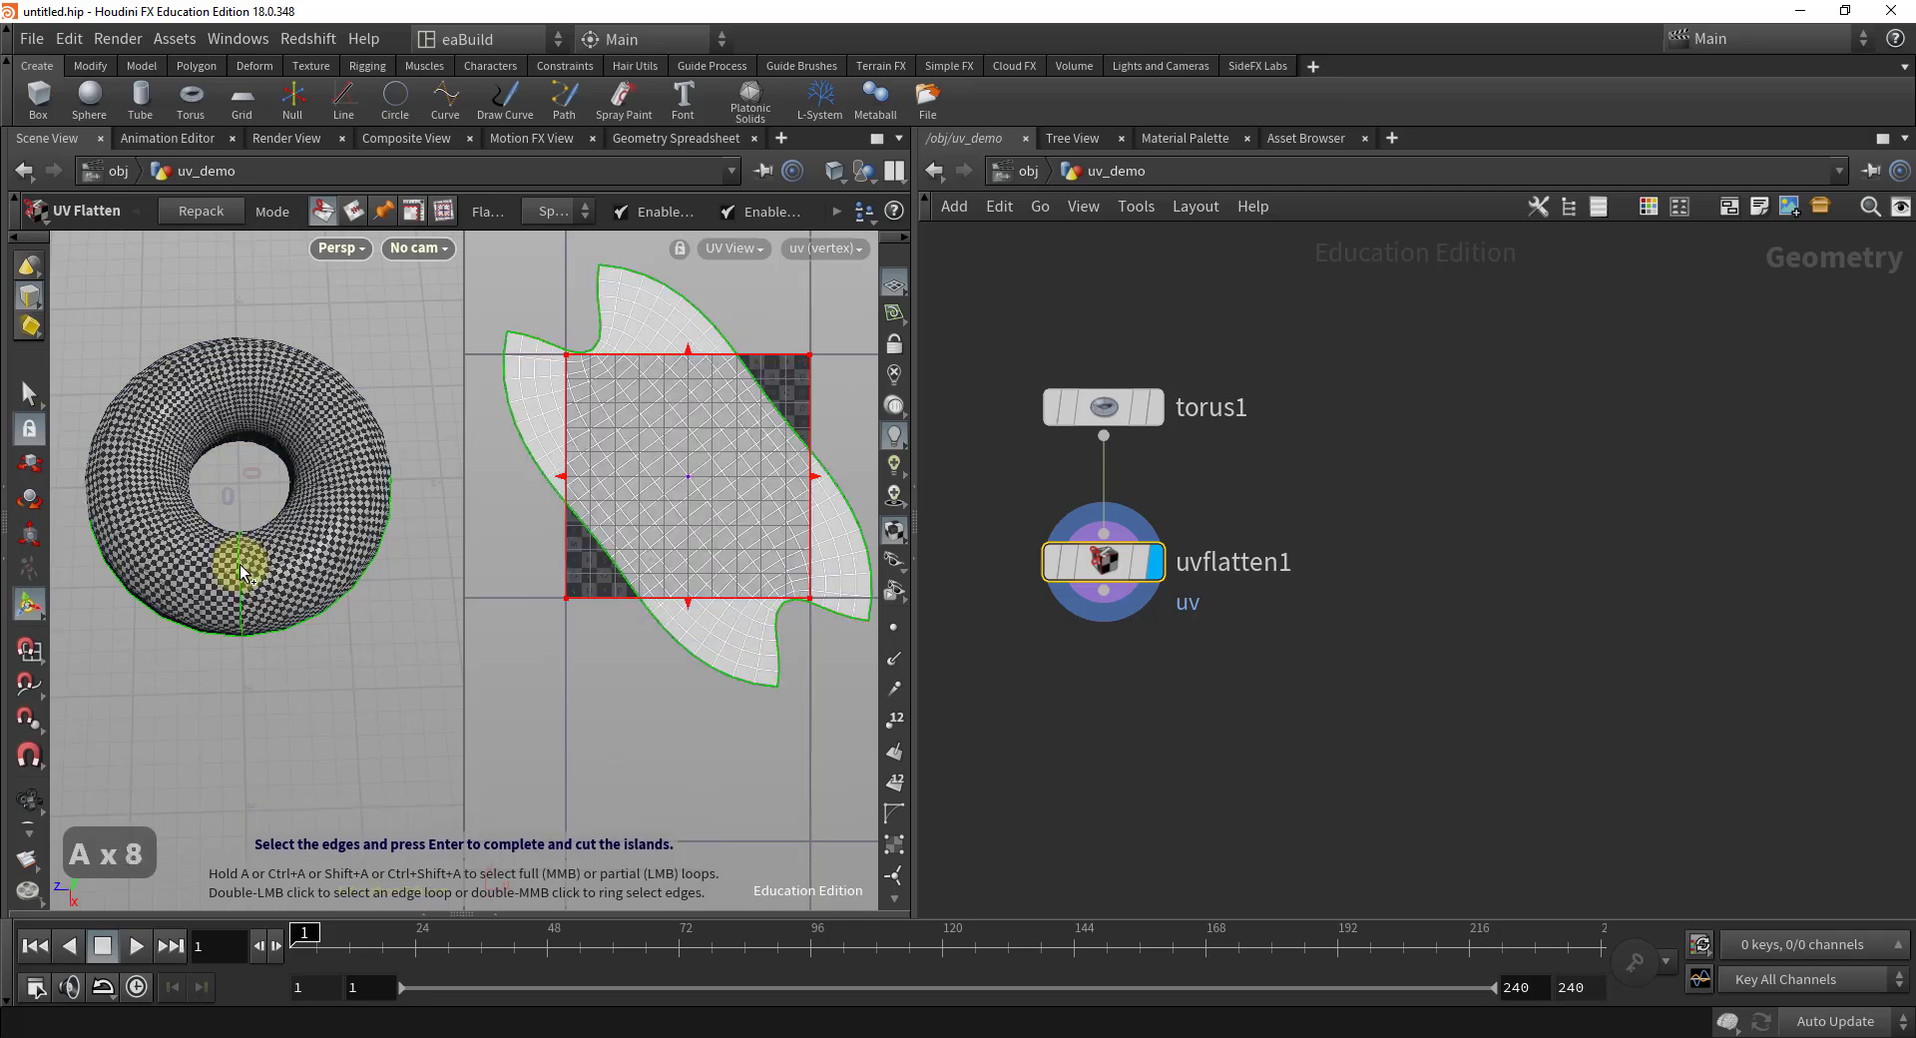
{"action": "left_click", "coordinate": [237, 390]}
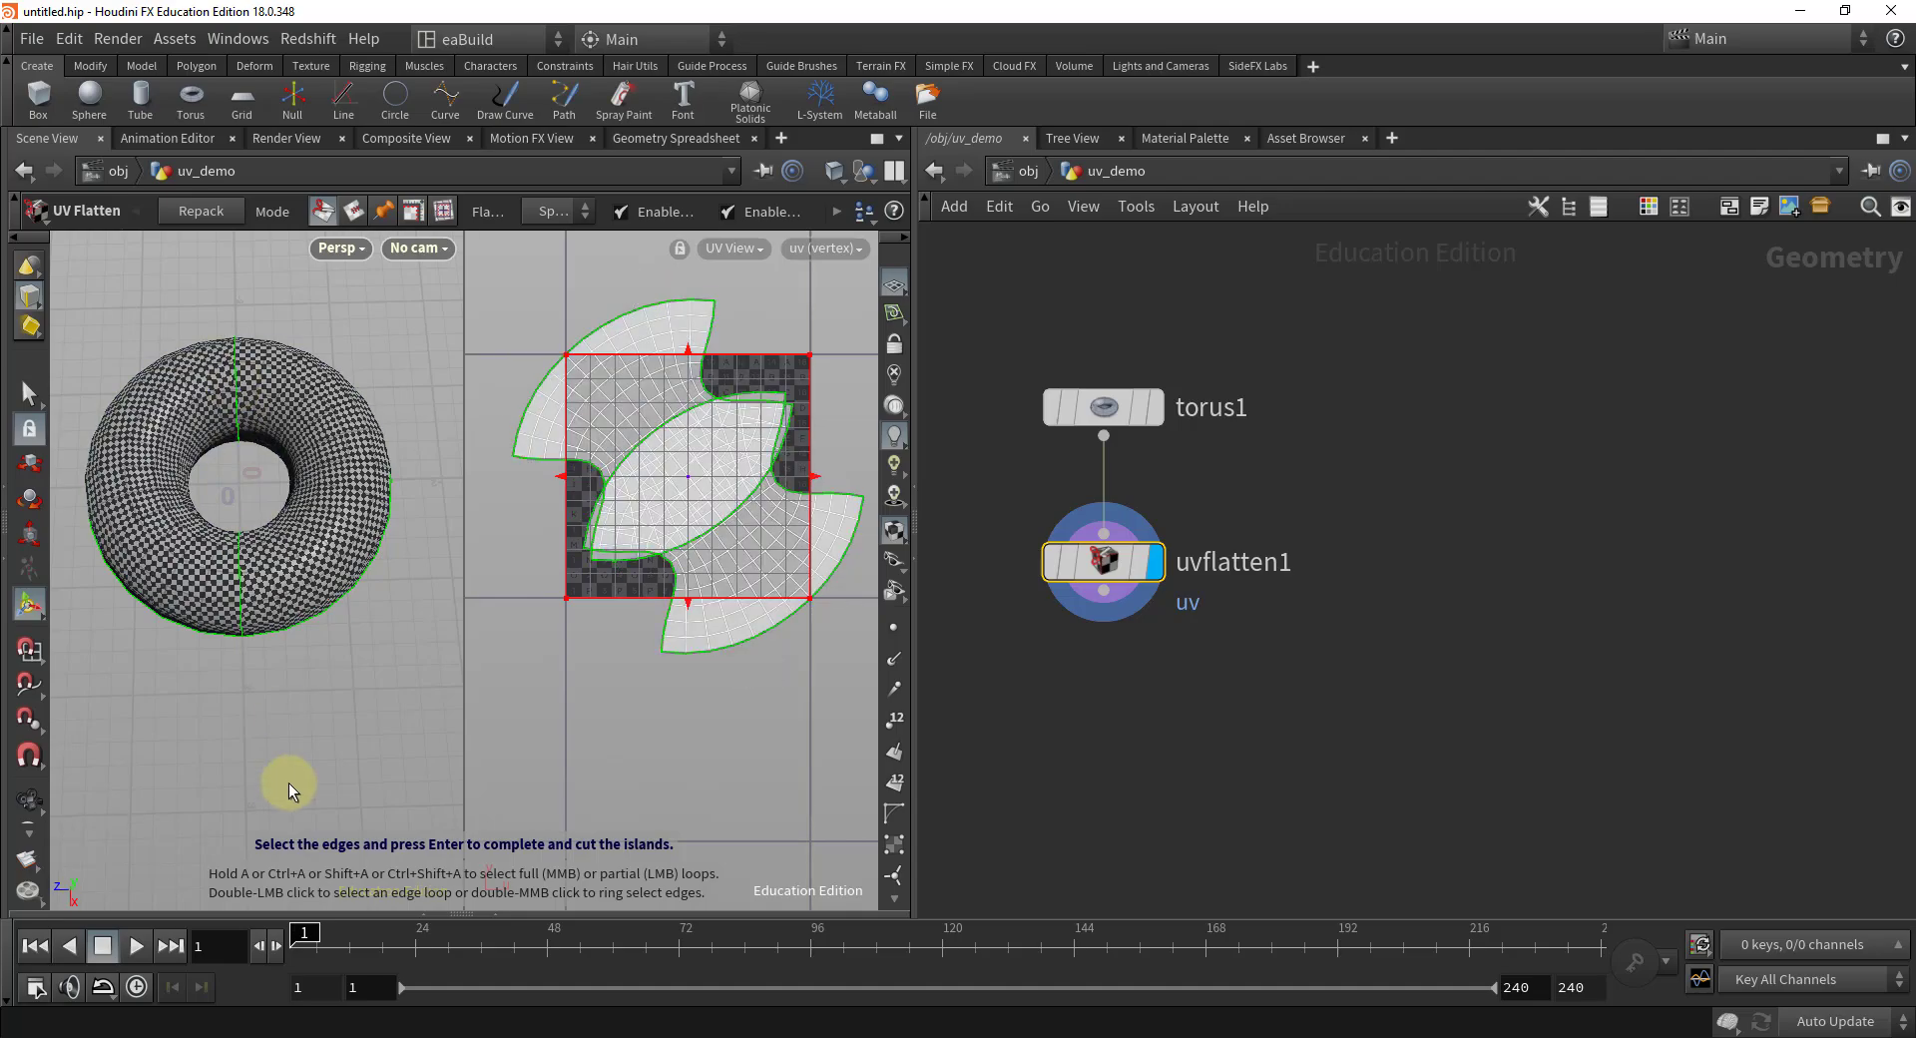
- Cut a UV seam along the full edge loop around the inside of the torus's hole
{"action": "key", "text": "Escape"}
{"action": "mouse_move", "coordinate": [290, 706]}
{"action": "left_mouse_down"}
{"action": "mouse_move", "coordinate": [290, 675]}
{"action": "mouse_move", "coordinate": [311, 729]}
{"action": "left_mouse_up"}
{"action": "key", "text": "Return"}
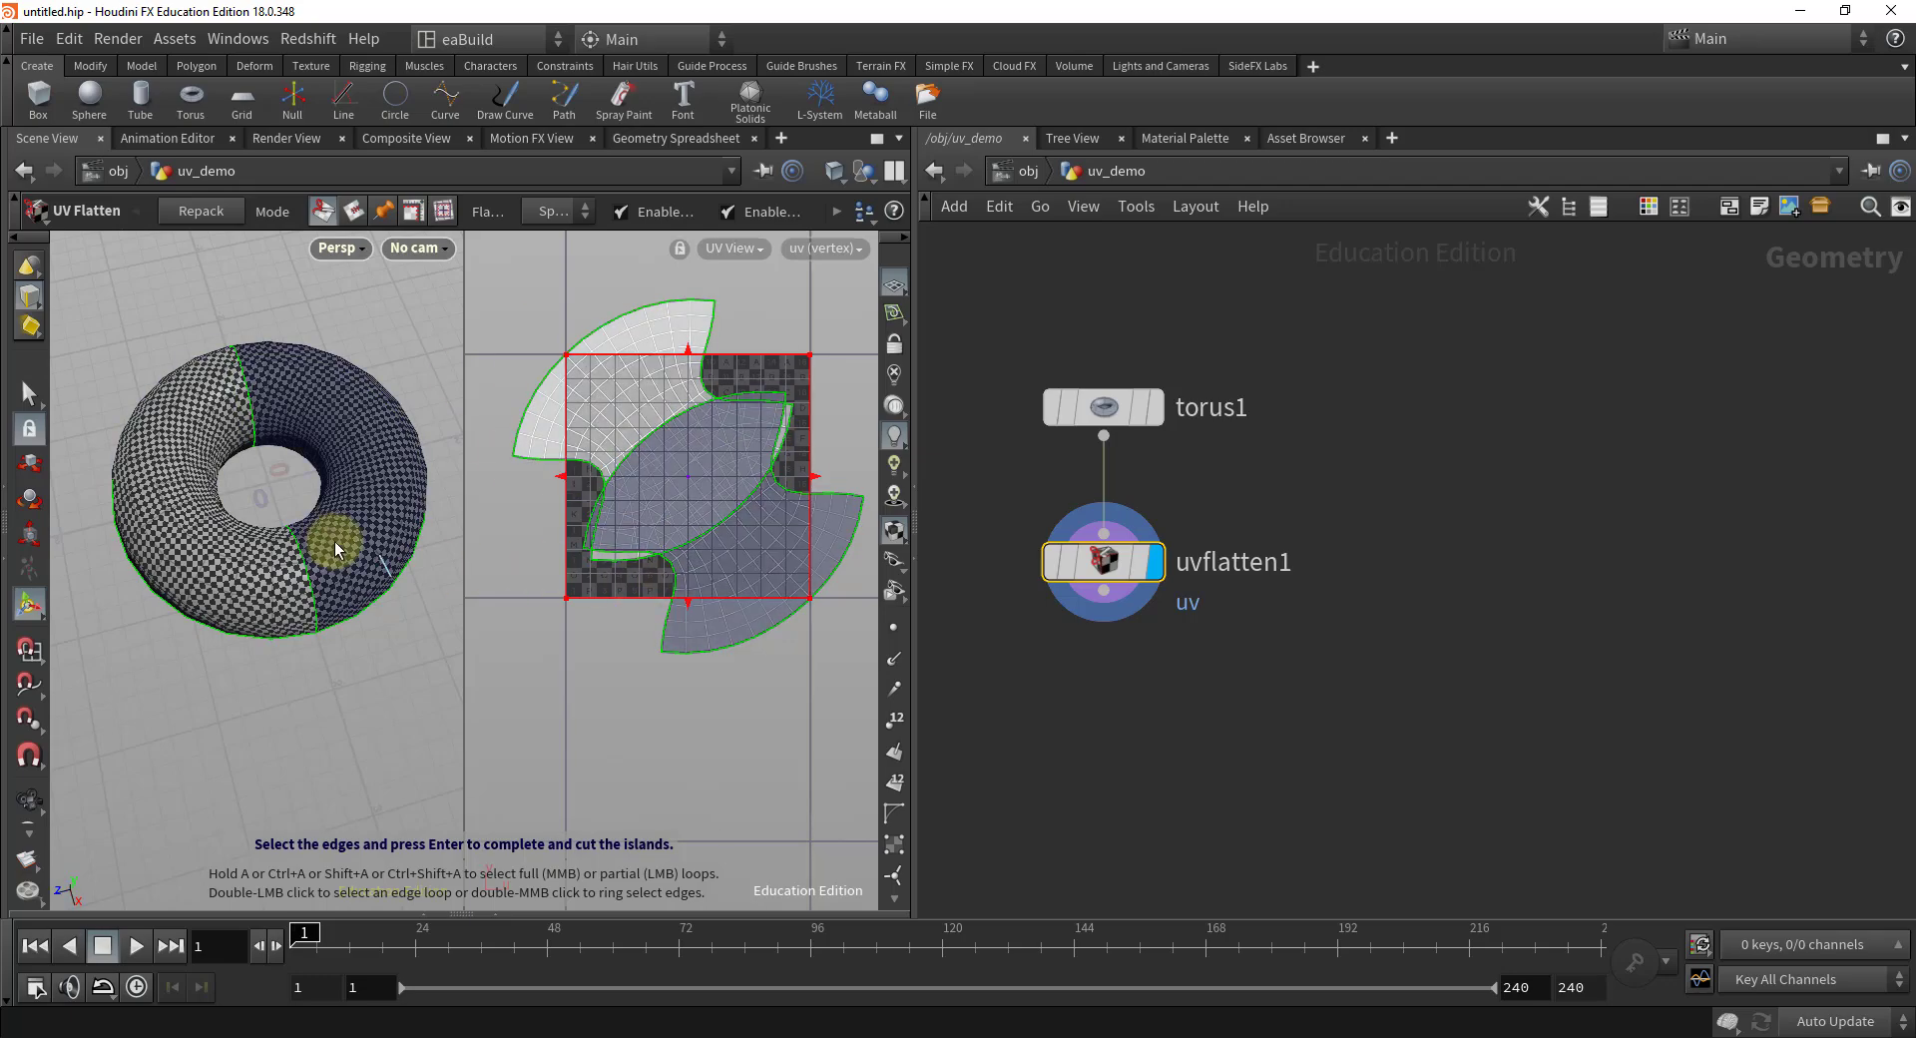
{"action": "key", "text": "Escape"}
{"action": "left_click_drag", "start_coordinate": [265, 446], "coordinate": [243, 428]}
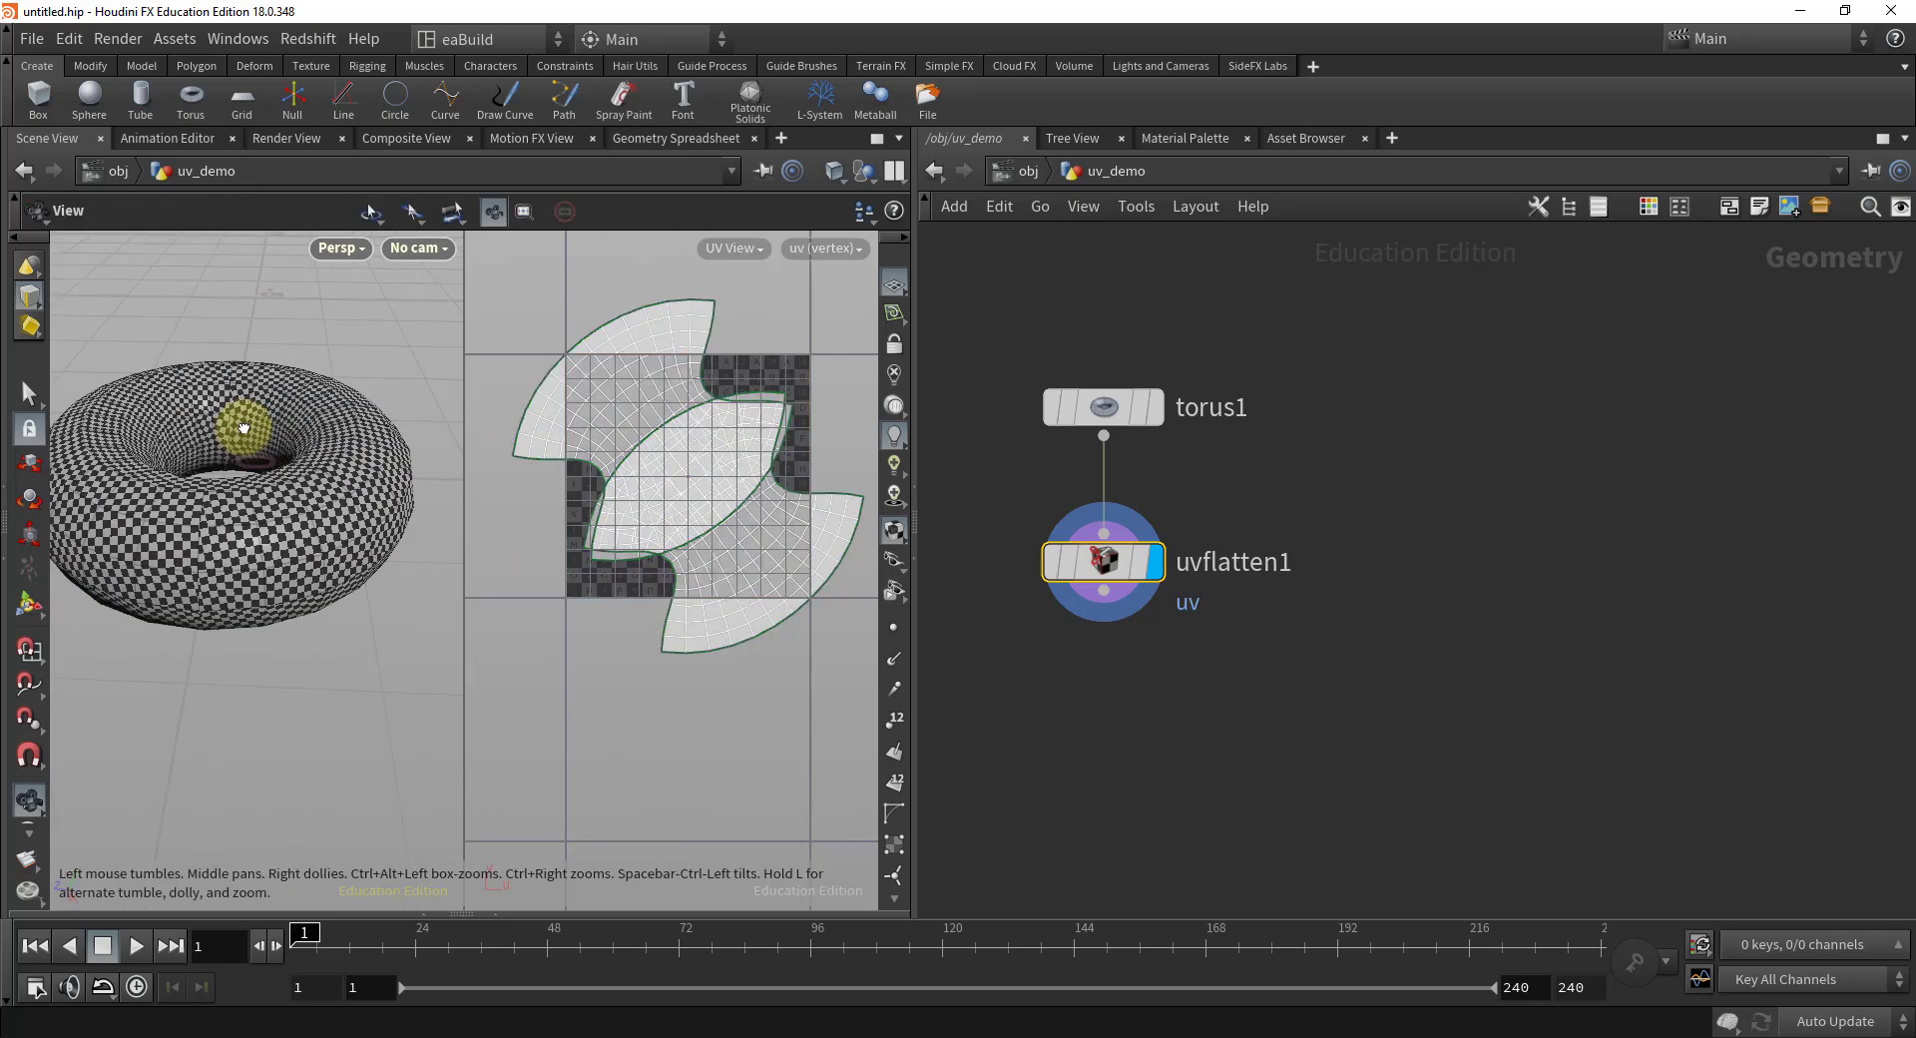
{"action": "scroll", "coordinate": [230, 462], "scroll_direction": "up", "scroll_amount": 5}
{"action": "key", "text": "Return"}
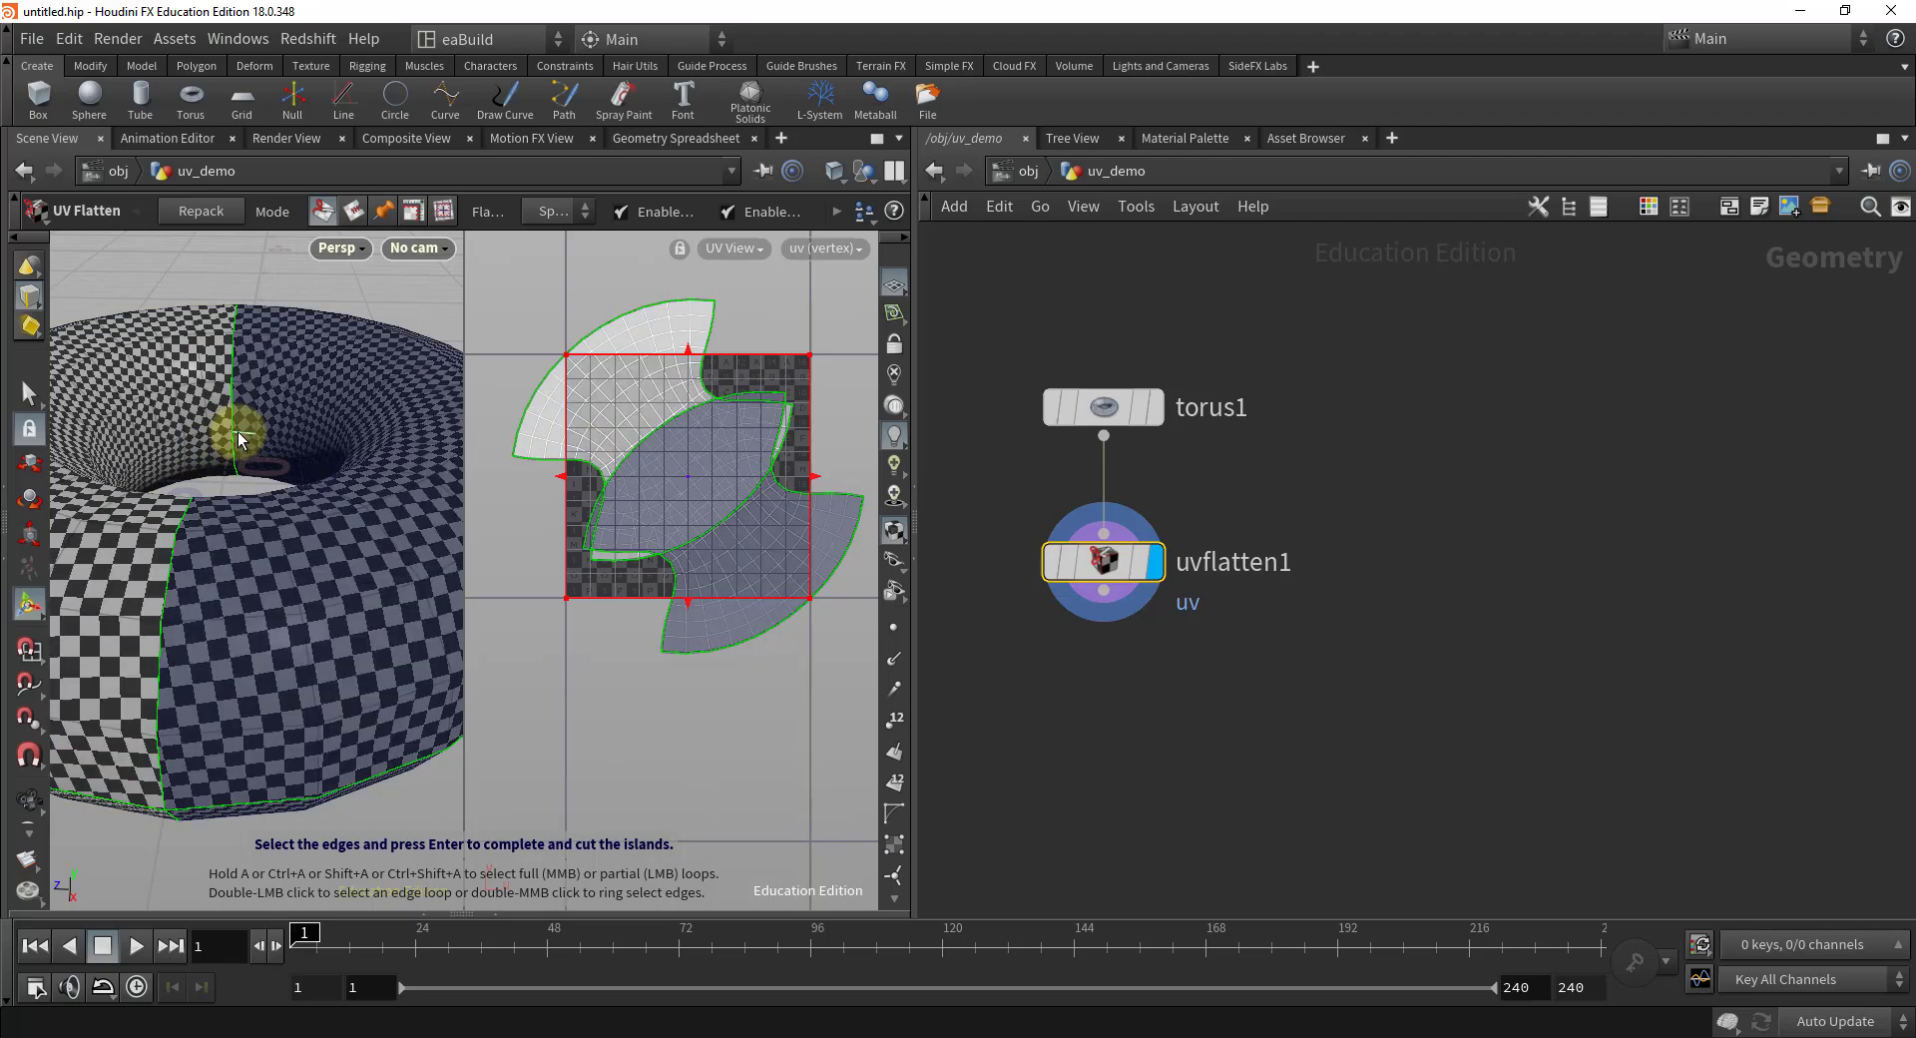
{"action": "key", "text": "a"}
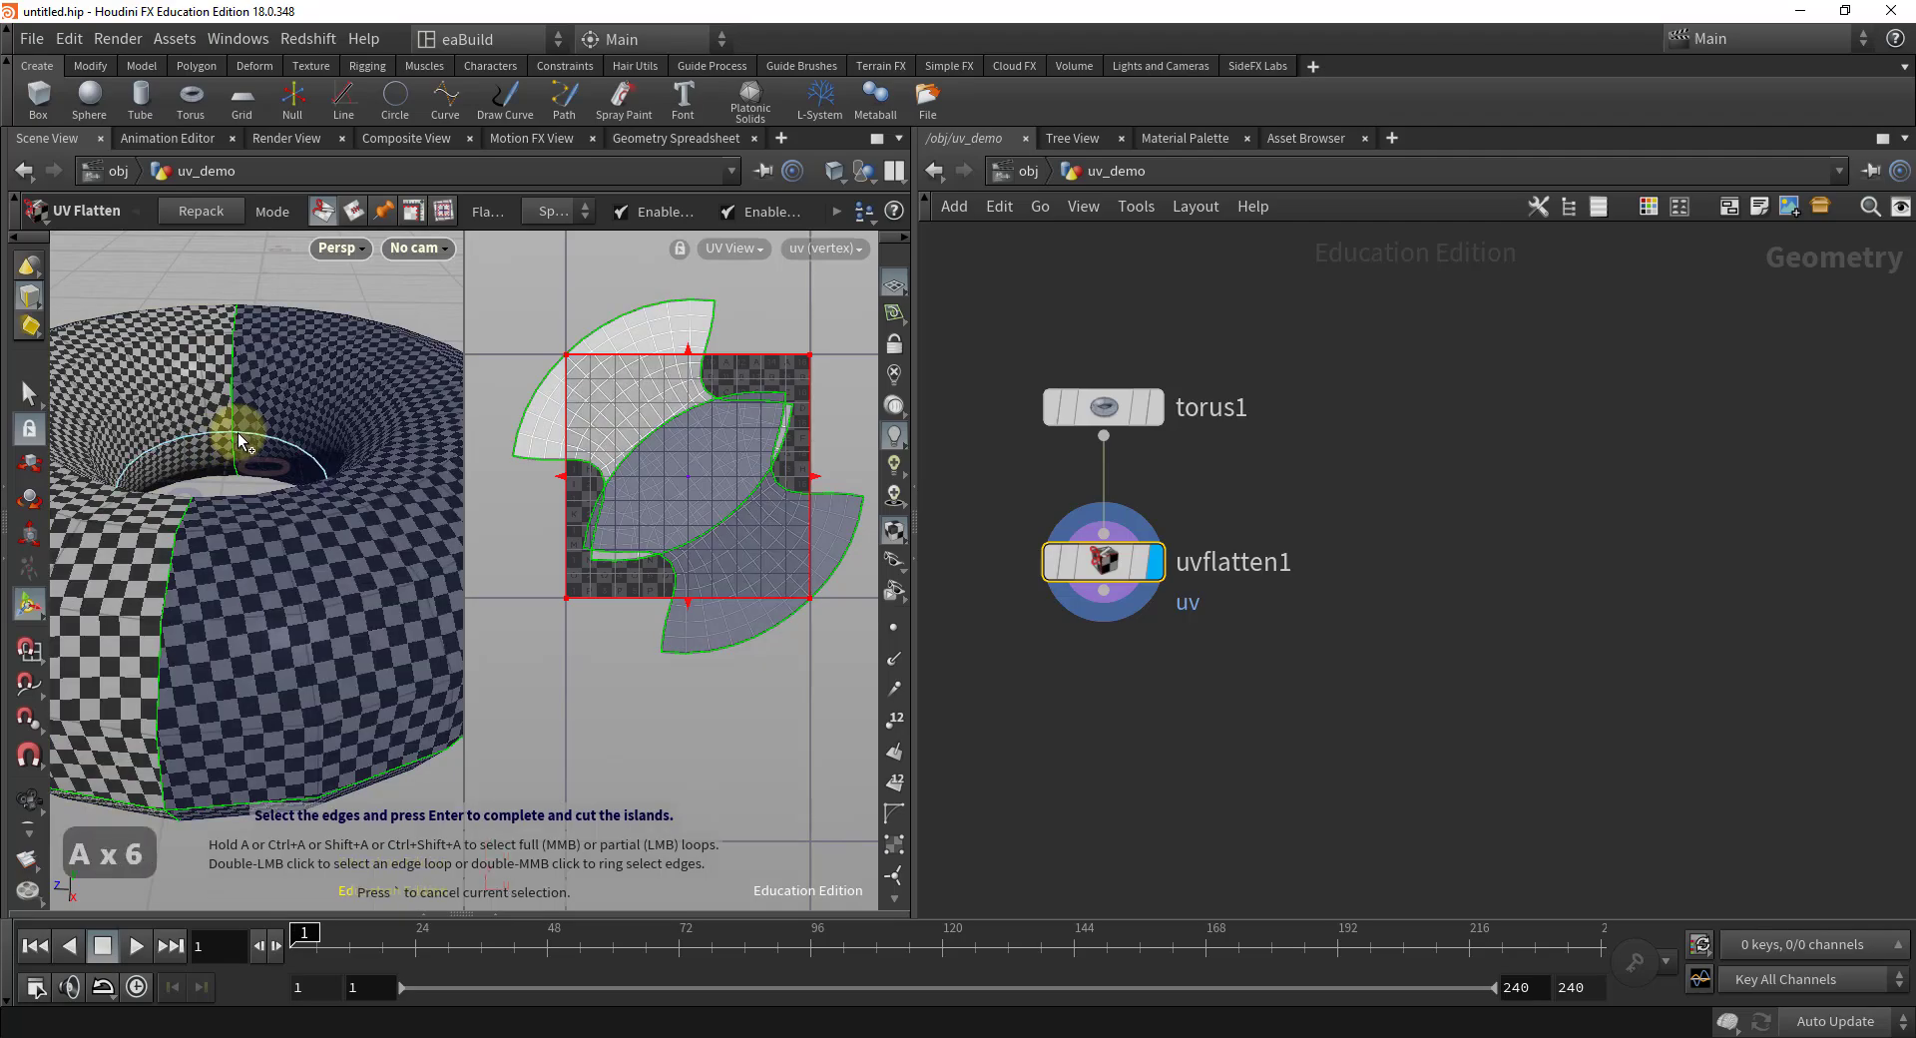
{"action": "middle_click", "coordinate": [238, 433]}
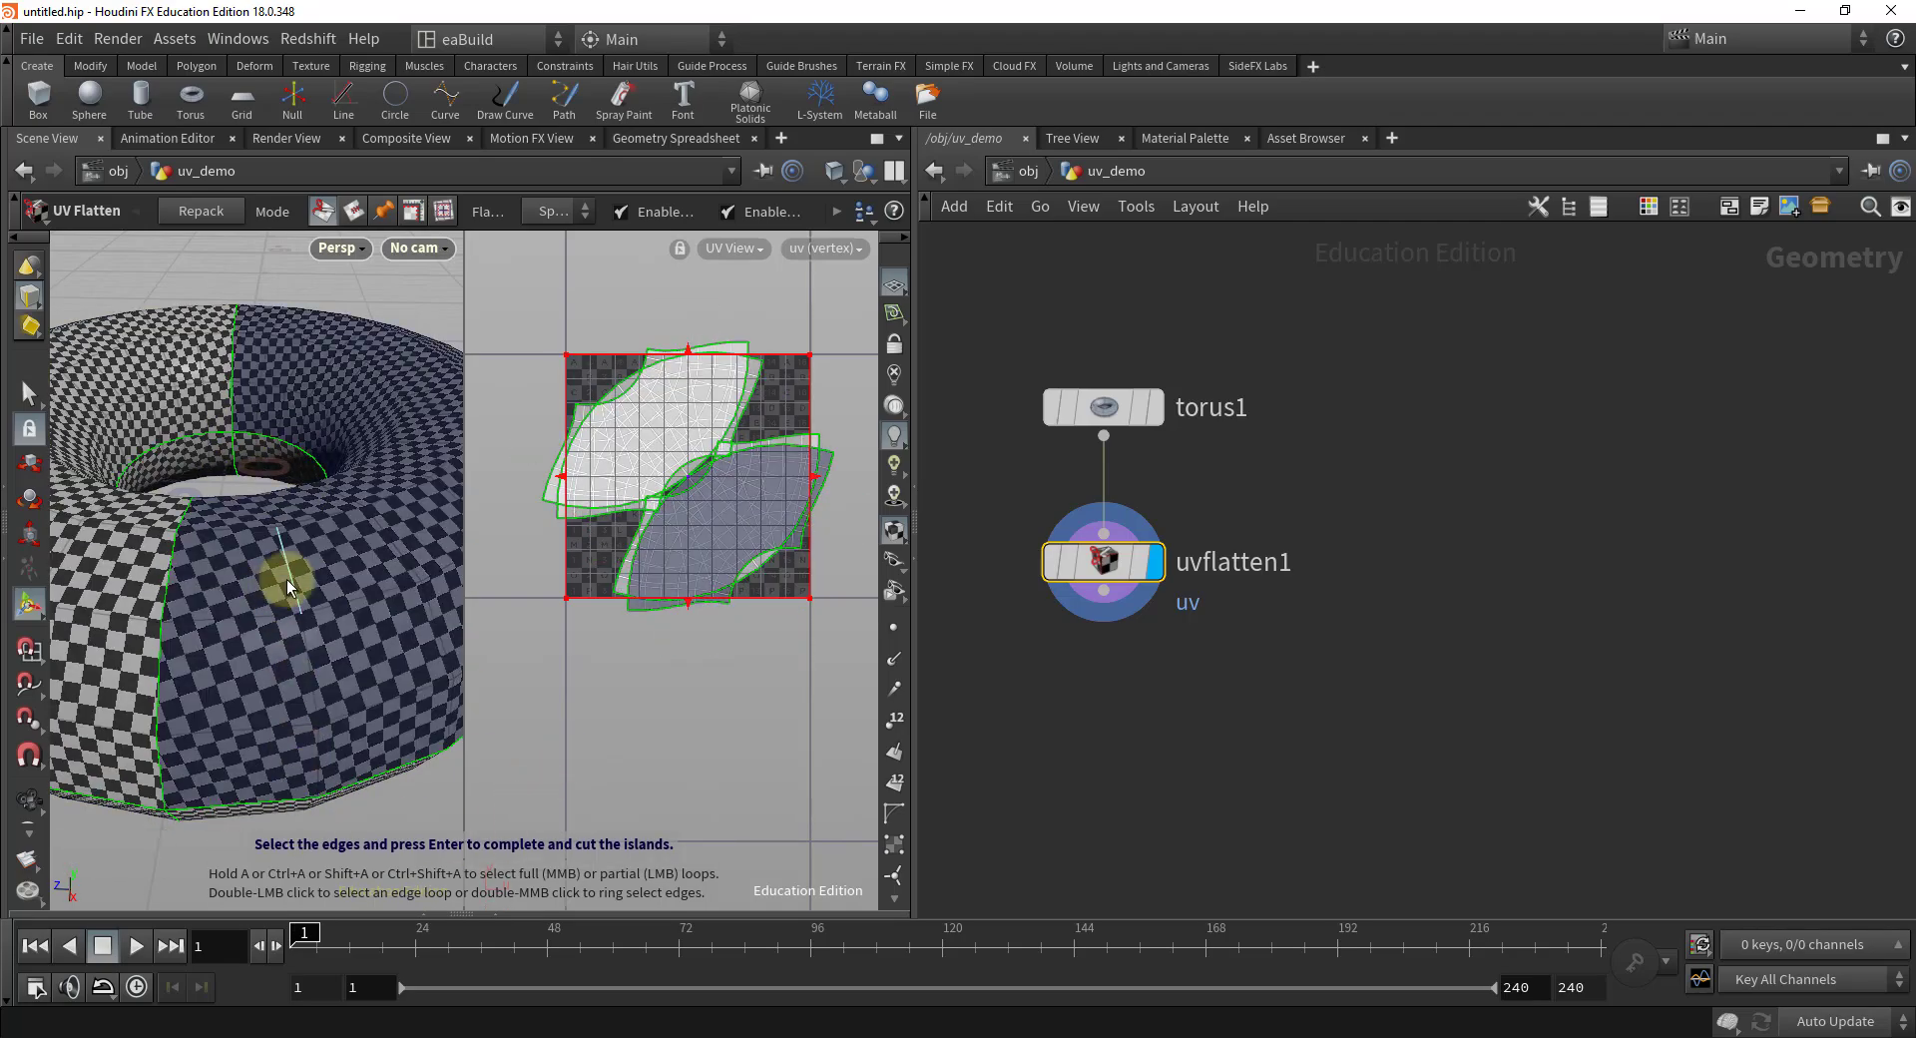
- Repack the torus's UV islands in the UV tile and check them against the model
{"action": "key", "text": "Escape"}
{"action": "left_click_drag", "start_coordinate": [285, 579], "coordinate": [441, 571]}
{"action": "key", "text": "Return"}
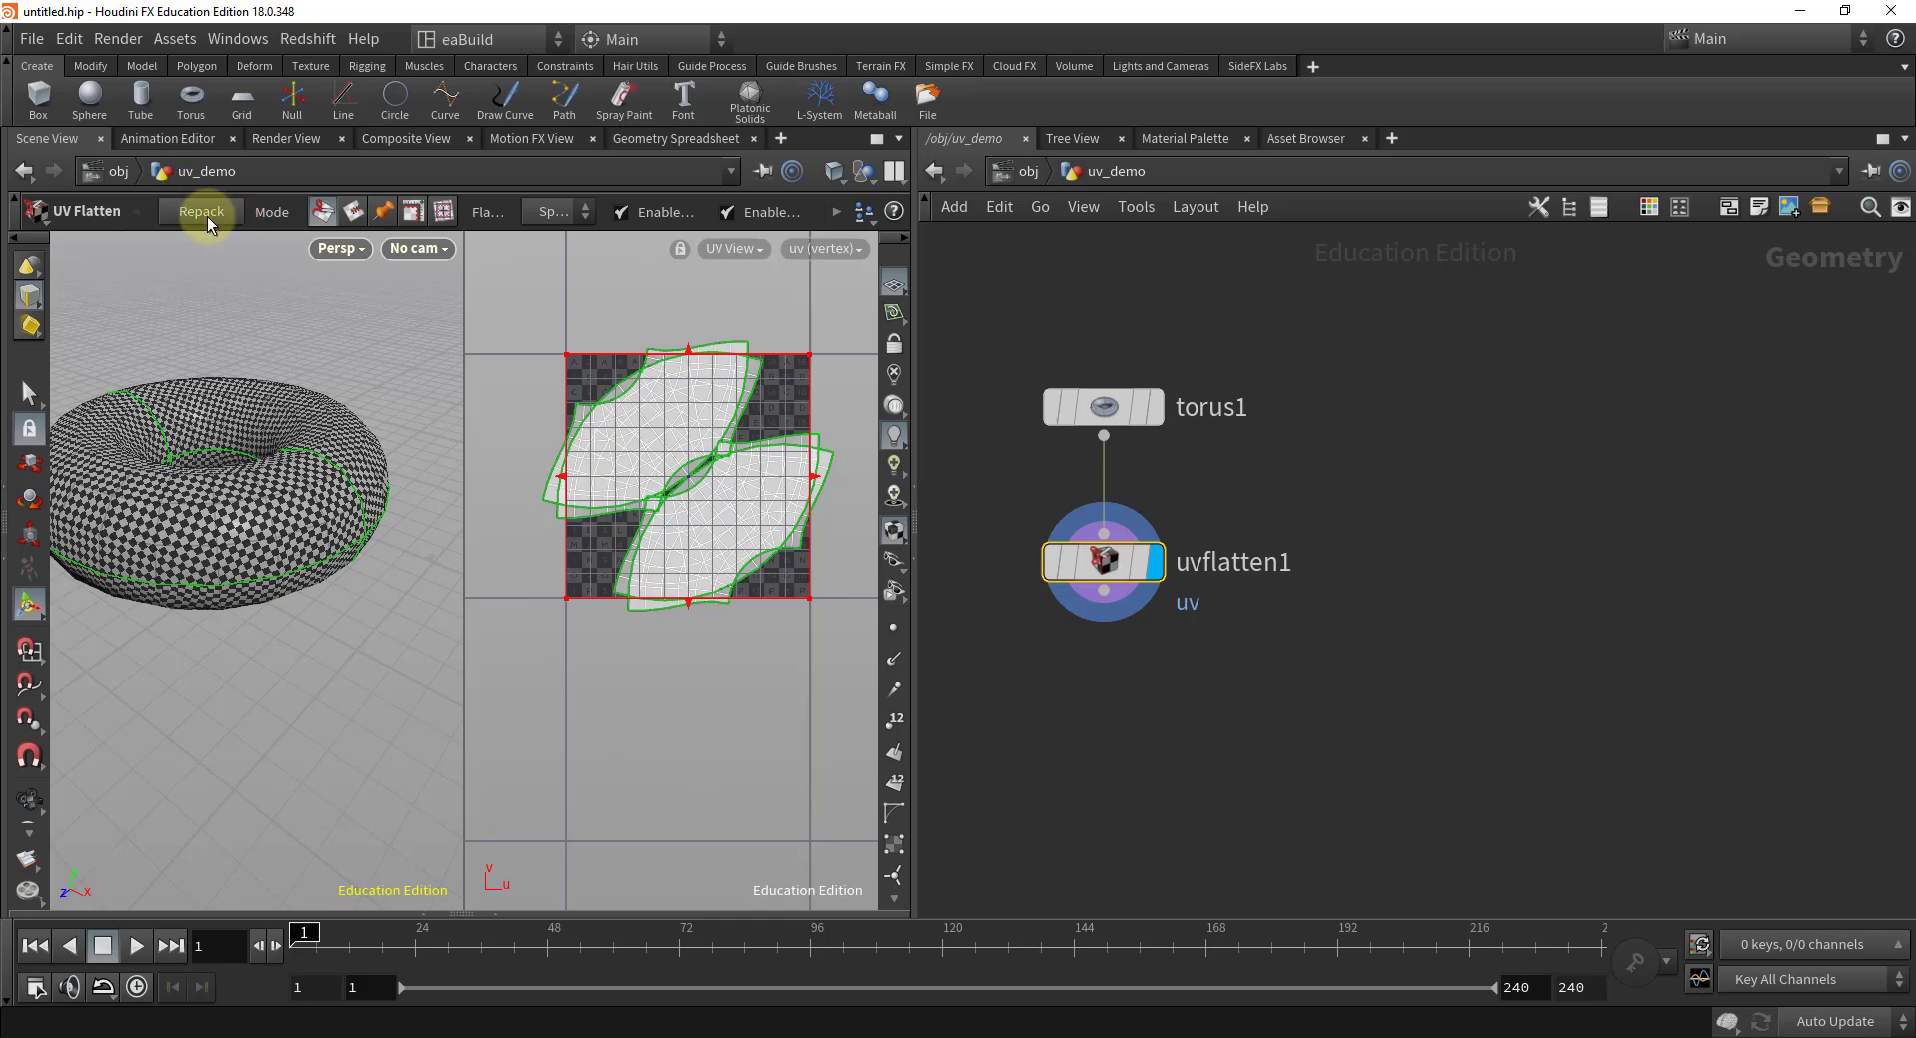
{"action": "left_click", "coordinate": [207, 216]}
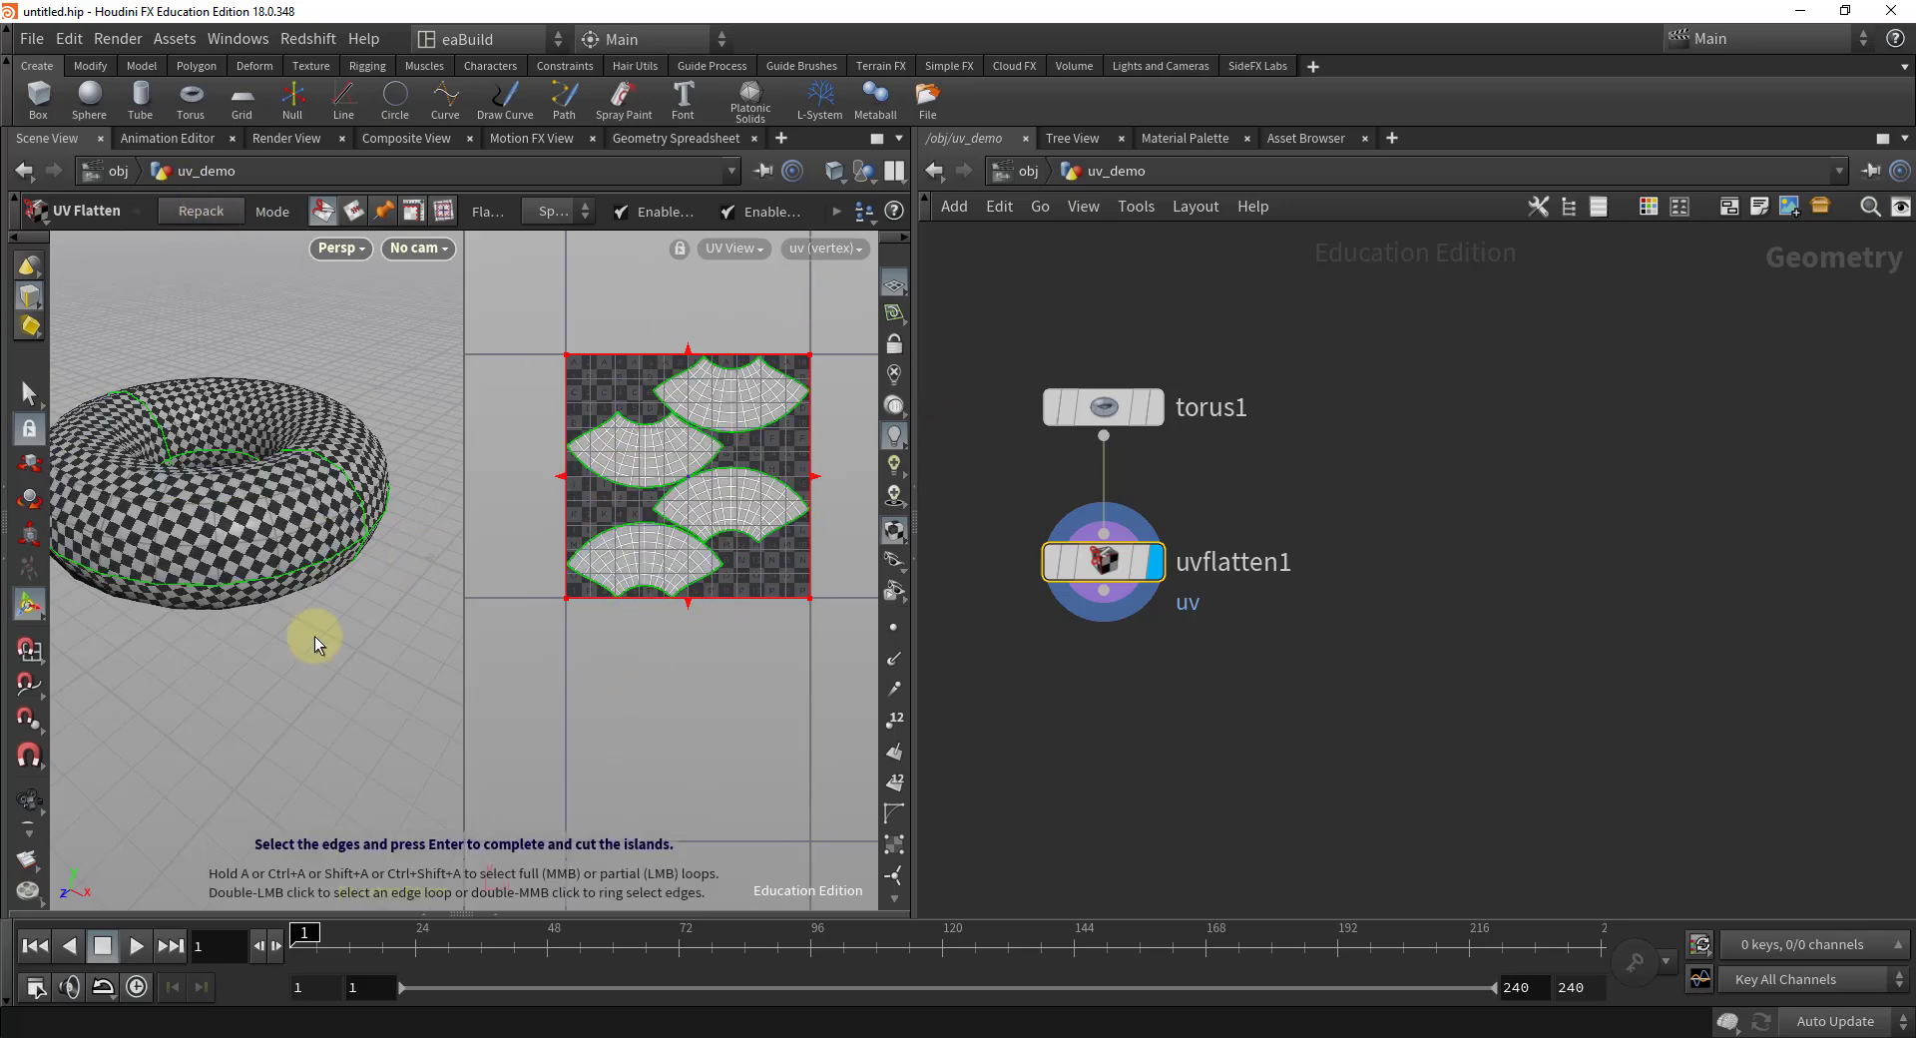
{"action": "key", "text": "Escape"}
{"action": "mouse_move", "coordinate": [313, 658]}
{"action": "left_mouse_down"}
{"action": "mouse_move", "coordinate": [359, 649]}
{"action": "mouse_move", "coordinate": [338, 667]}
{"action": "left_mouse_up"}
{"action": "key", "text": "Return"}
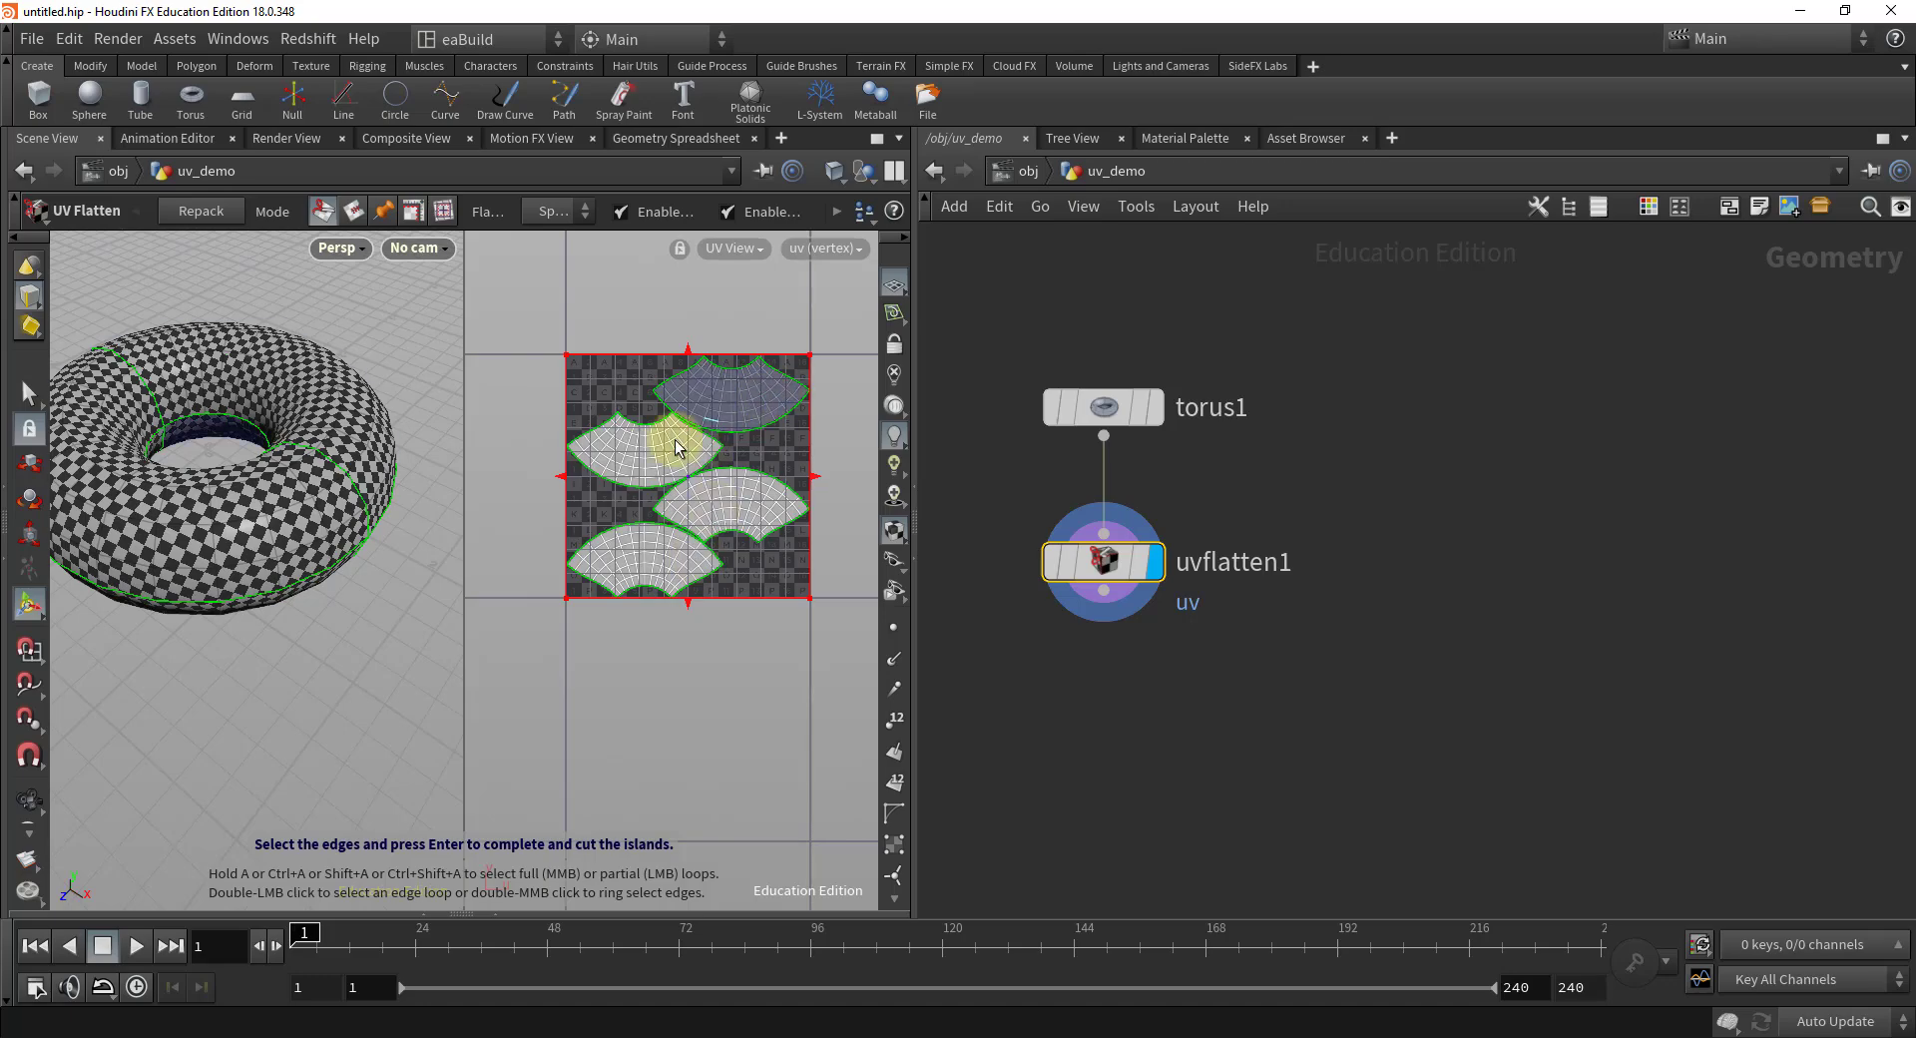
- Add a UV Quick Shade node to the network beneath uvflatten1
{"action": "key", "text": "Escape"}
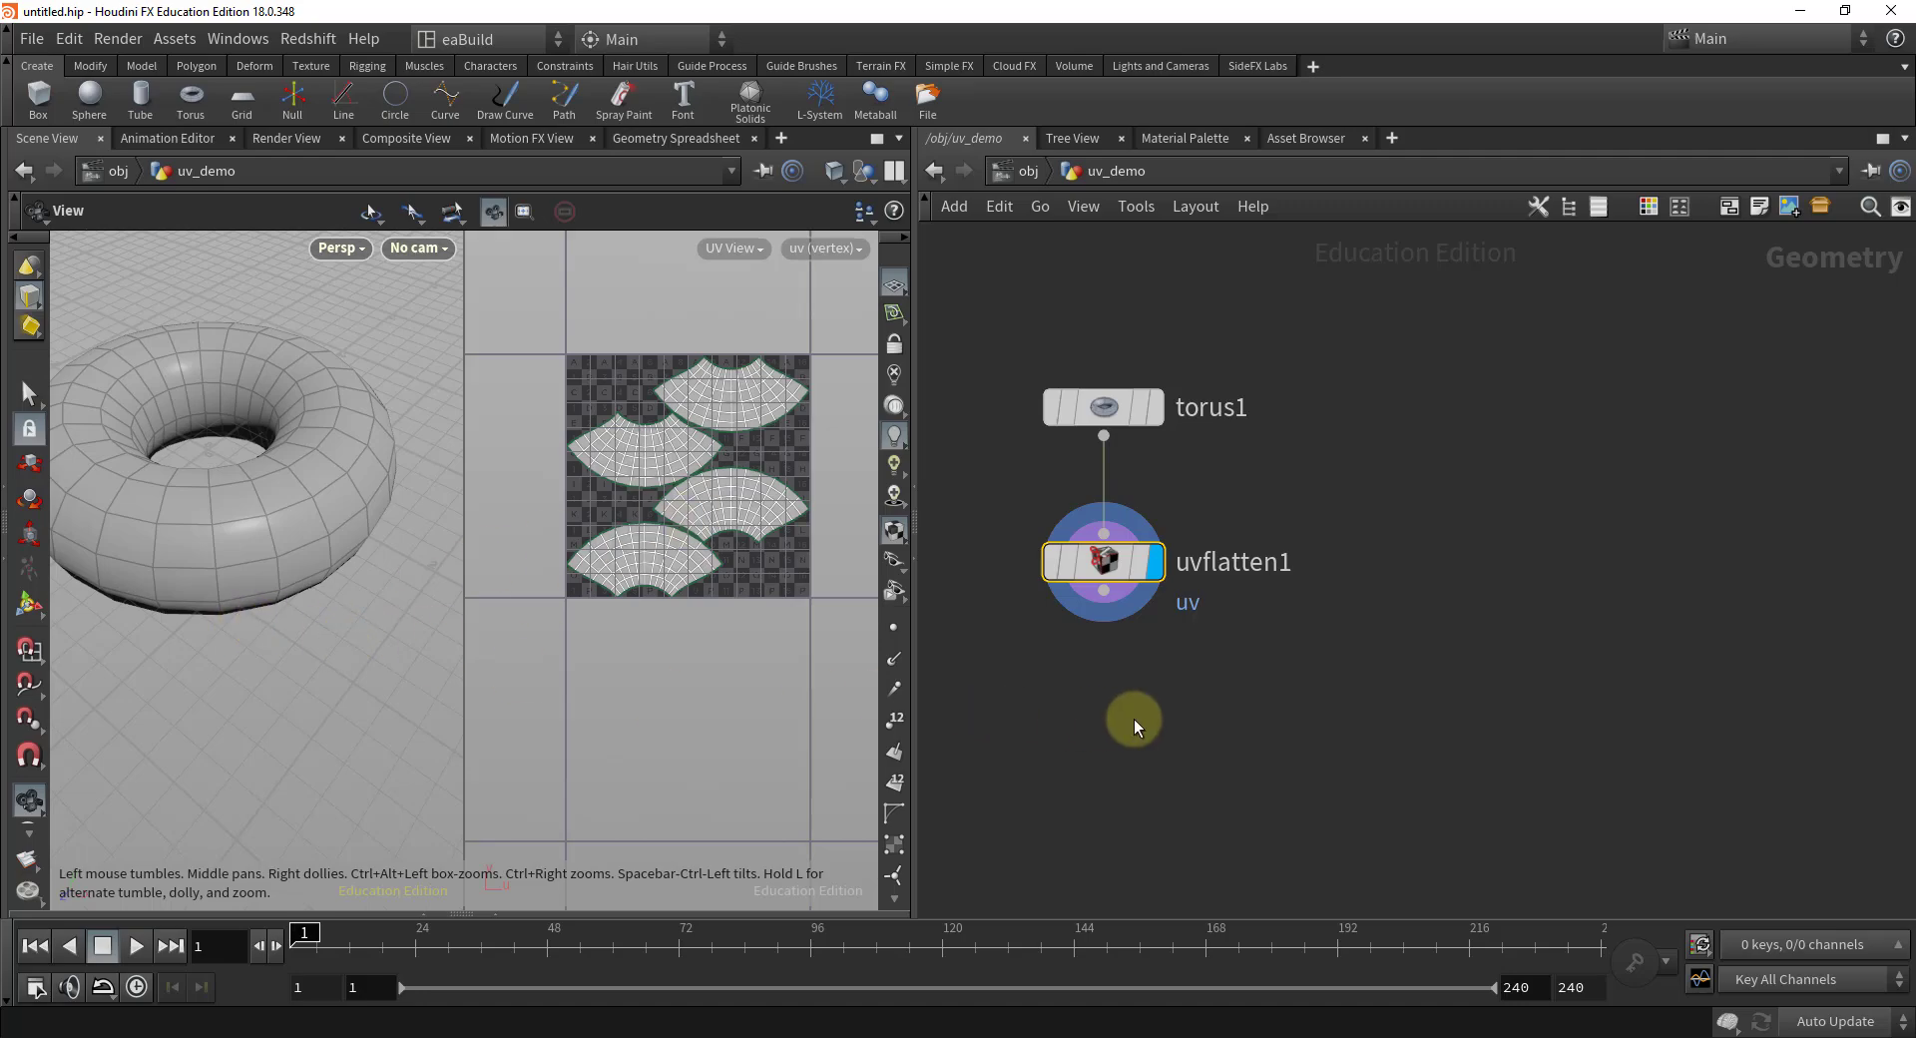
{"action": "key", "text": "Tab"}
{"action": "type", "text": "uvq"}
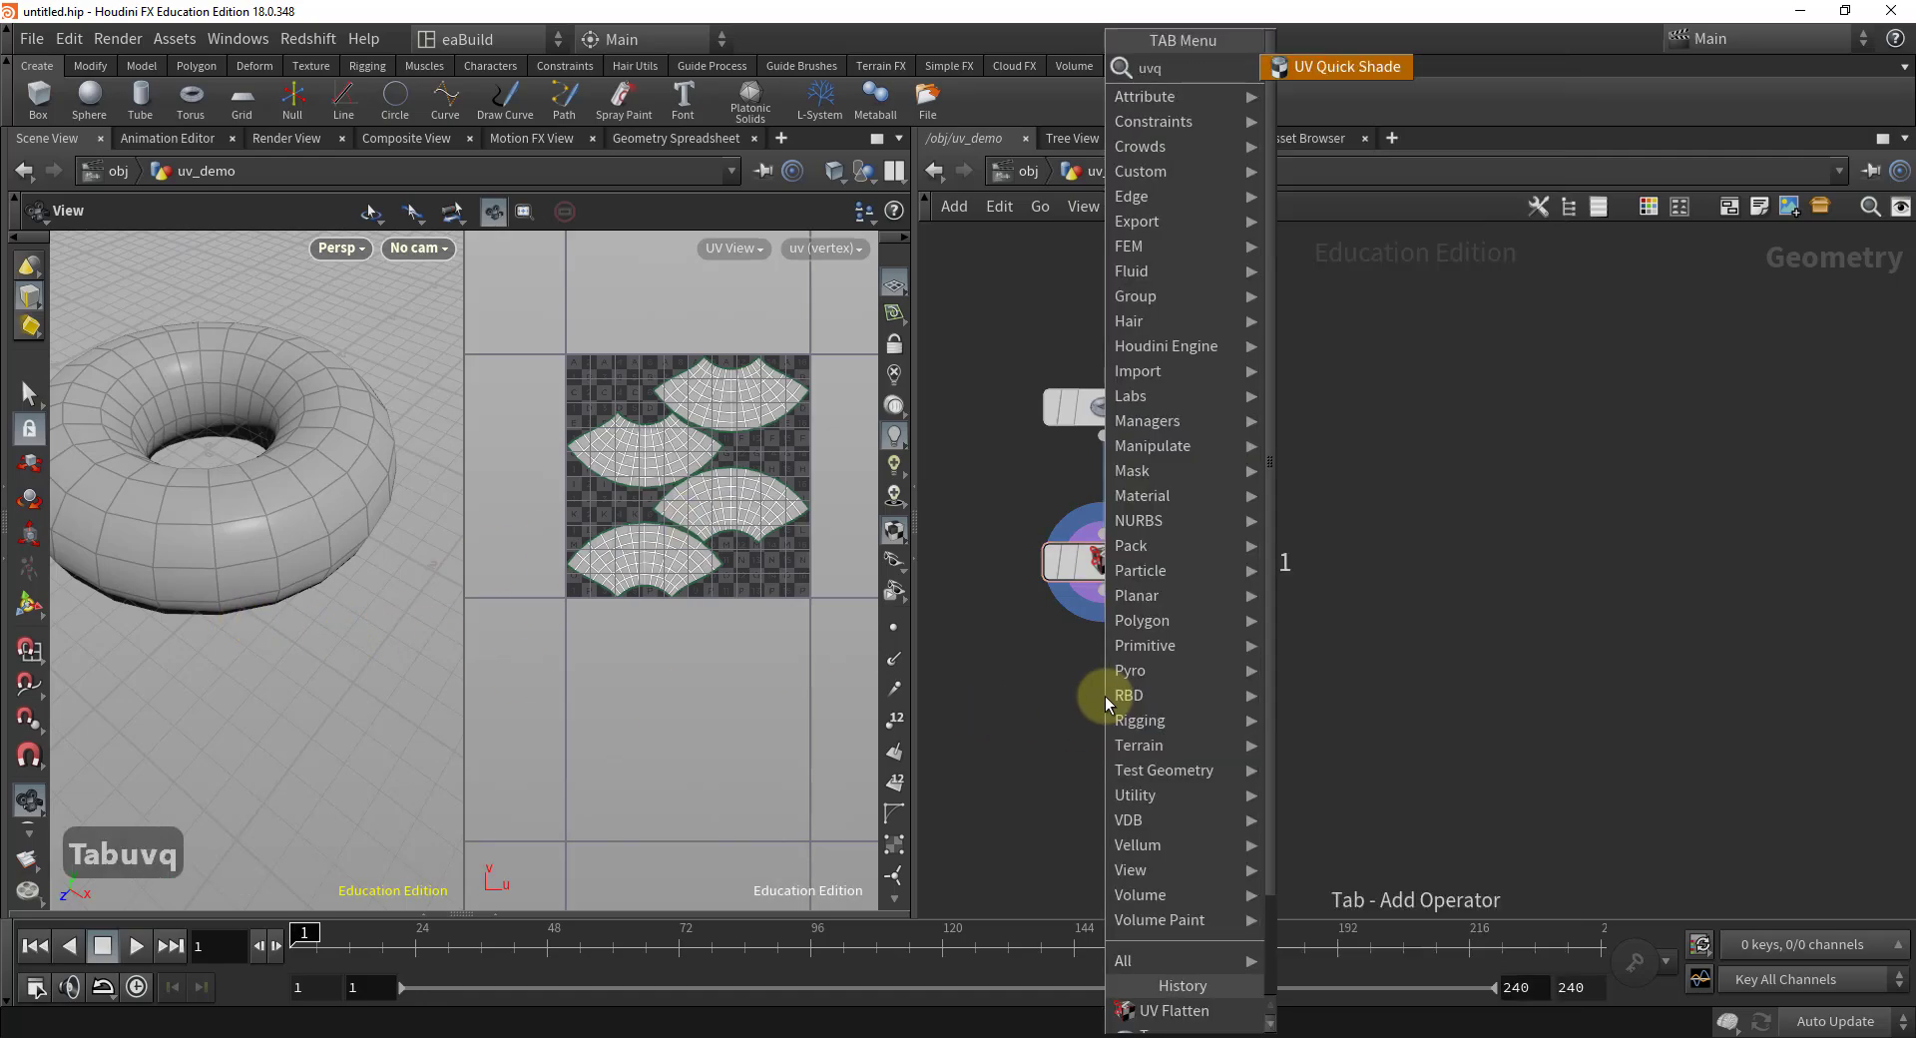
{"action": "type", "text": "u"}
{"action": "key", "text": "Return"}
{"action": "left_click", "coordinate": [1068, 698]}
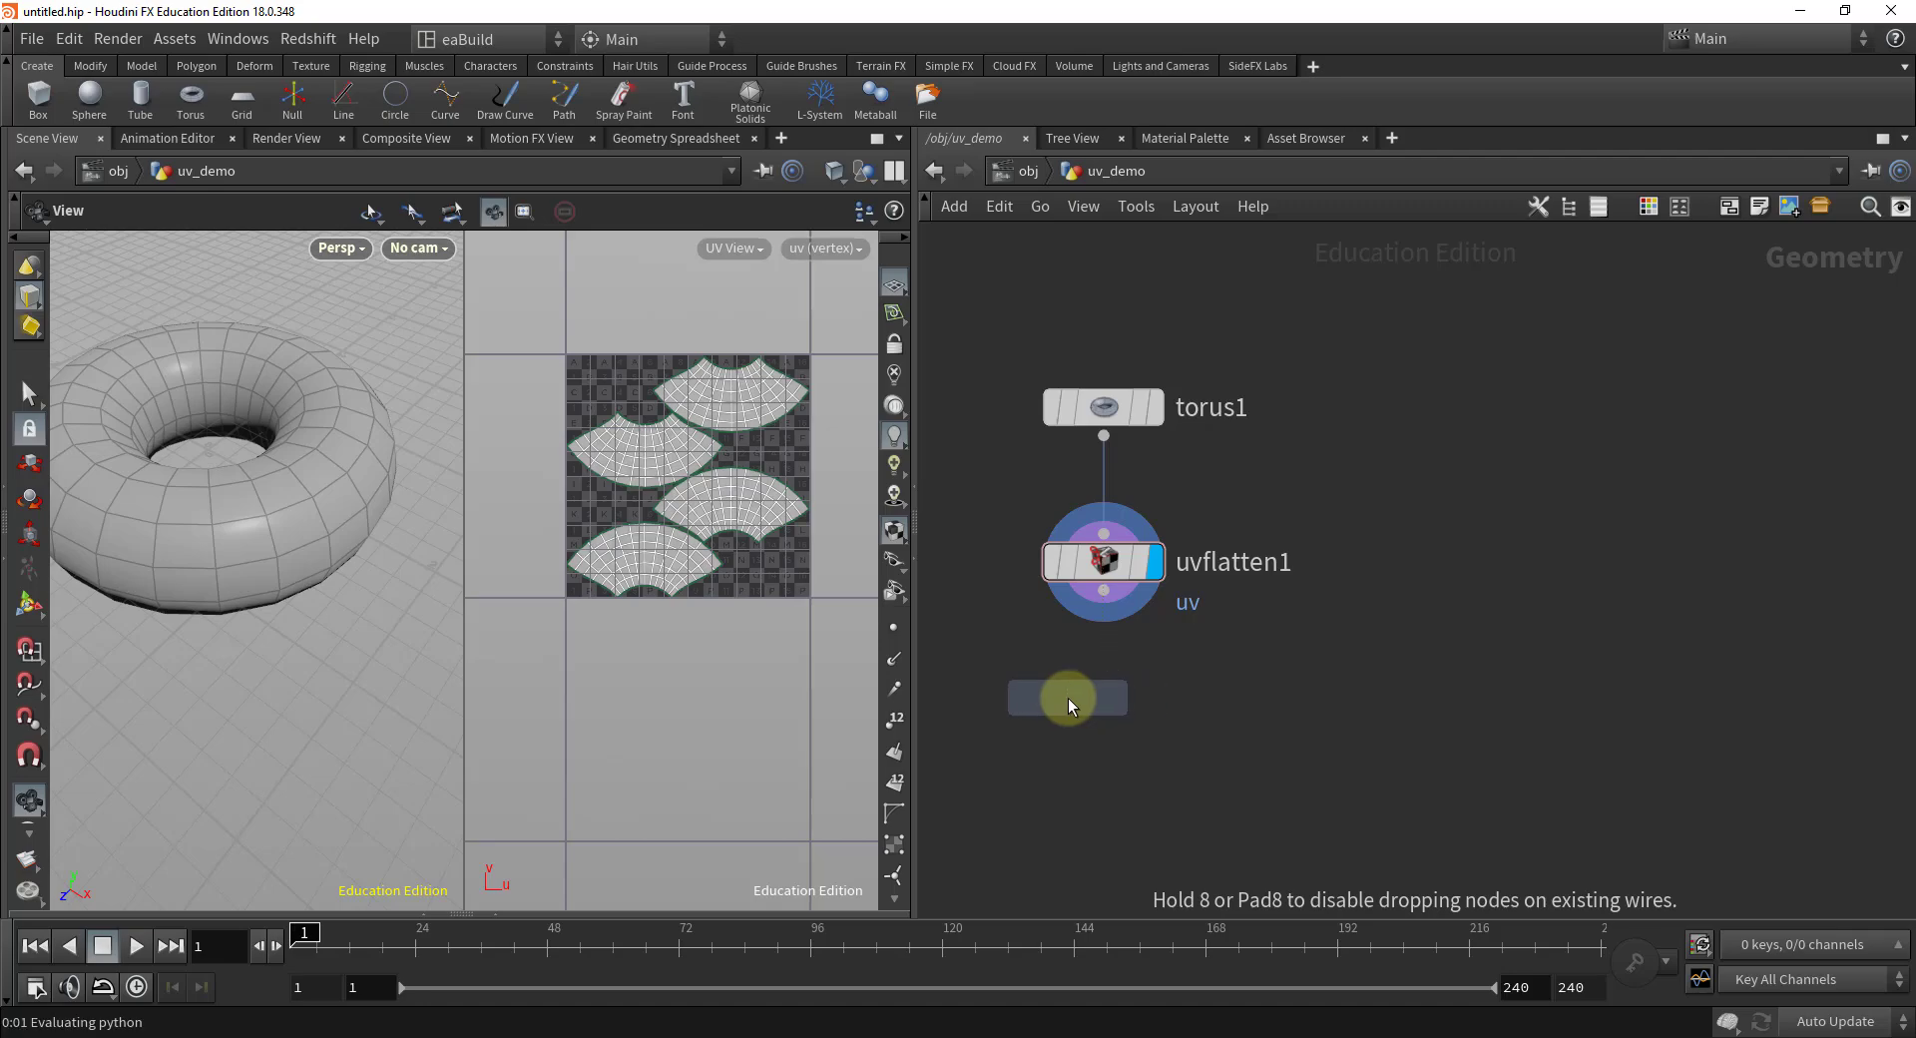
- Wire uvflatten1 into uvquickshade1, display the result and inspect the grid texture around the torus
{"action": "left_click_drag", "start_coordinate": [1105, 597], "coordinate": [1068, 667]}
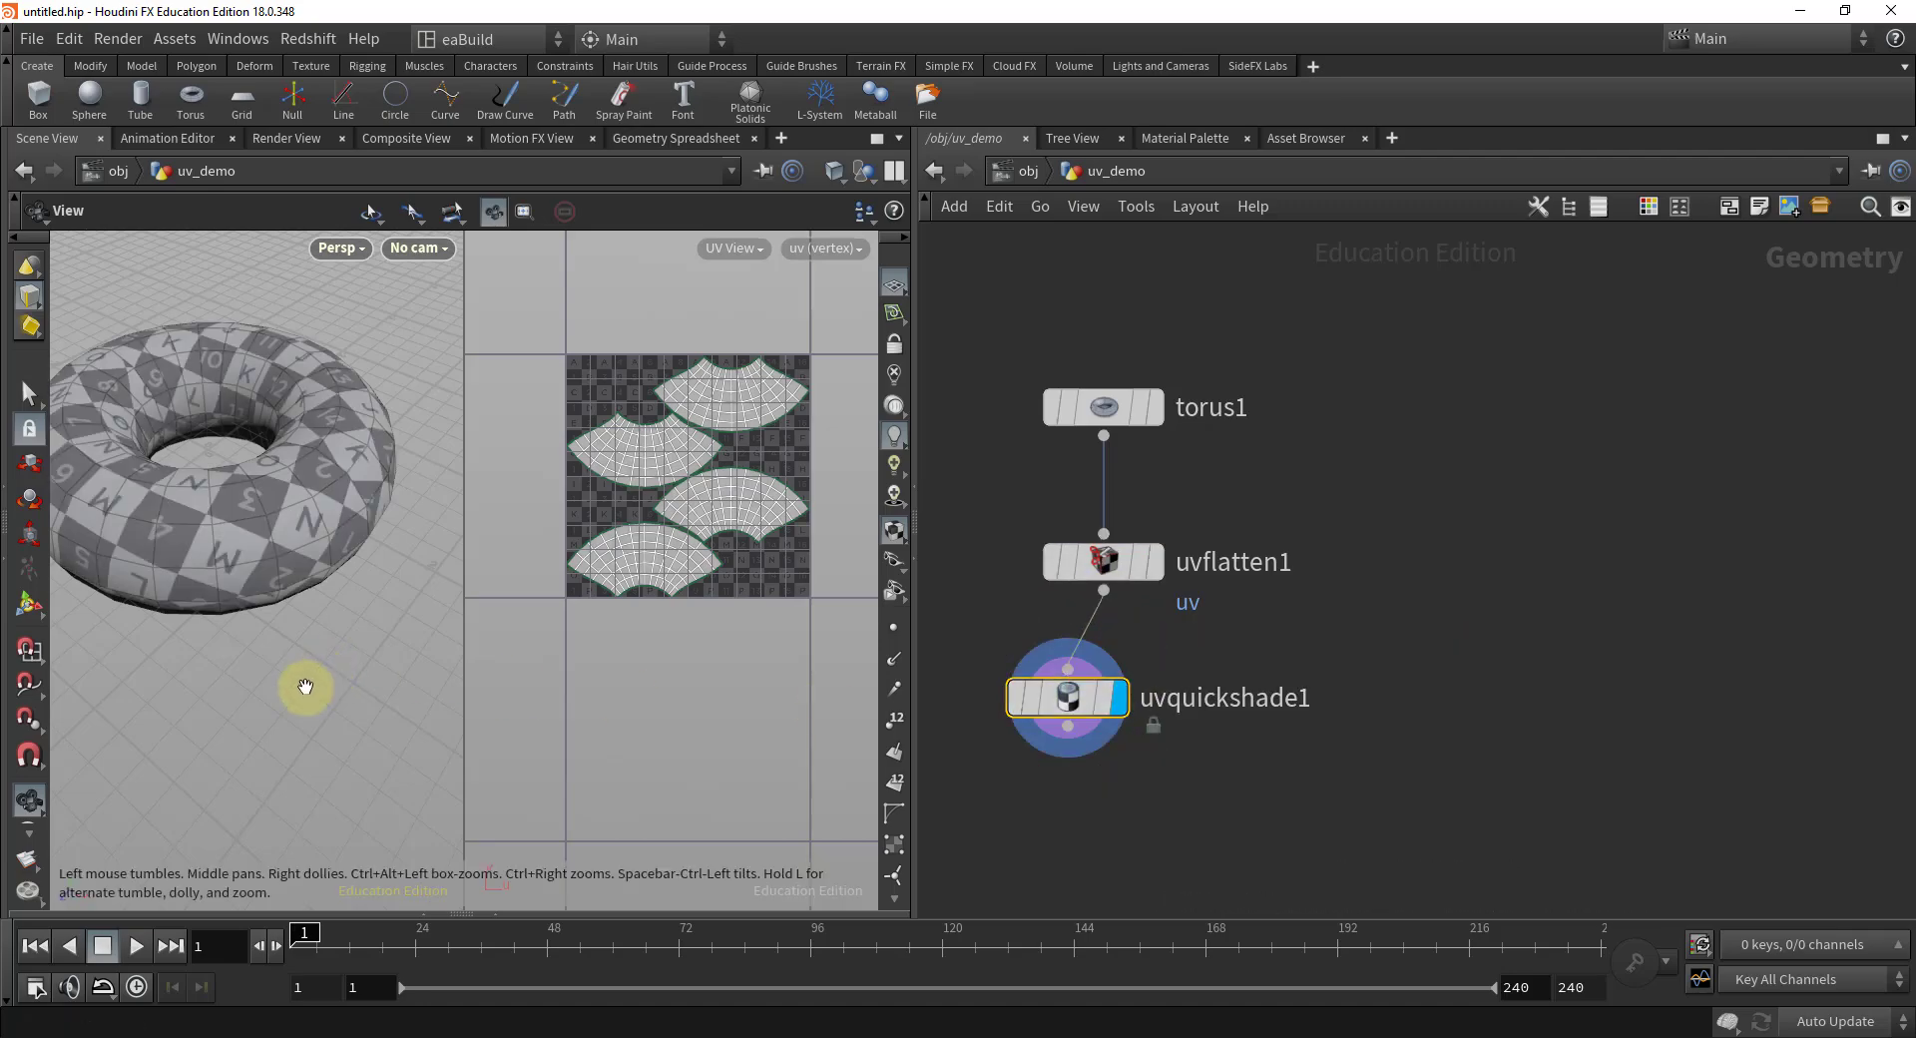
{"action": "left_click_drag", "start_coordinate": [305, 687], "coordinate": [177, 720]}
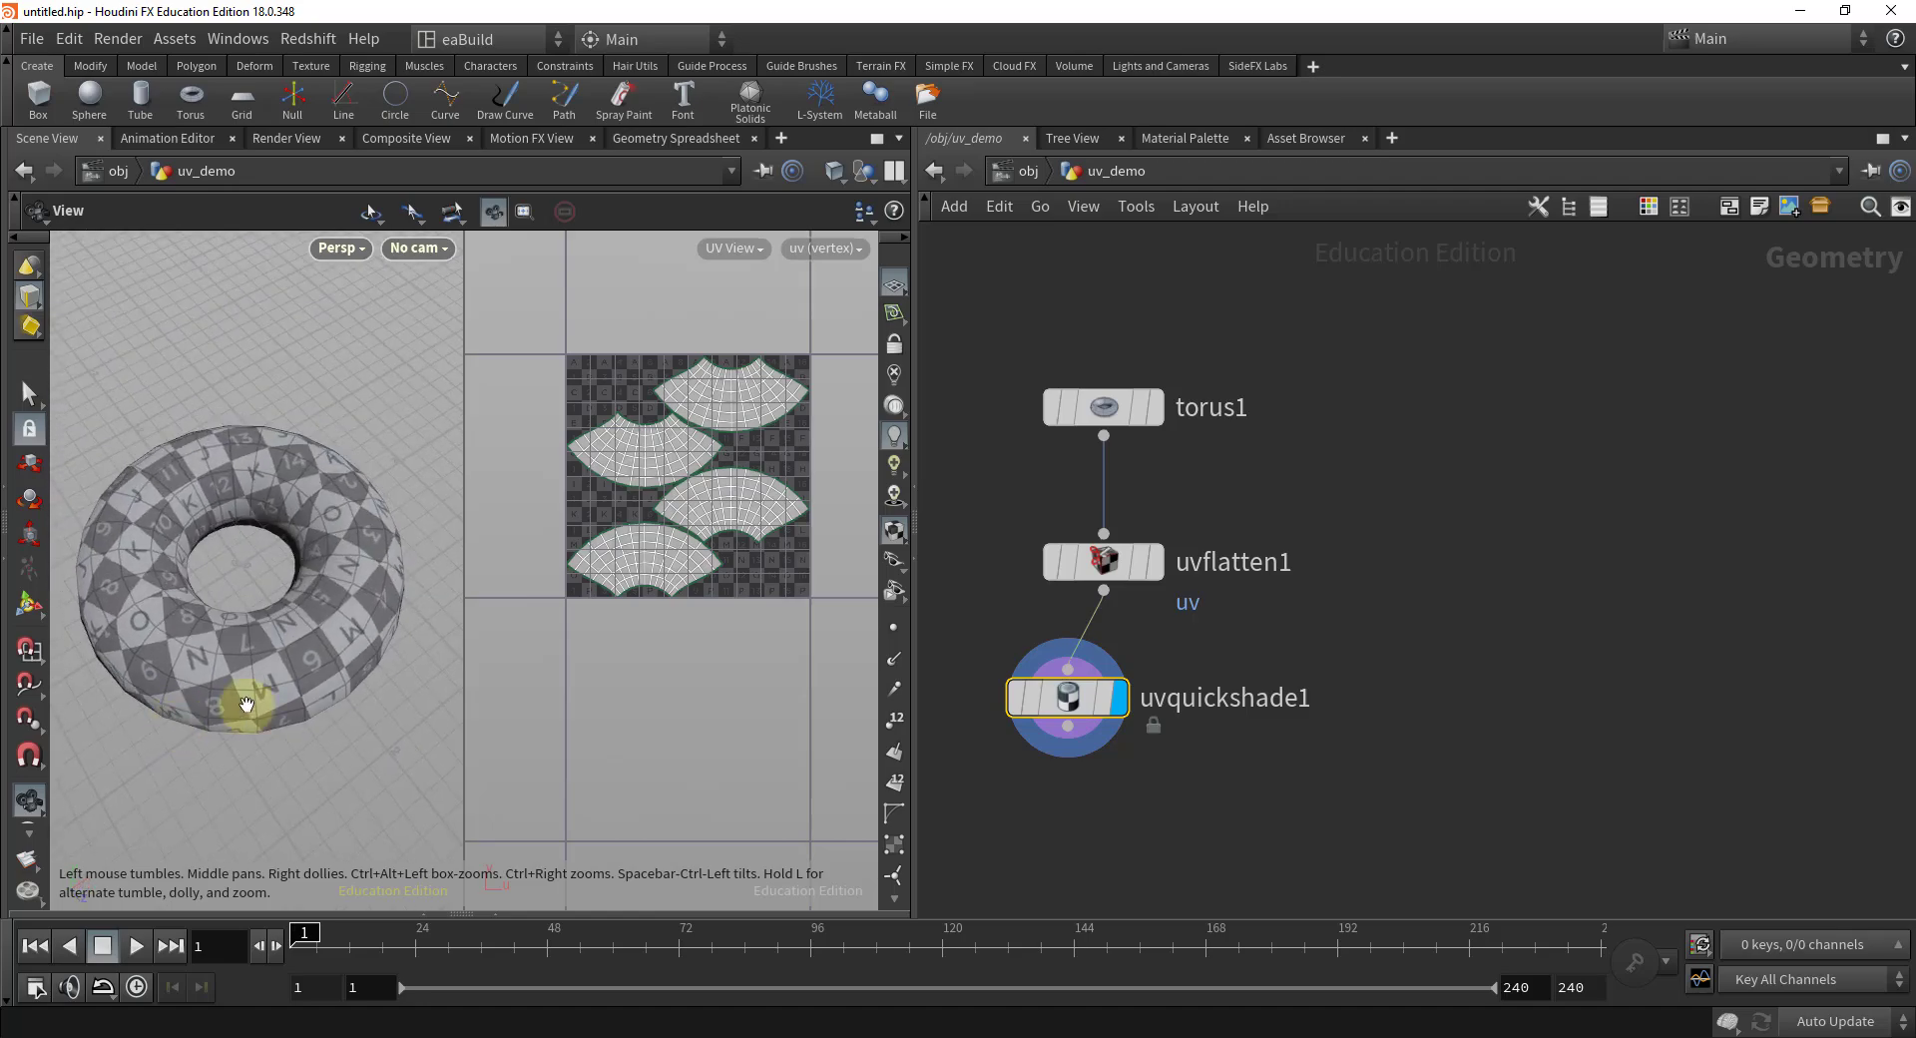
{"action": "left_click_drag", "start_coordinate": [232, 482], "coordinate": [248, 555]}
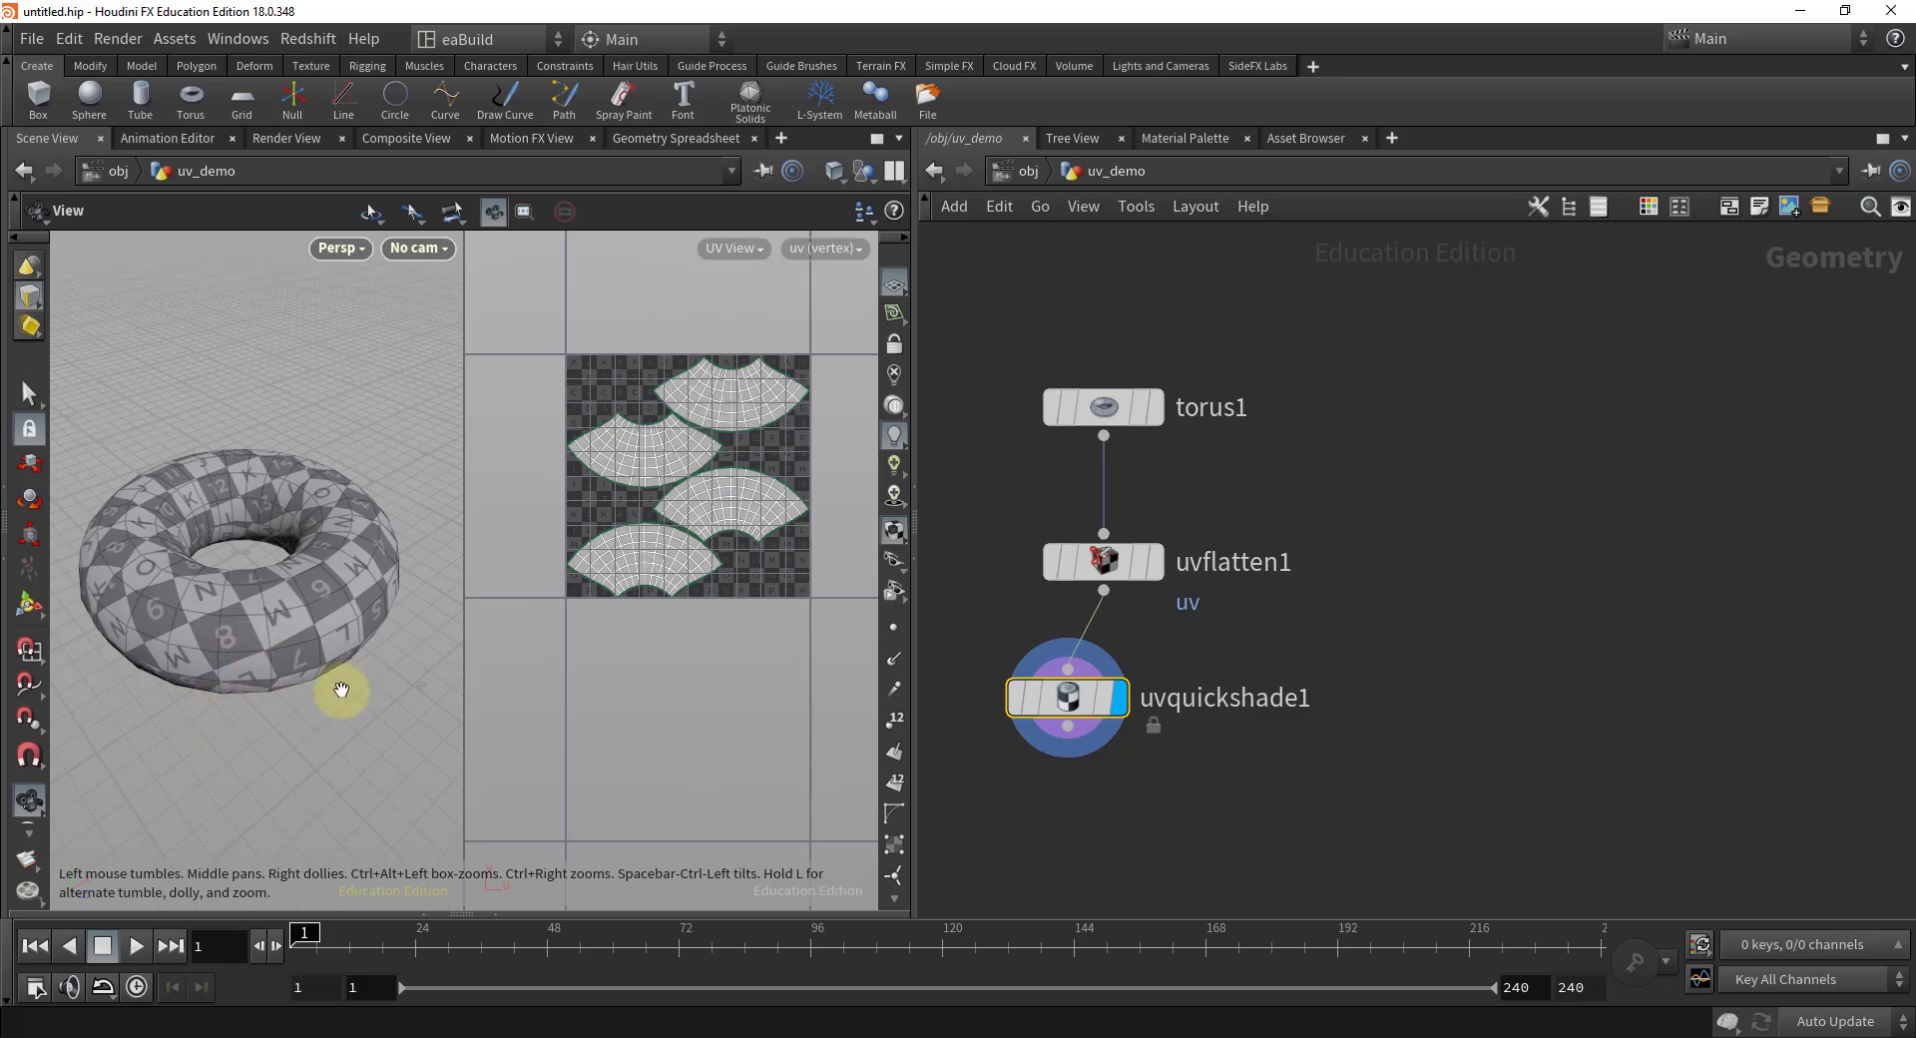
- Display uvflatten1 again and switch the UV Flatten tool to Sew Back Cut Seams
{"action": "left_click", "coordinate": [1145, 564]}
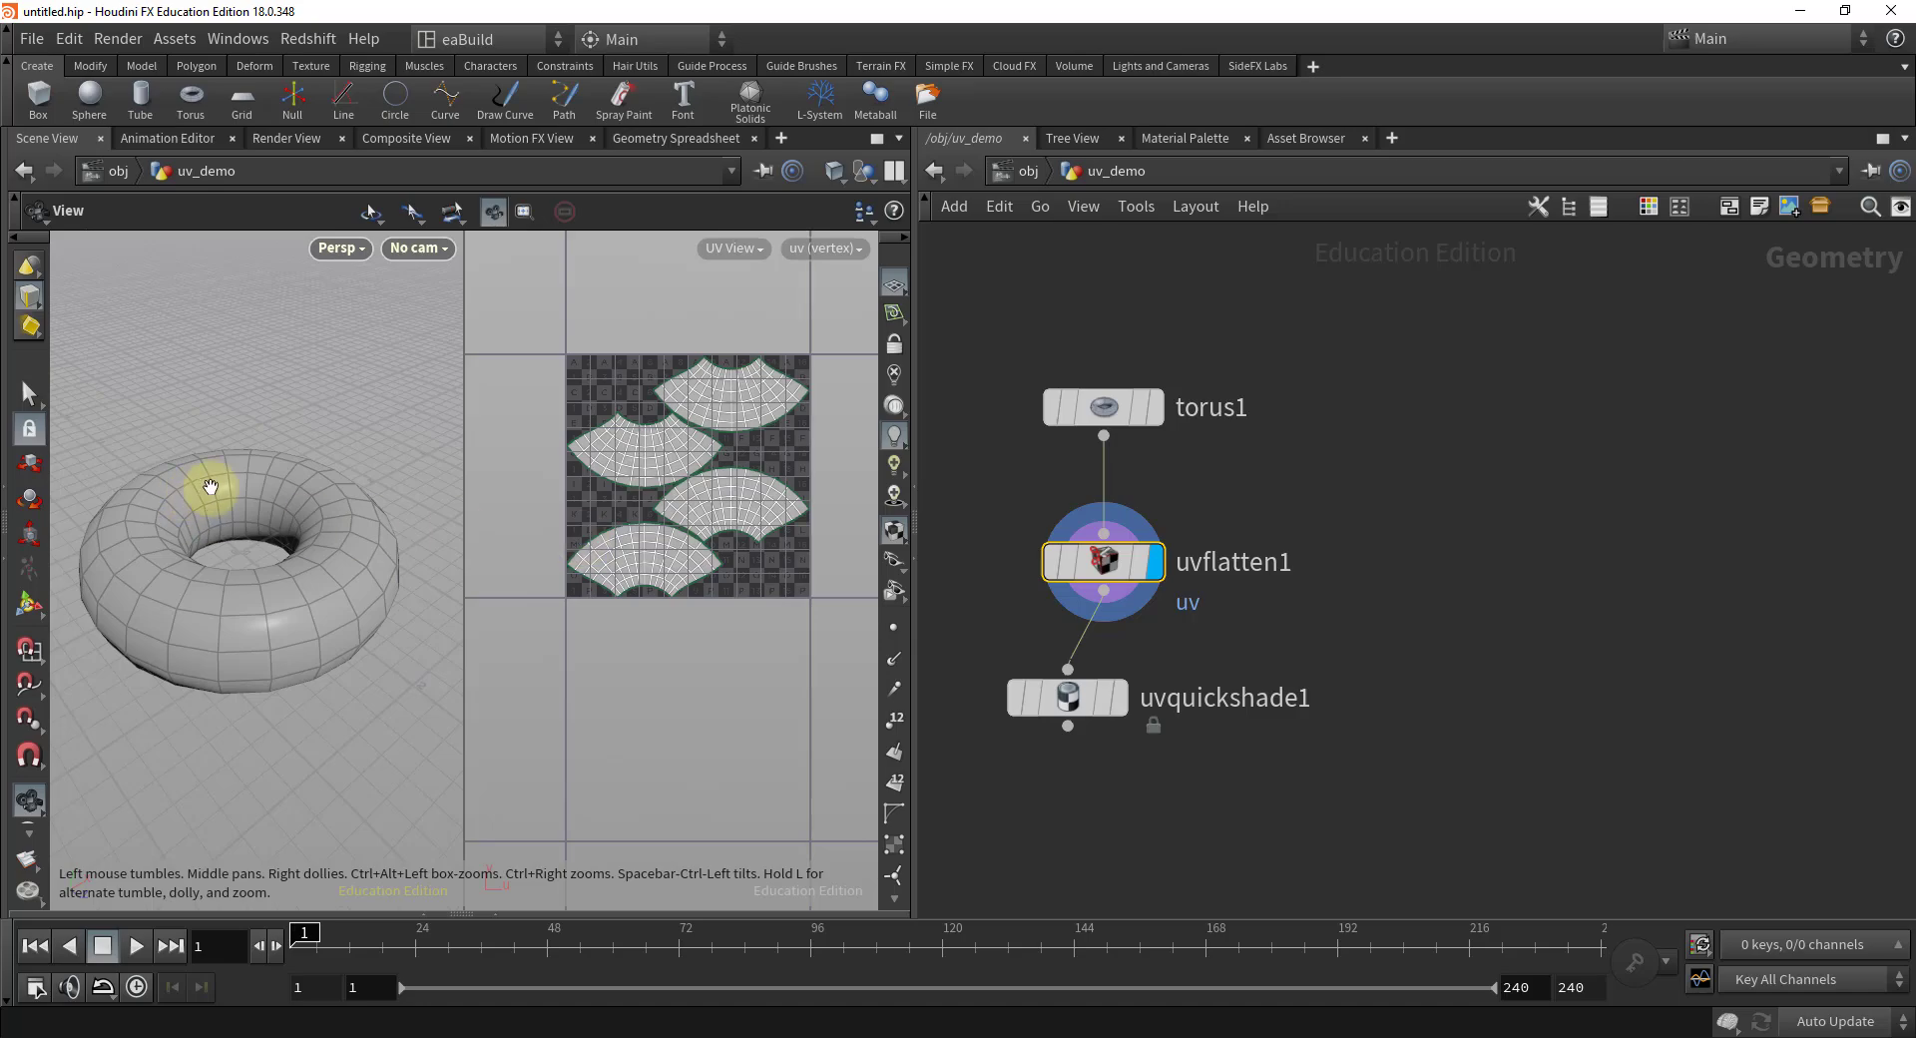
{"action": "key", "text": "Return"}
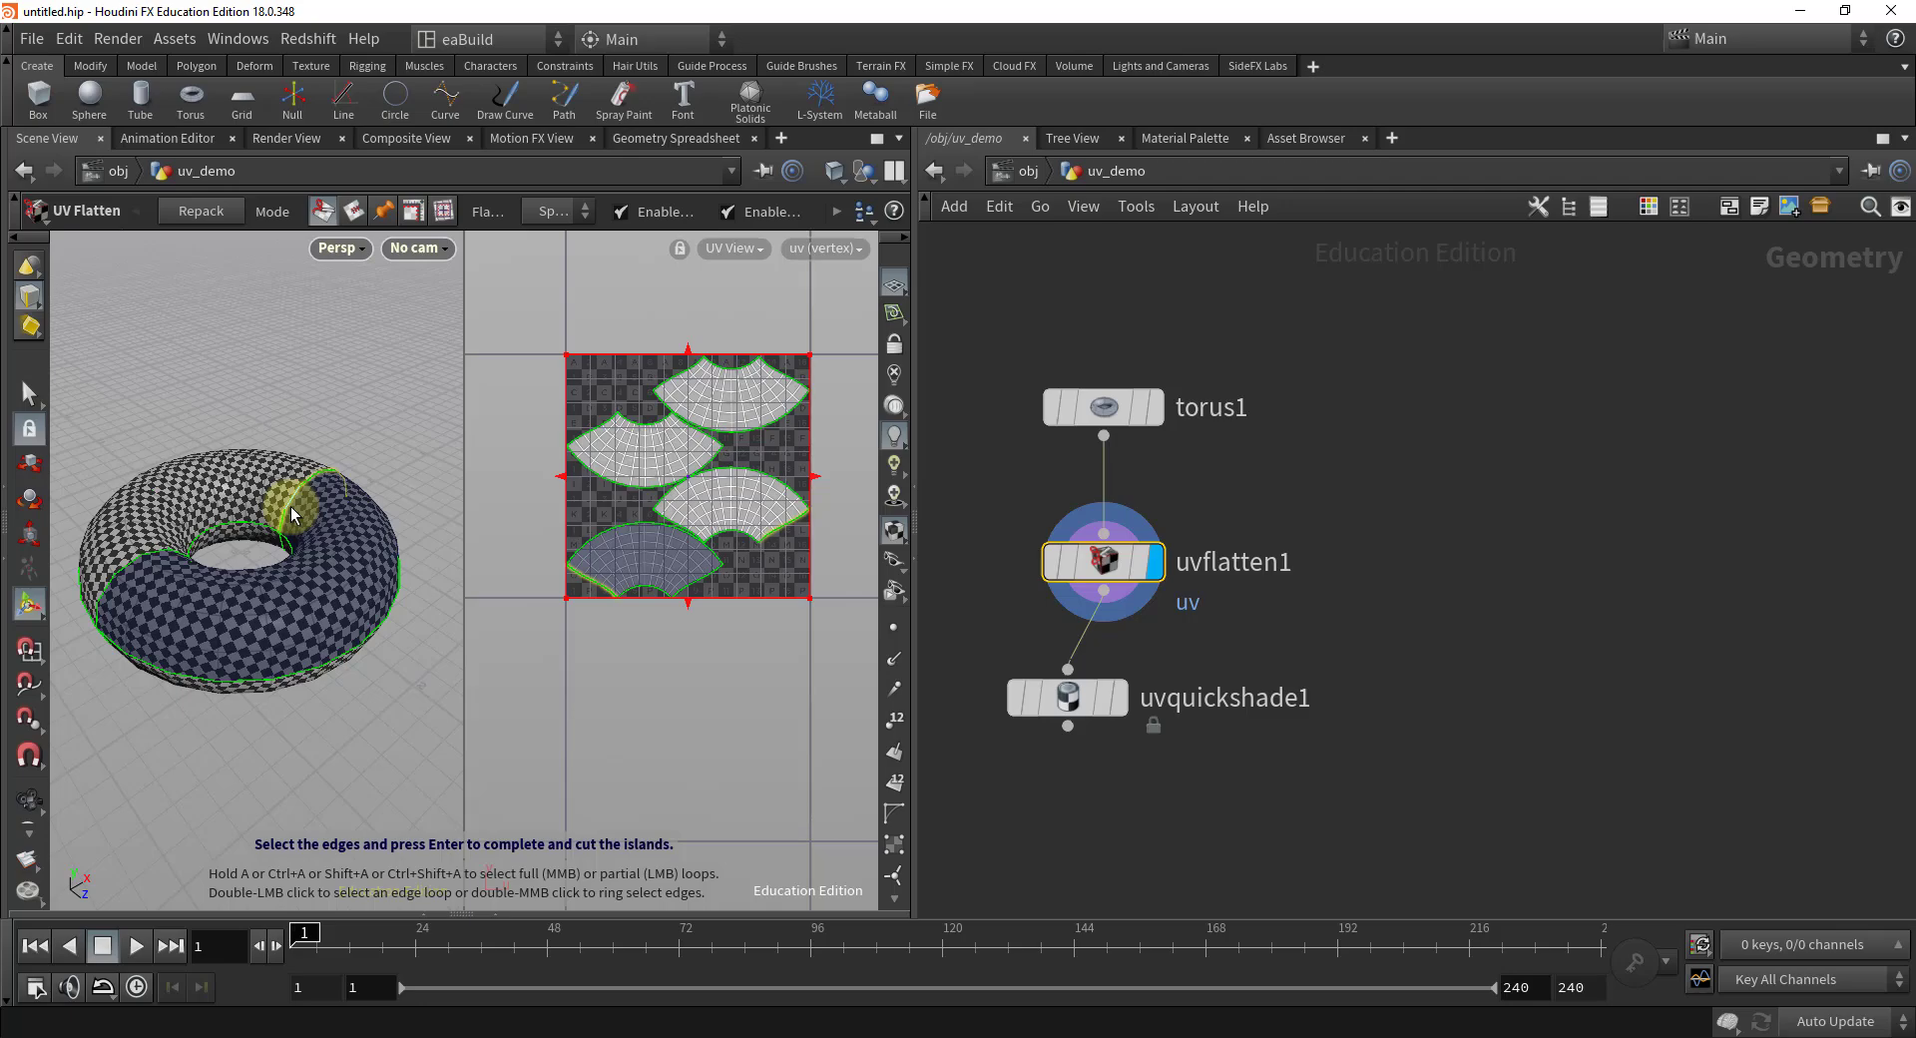
{"action": "left_click", "coordinate": [290, 506]}
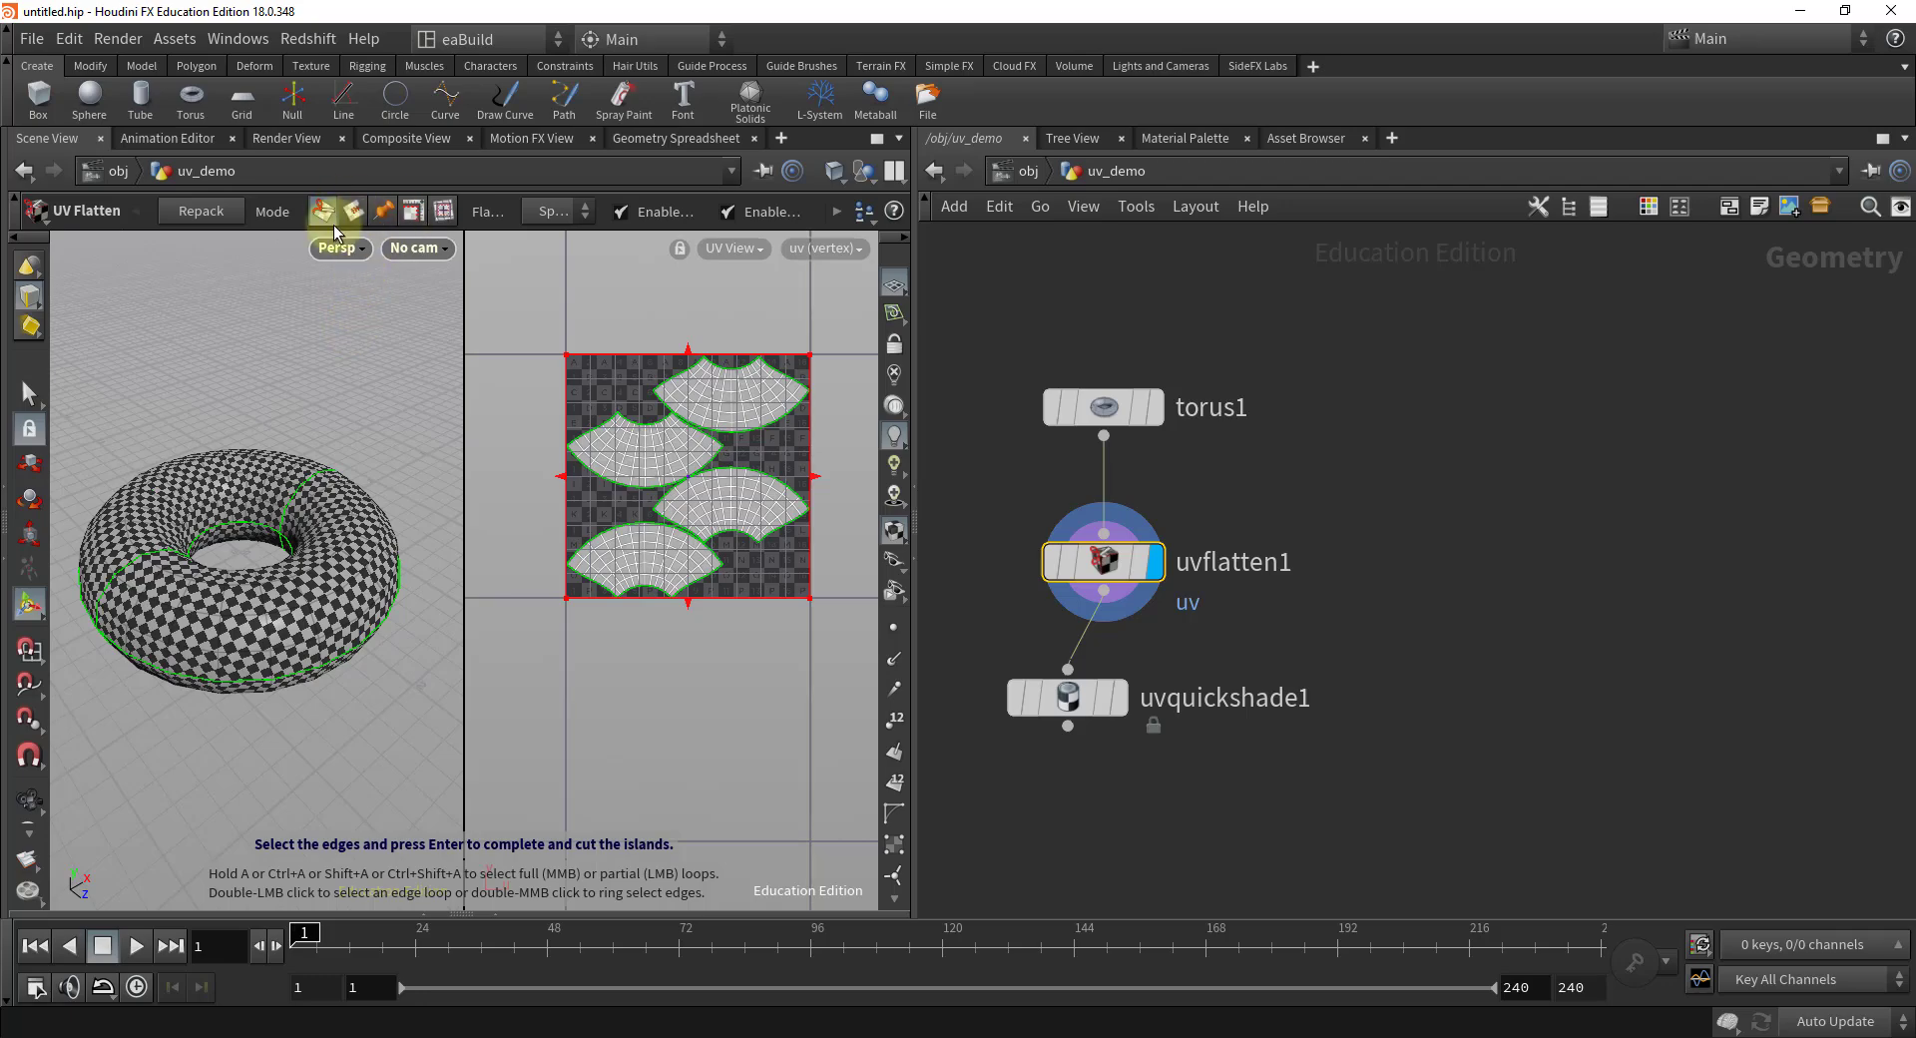
{"action": "right_click", "coordinate": [321, 379]}
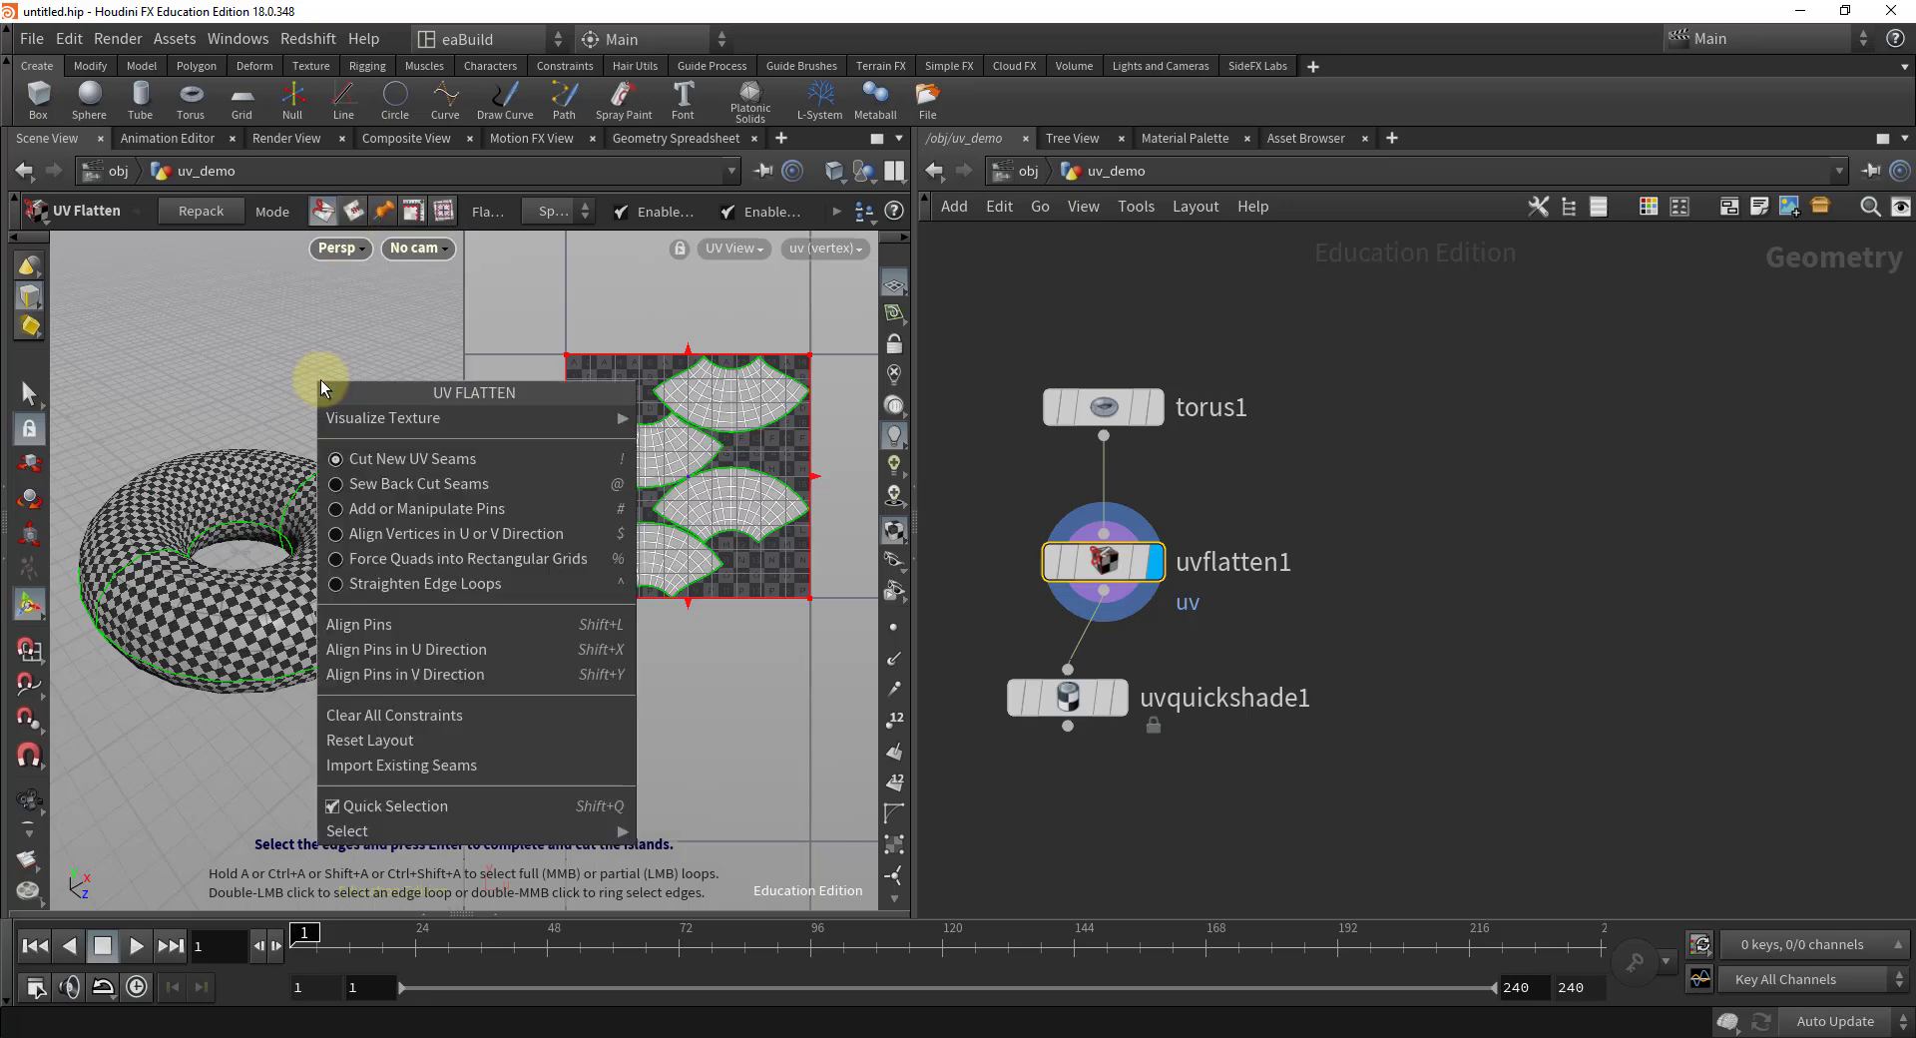
{"action": "left_click", "coordinate": [393, 487]}
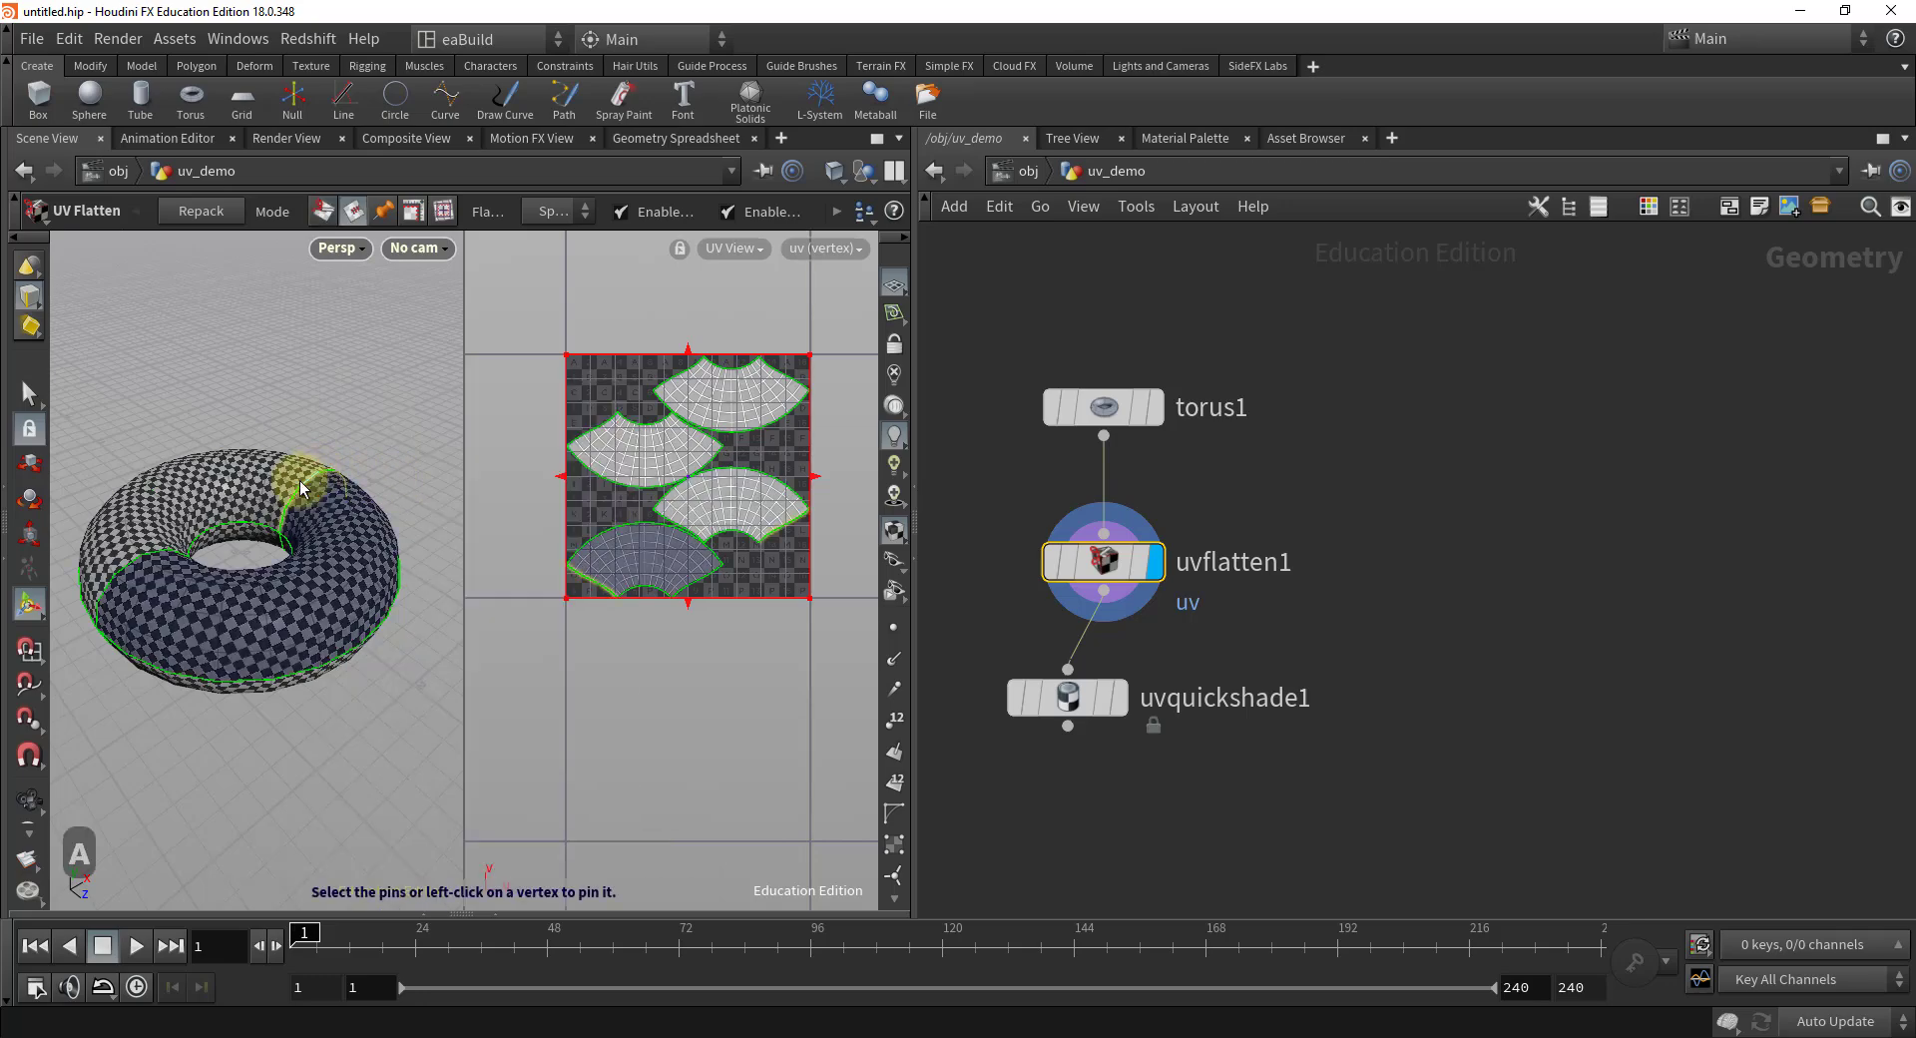
- Sew back the seam around the torus's tube on the far side of the hole
{"action": "key", "text": "a"}
{"action": "key", "text": "a"}
{"action": "key", "text": "a"}
{"action": "key", "text": "a"}
{"action": "key", "text": "a"}
{"action": "key", "text": "a"}
{"action": "key", "text": "a"}
{"action": "key", "text": "a"}
{"action": "key", "text": "a"}
{"action": "key", "text": "a"}
{"action": "key", "text": "a"}
{"action": "key", "text": "a"}
{"action": "key", "text": "a"}
{"action": "key", "text": "a"}
{"action": "key", "text": "a"}
{"action": "key", "text": "a"}
{"action": "key", "text": "a"}
{"action": "key", "text": "a"}
{"action": "key", "text": "a"}
{"action": "key", "text": "a"}
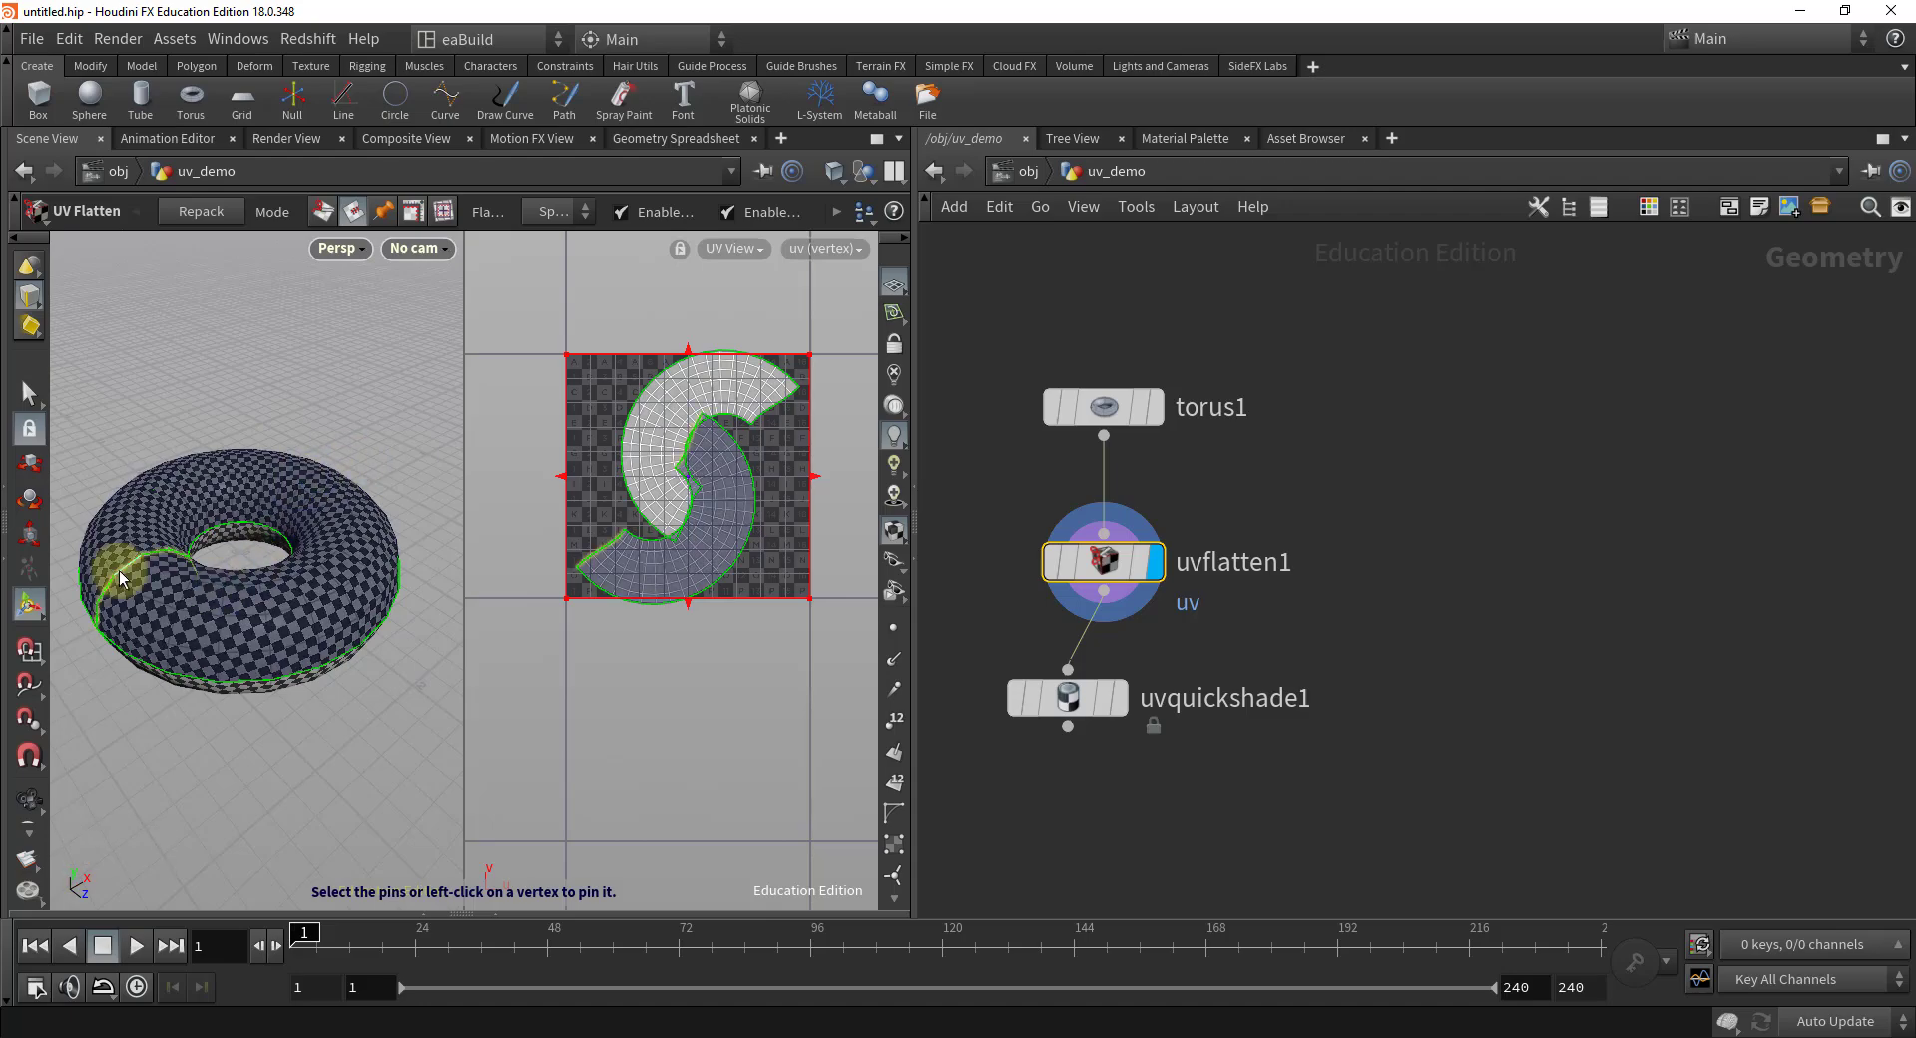
- Sew back the other seam around the torus's tube, keeping only the outer and inner loop cuts
{"action": "key", "text": "a"}
{"action": "key", "text": "a"}
{"action": "key", "text": "a"}
{"action": "key", "text": "a"}
{"action": "key", "text": "a"}
{"action": "key", "text": "a"}
{"action": "key", "text": "a"}
{"action": "key", "text": "a"}
{"action": "key", "text": "a"}
{"action": "key", "text": "a"}
{"action": "key", "text": "a"}
{"action": "key", "text": "a"}
{"action": "key", "text": "a"}
{"action": "key", "text": "a"}
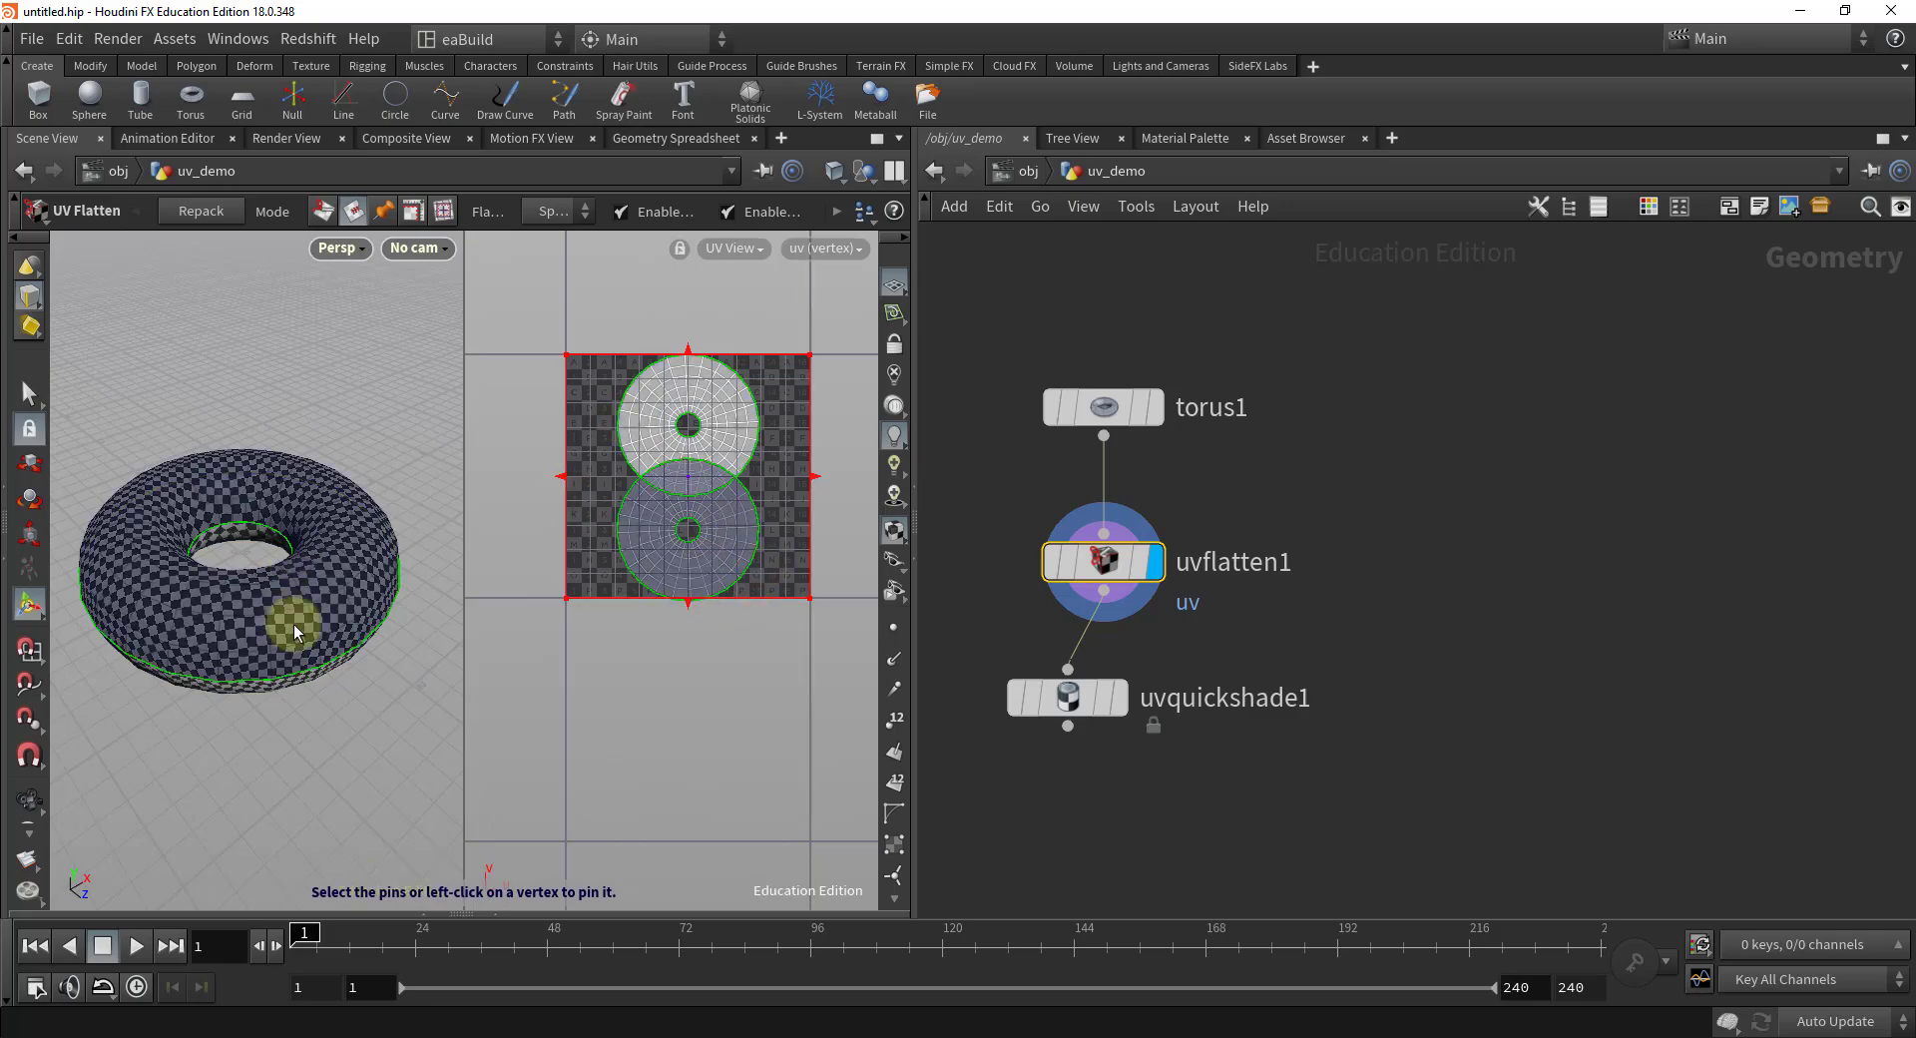
{"action": "key", "text": "Escape"}
{"action": "left_click_drag", "start_coordinate": [342, 768], "coordinate": [316, 736]}
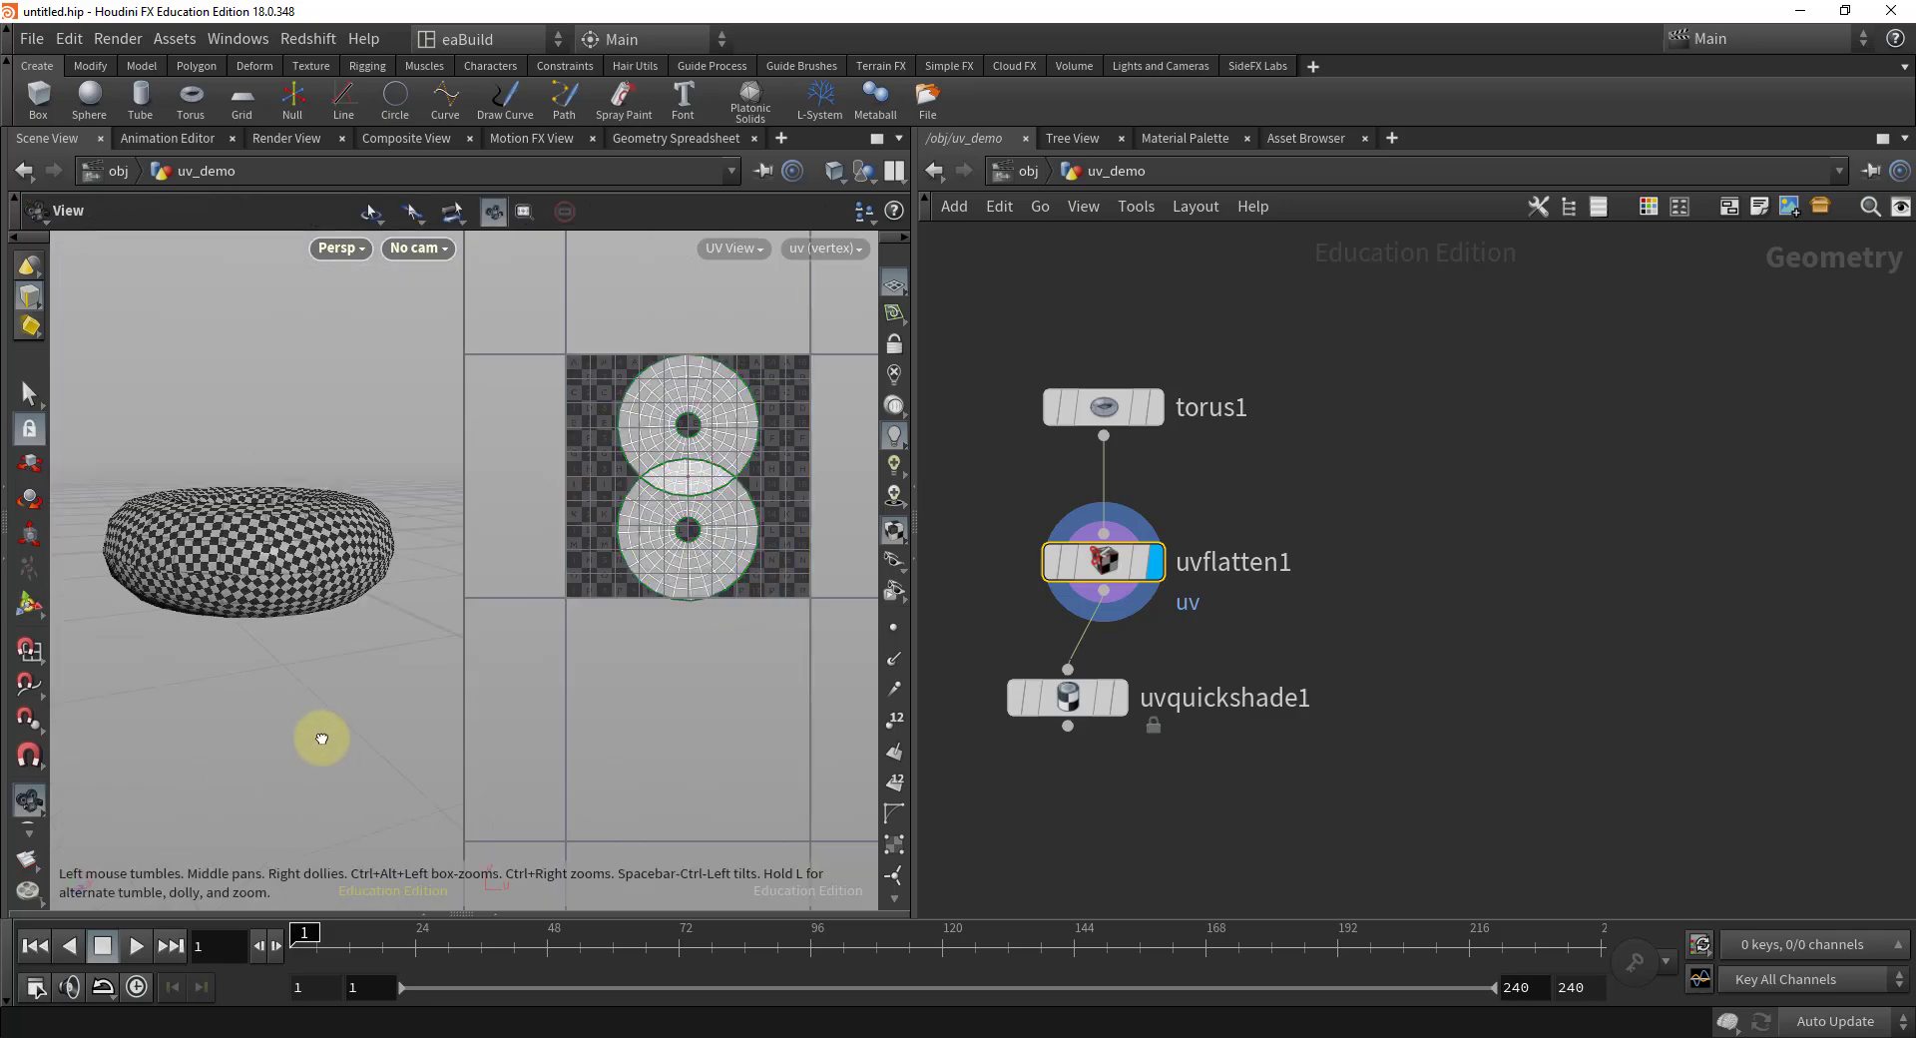
{"action": "key", "text": "Return"}
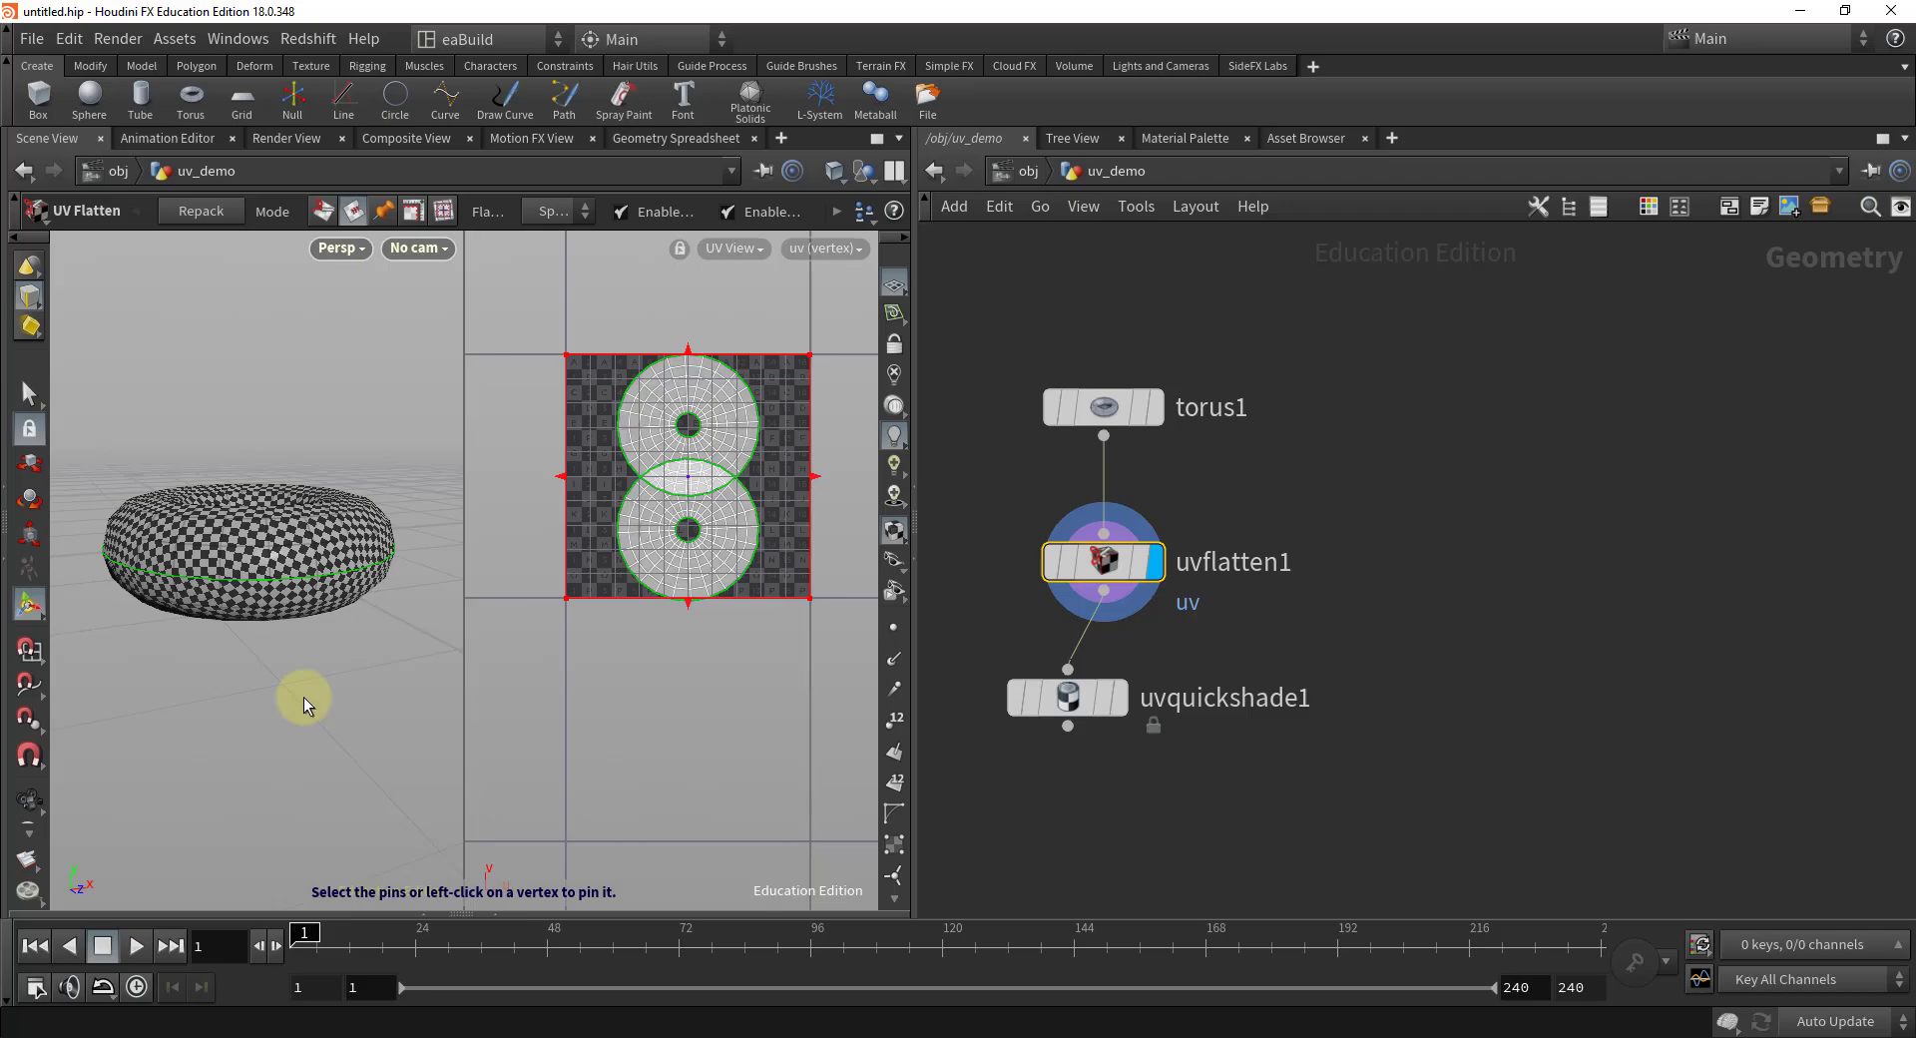
- Repack the torus's two overlapping UV islands in uvflatten1 within the UV tile
{"action": "key", "text": "Return"}
{"action": "key", "text": "Escape"}
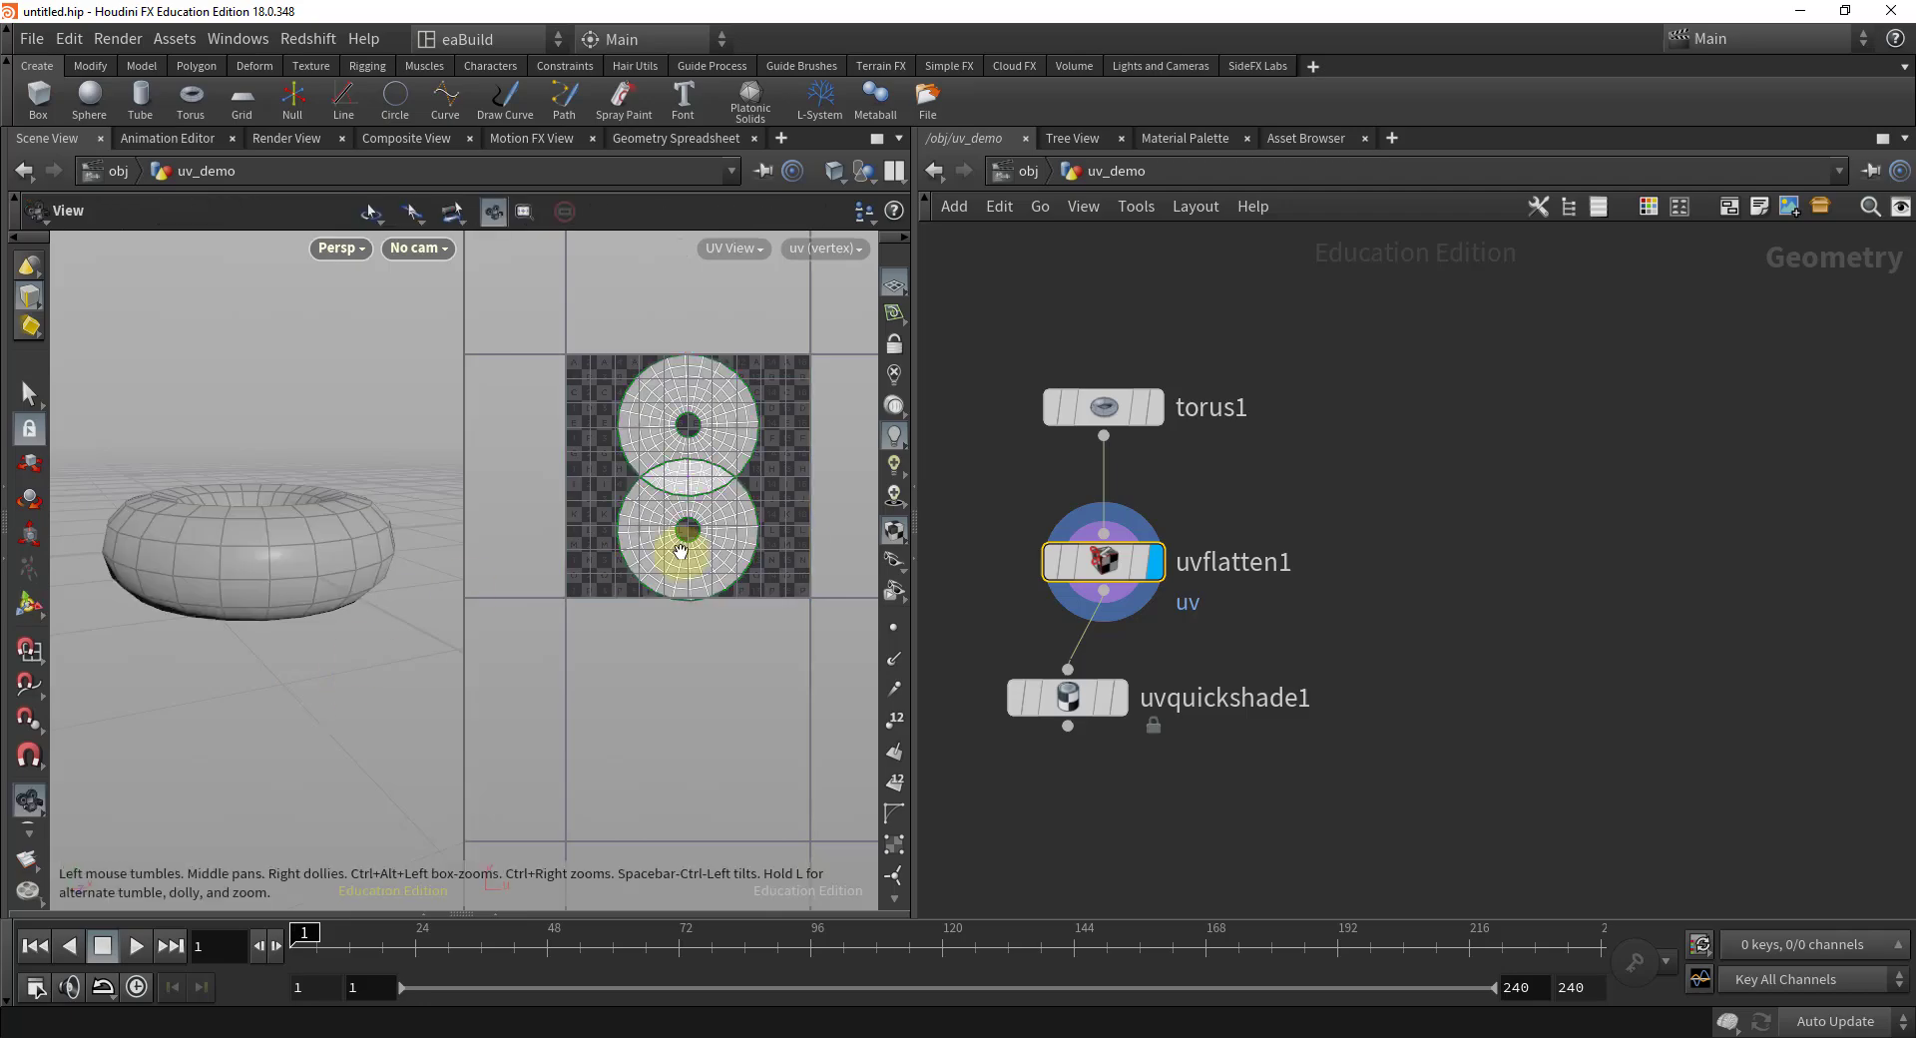
{"action": "mouse_move", "coordinate": [1051, 709]}
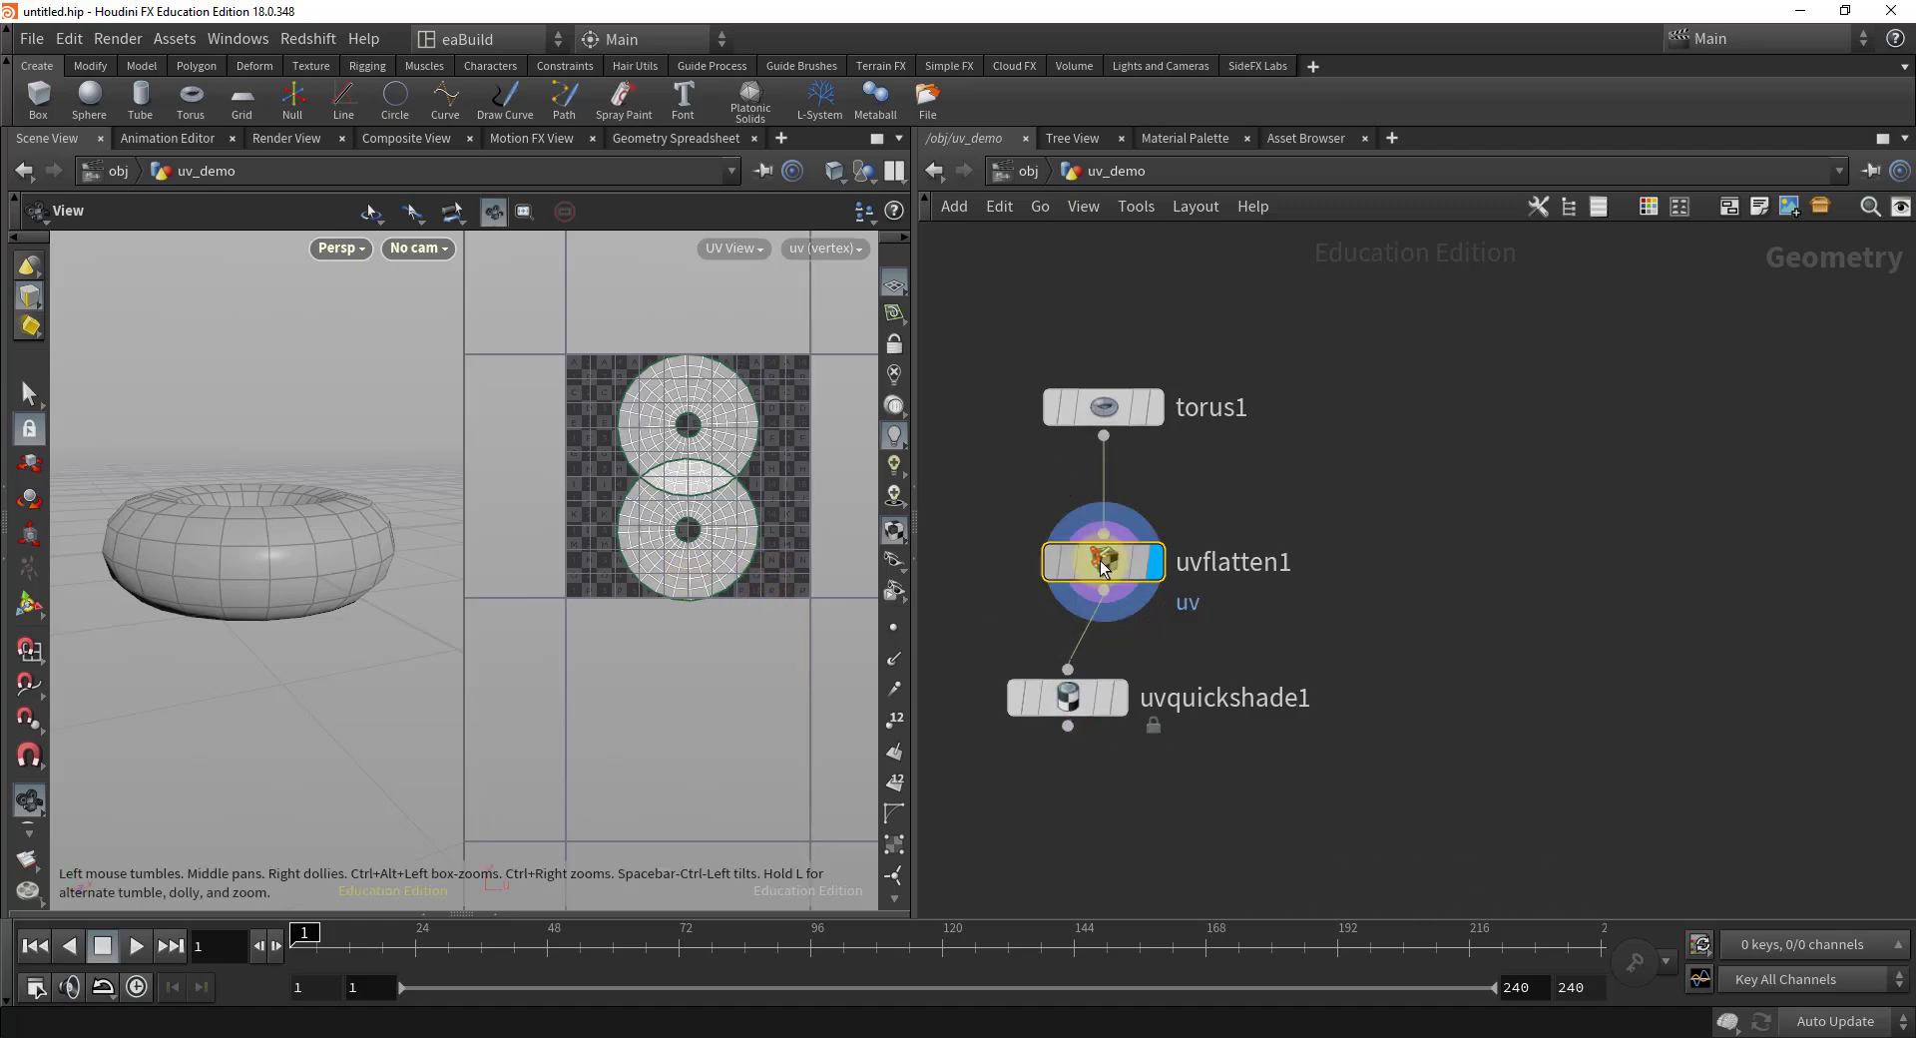
{"action": "mouse_move", "coordinate": [1103, 567]}
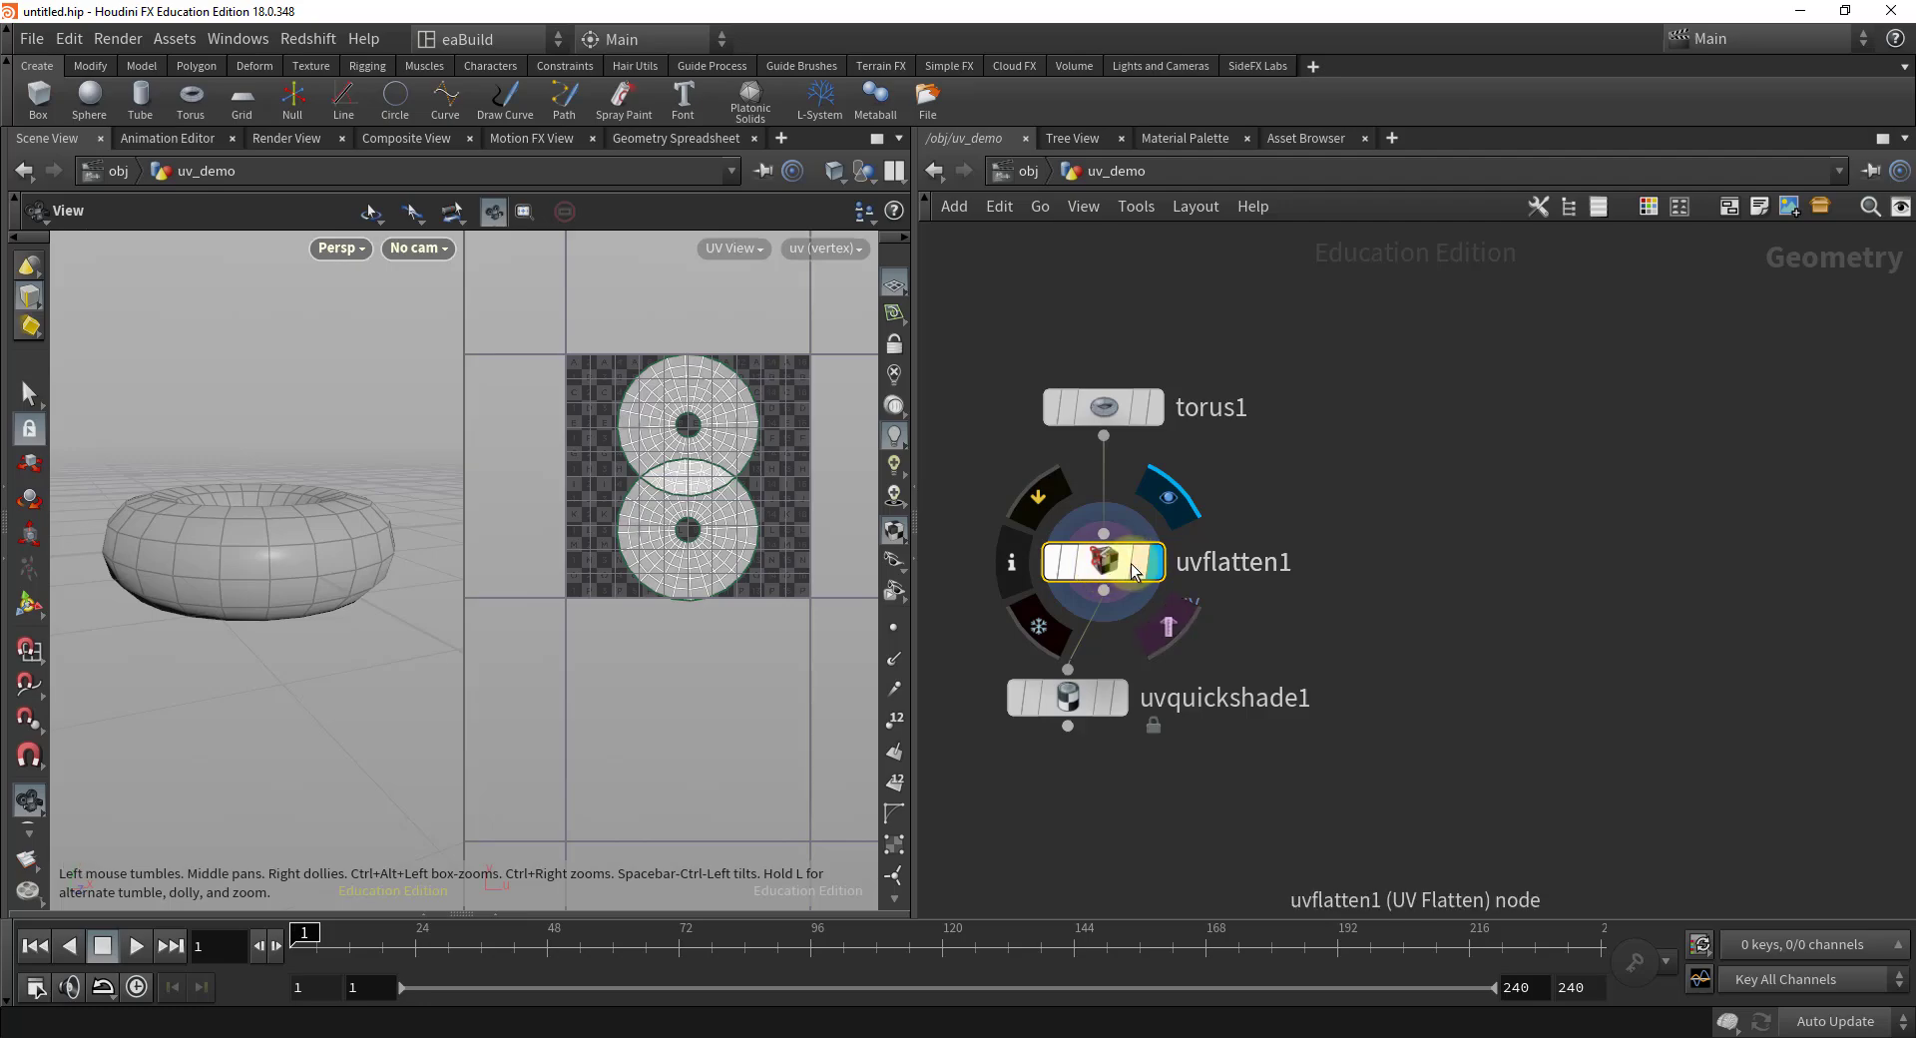
{"action": "left_click", "coordinate": [813, 518]}
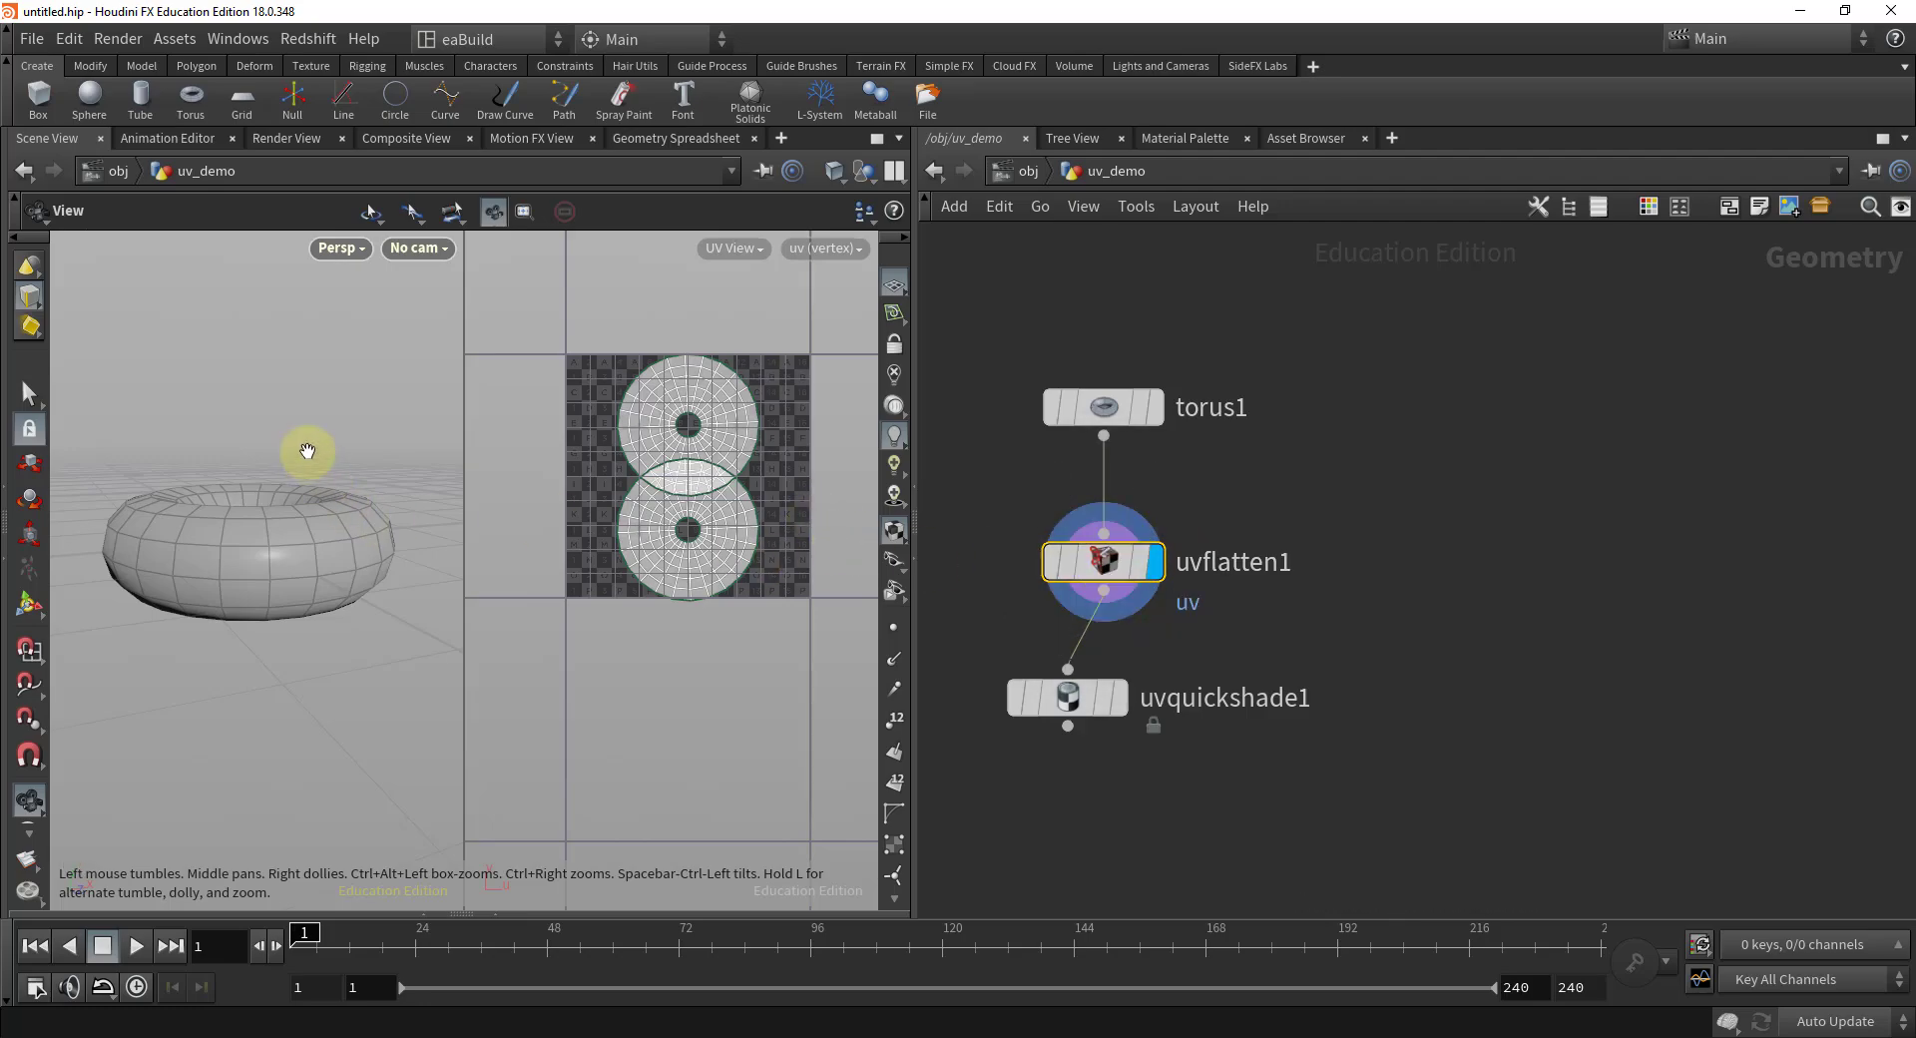
{"action": "key", "text": "Return"}
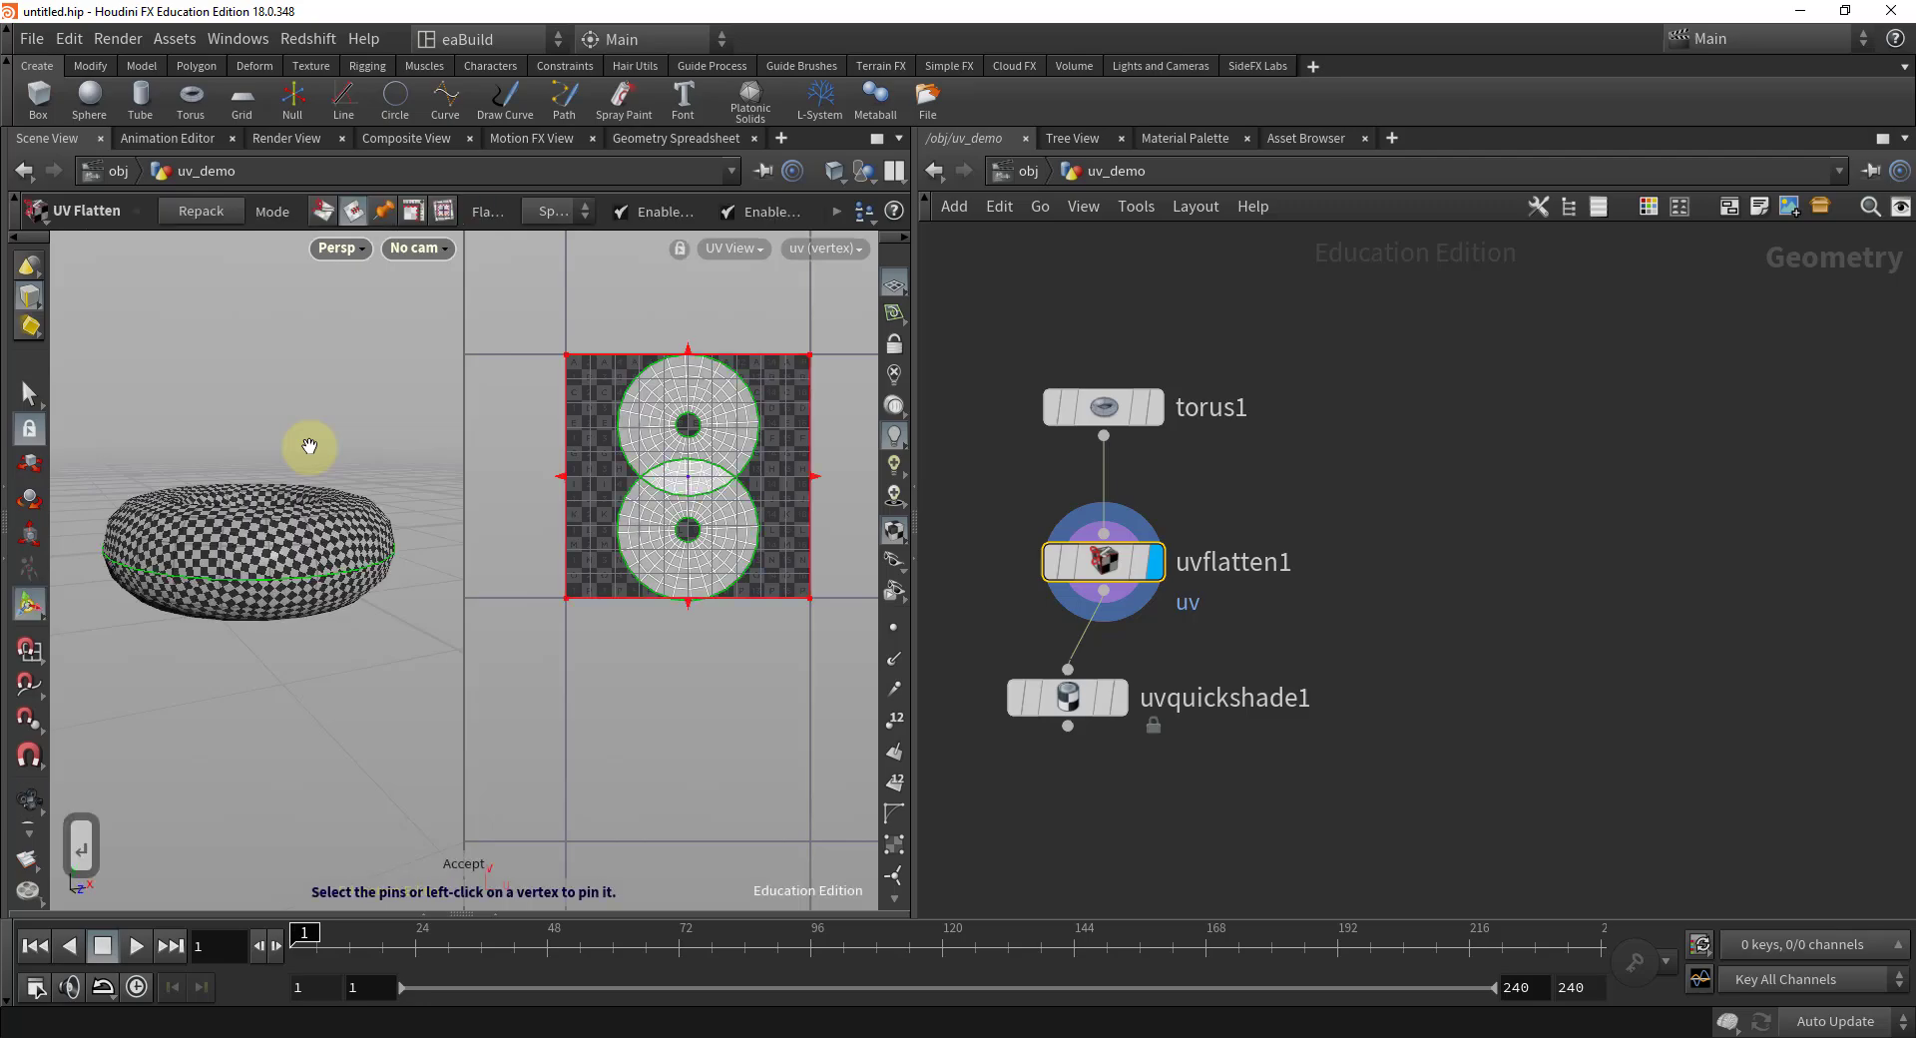
{"action": "left_click", "coordinate": [202, 211]}
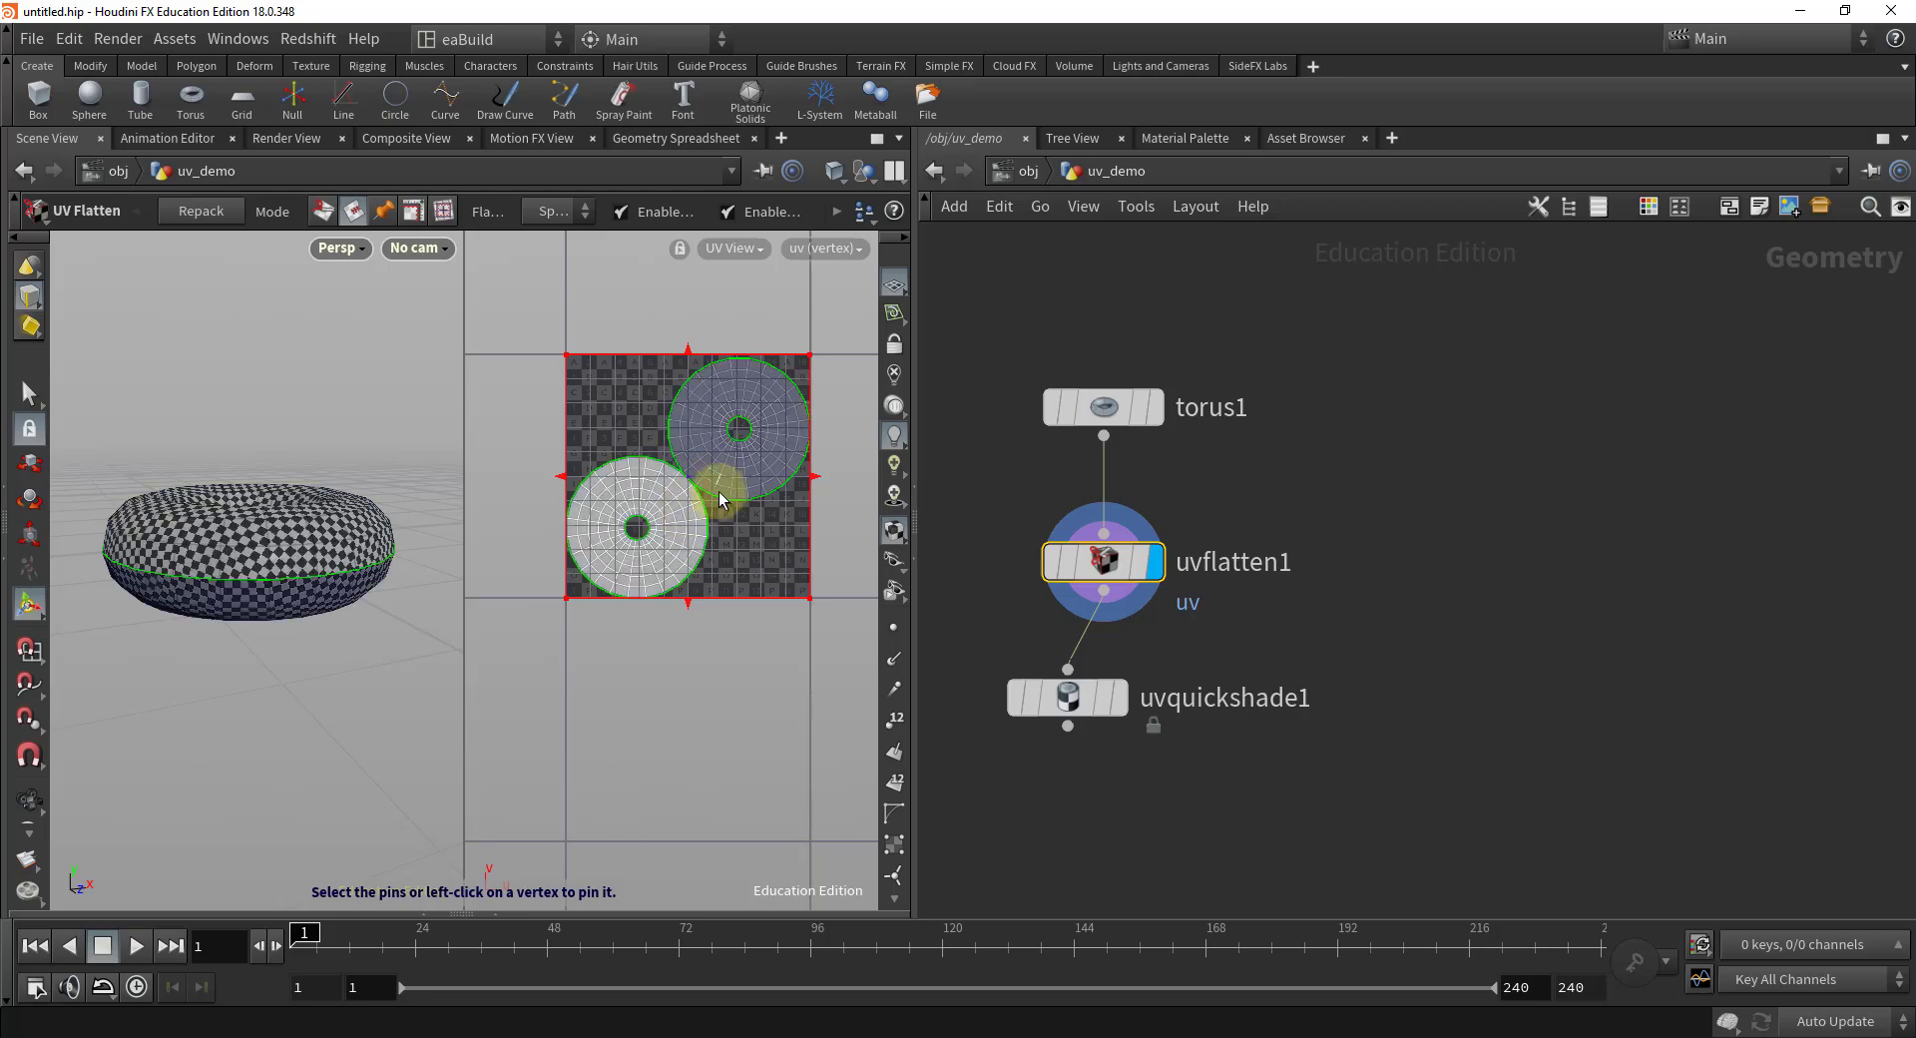
{"action": "key", "text": "Escape"}
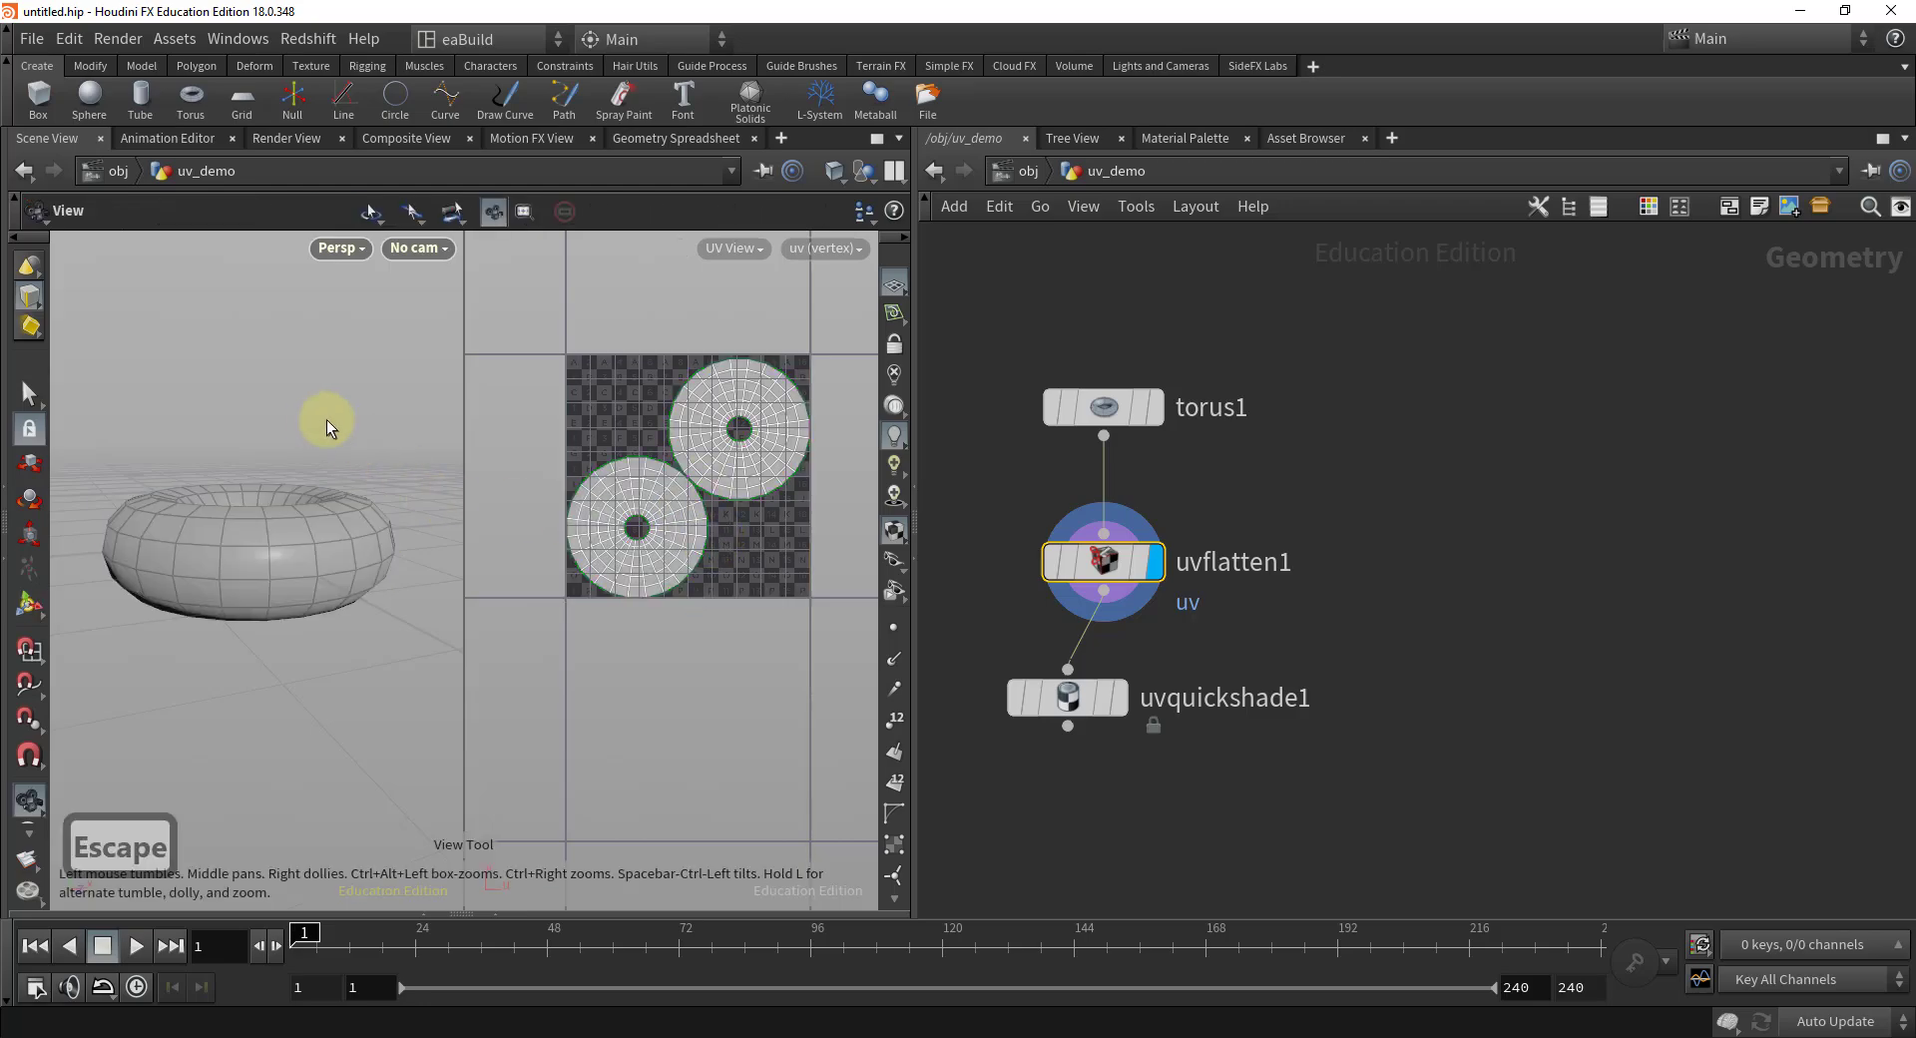
- Line up uvflatten1 above uvquickshade1 and move torus1 up and aside to make room for a second branch
{"action": "mouse_move", "coordinate": [353, 636]}
{"action": "left_mouse_down"}
{"action": "mouse_move", "coordinate": [342, 684]}
{"action": "mouse_move", "coordinate": [338, 633]}
{"action": "mouse_move", "coordinate": [329, 649]}
{"action": "left_mouse_up"}
{"action": "left_click", "coordinate": [1122, 554]}
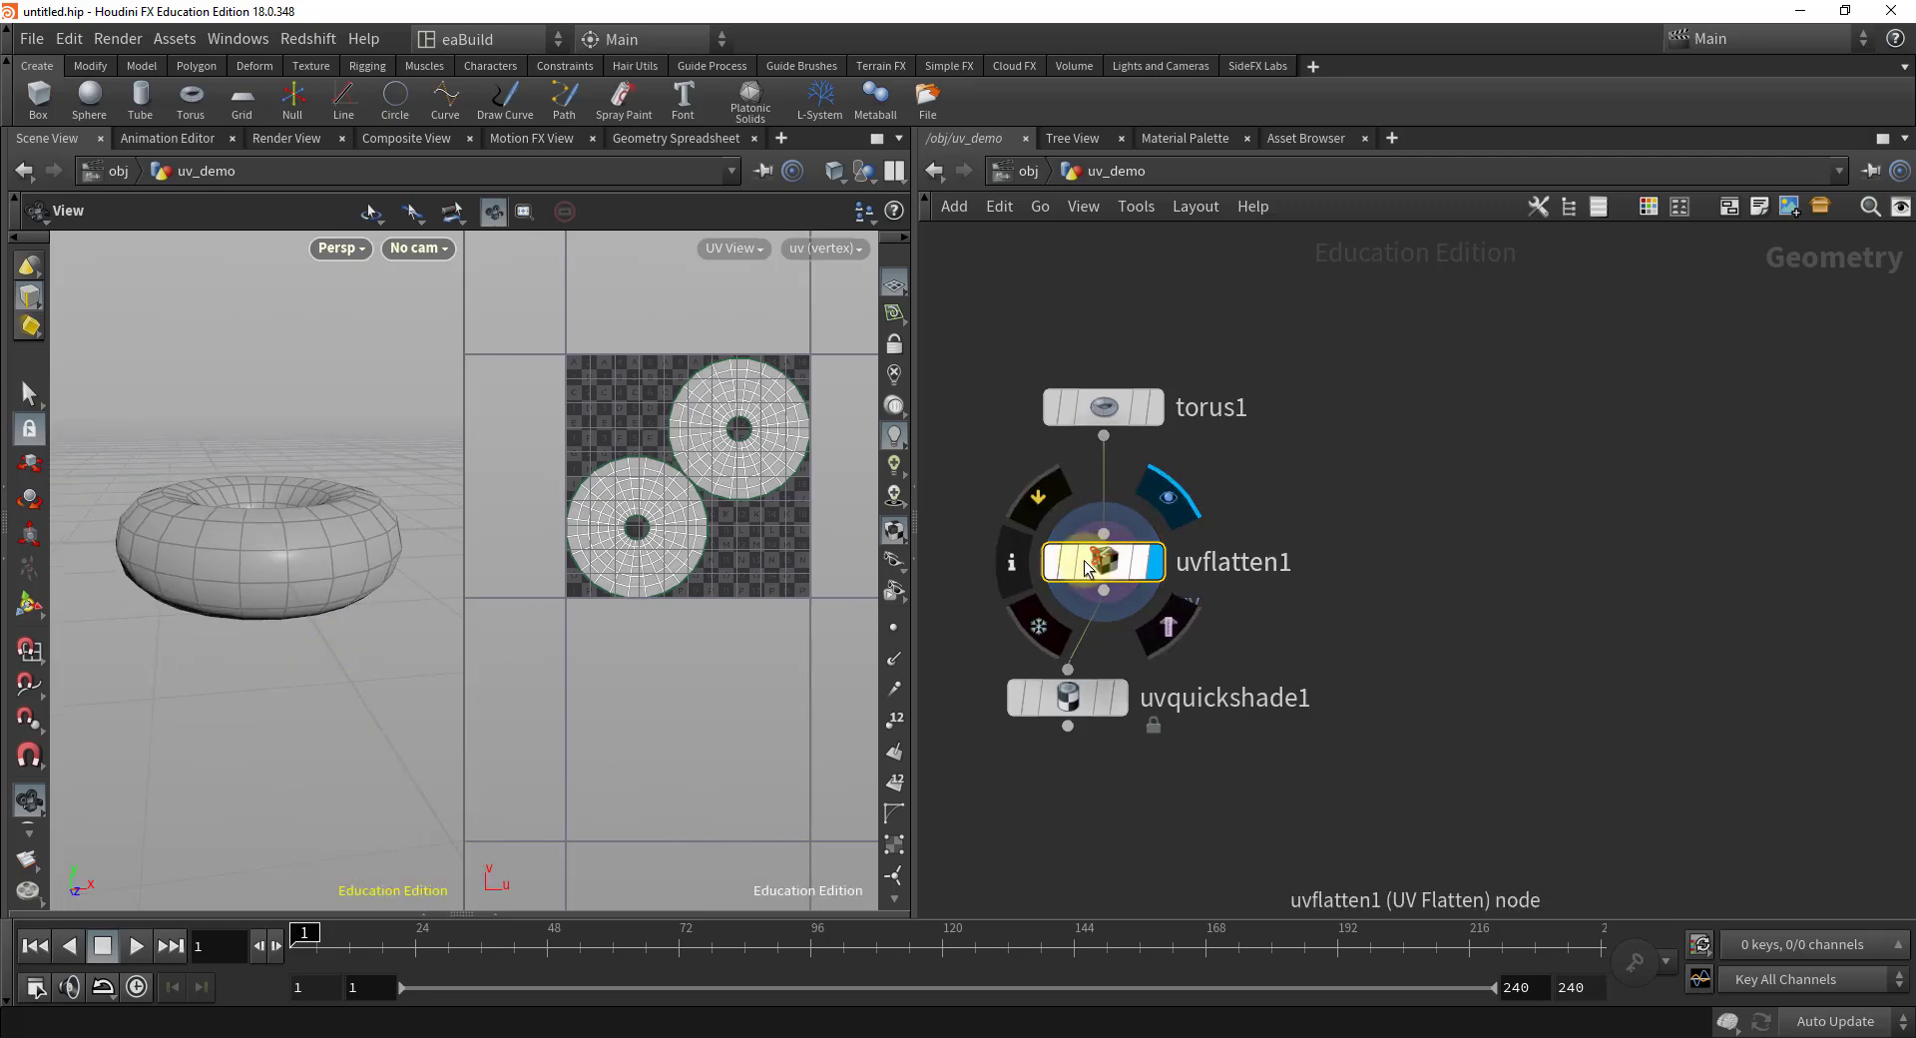
{"action": "left_click_drag", "start_coordinate": [1098, 569], "coordinate": [1063, 571]}
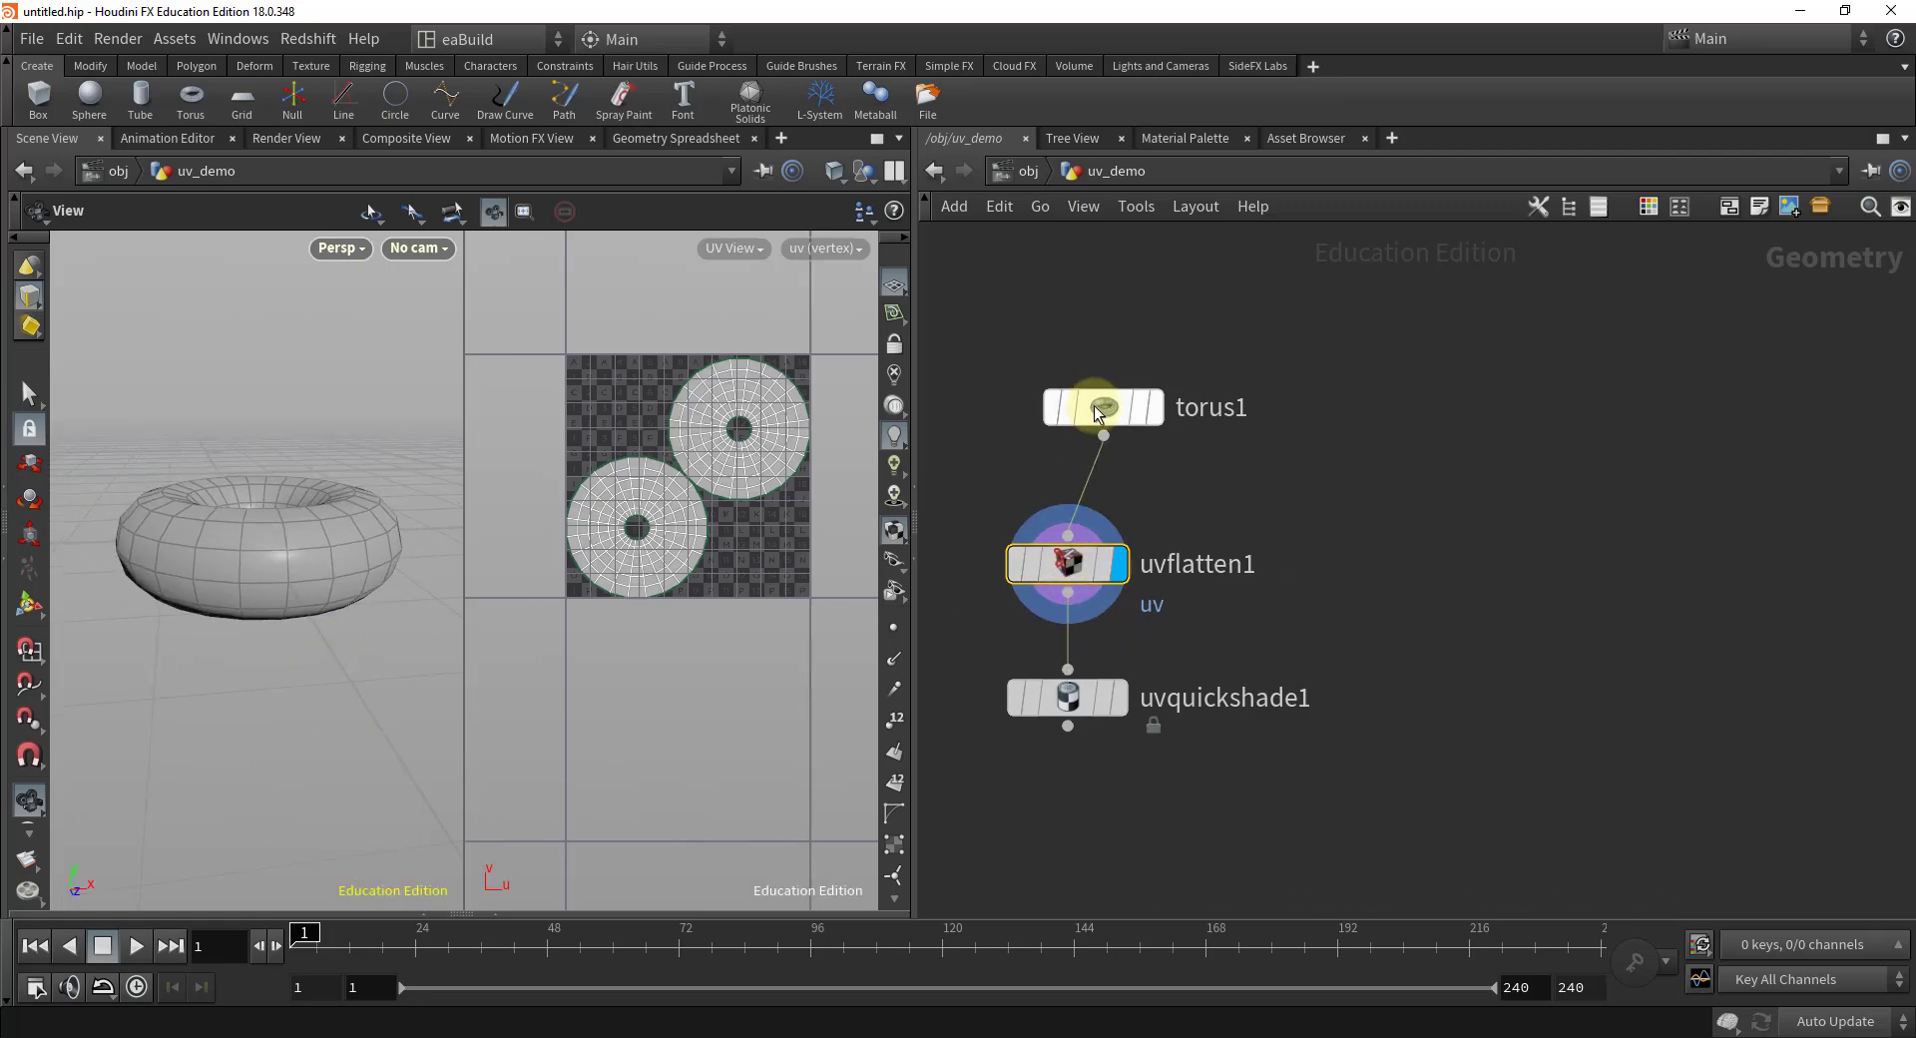
{"action": "left_click_drag", "start_coordinate": [1096, 404], "coordinate": [1172, 380]}
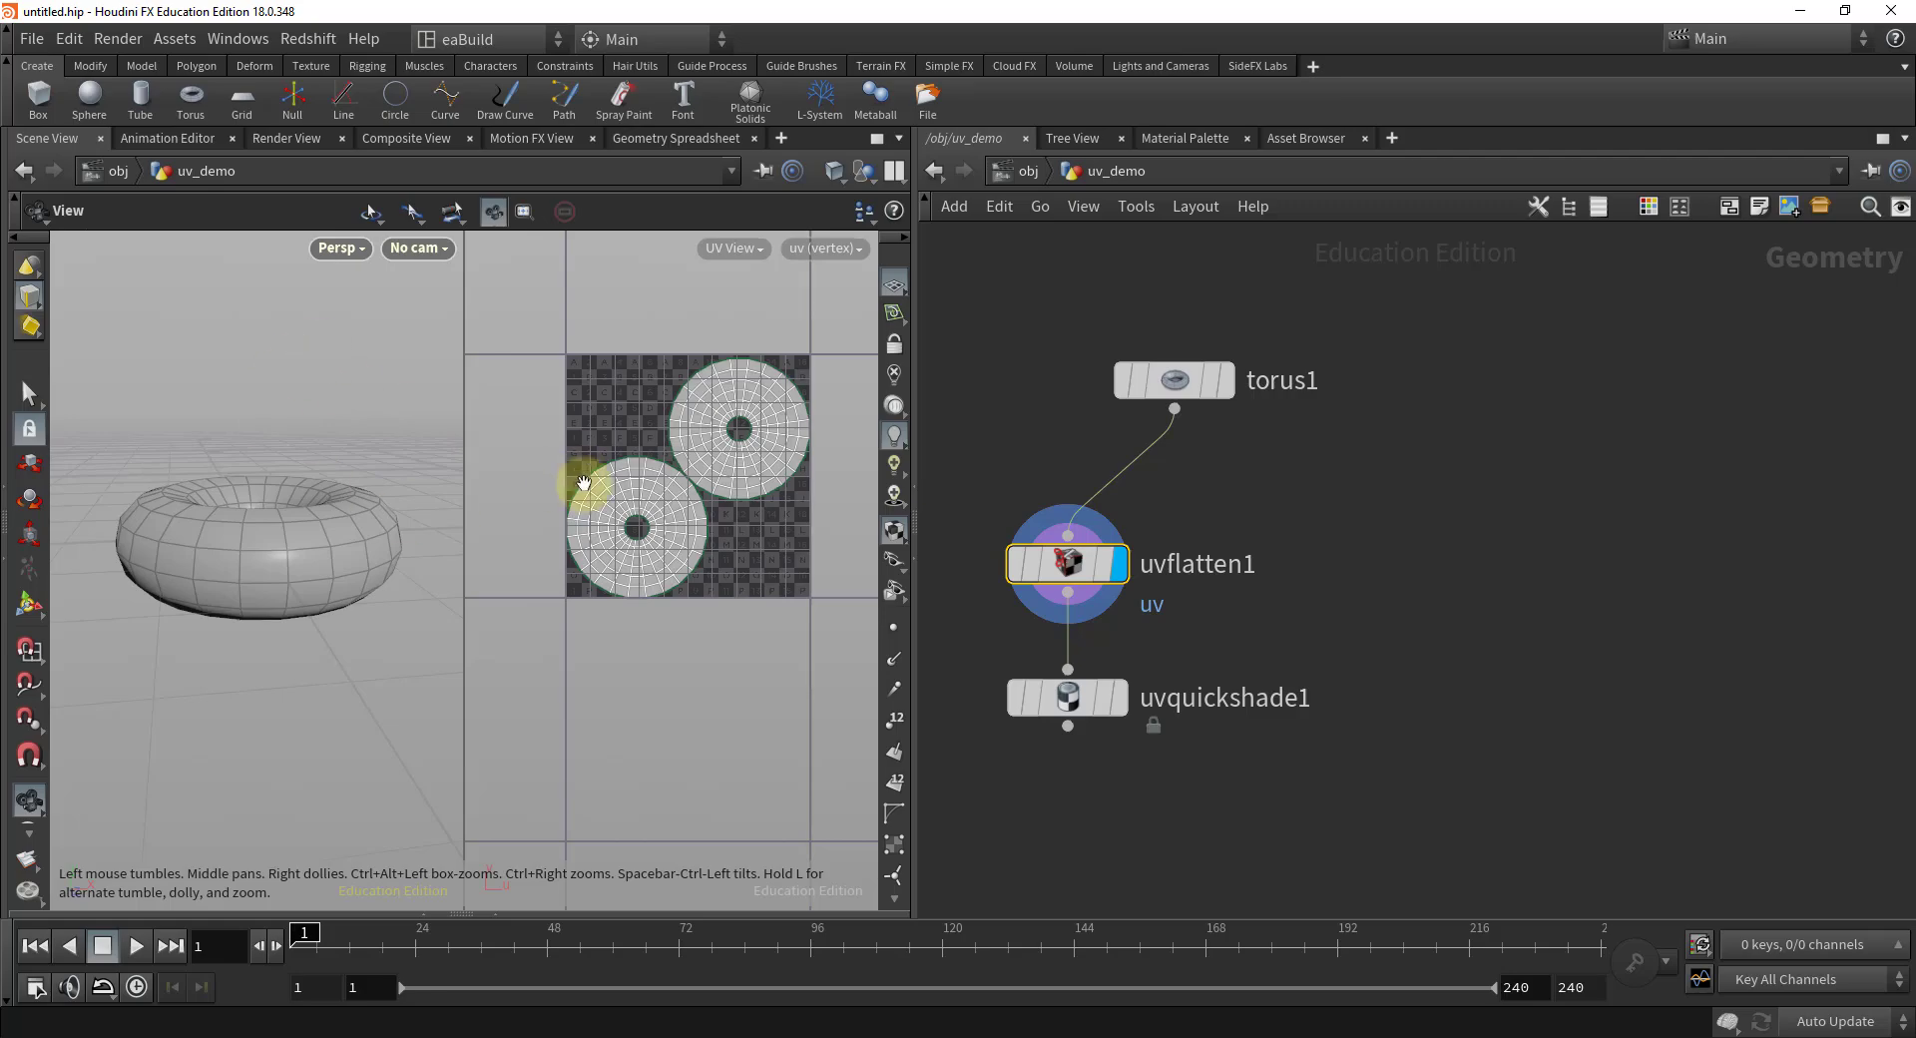
{"action": "mouse_move", "coordinate": [334, 629]}
{"action": "left_mouse_down"}
{"action": "mouse_move", "coordinate": [300, 702]}
{"action": "mouse_move", "coordinate": [311, 682]}
{"action": "mouse_move", "coordinate": [342, 697]}
{"action": "mouse_move", "coordinate": [283, 662]}
{"action": "mouse_move", "coordinate": [355, 662]}
{"action": "mouse_move", "coordinate": [327, 656]}
{"action": "mouse_move", "coordinate": [329, 628]}
{"action": "mouse_move", "coordinate": [329, 662]}
{"action": "left_mouse_up"}
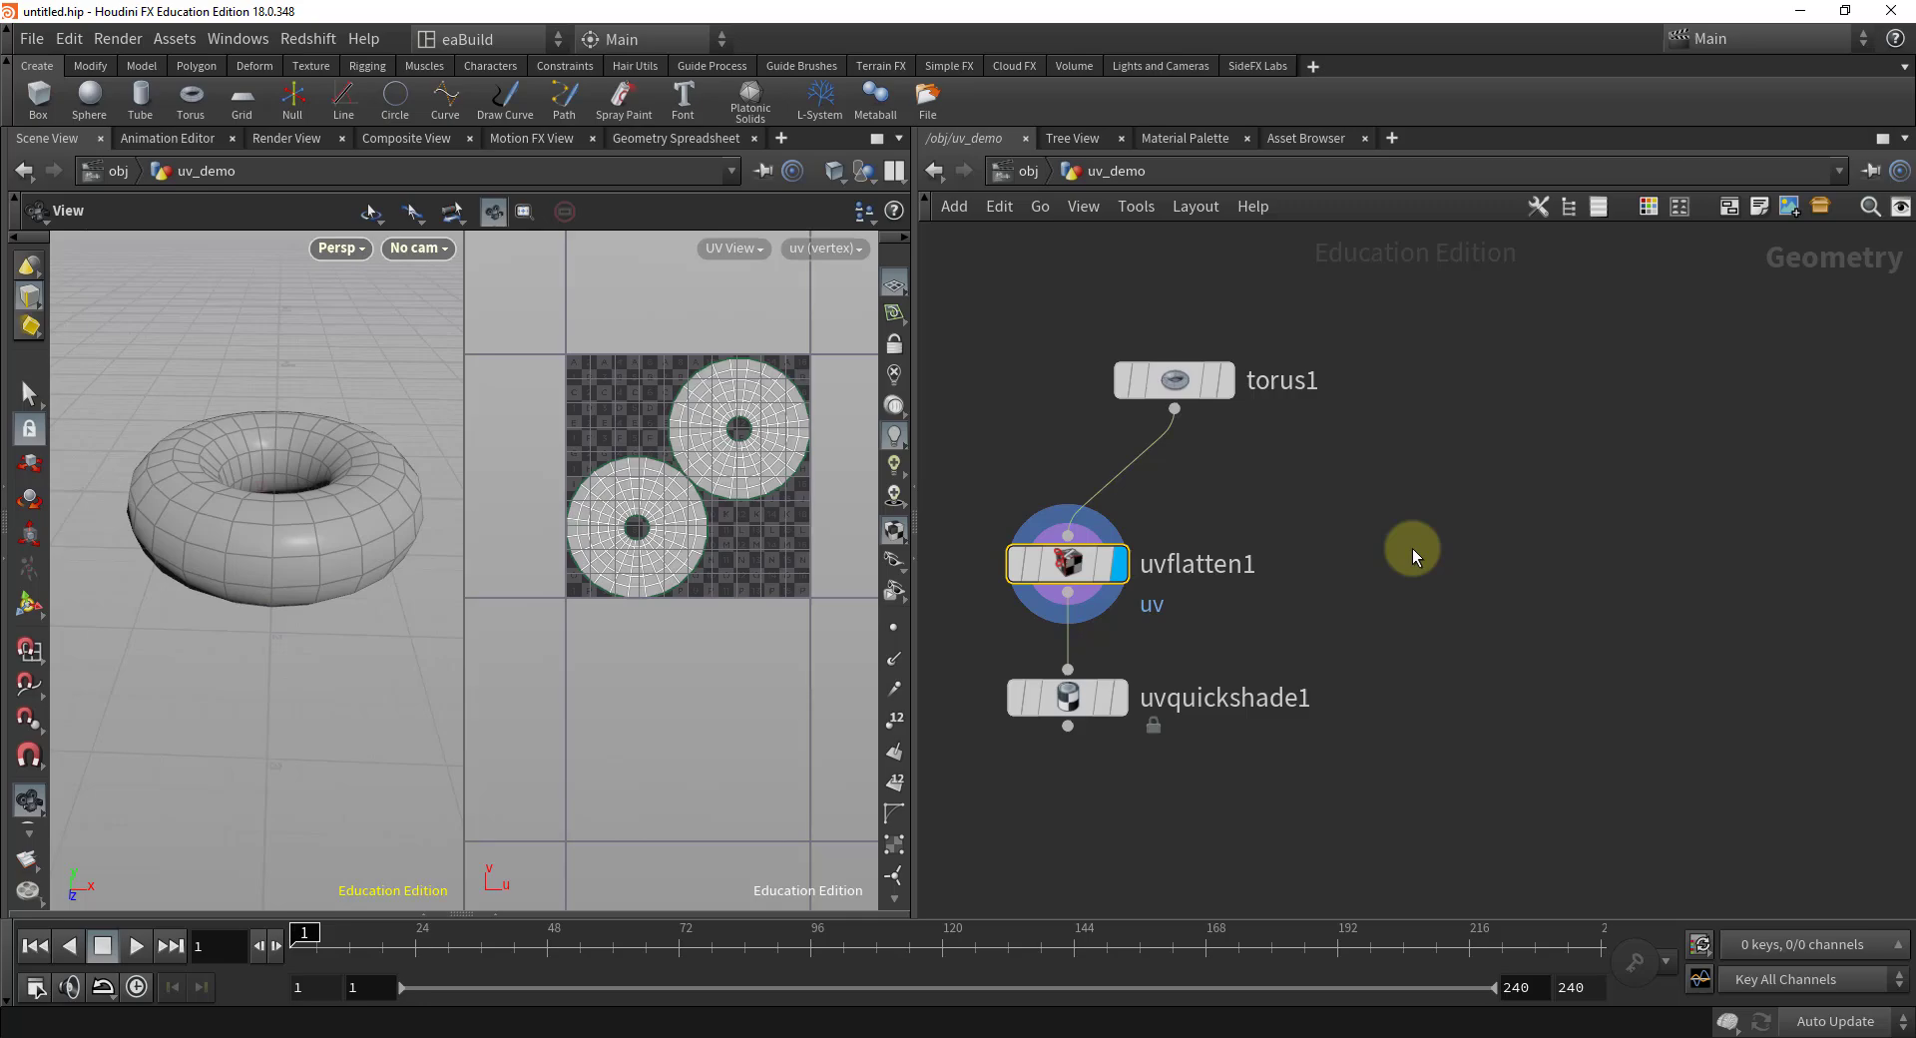
{"action": "mouse_move", "coordinate": [1175, 381]}
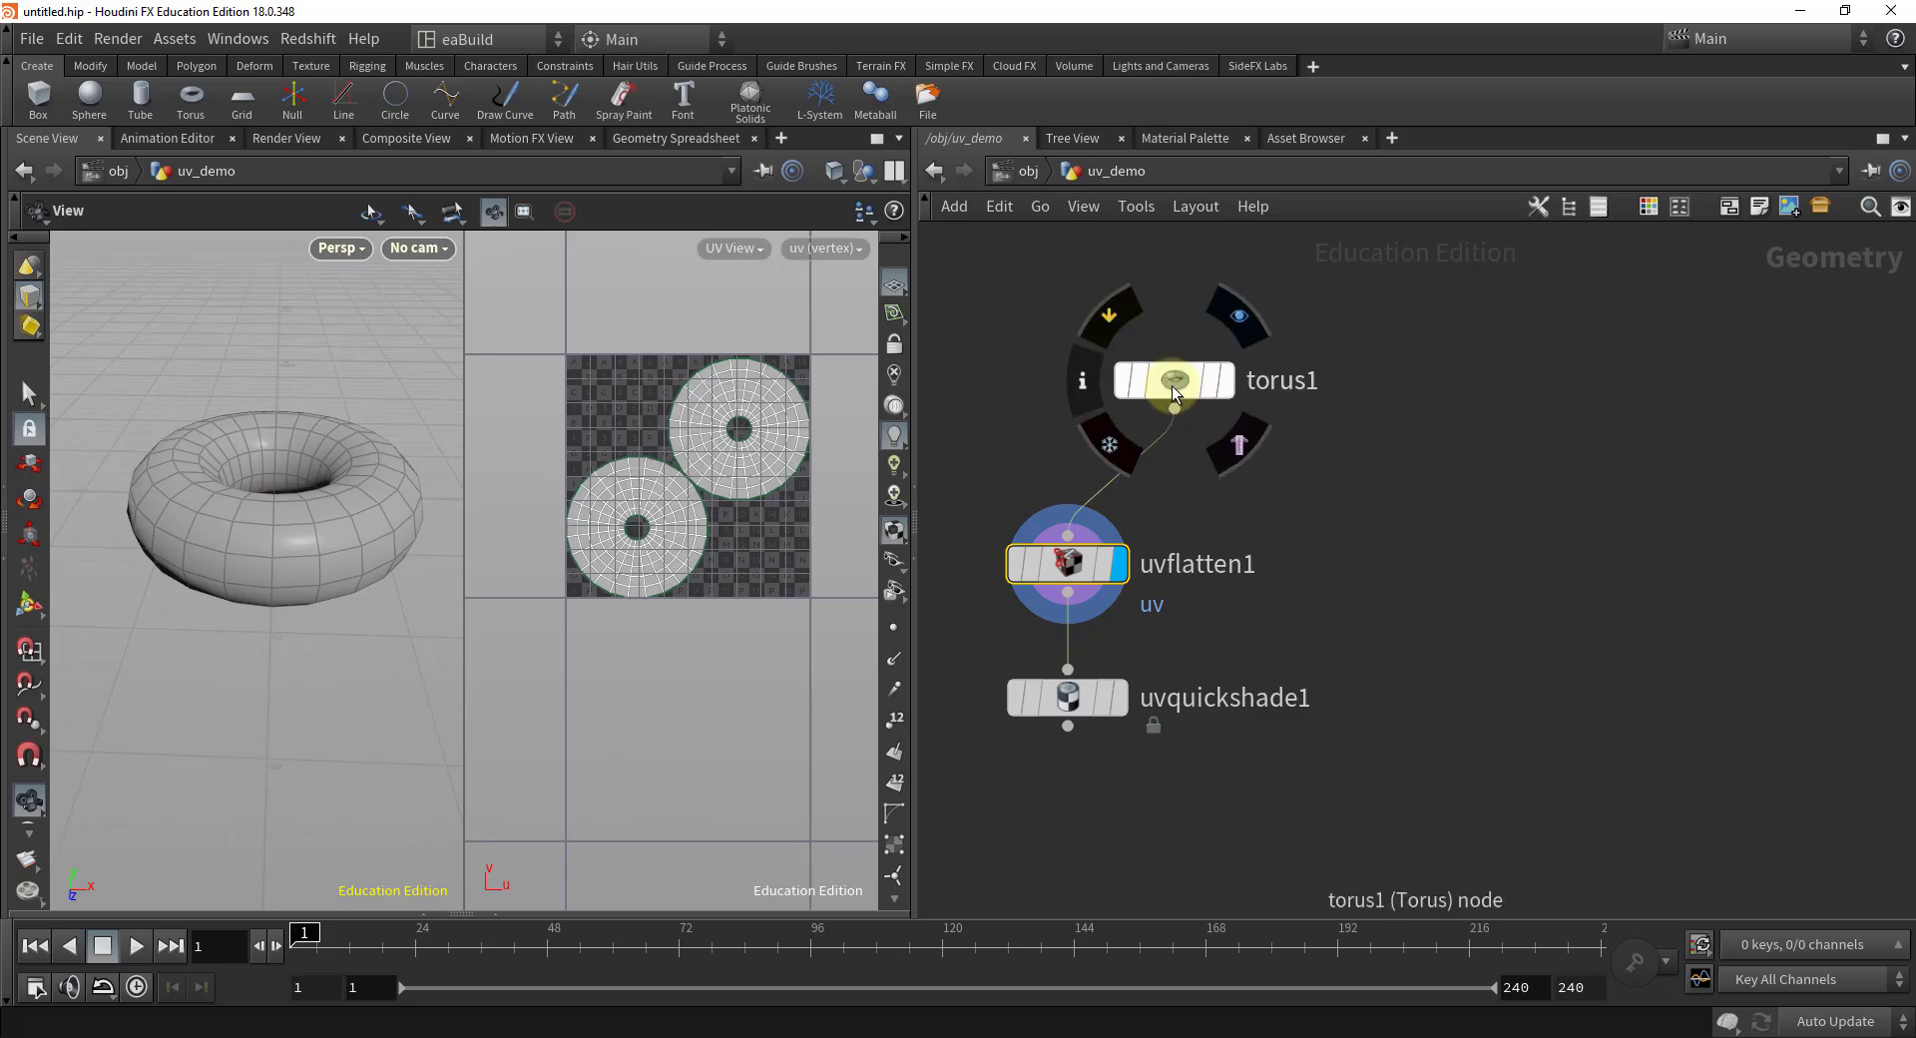
{"action": "left_click_drag", "start_coordinate": [1171, 385], "coordinate": [1195, 367]}
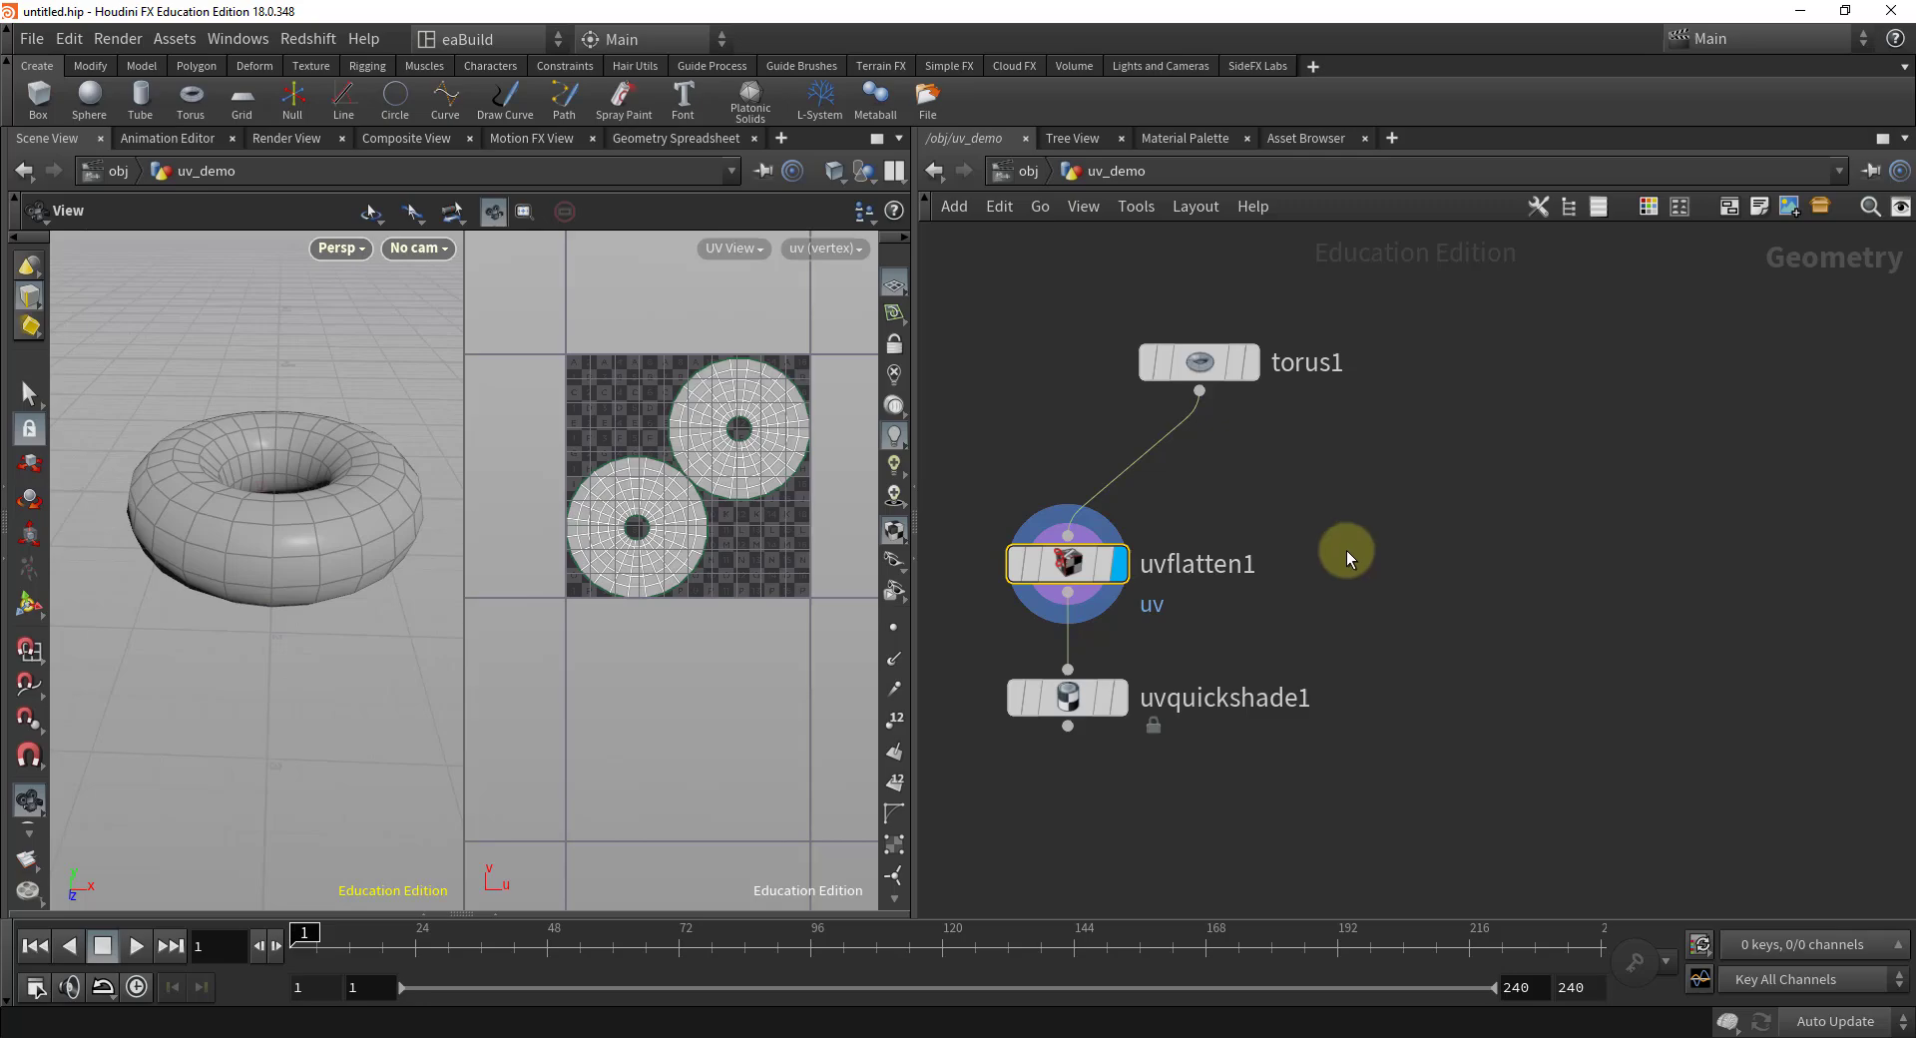
- Add a UV Project node beside uvflatten1, wire torus1 into it and display its result
{"action": "key", "text": "Tab"}
{"action": "type", "text": "u"}
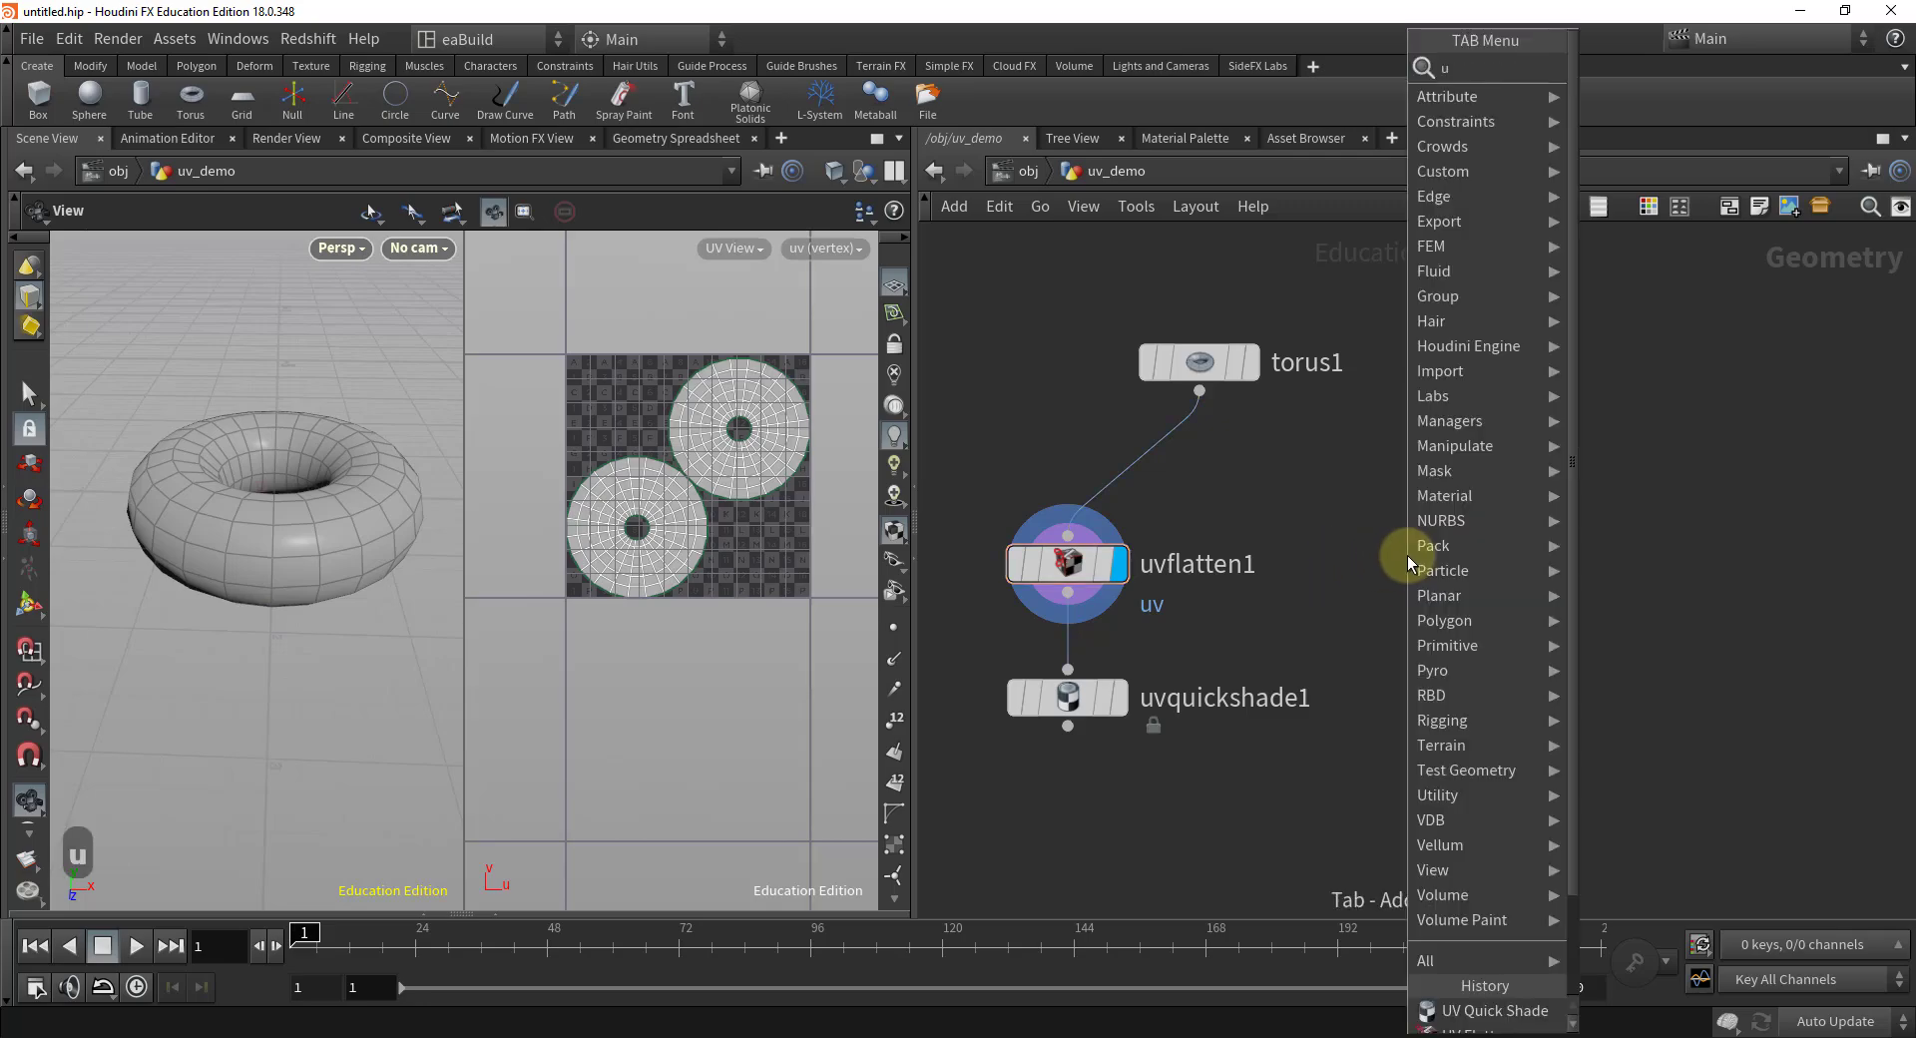
{"action": "type", "text": "vpro"}
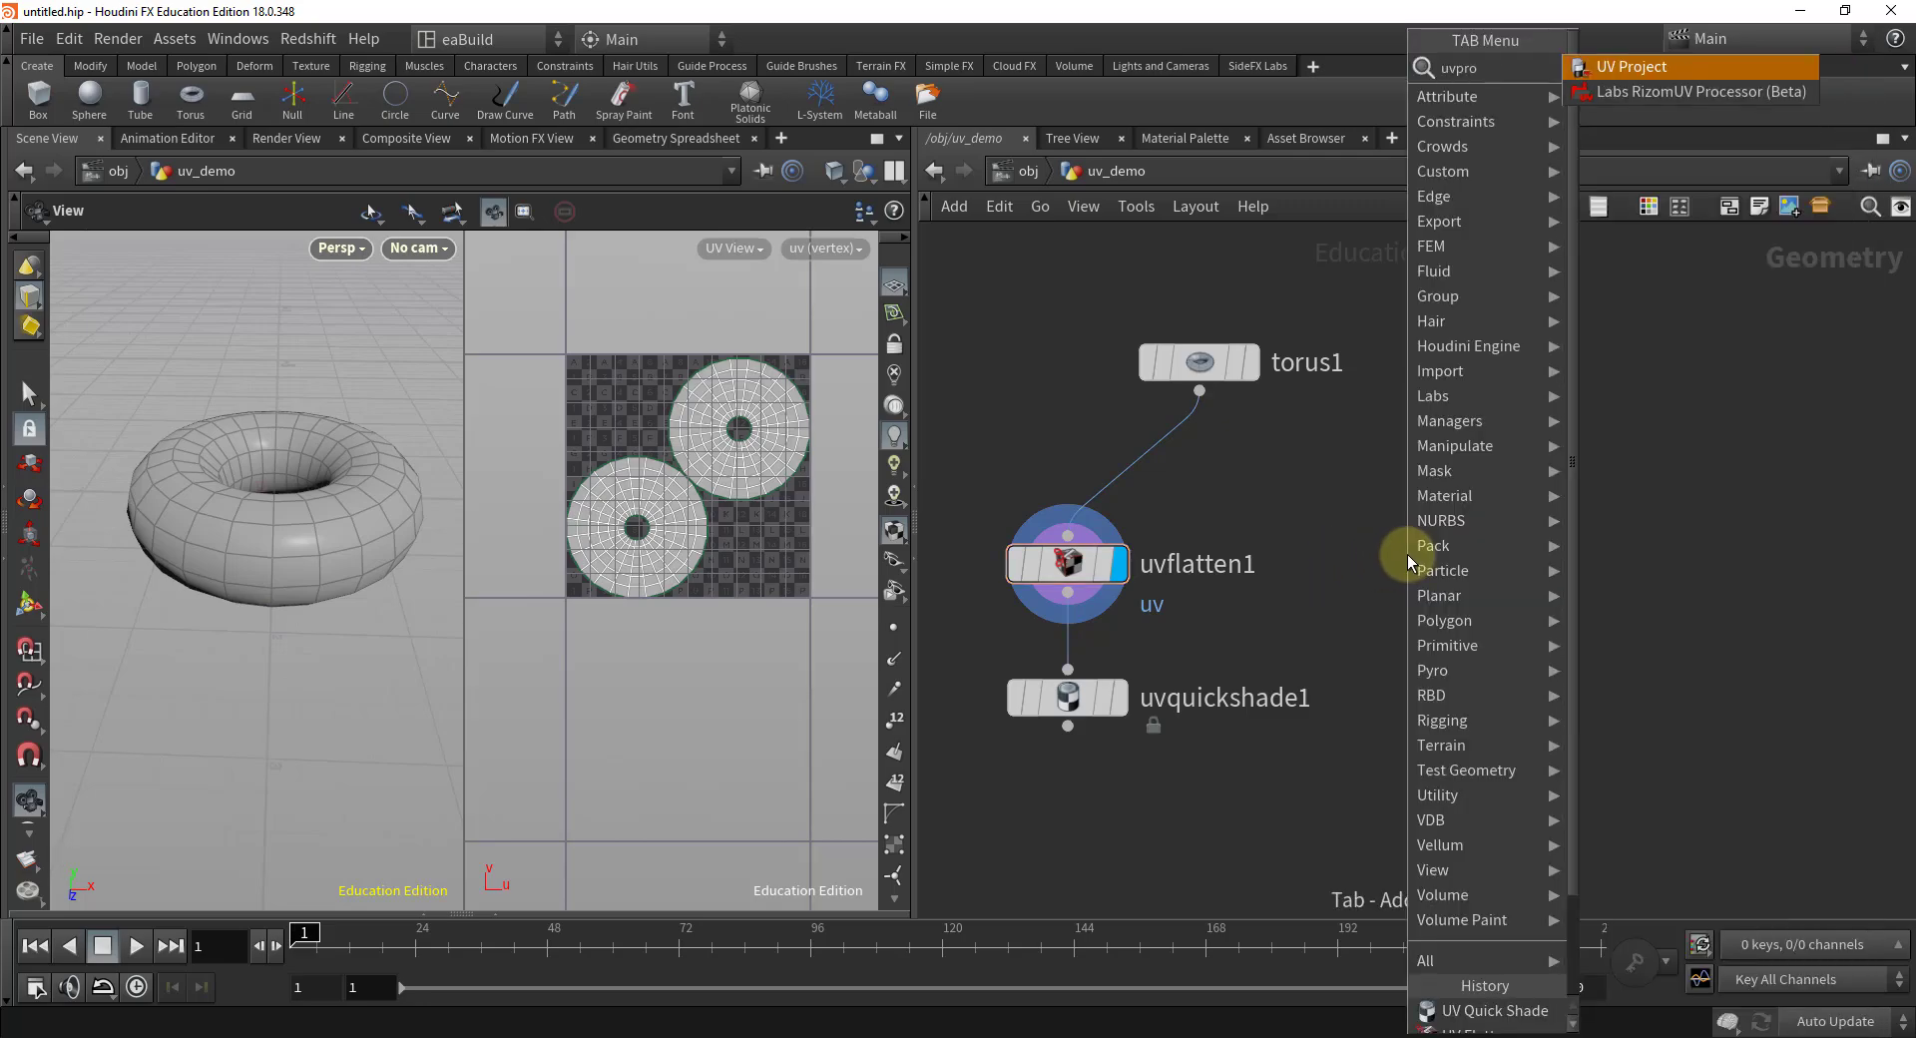
{"action": "key", "text": "Return"}
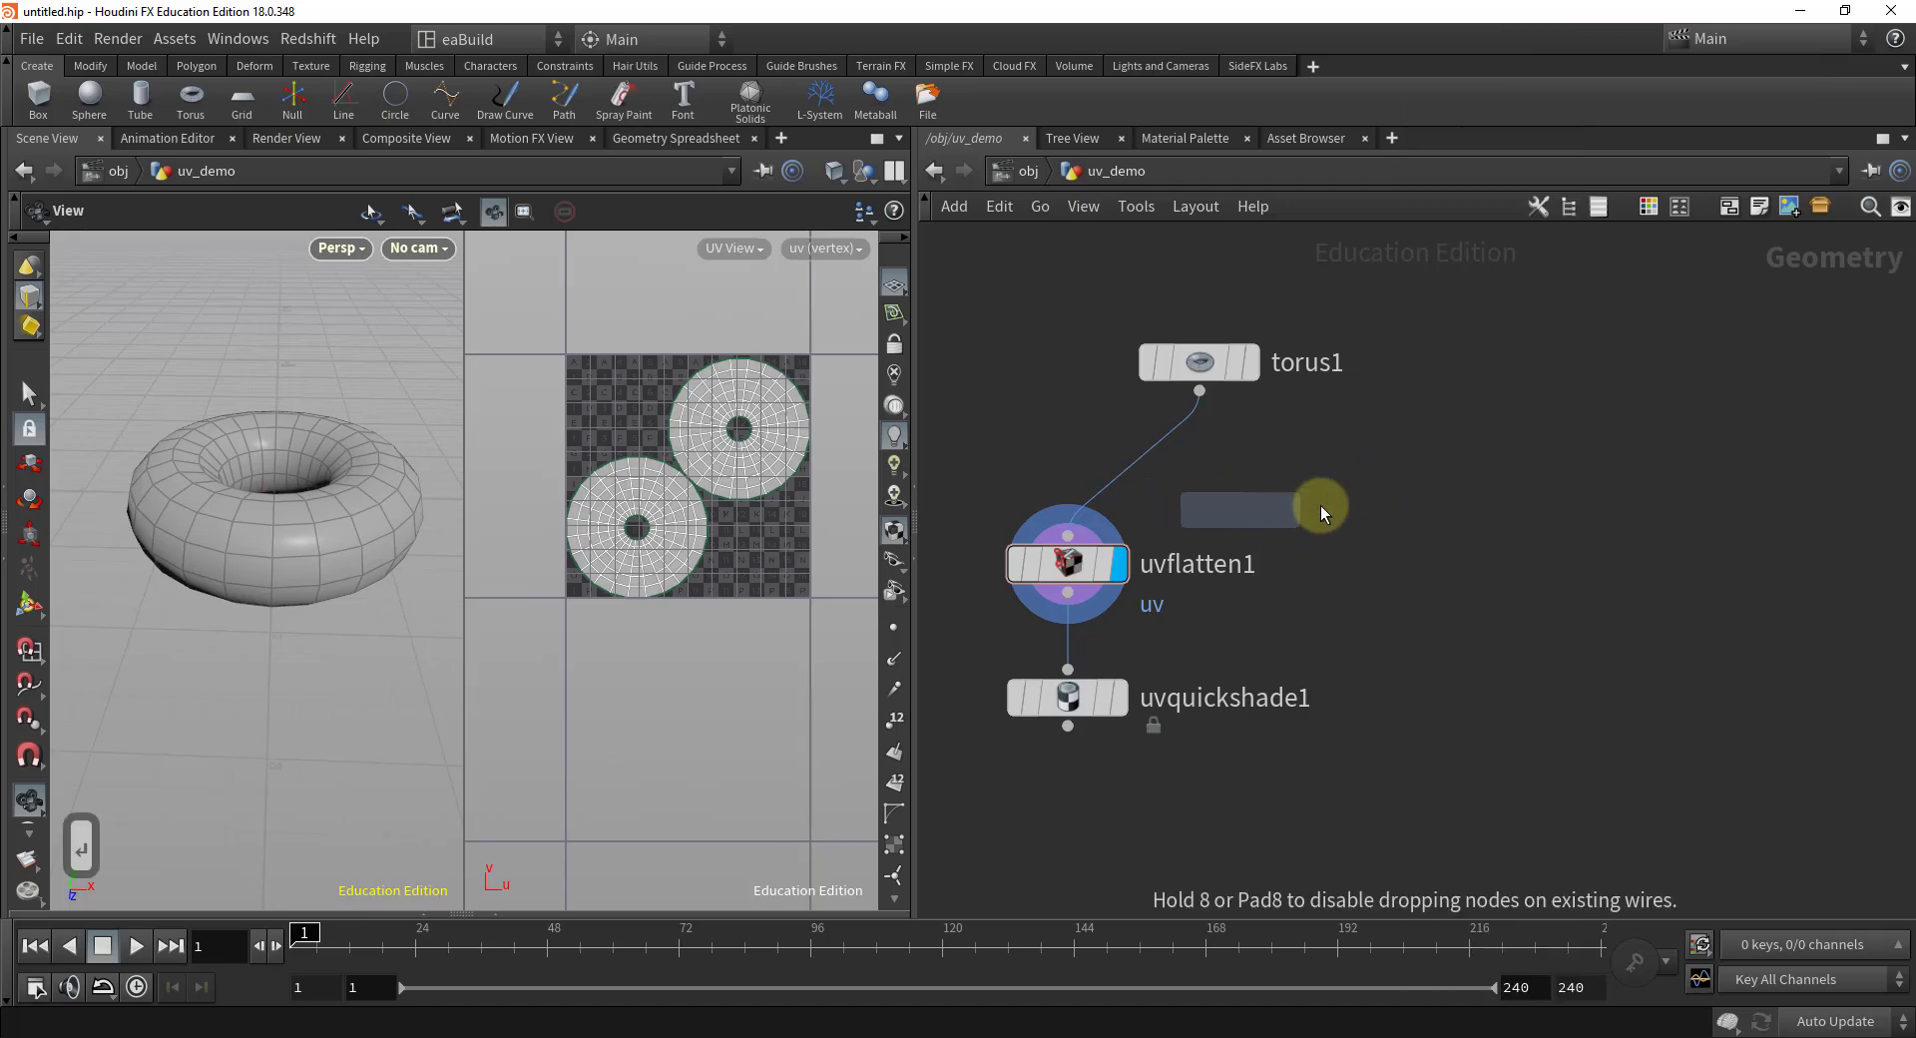
{"action": "left_click", "coordinate": [1329, 493]}
{"action": "left_click_drag", "start_coordinate": [1199, 390], "coordinate": [1365, 489]}
{"action": "left_click", "coordinate": [1369, 492]}
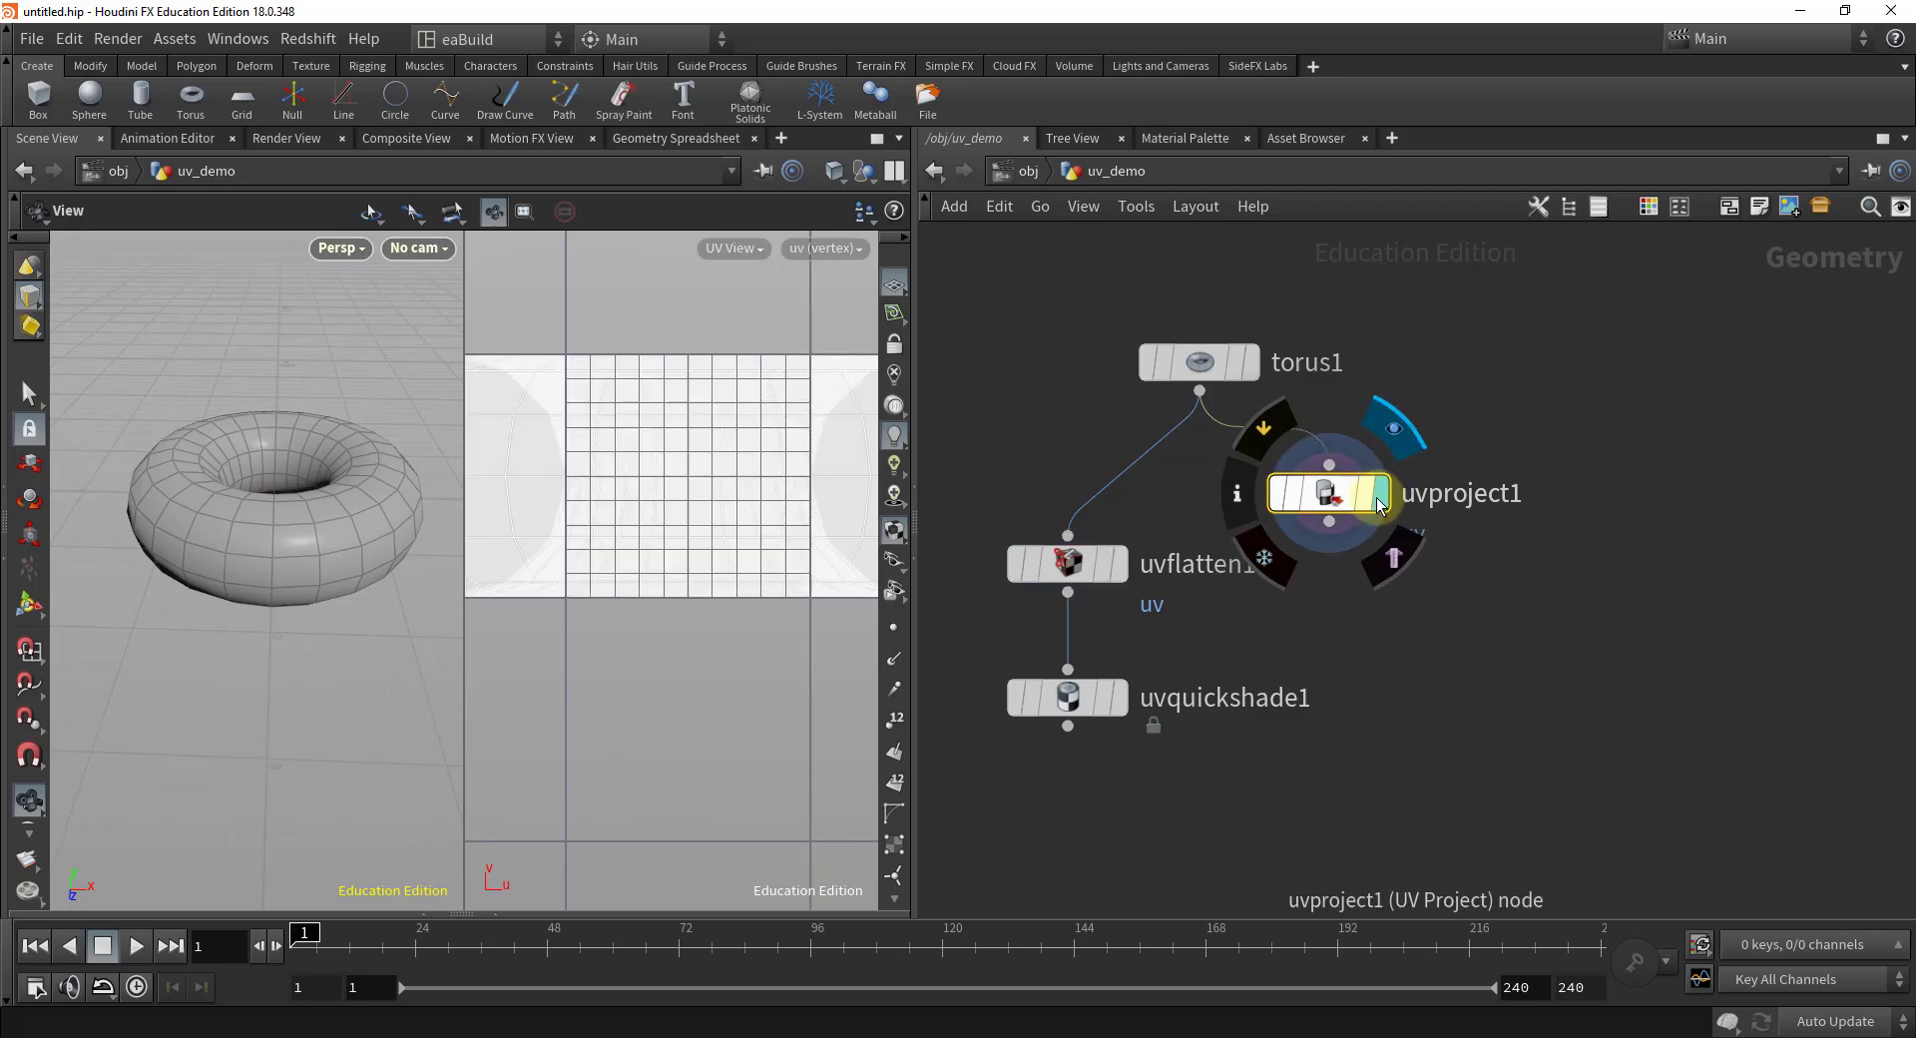
- Show the parameters of uvproject1 and set its projection to Toroidal
{"action": "key", "text": "p"}
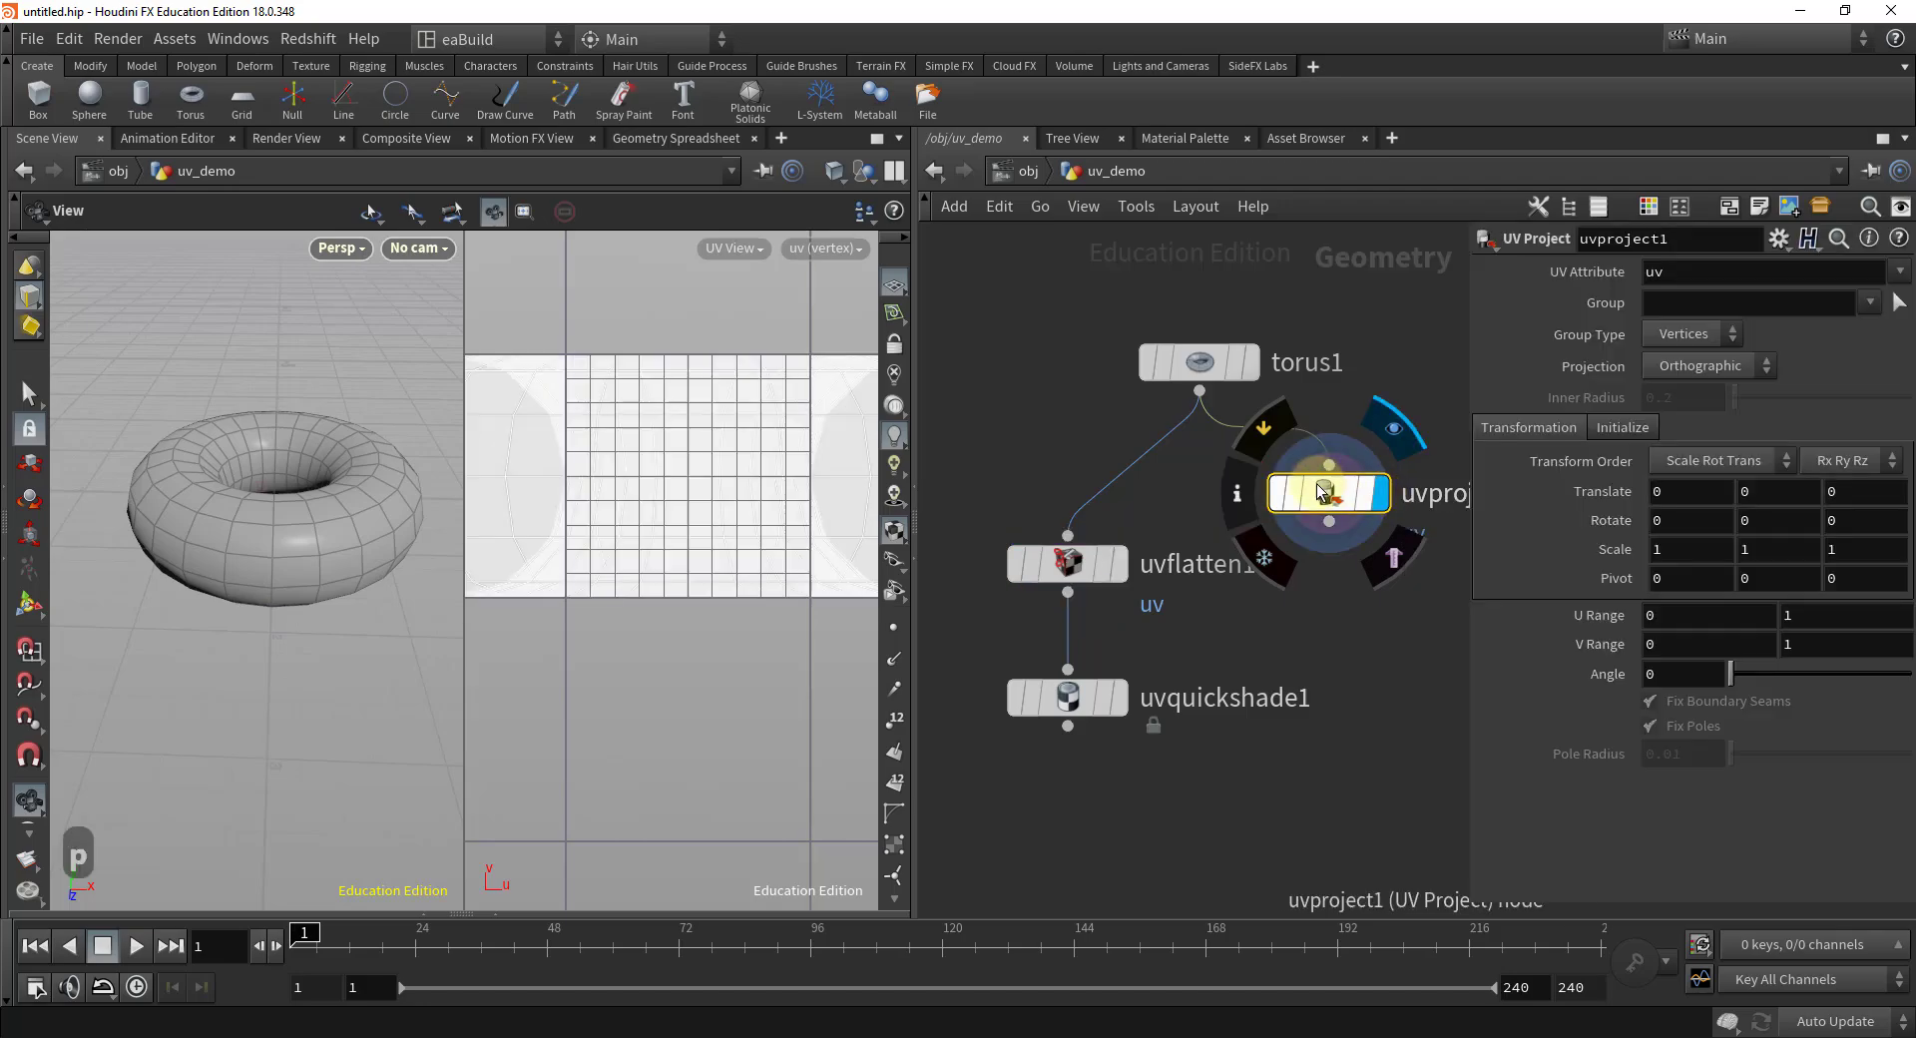
{"action": "middle_click_drag", "start_coordinate": [1392, 354], "coordinate": [1300, 351]}
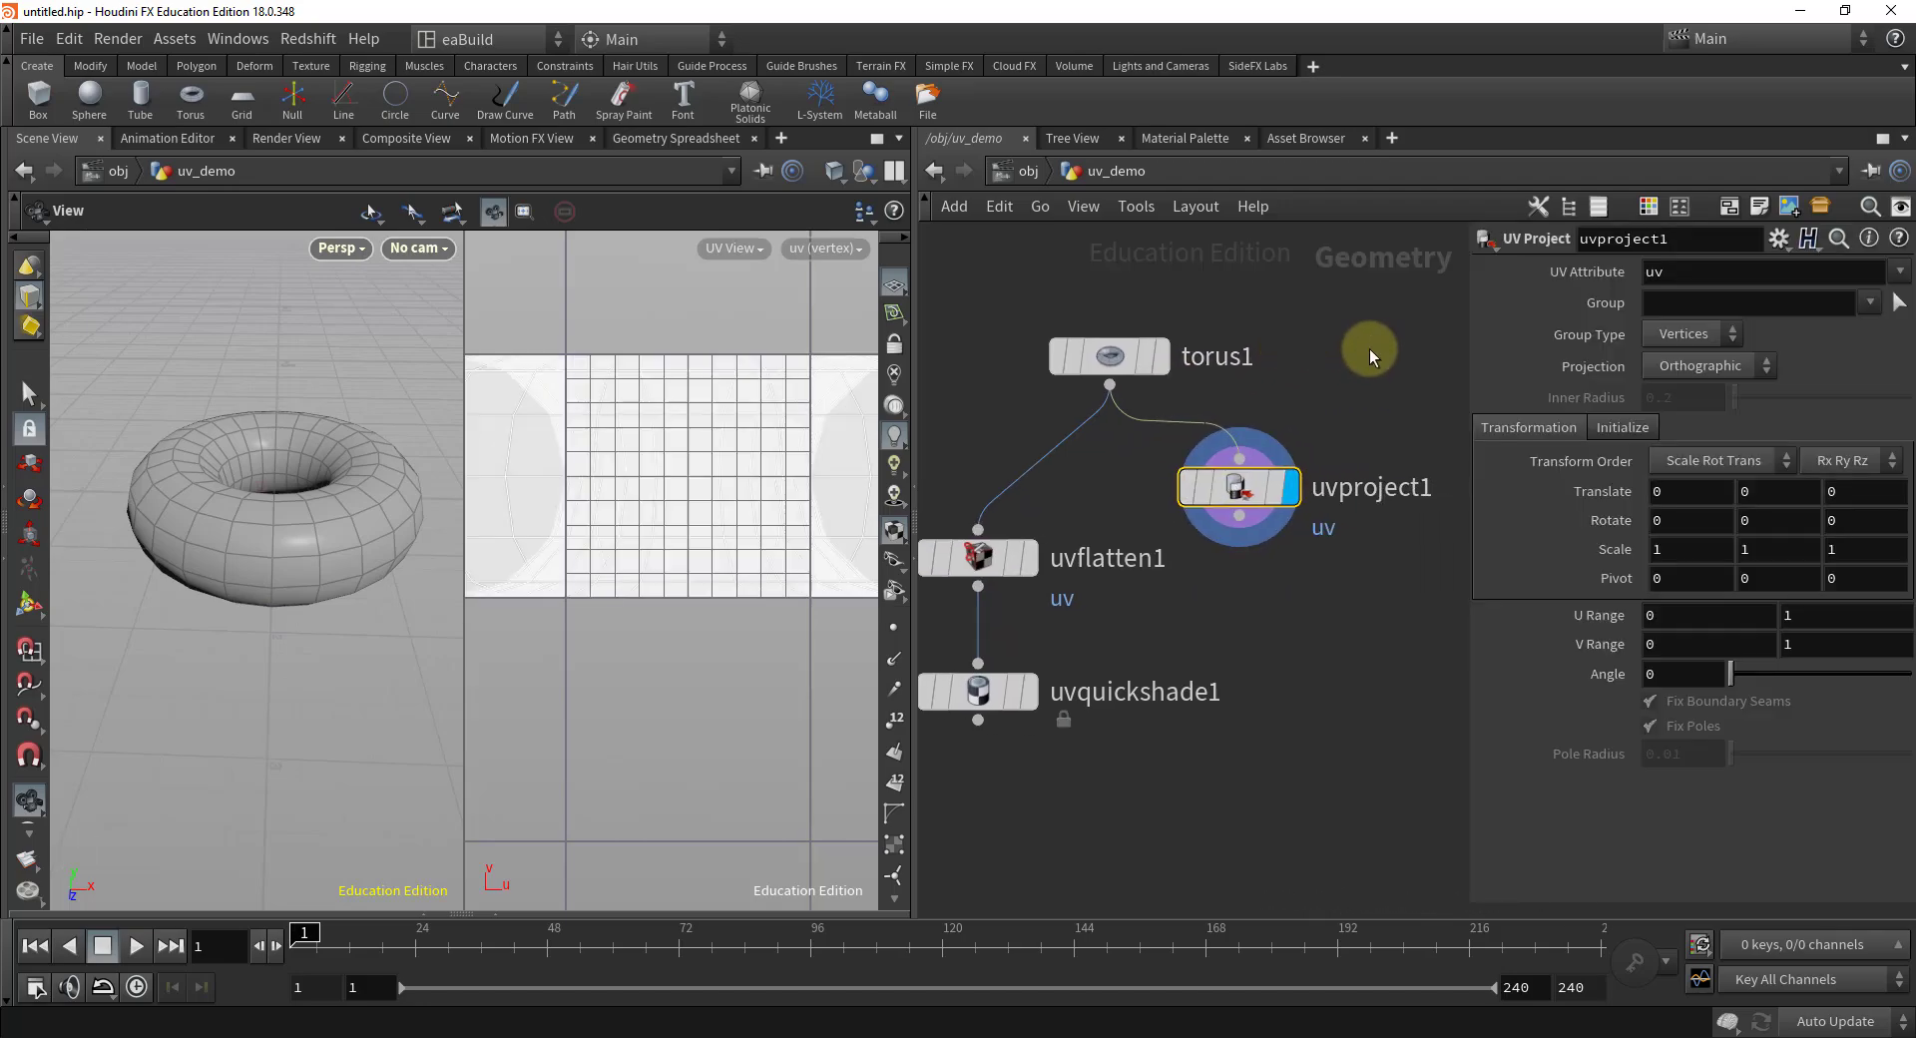
{"action": "scroll", "coordinate": [663, 372], "scroll_direction": "down", "scroll_amount": 5}
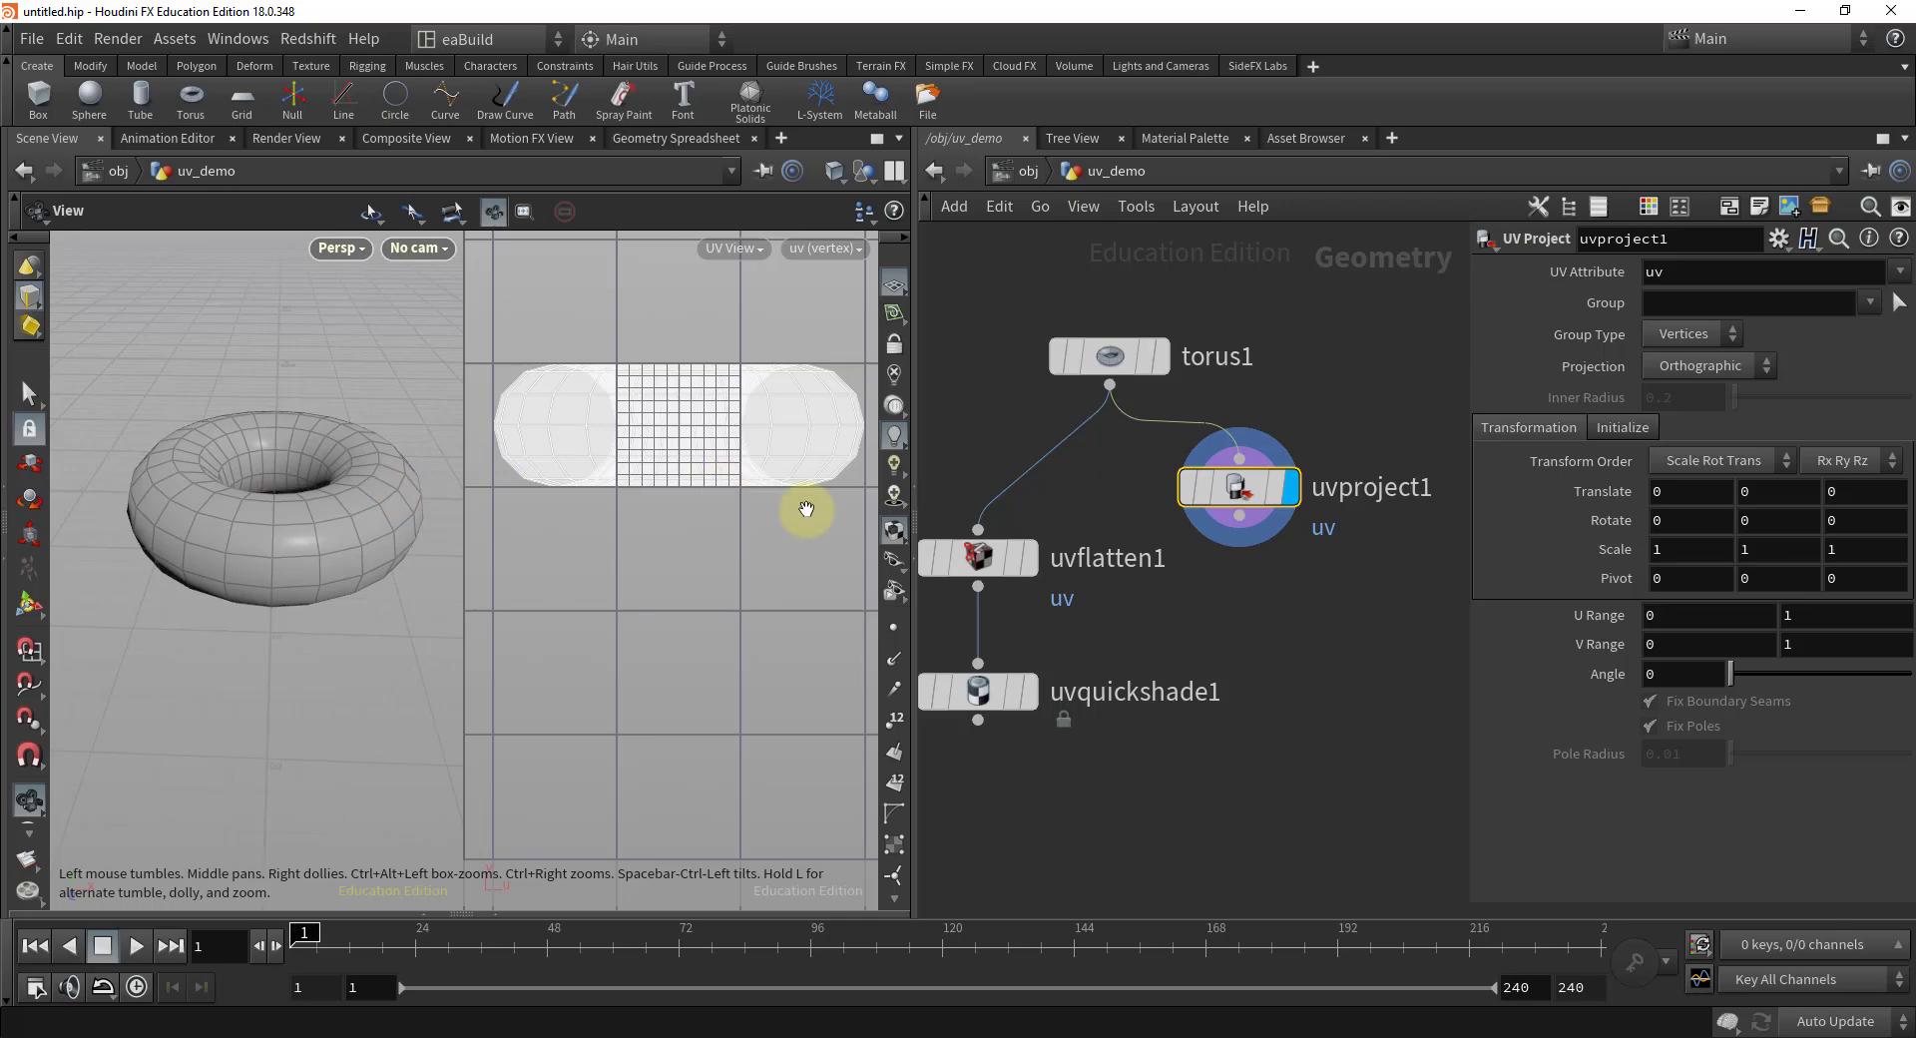
{"action": "left_click", "coordinate": [1769, 369]}
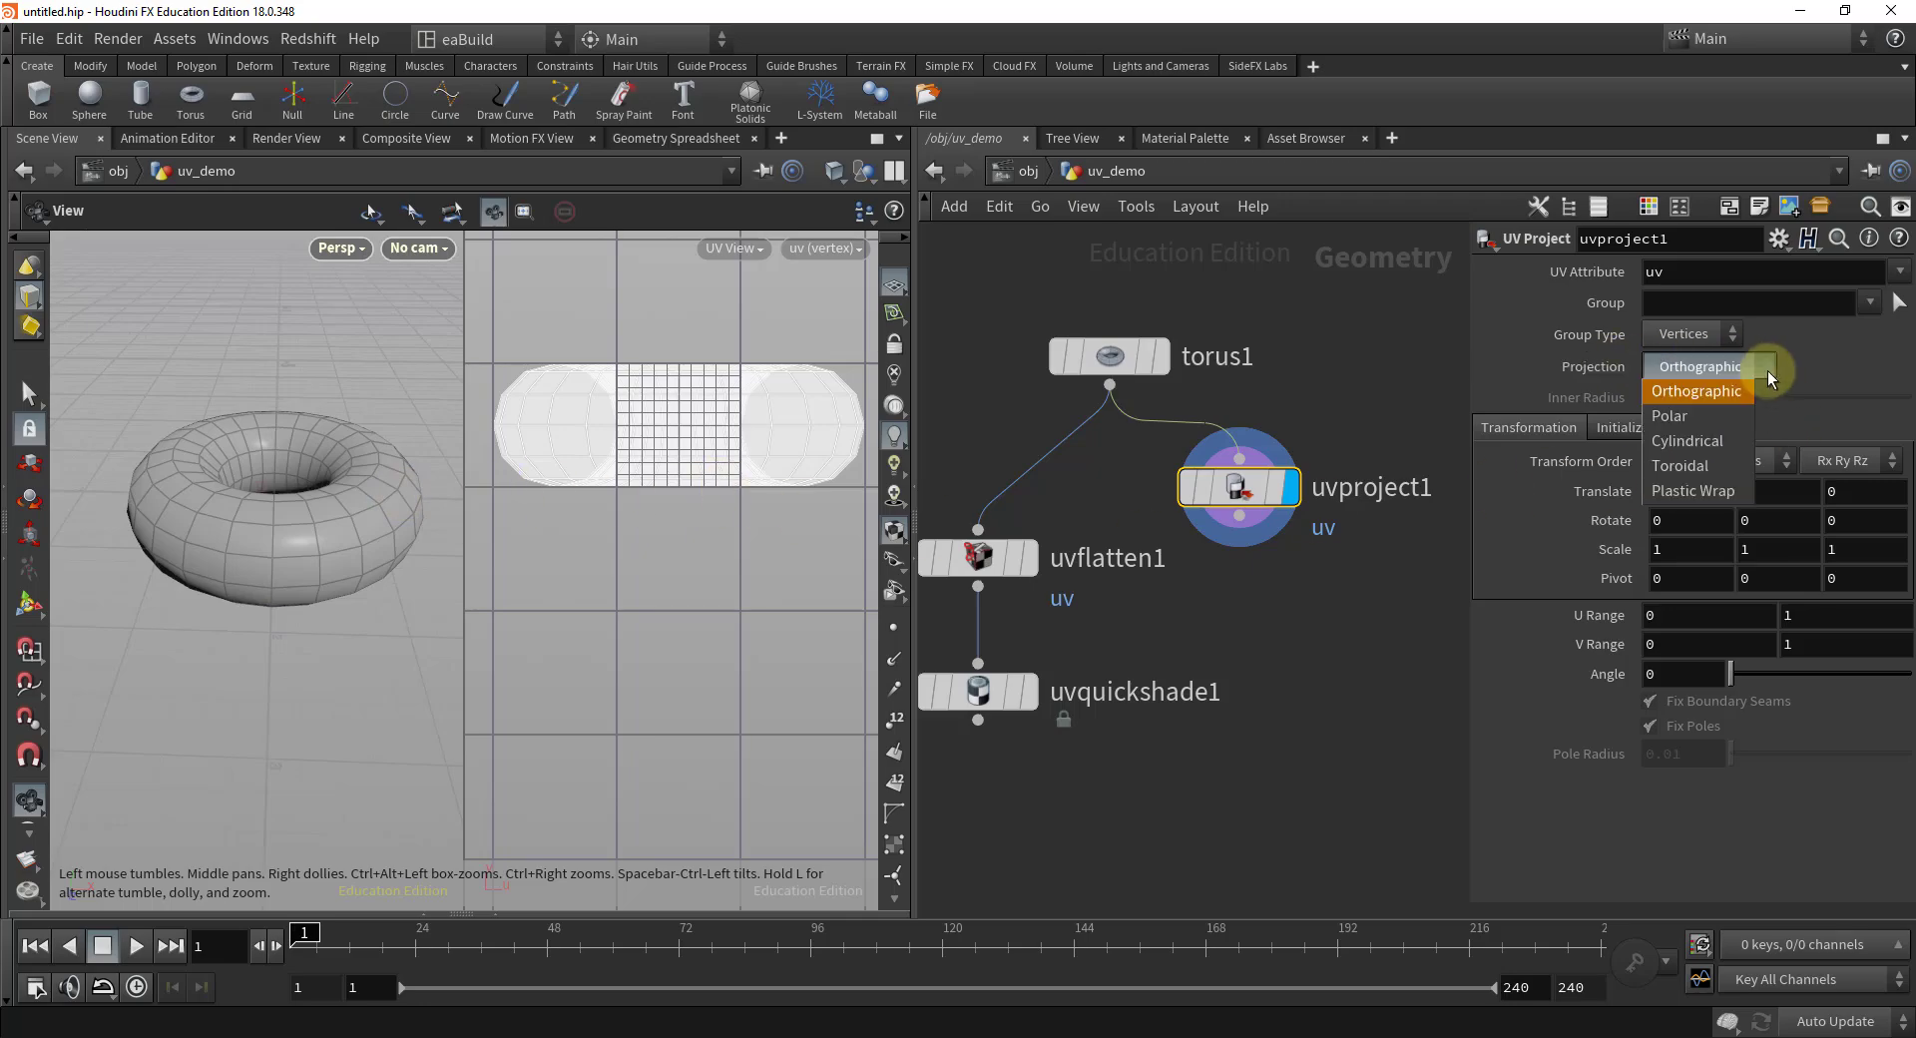
{"action": "left_click", "coordinate": [1696, 469]}
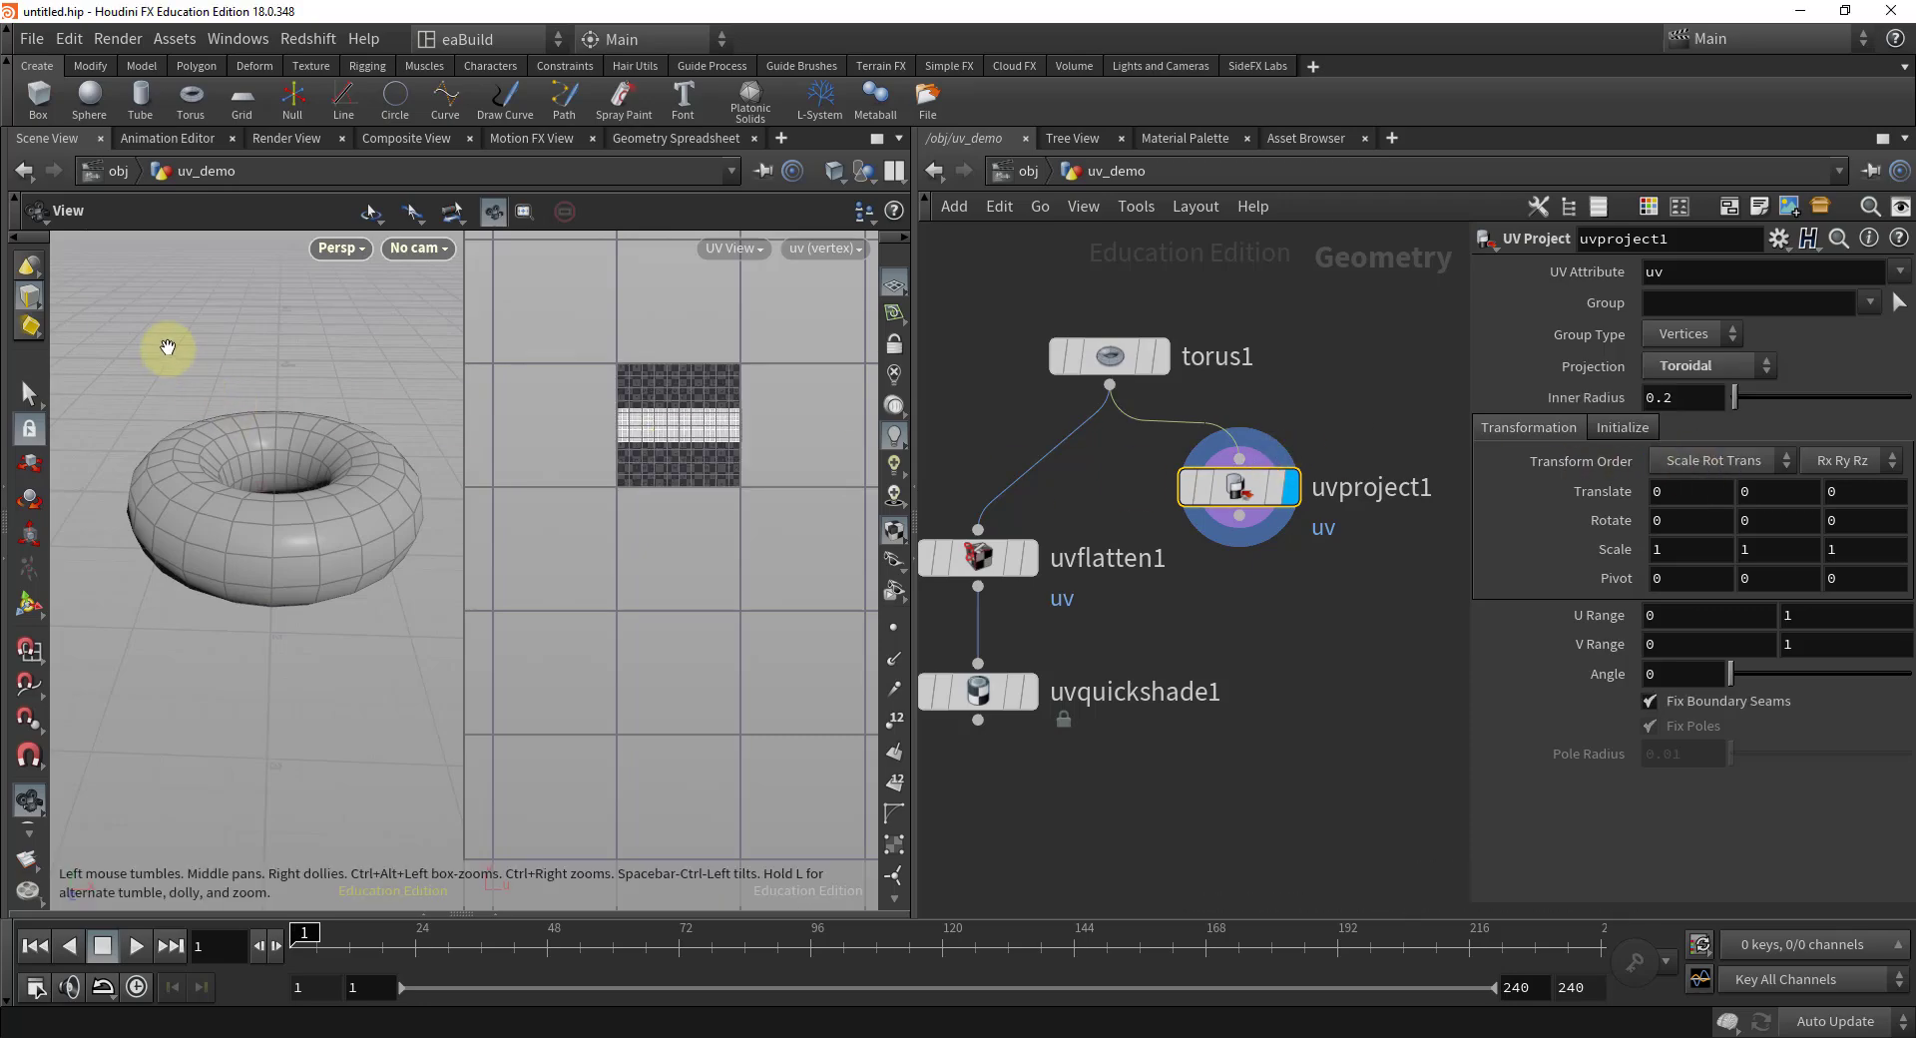
- Initialize the toroidal projection of uvproject1 with the To Best Plane method
{"action": "key", "text": "Return"}
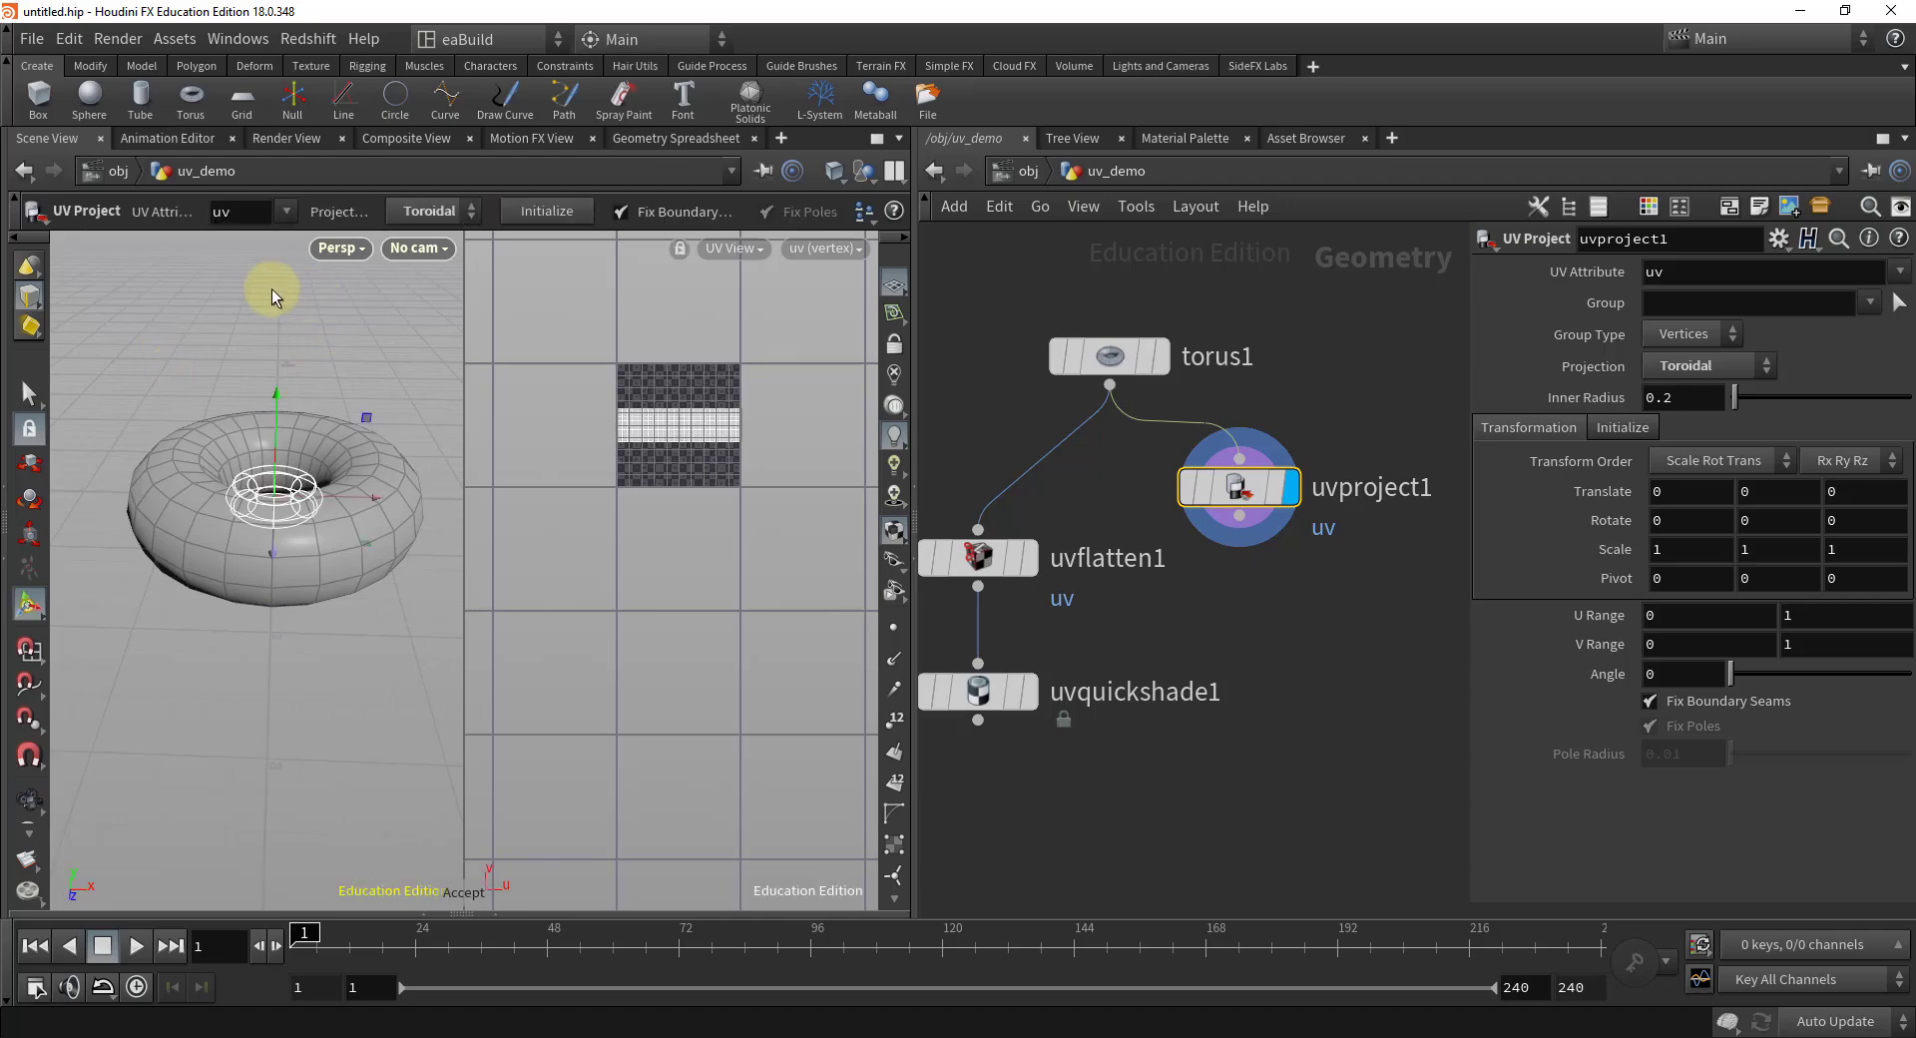
{"action": "left_click_drag", "start_coordinate": [248, 289], "coordinate": [272, 353], "text": "alt"}
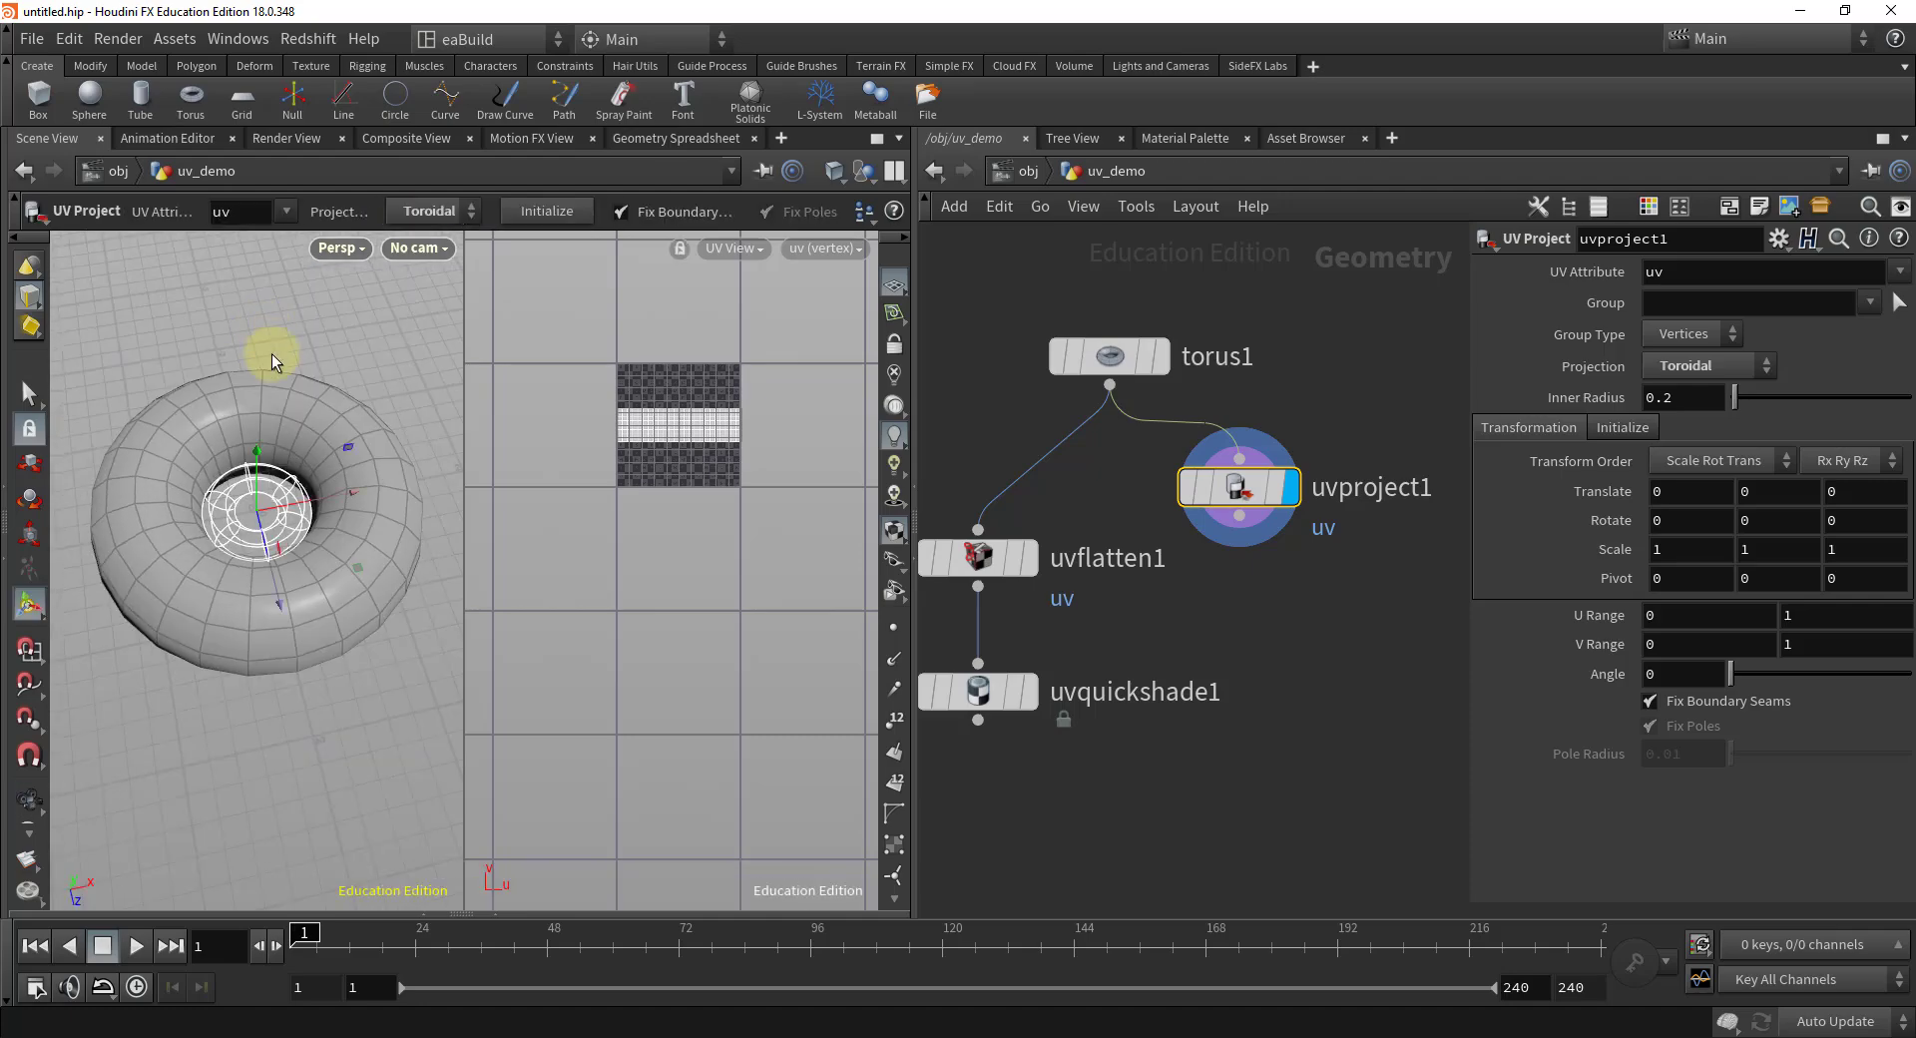
{"action": "left_click_drag", "start_coordinate": [972, 506], "coordinate": [977, 527]}
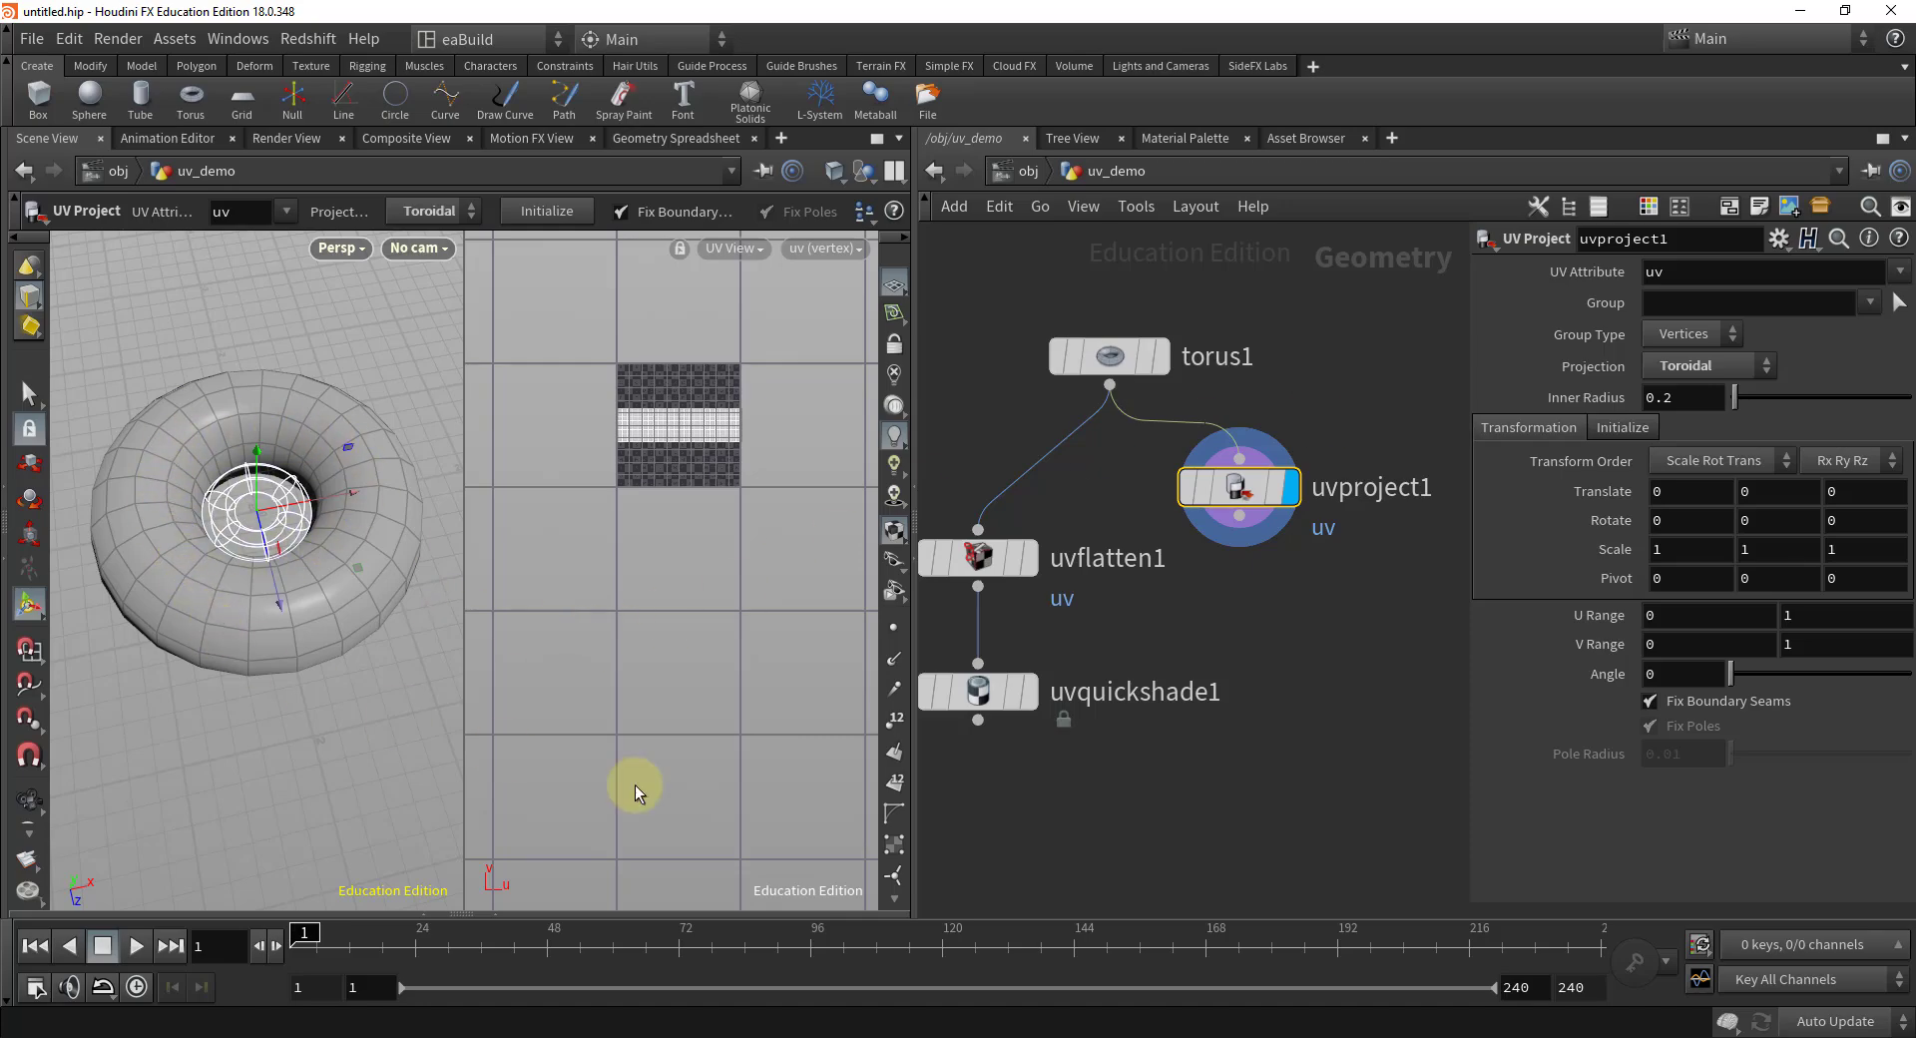
{"action": "key", "text": "Escape"}
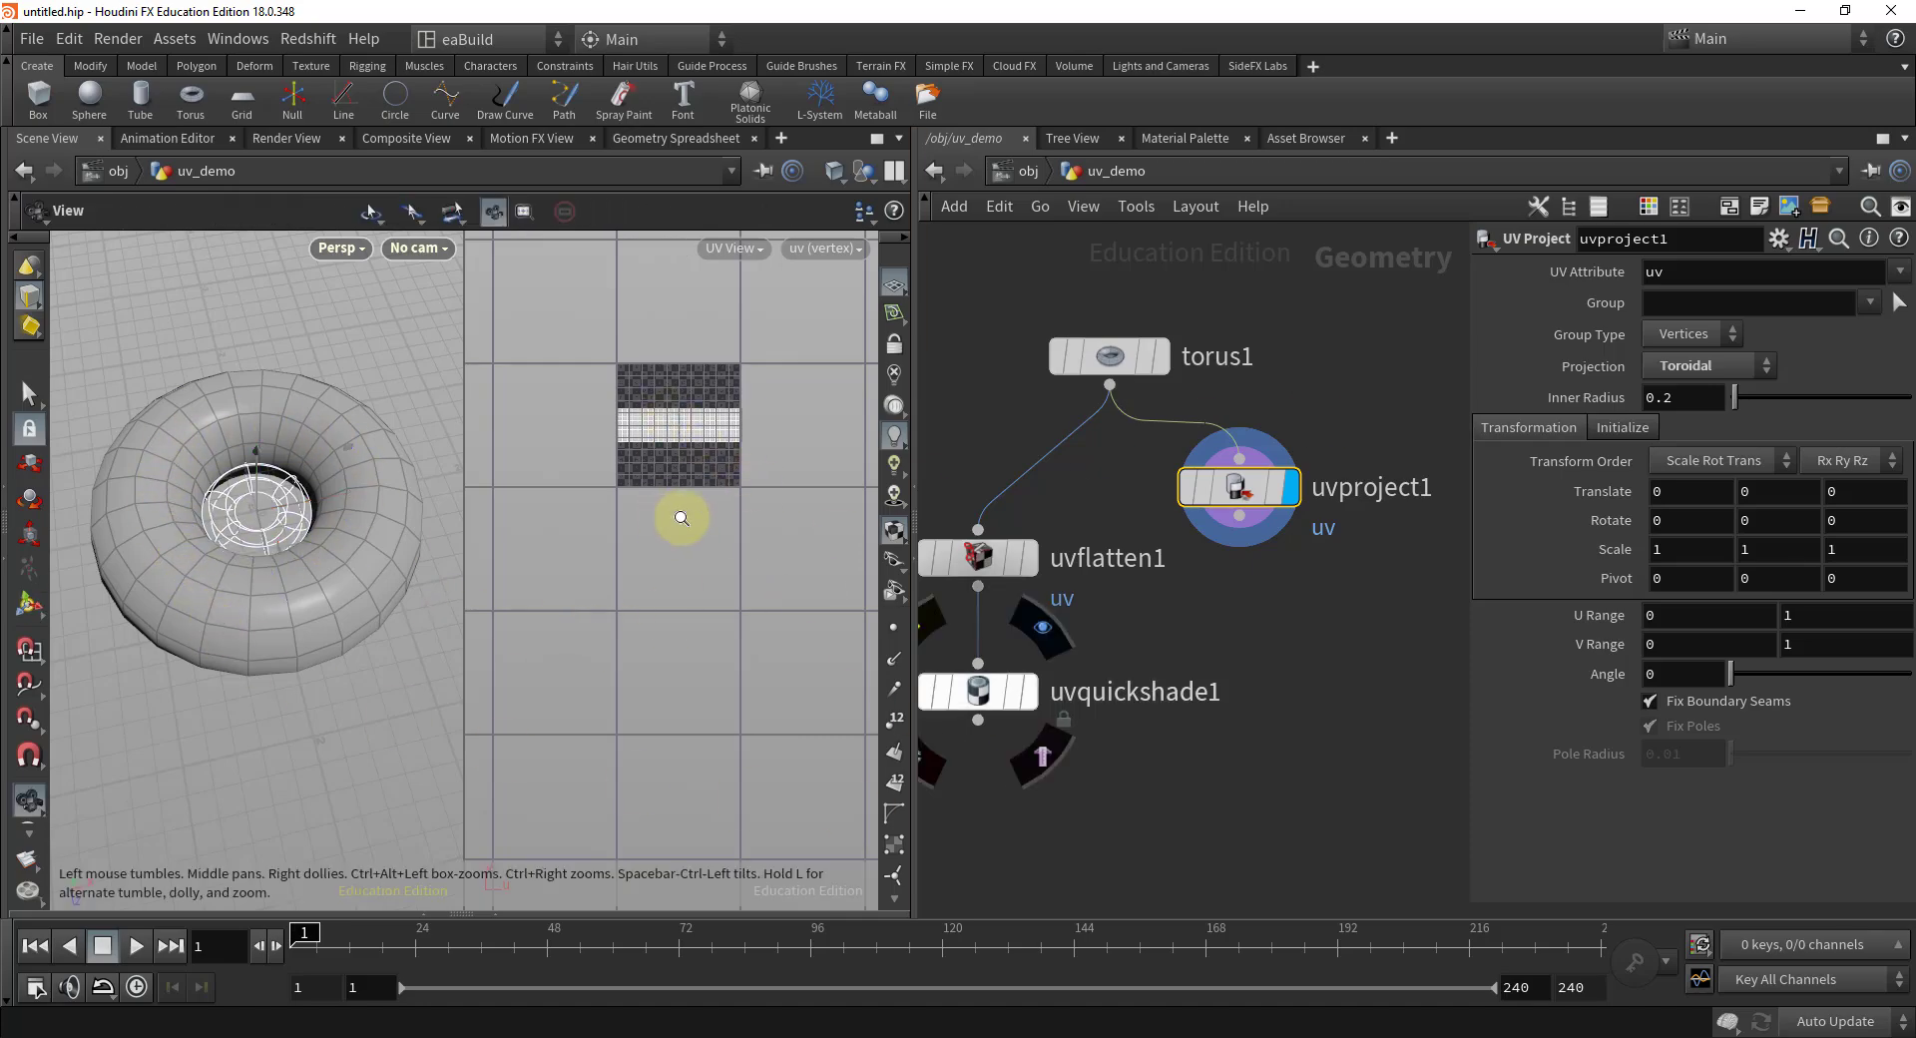
{"action": "scroll", "coordinate": [672, 509], "scroll_direction": "up", "scroll_amount": 3}
{"action": "middle_click_drag", "start_coordinate": [671, 505], "coordinate": [642, 682]}
{"action": "key", "text": "Return"}
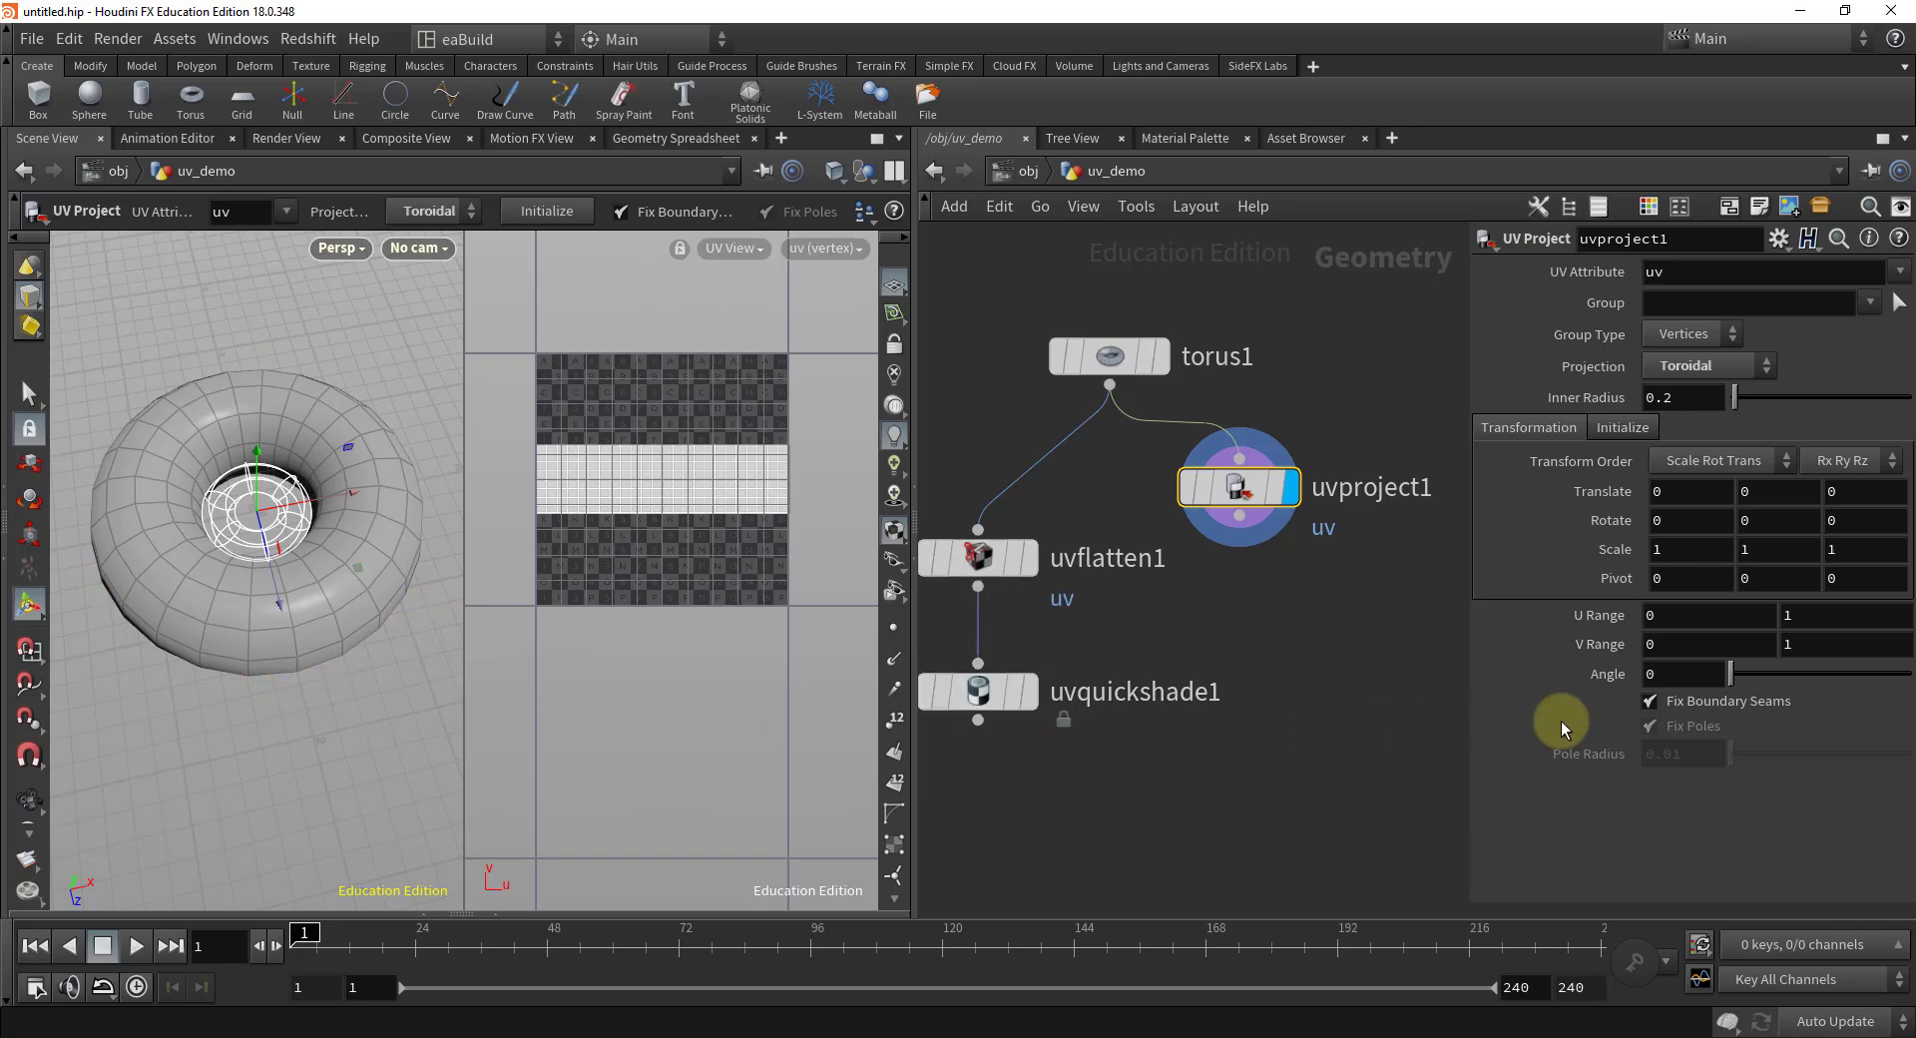
{"action": "left_click", "coordinate": [1625, 427]}
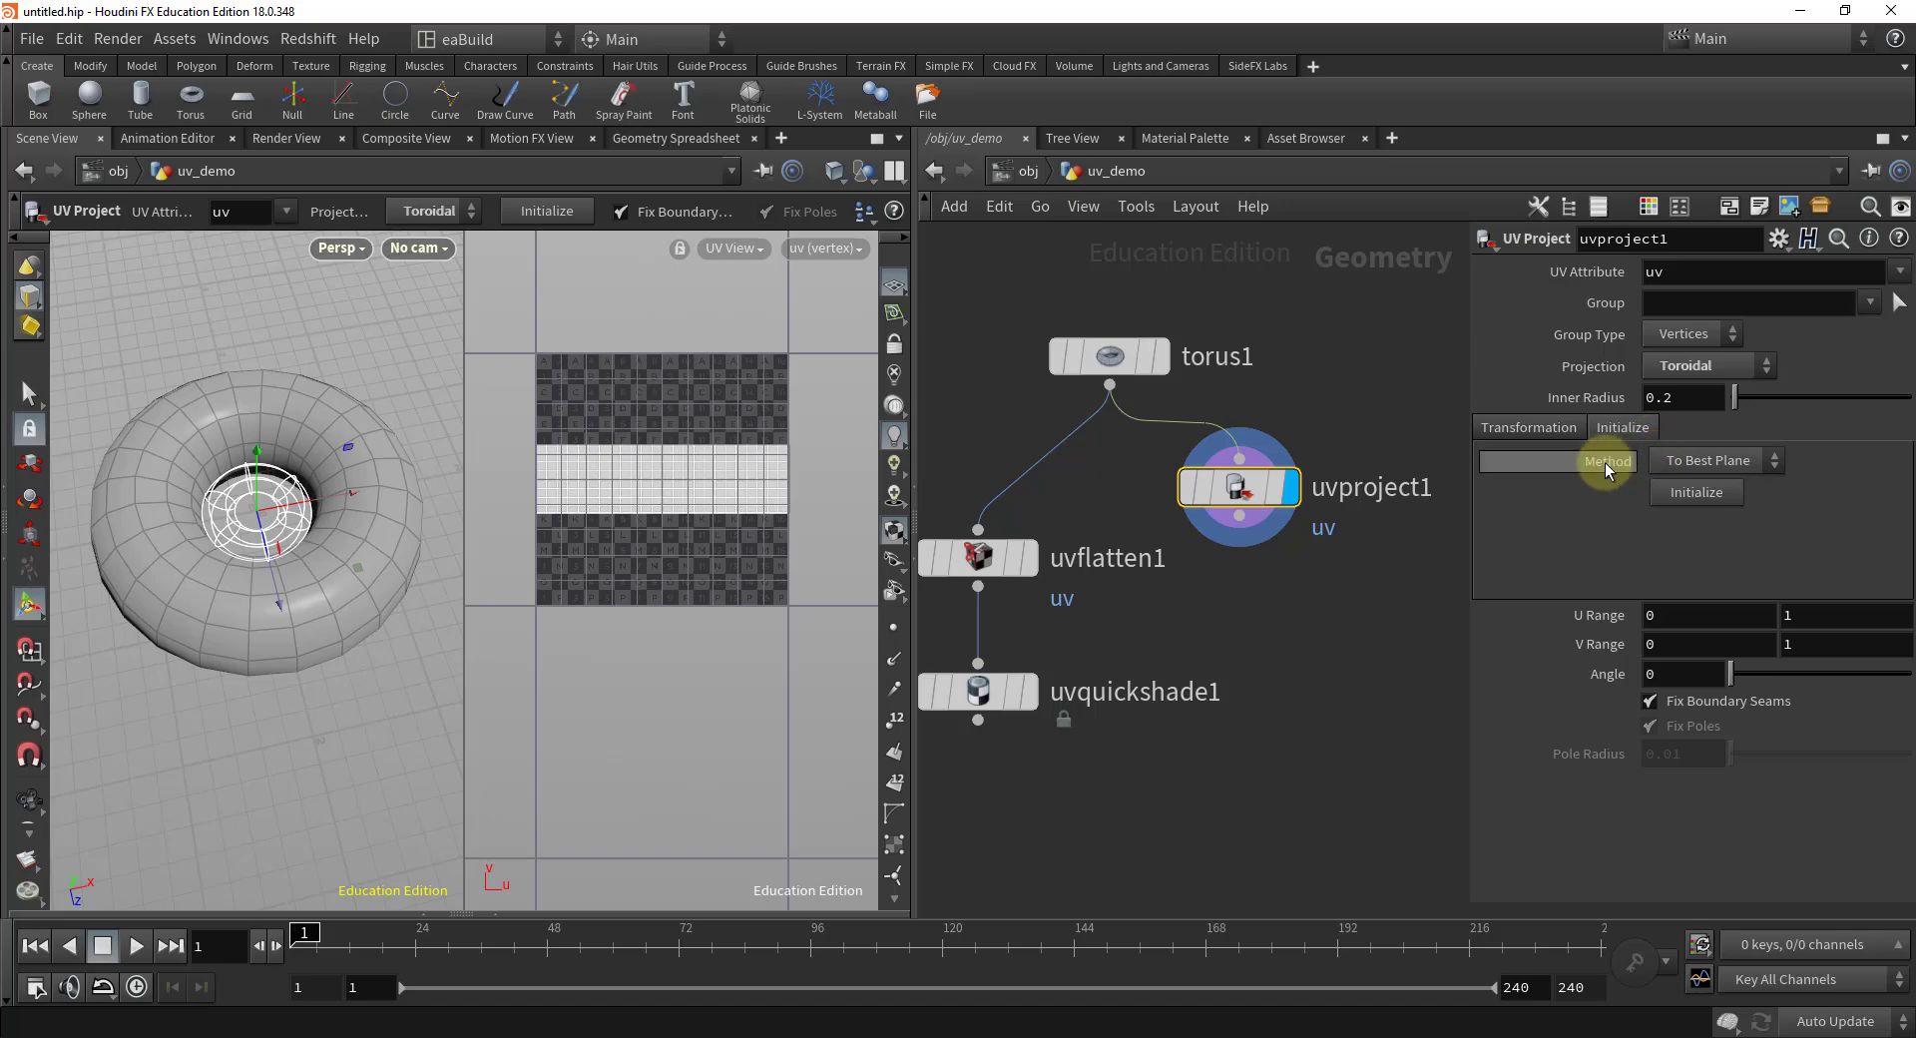
{"action": "left_click", "coordinate": [1734, 463]}
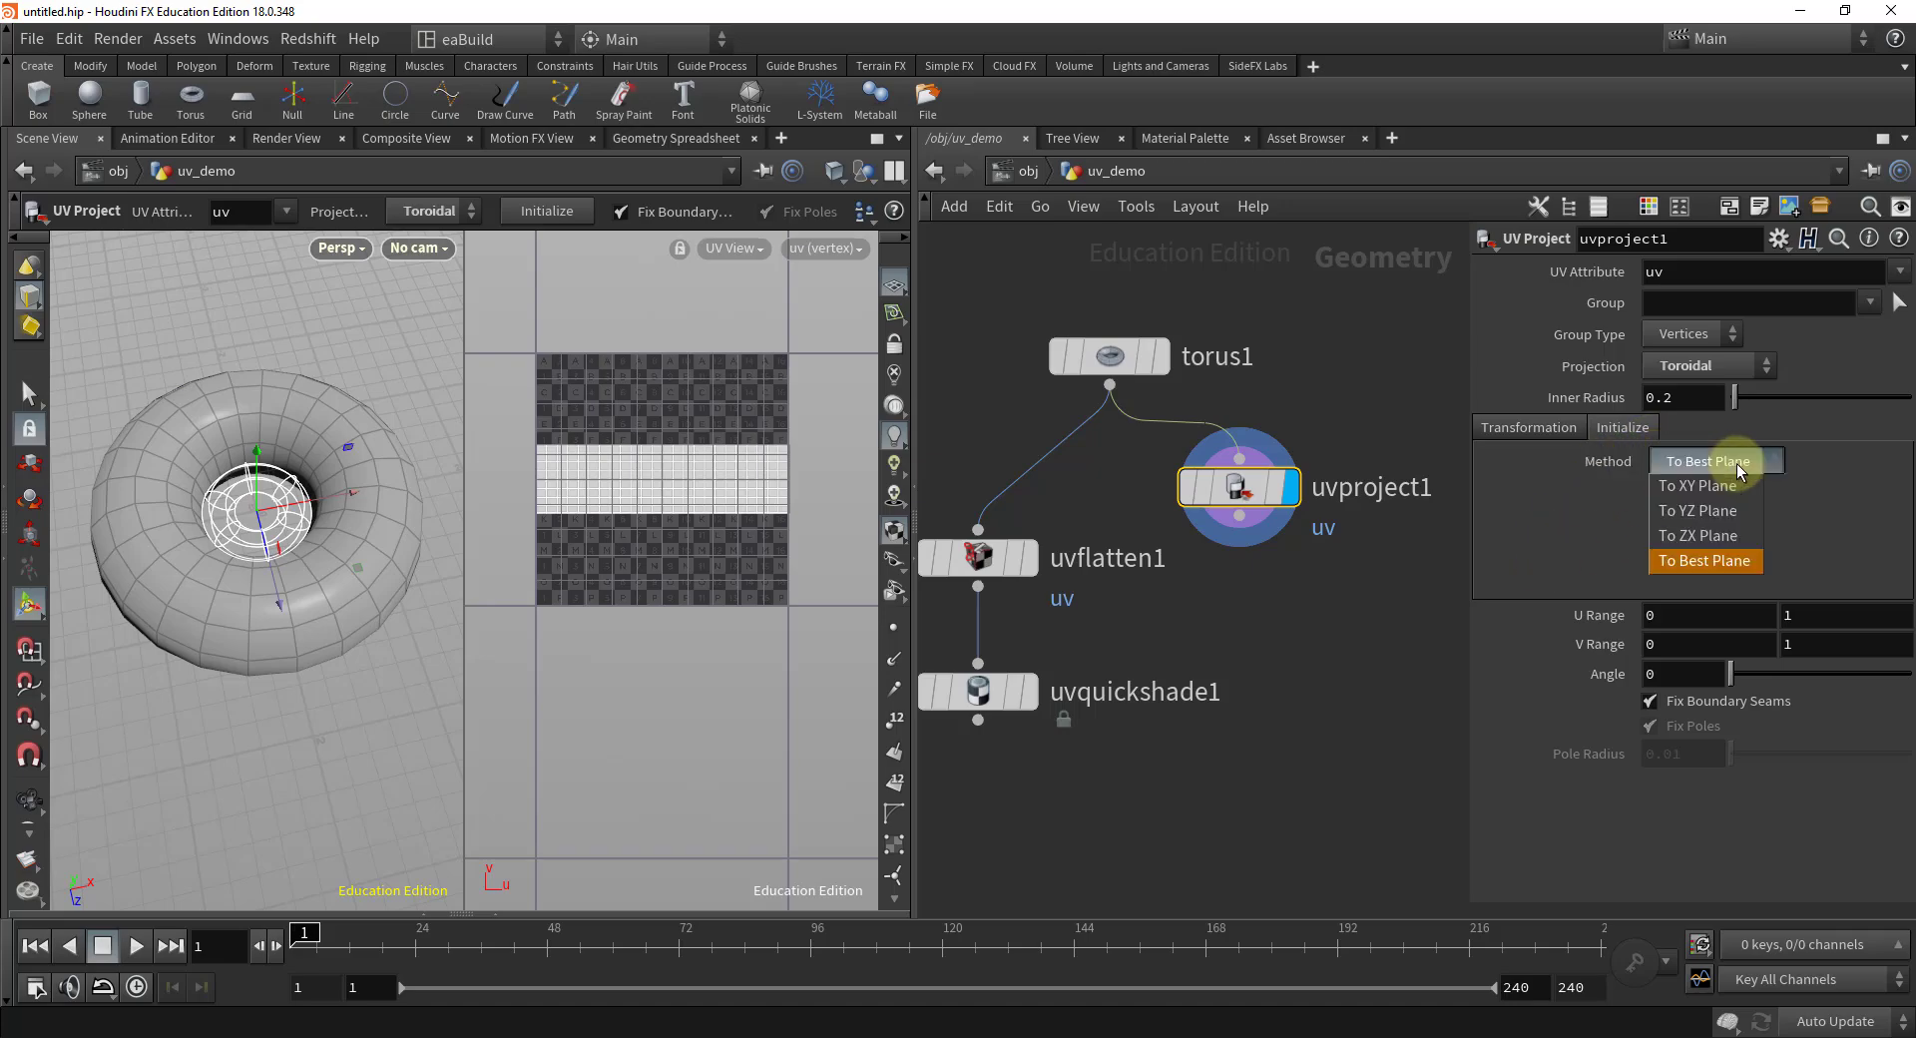
{"action": "left_click", "coordinate": [1820, 518]}
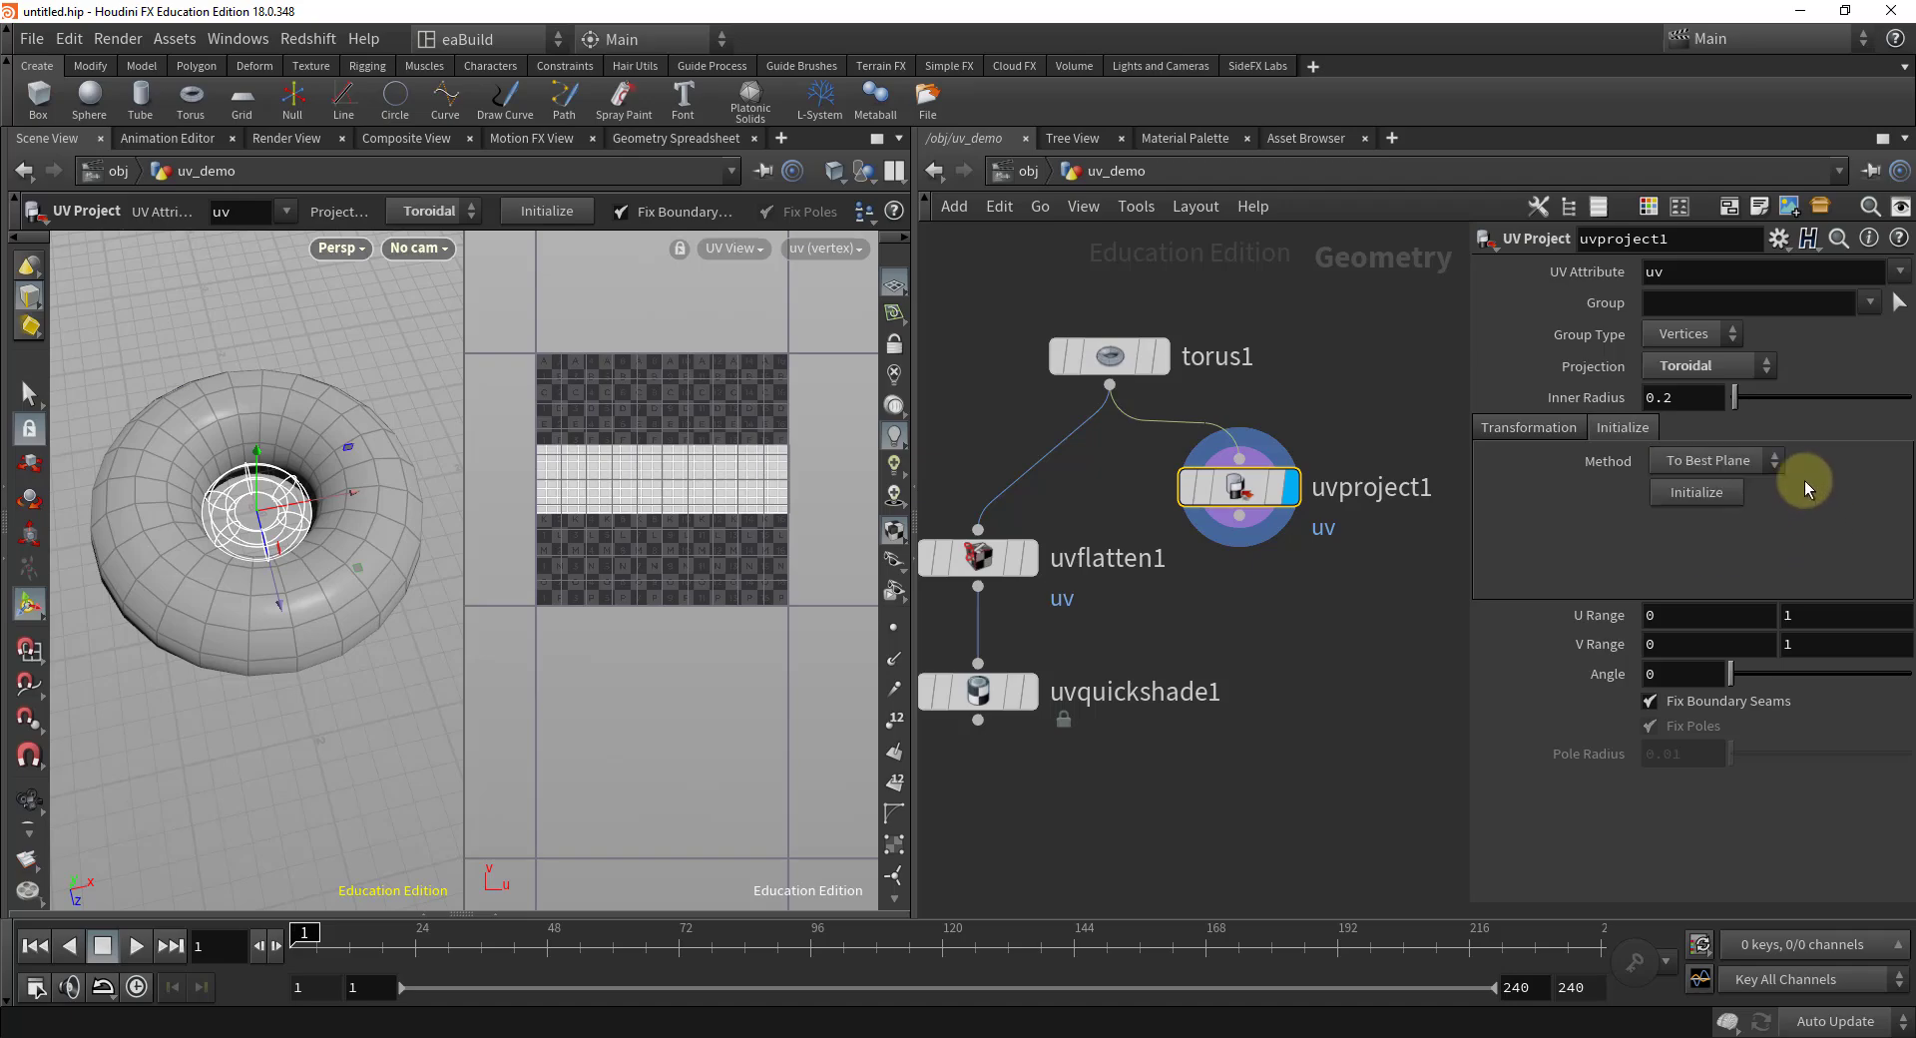
{"action": "left_click", "coordinate": [1685, 495]}
{"action": "left_click", "coordinate": [1691, 492]}
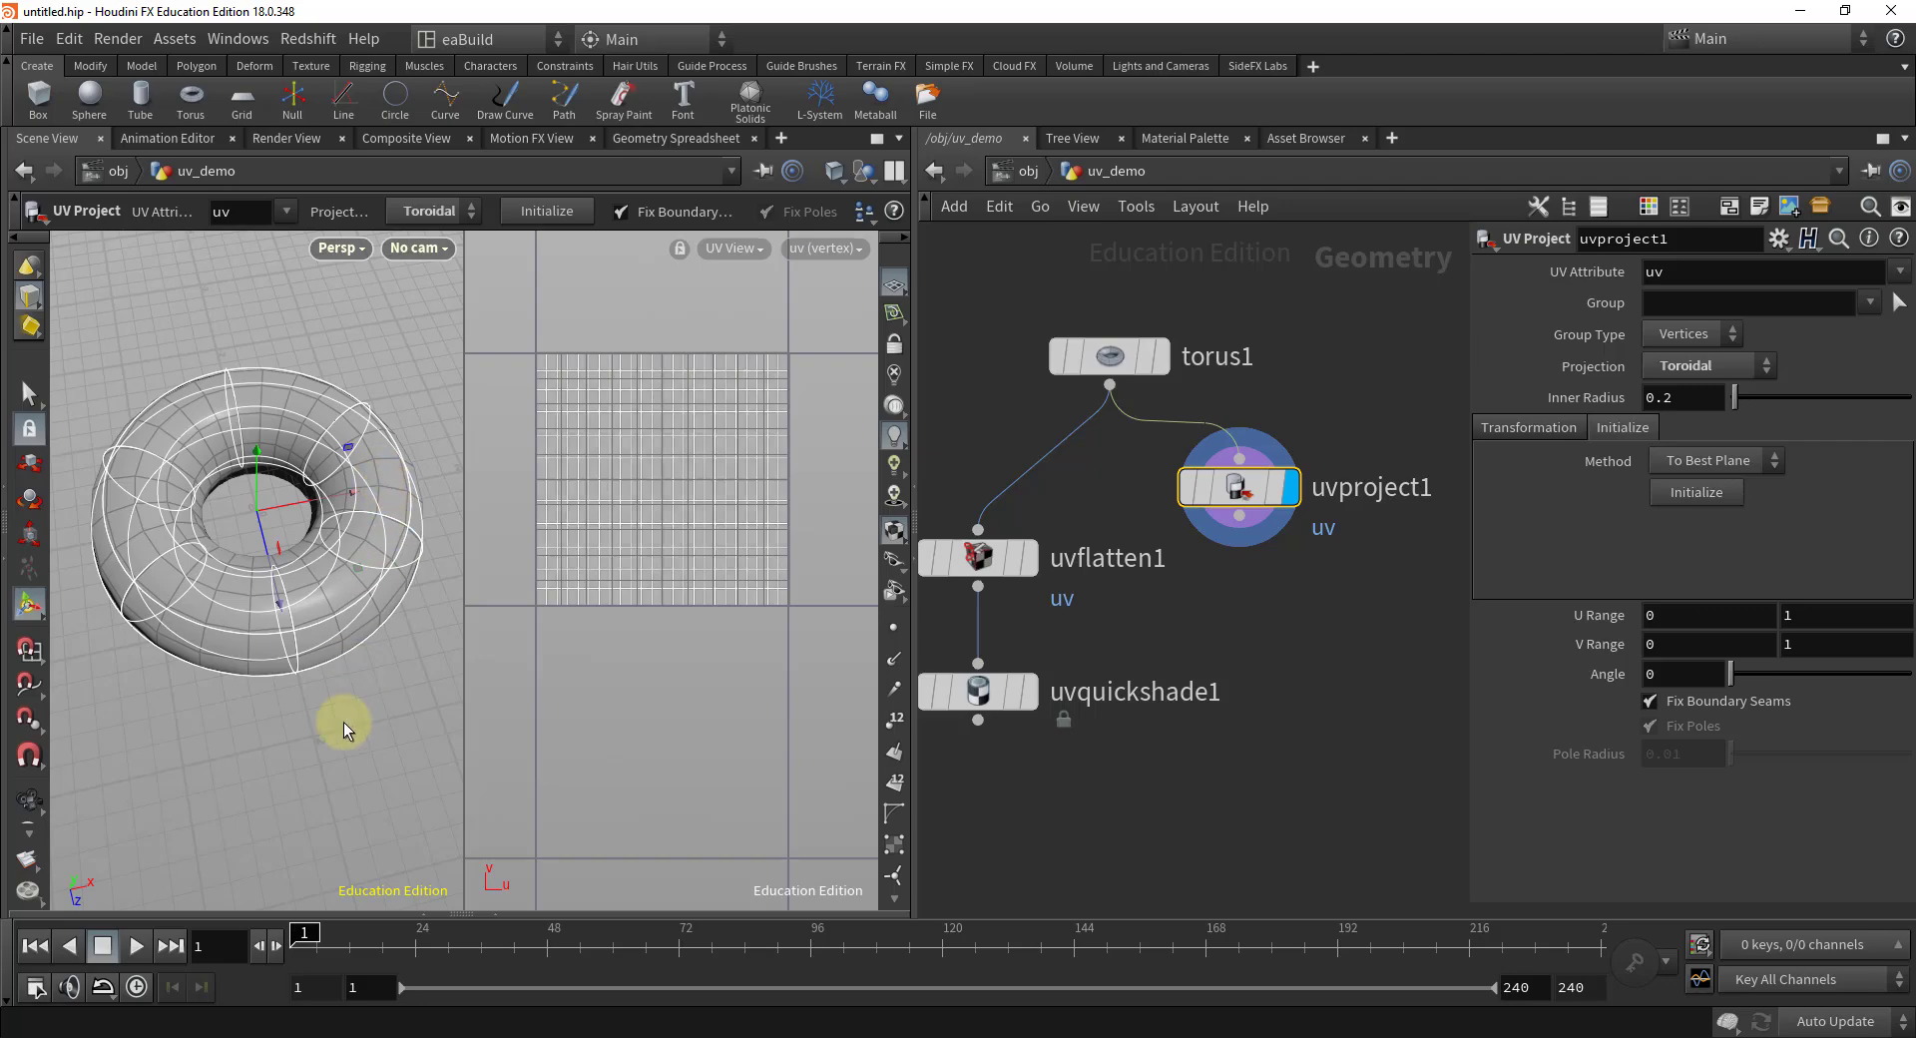
- Inspect how the toroidal projection handle fits around the torus and how its UVs fill the tile
{"action": "key", "text": "Escape"}
{"action": "left_click_drag", "start_coordinate": [344, 722], "coordinate": [288, 723]}
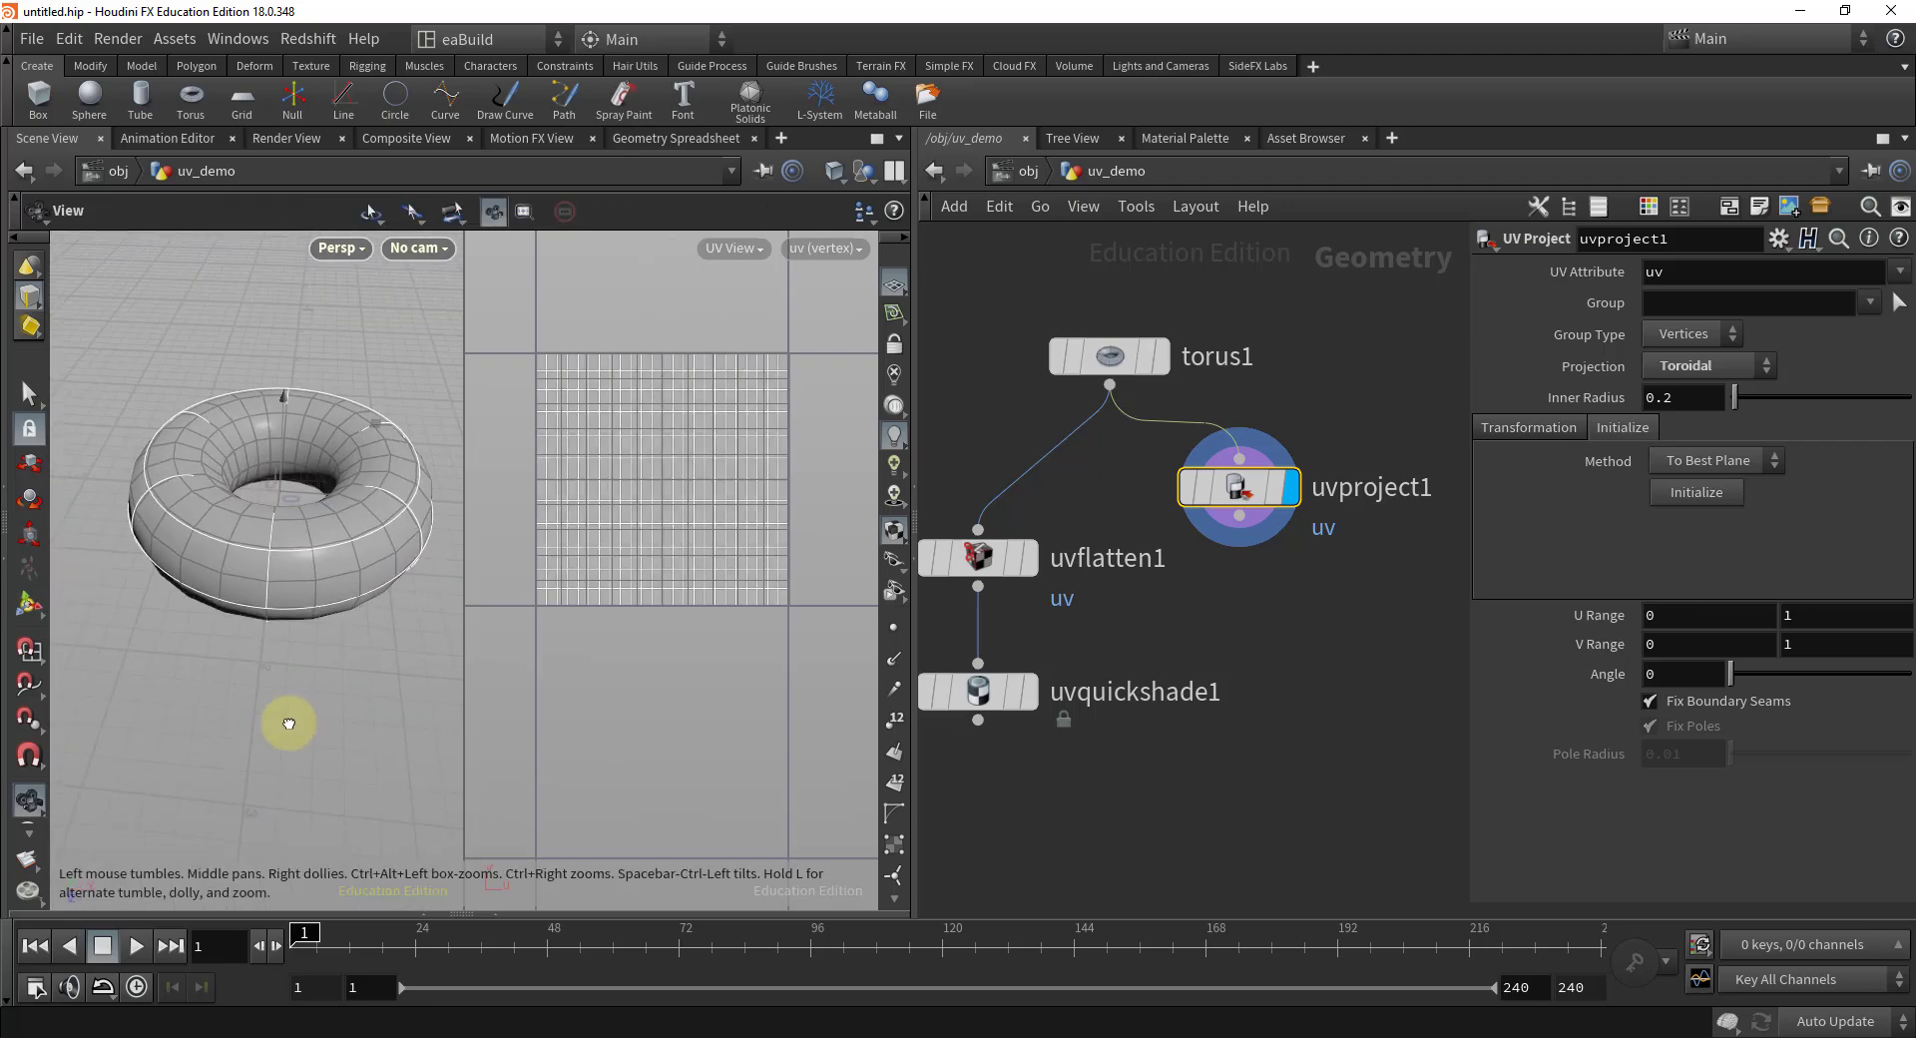
{"action": "key", "text": "Return"}
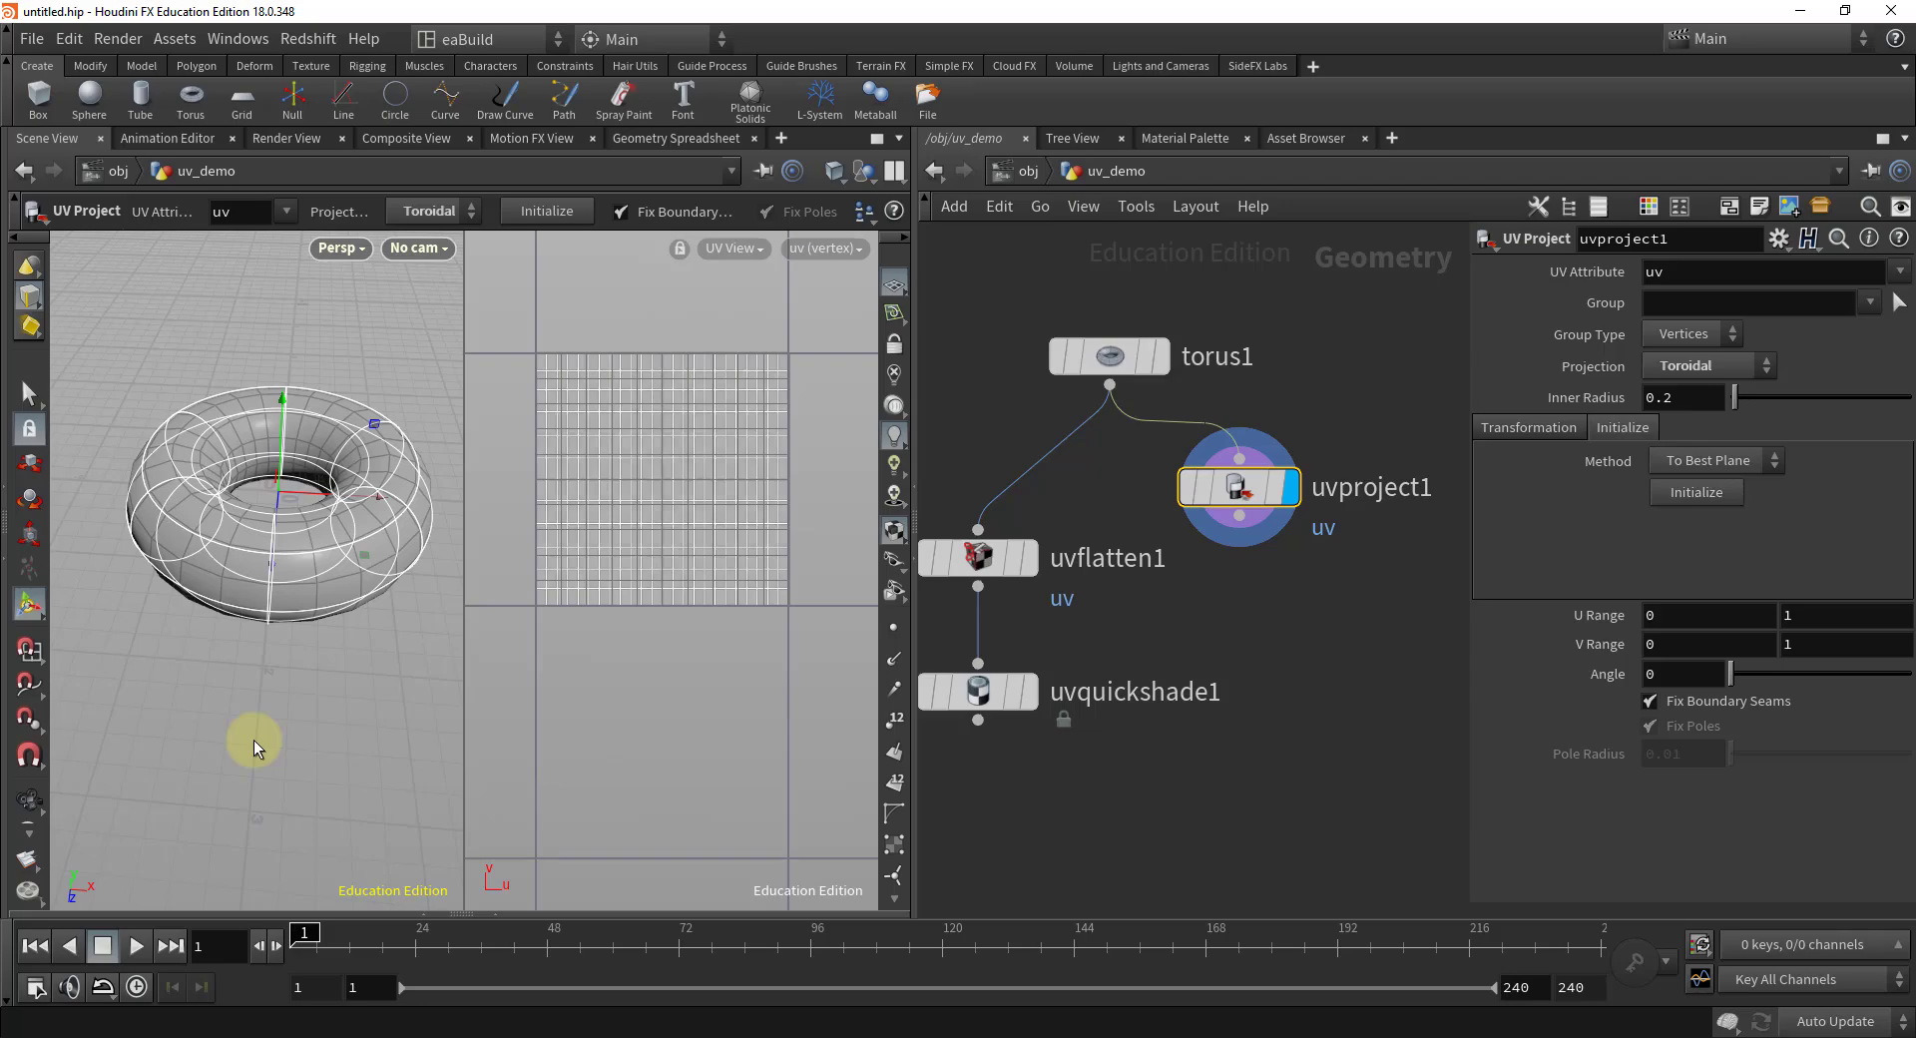
{"action": "key", "text": "Escape"}
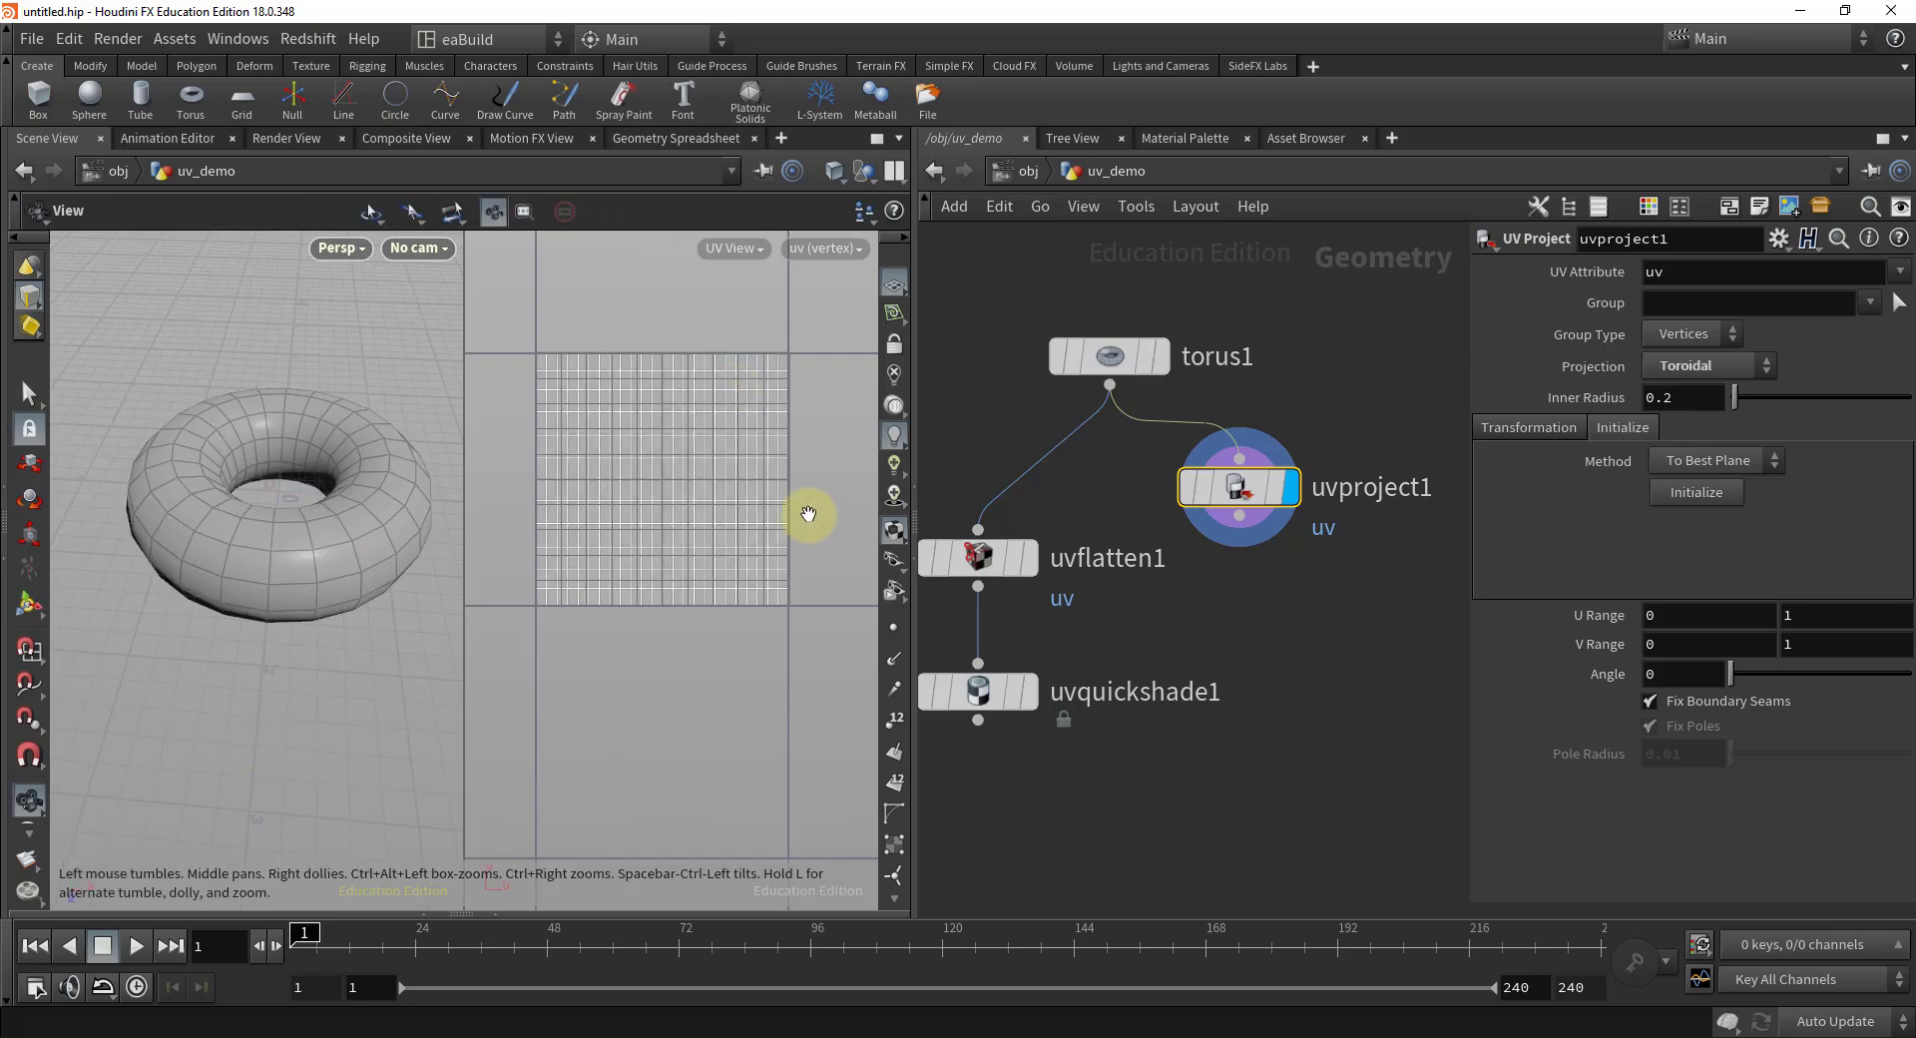
{"action": "middle_click_drag", "start_coordinate": [1287, 744], "coordinate": [1338, 680]}
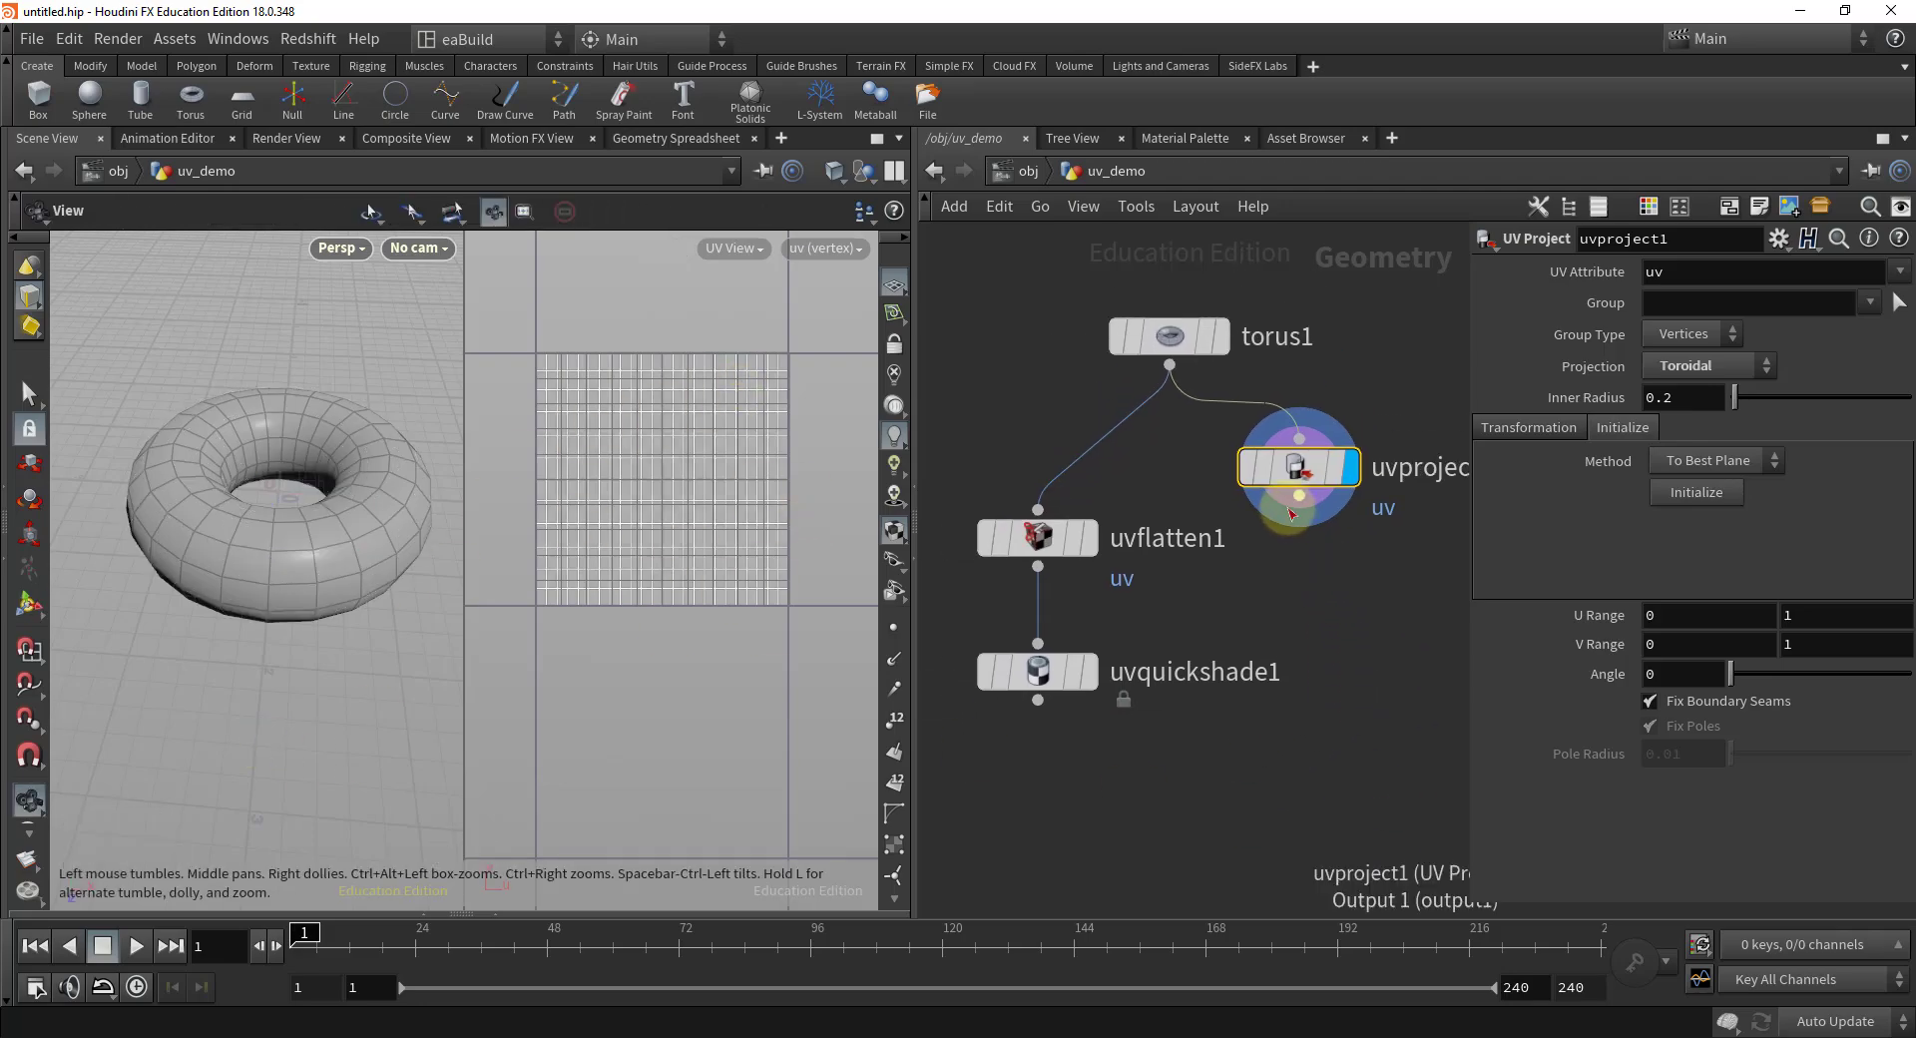
- Rewire uvquickshade1 to take uvproject1 as its input, display it and inspect the grid texture around the torus
{"action": "left_click_drag", "start_coordinate": [1292, 511], "coordinate": [1171, 695]}
{"action": "left_click", "coordinate": [1221, 690]}
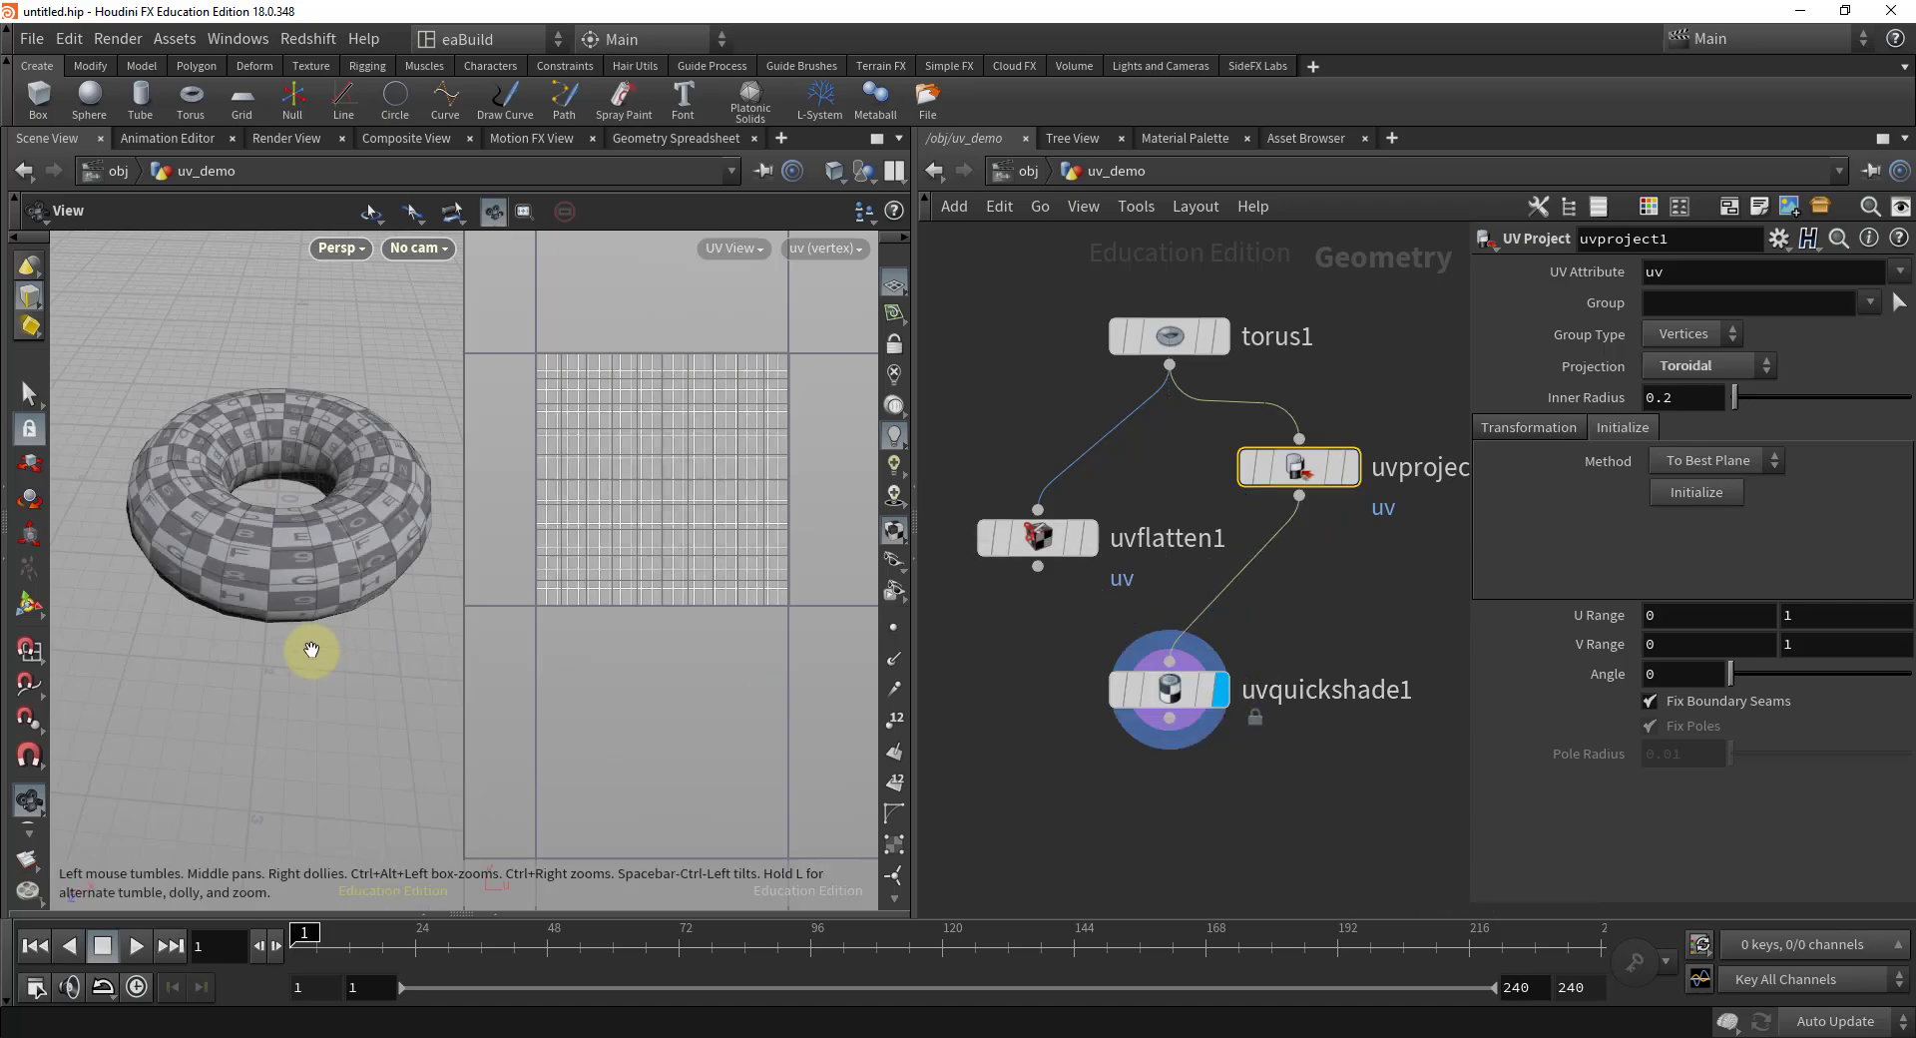
{"action": "mouse_move", "coordinate": [295, 676]}
{"action": "left_mouse_down"}
{"action": "mouse_move", "coordinate": [334, 646]}
{"action": "mouse_move", "coordinate": [303, 665]}
{"action": "left_mouse_up"}
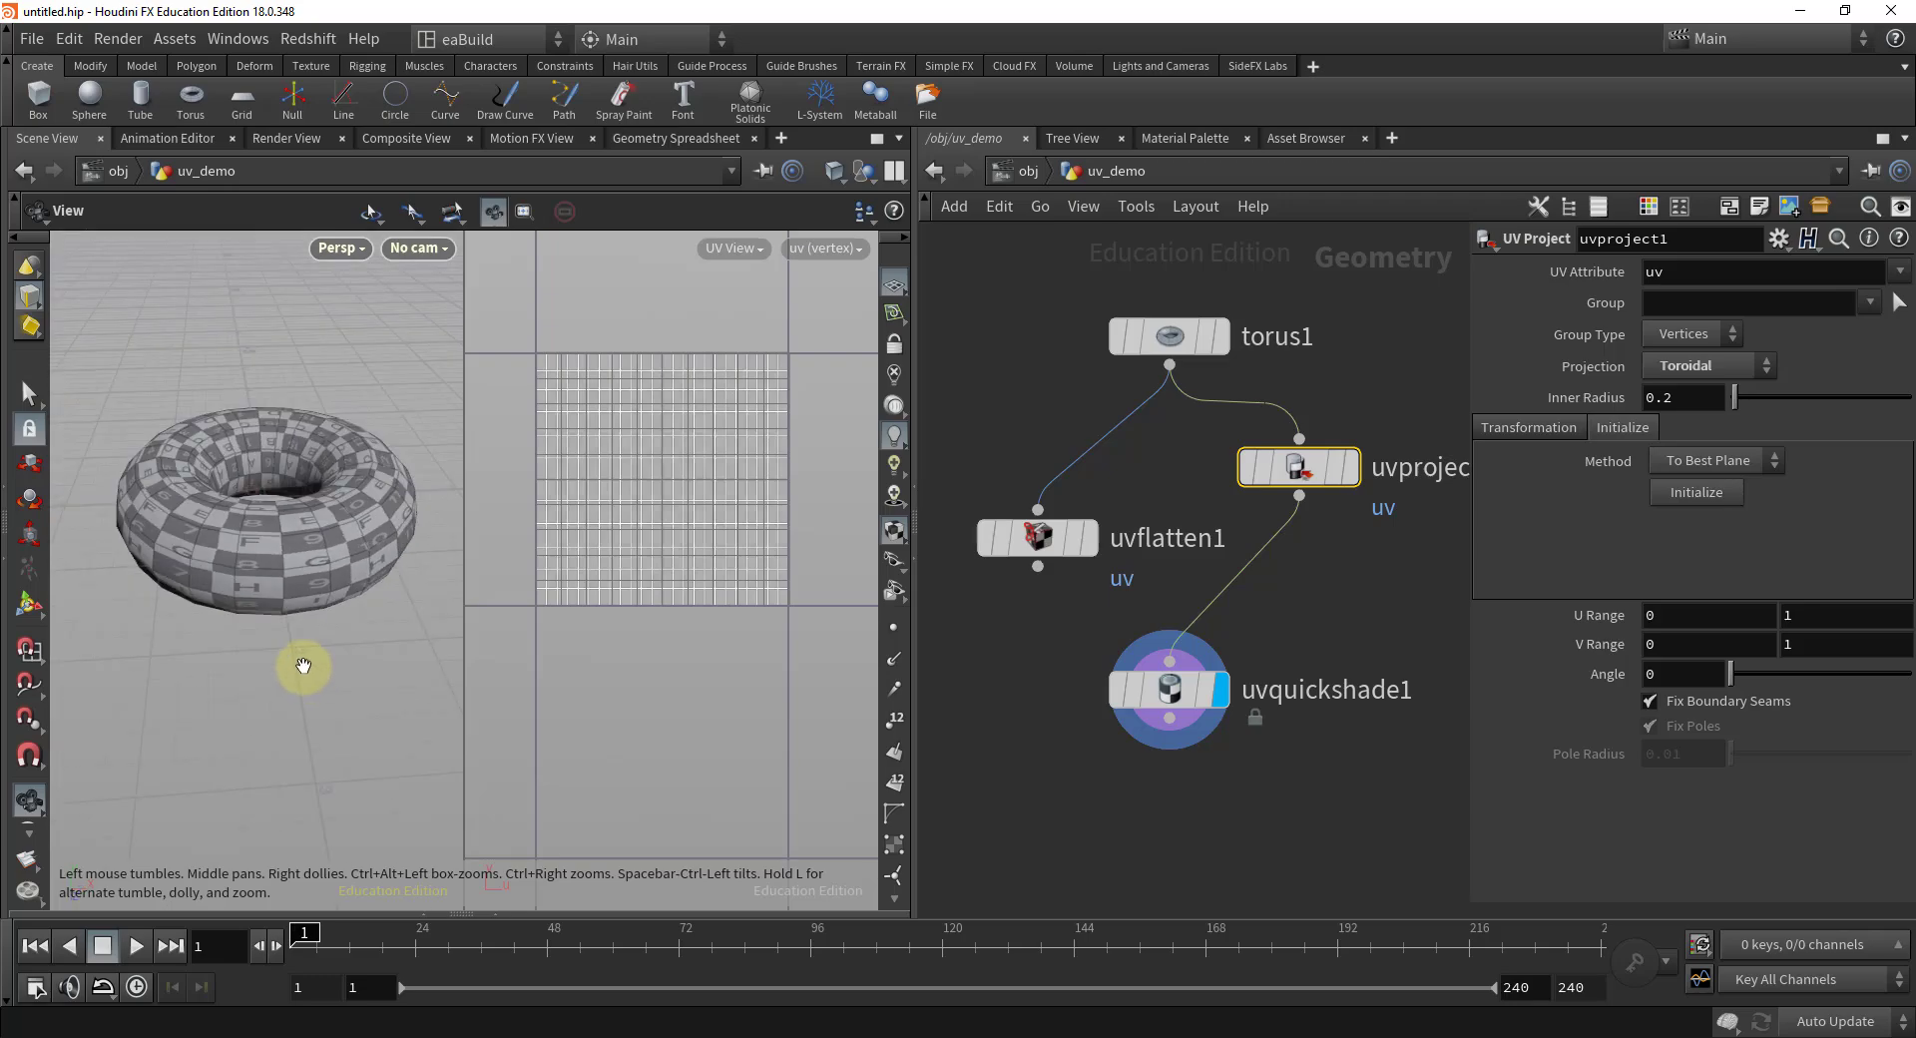
{"action": "mouse_move", "coordinate": [338, 491]}
{"action": "left_mouse_down"}
{"action": "mouse_move", "coordinate": [287, 536]}
{"action": "mouse_move", "coordinate": [334, 494]}
{"action": "left_mouse_up"}
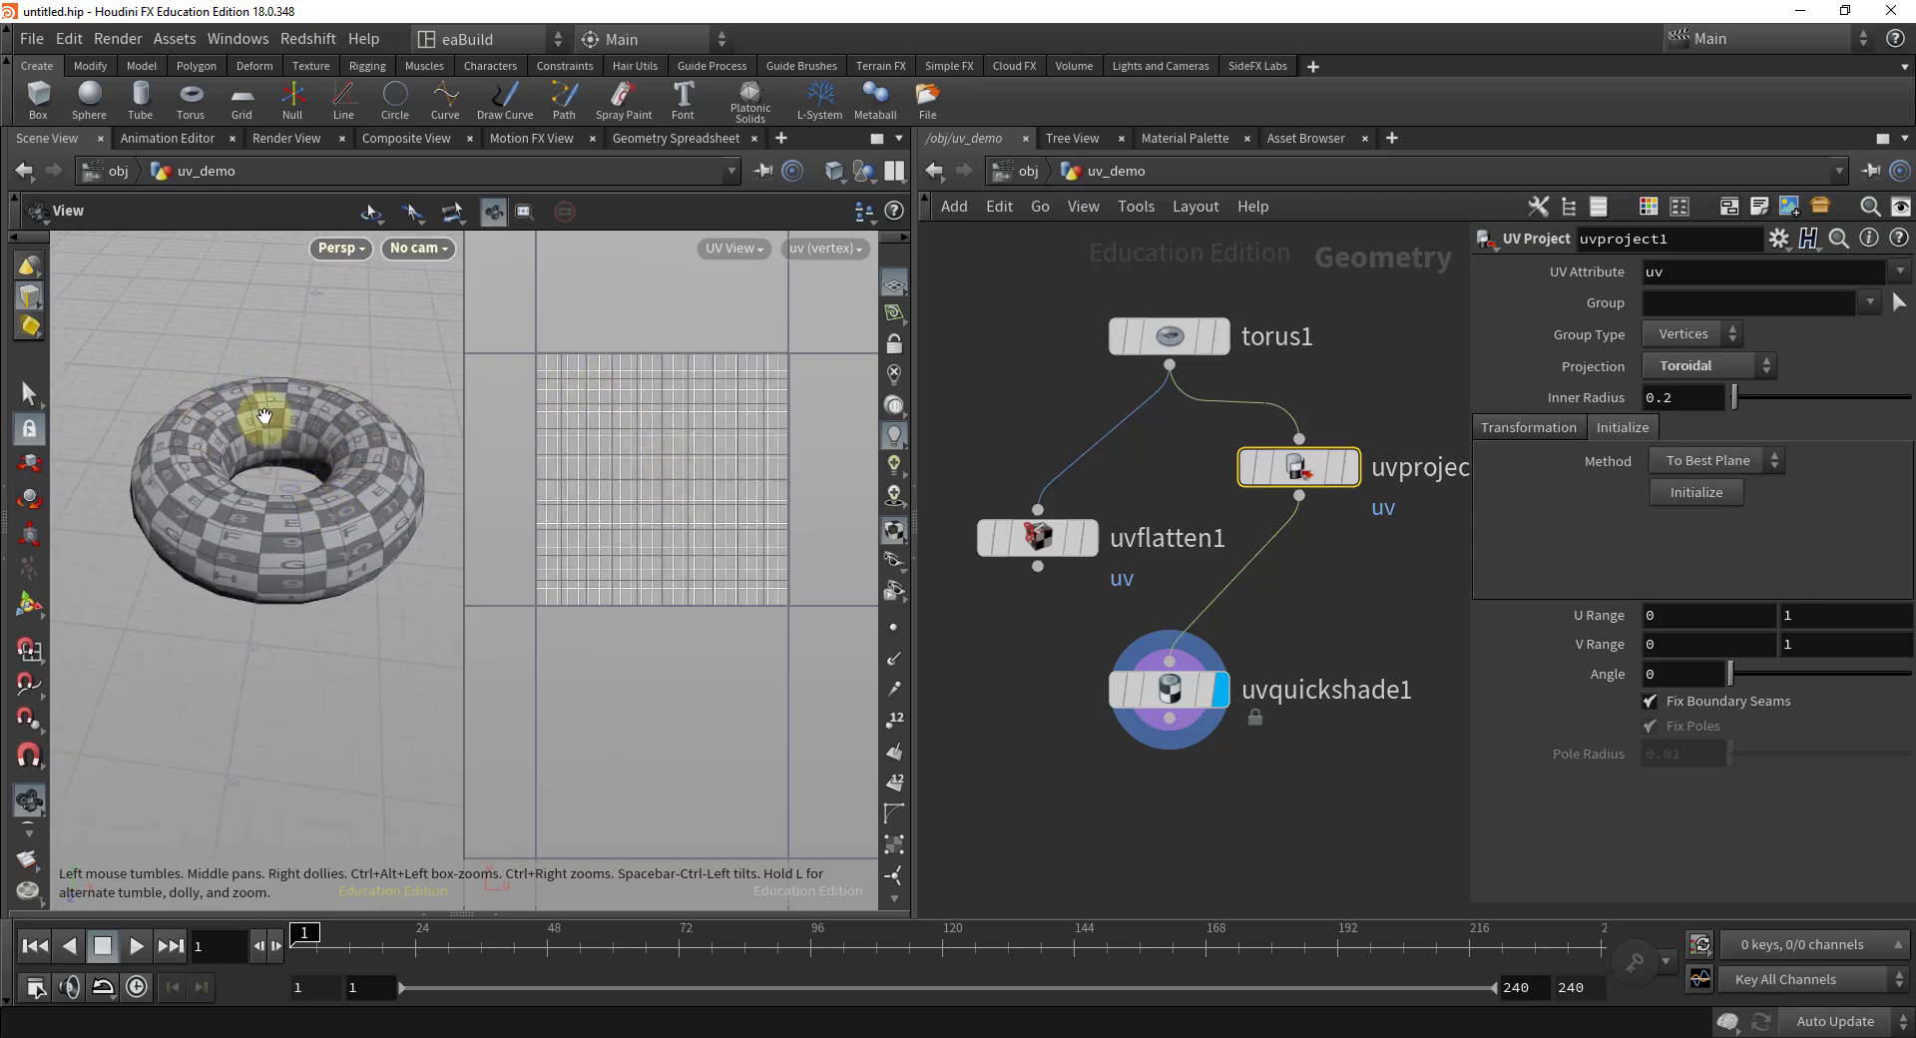
{"action": "left_click_drag", "start_coordinate": [263, 459], "coordinate": [296, 427]}
{"action": "left_click_drag", "start_coordinate": [350, 623], "coordinate": [237, 651]}
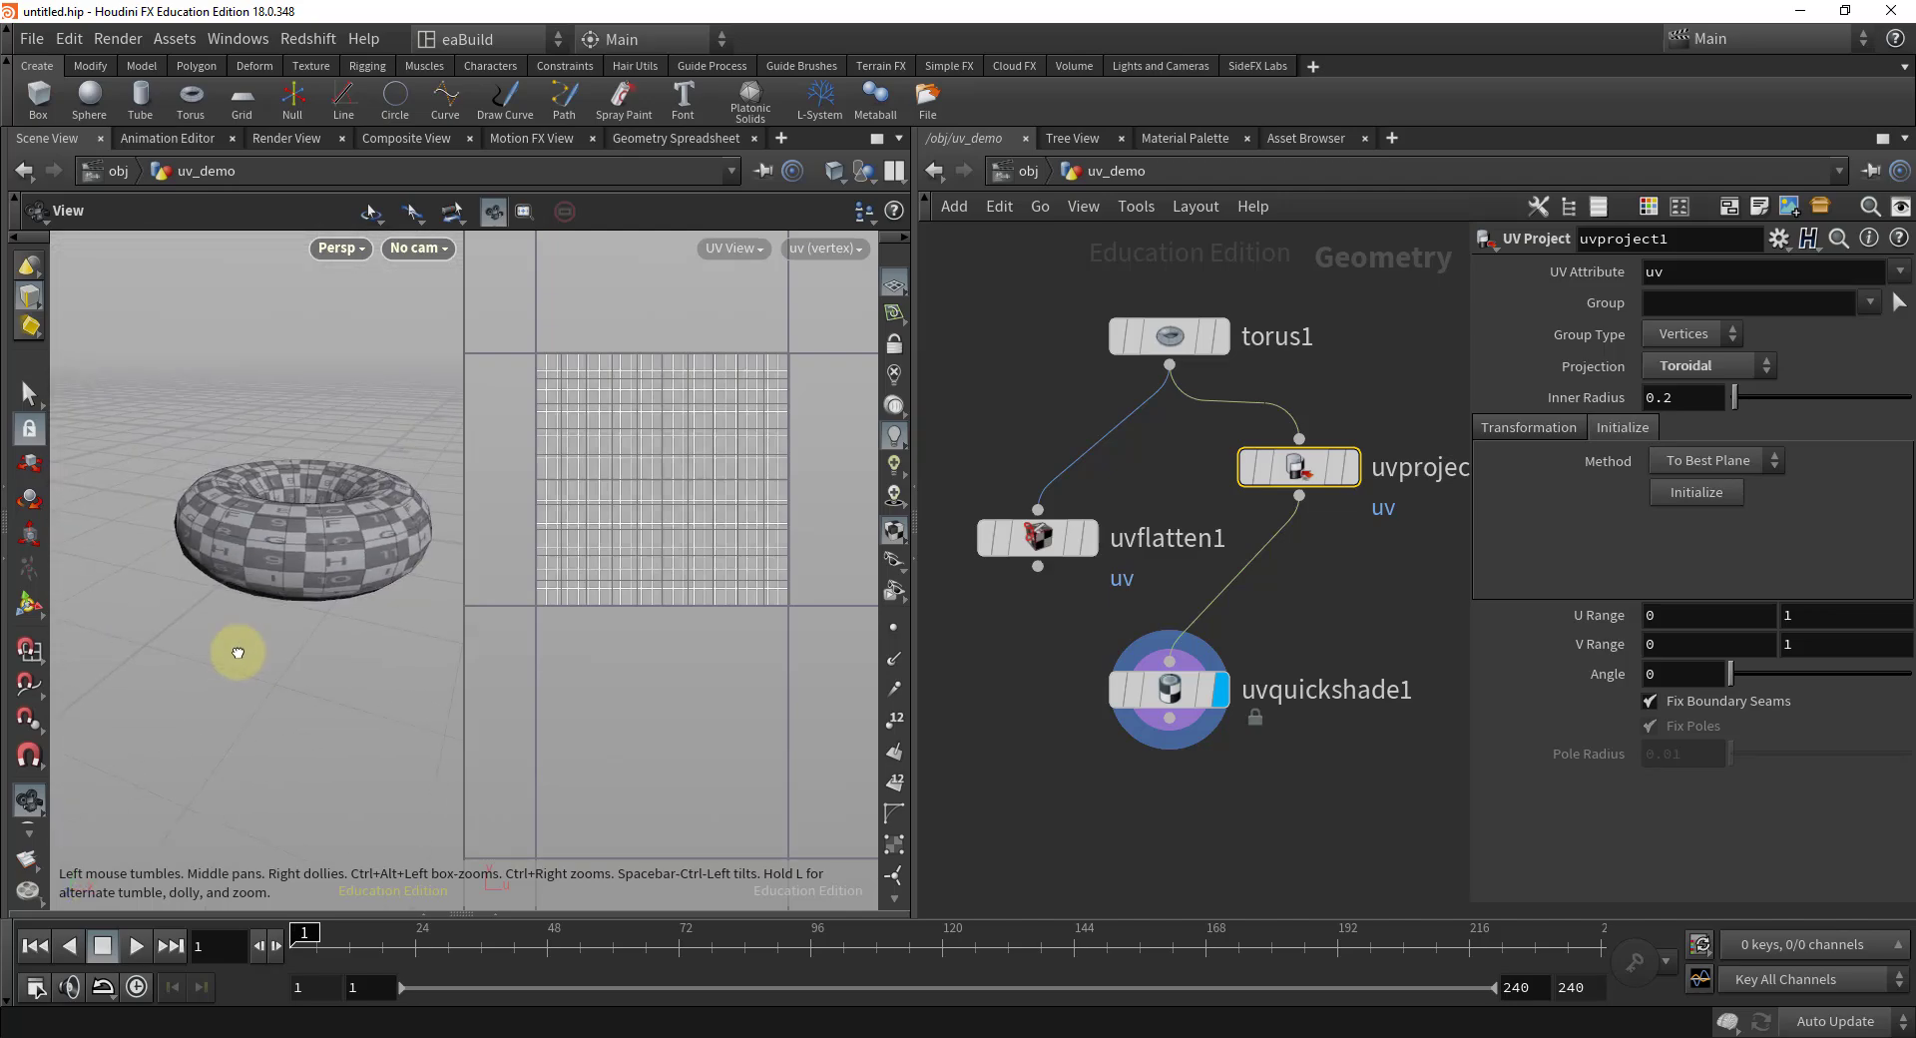
{"action": "mouse_move", "coordinate": [313, 588]}
{"action": "left_mouse_down"}
{"action": "mouse_move", "coordinate": [296, 671]}
{"action": "mouse_move", "coordinate": [339, 599]}
{"action": "left_mouse_up"}
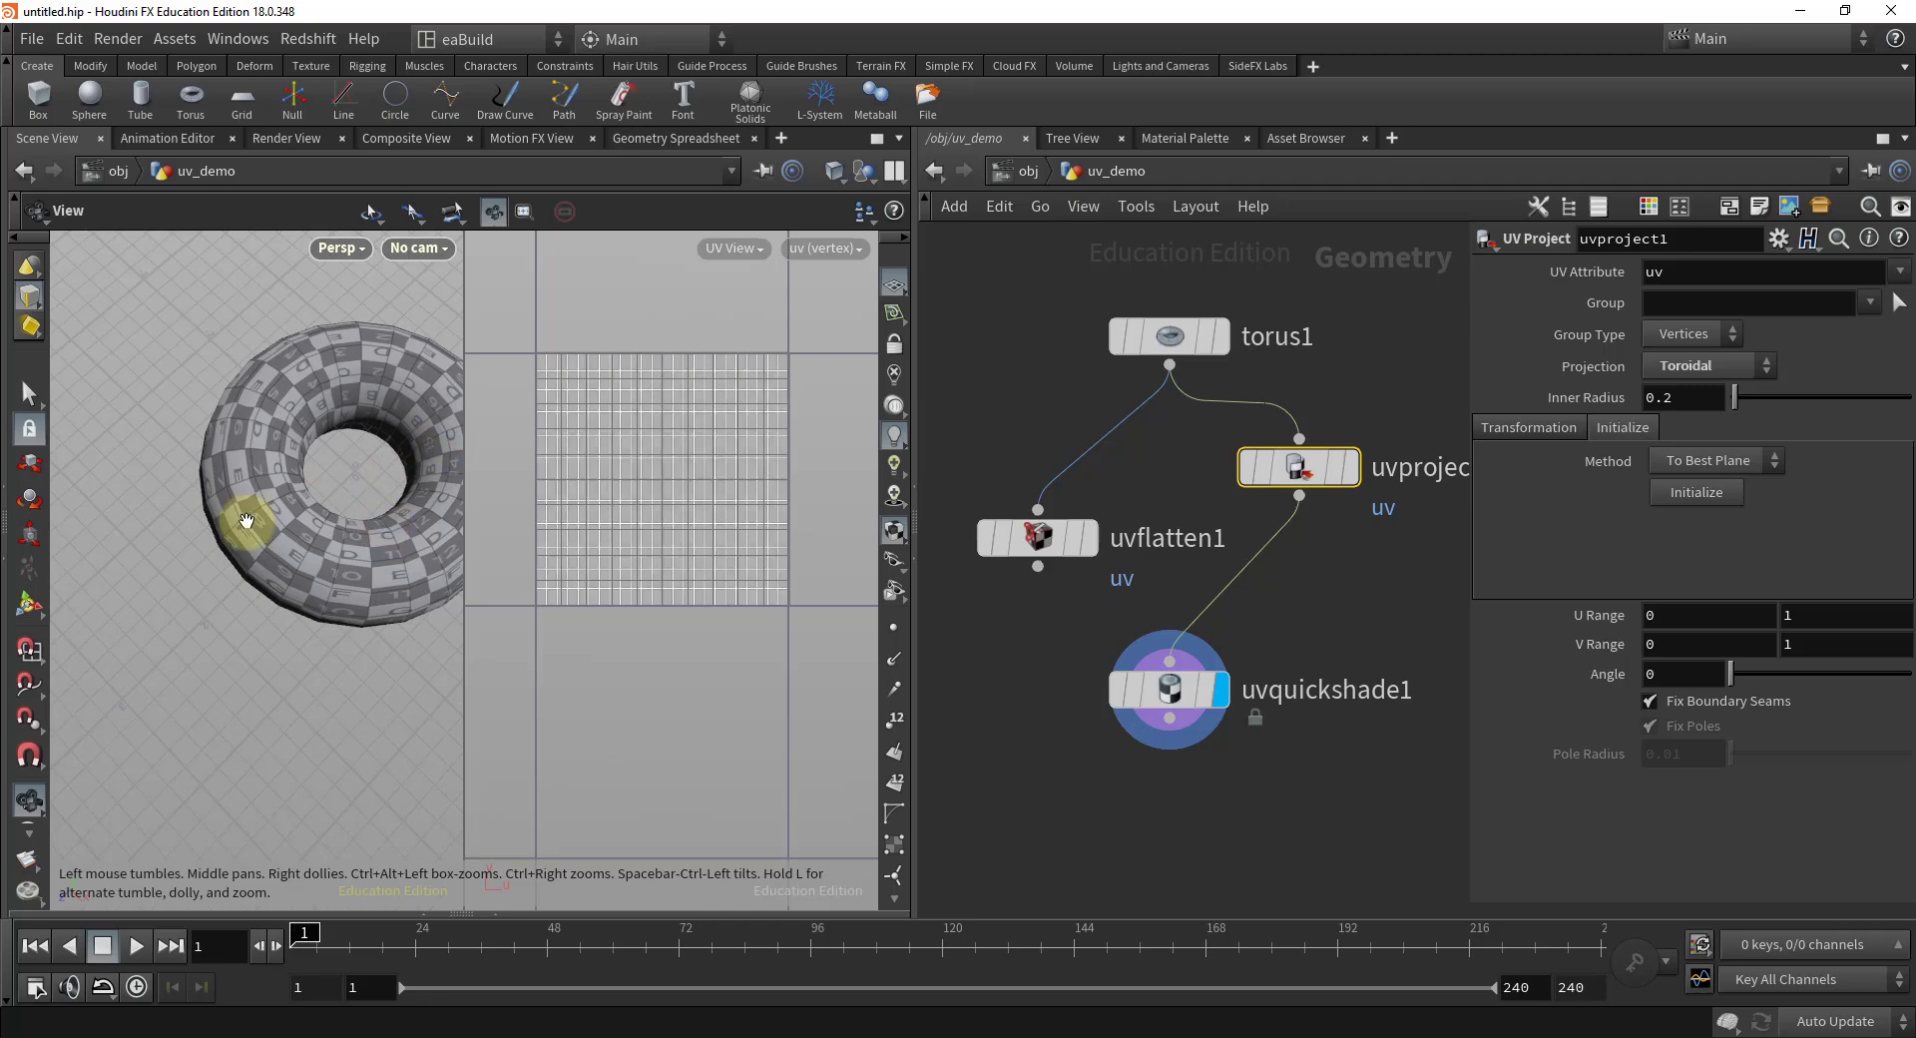
{"action": "left_click_drag", "start_coordinate": [141, 718], "coordinate": [197, 677]}
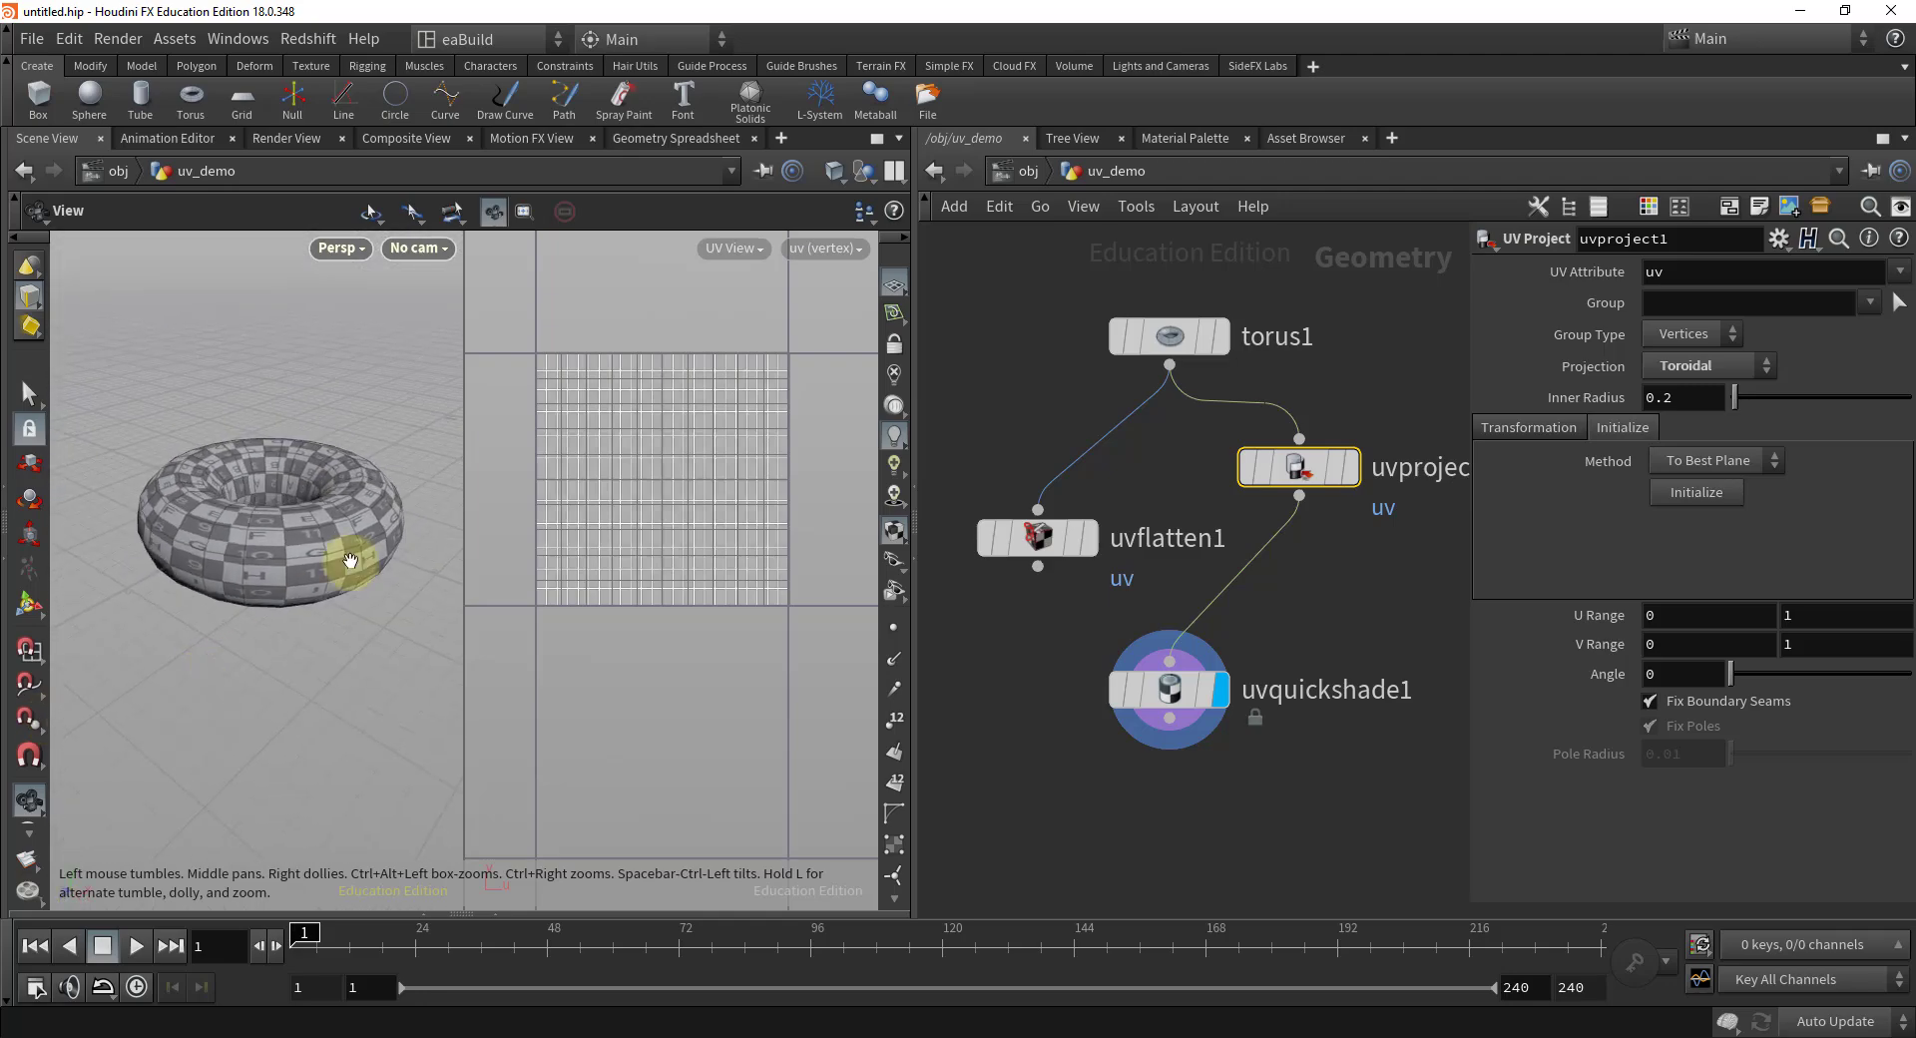
- Insert a UV Edit node on the wire between uvproject1 and uvquickshade1
{"action": "mouse_move", "coordinate": [1153, 699]}
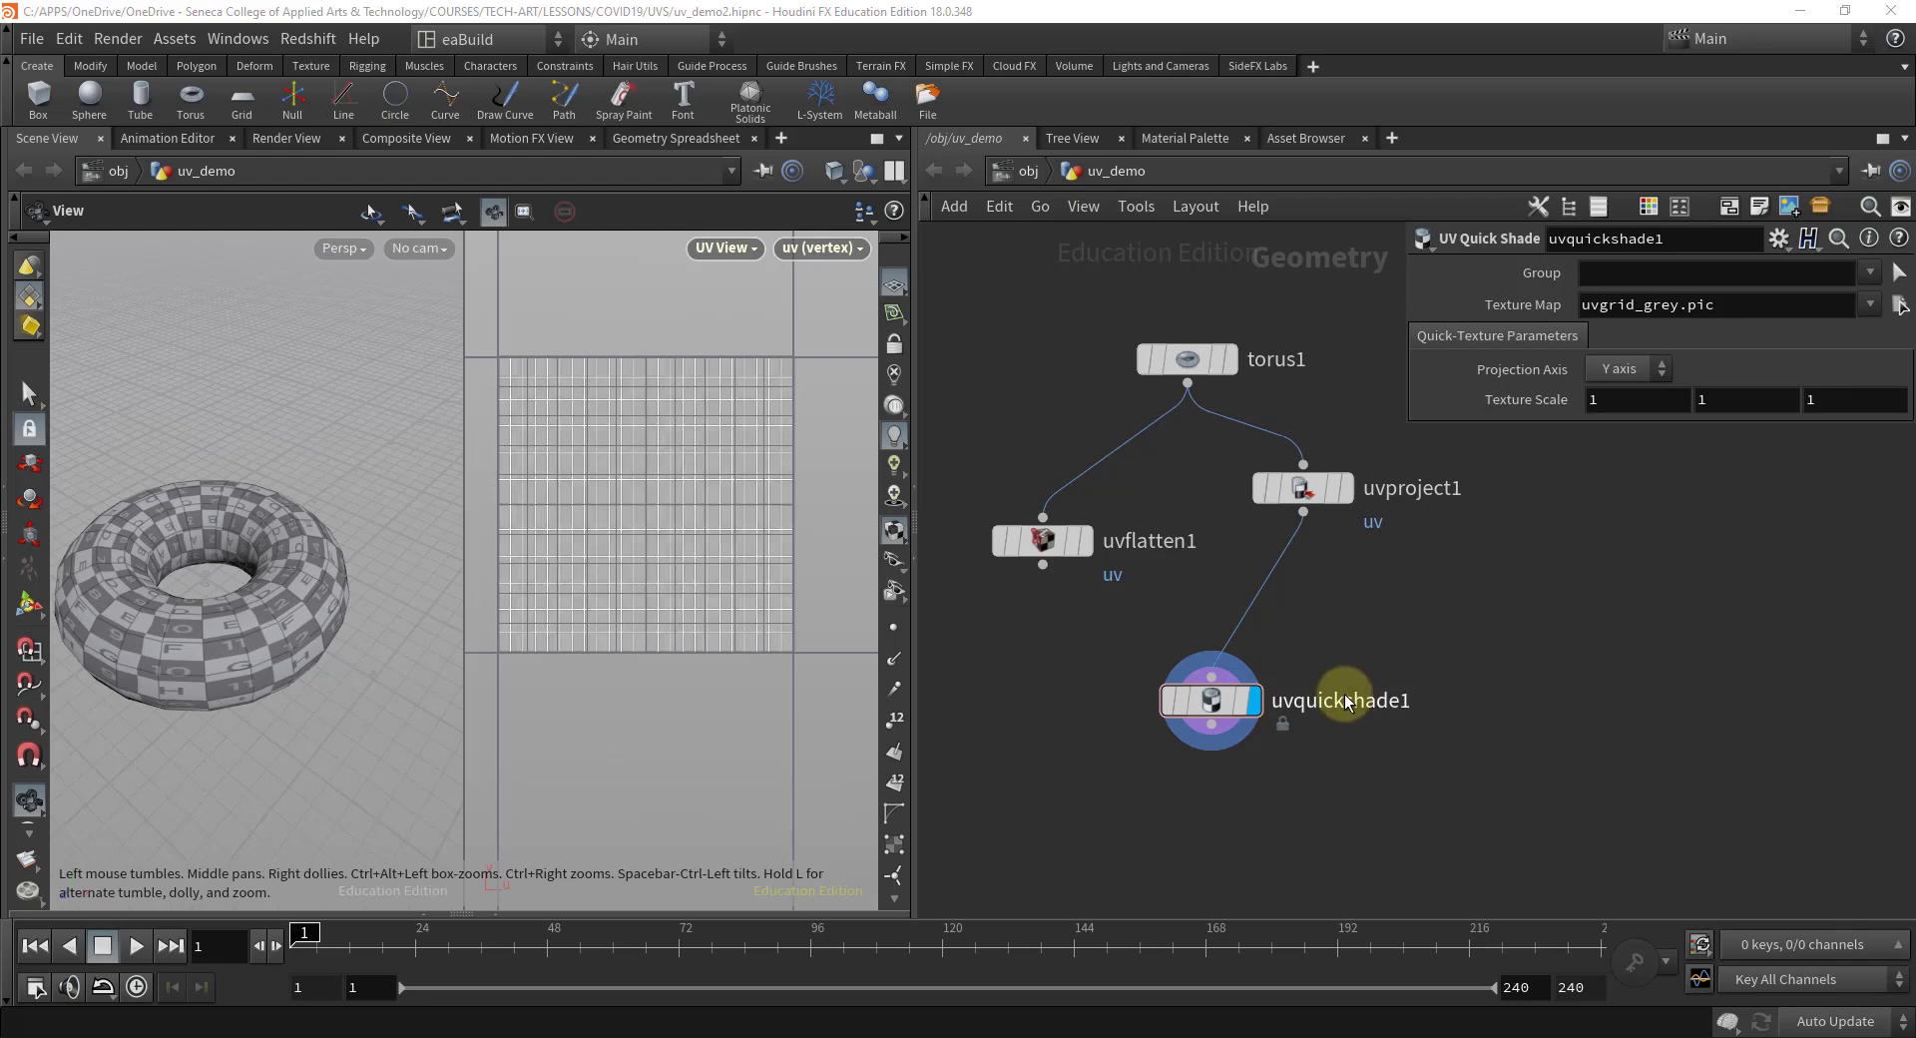
{"action": "key", "text": "Tab"}
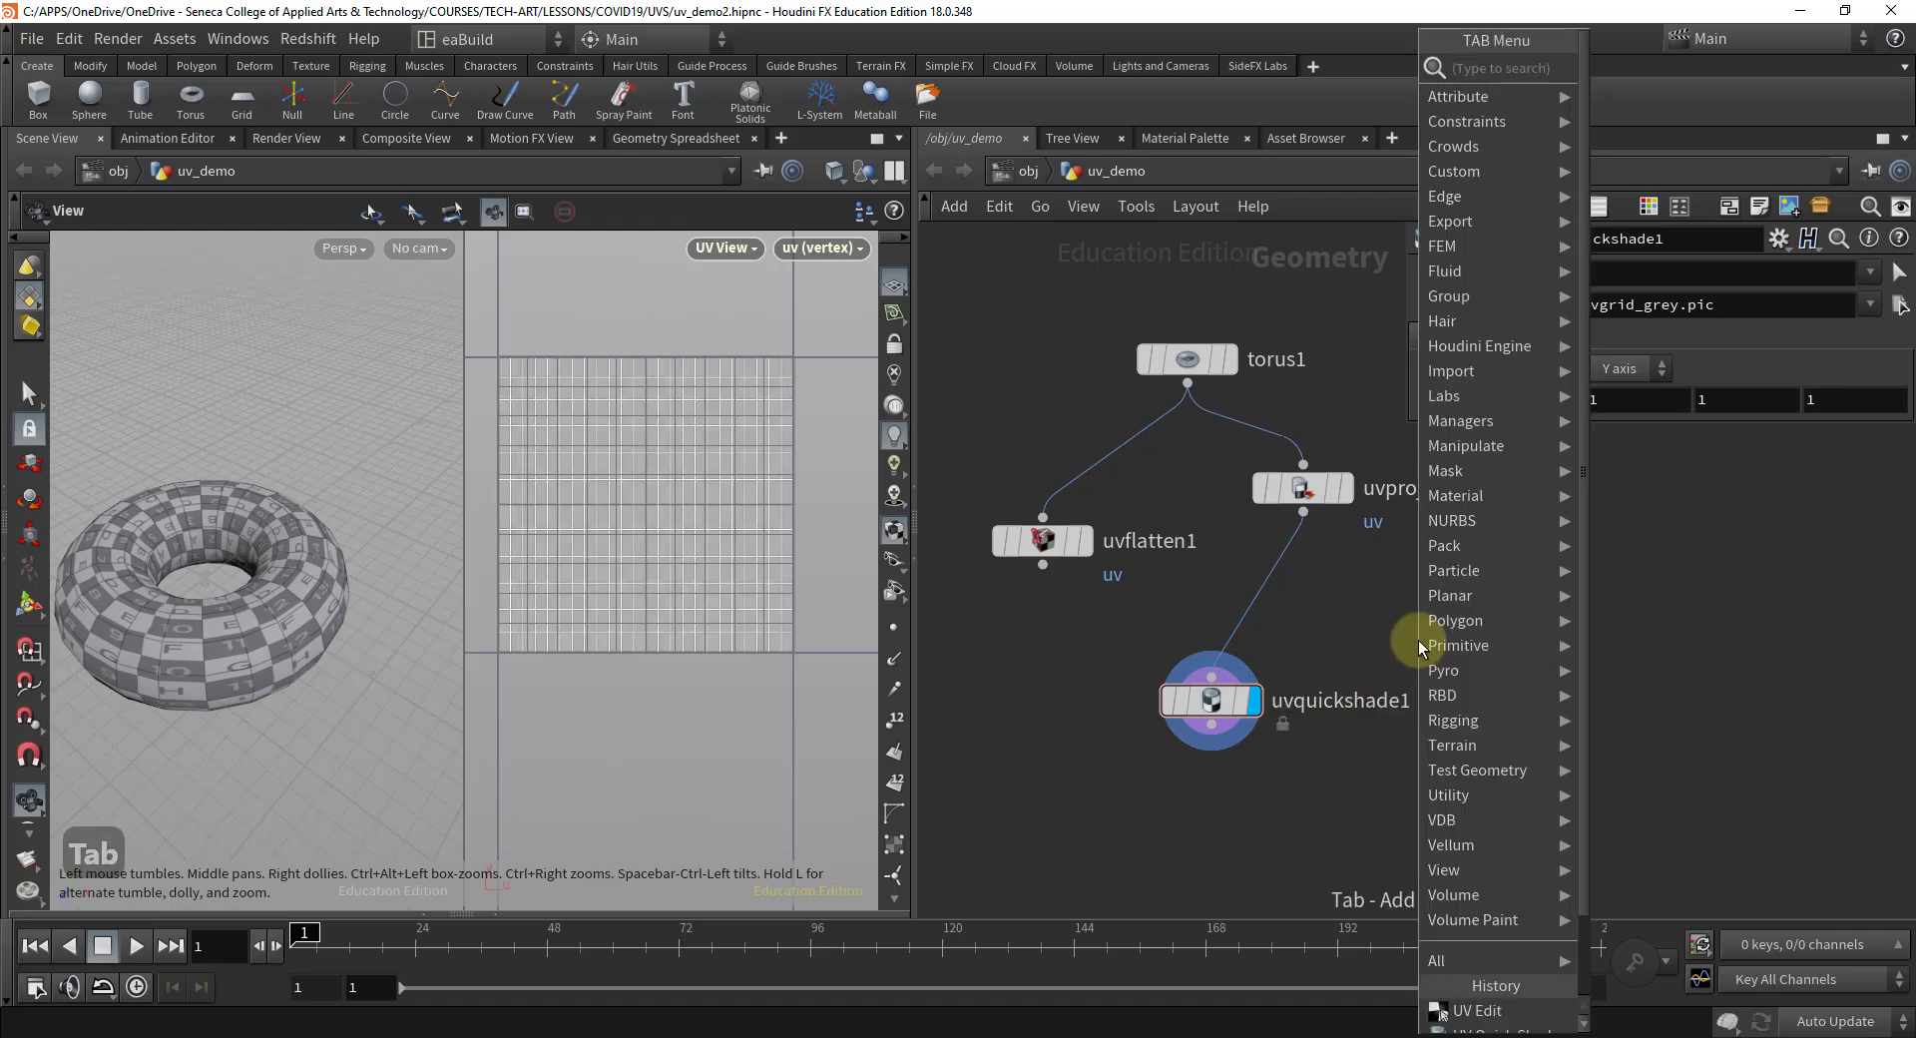
{"action": "type", "text": "uv"}
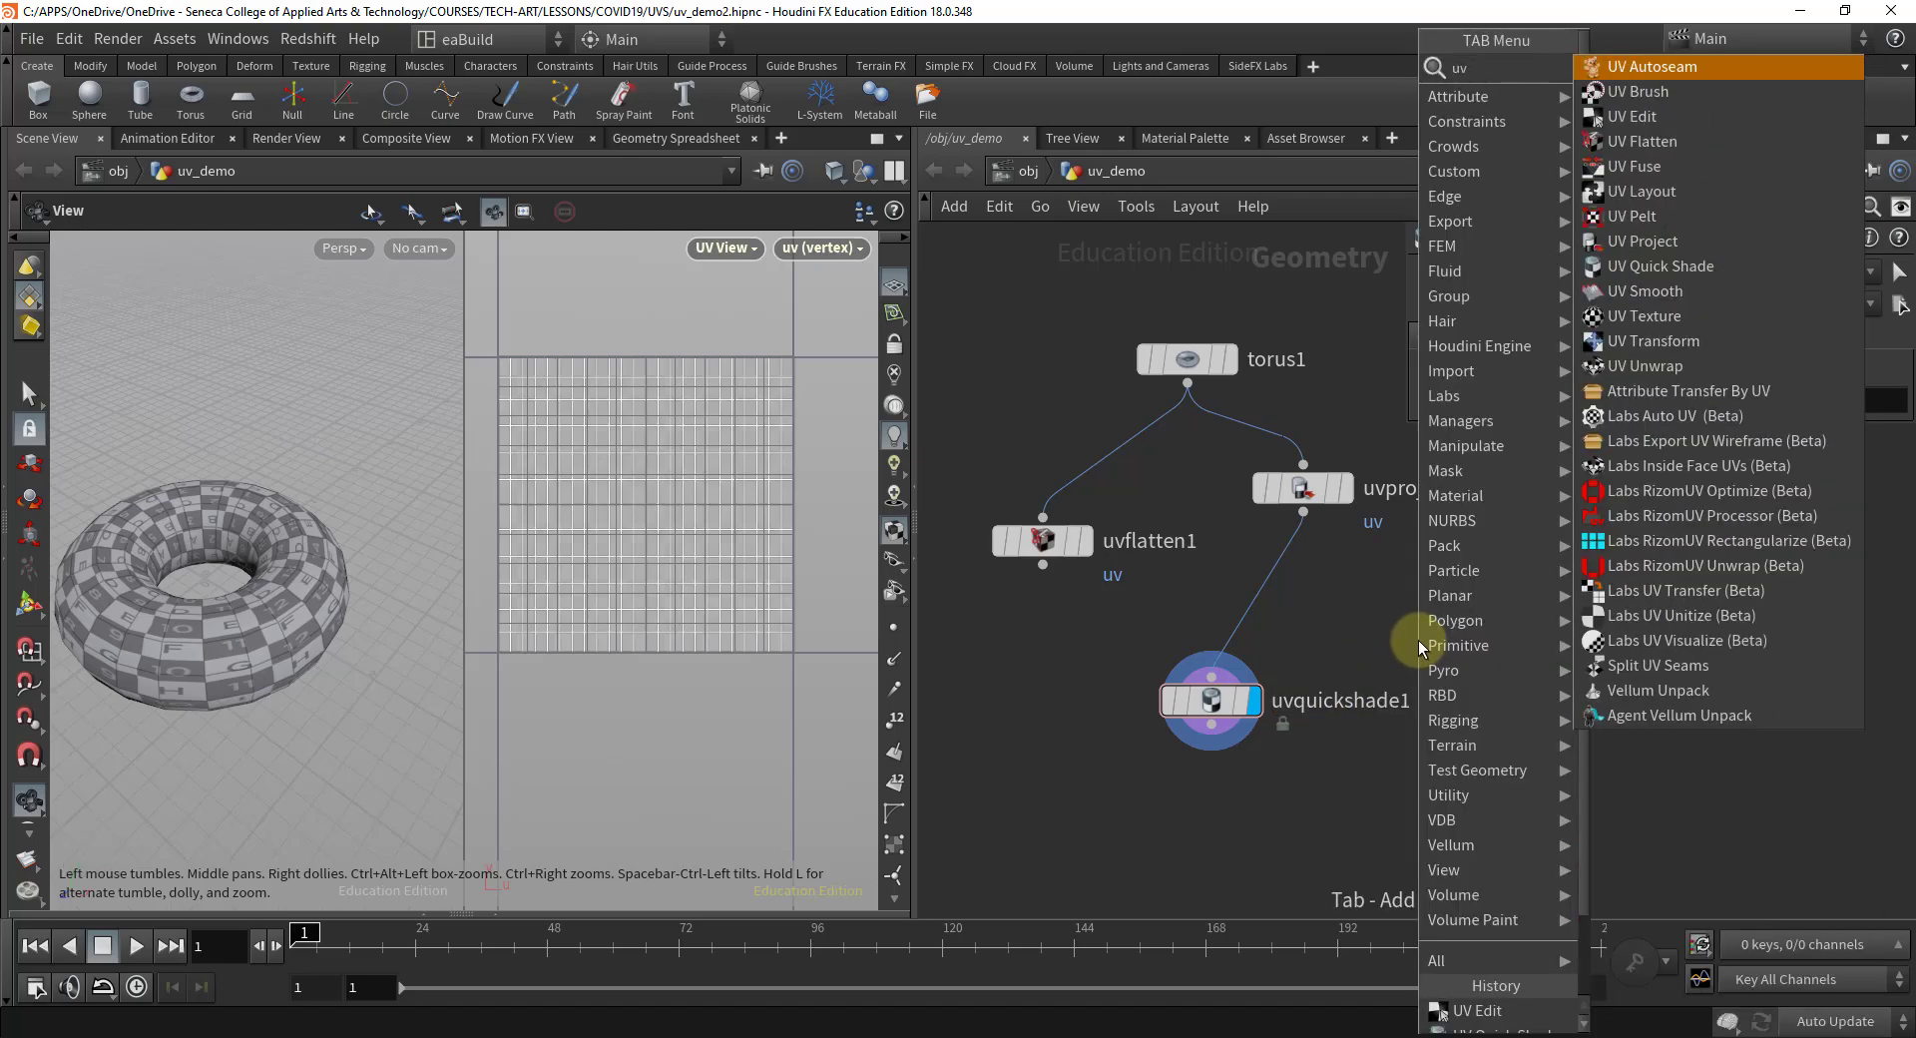
{"action": "type", "text": "ed"}
{"action": "key", "text": "Return"}
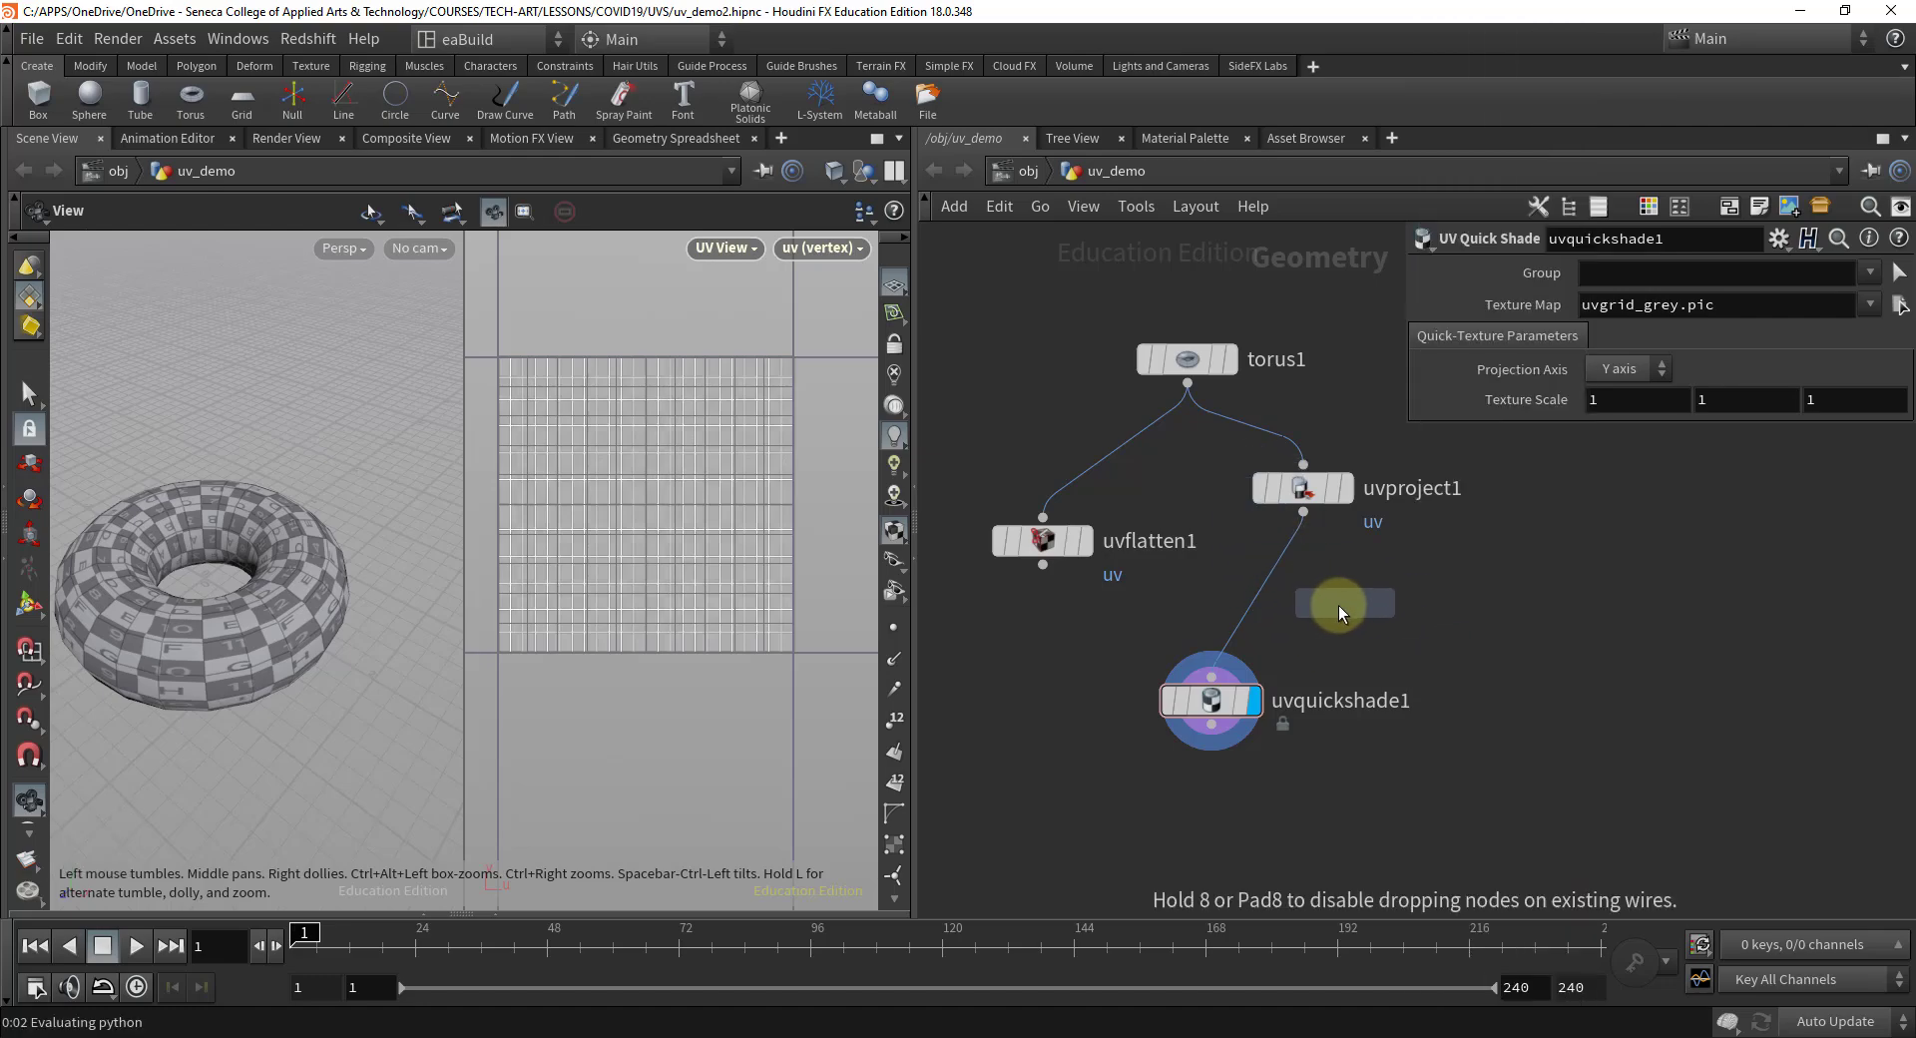
{"action": "left_click", "coordinate": [1251, 602]}
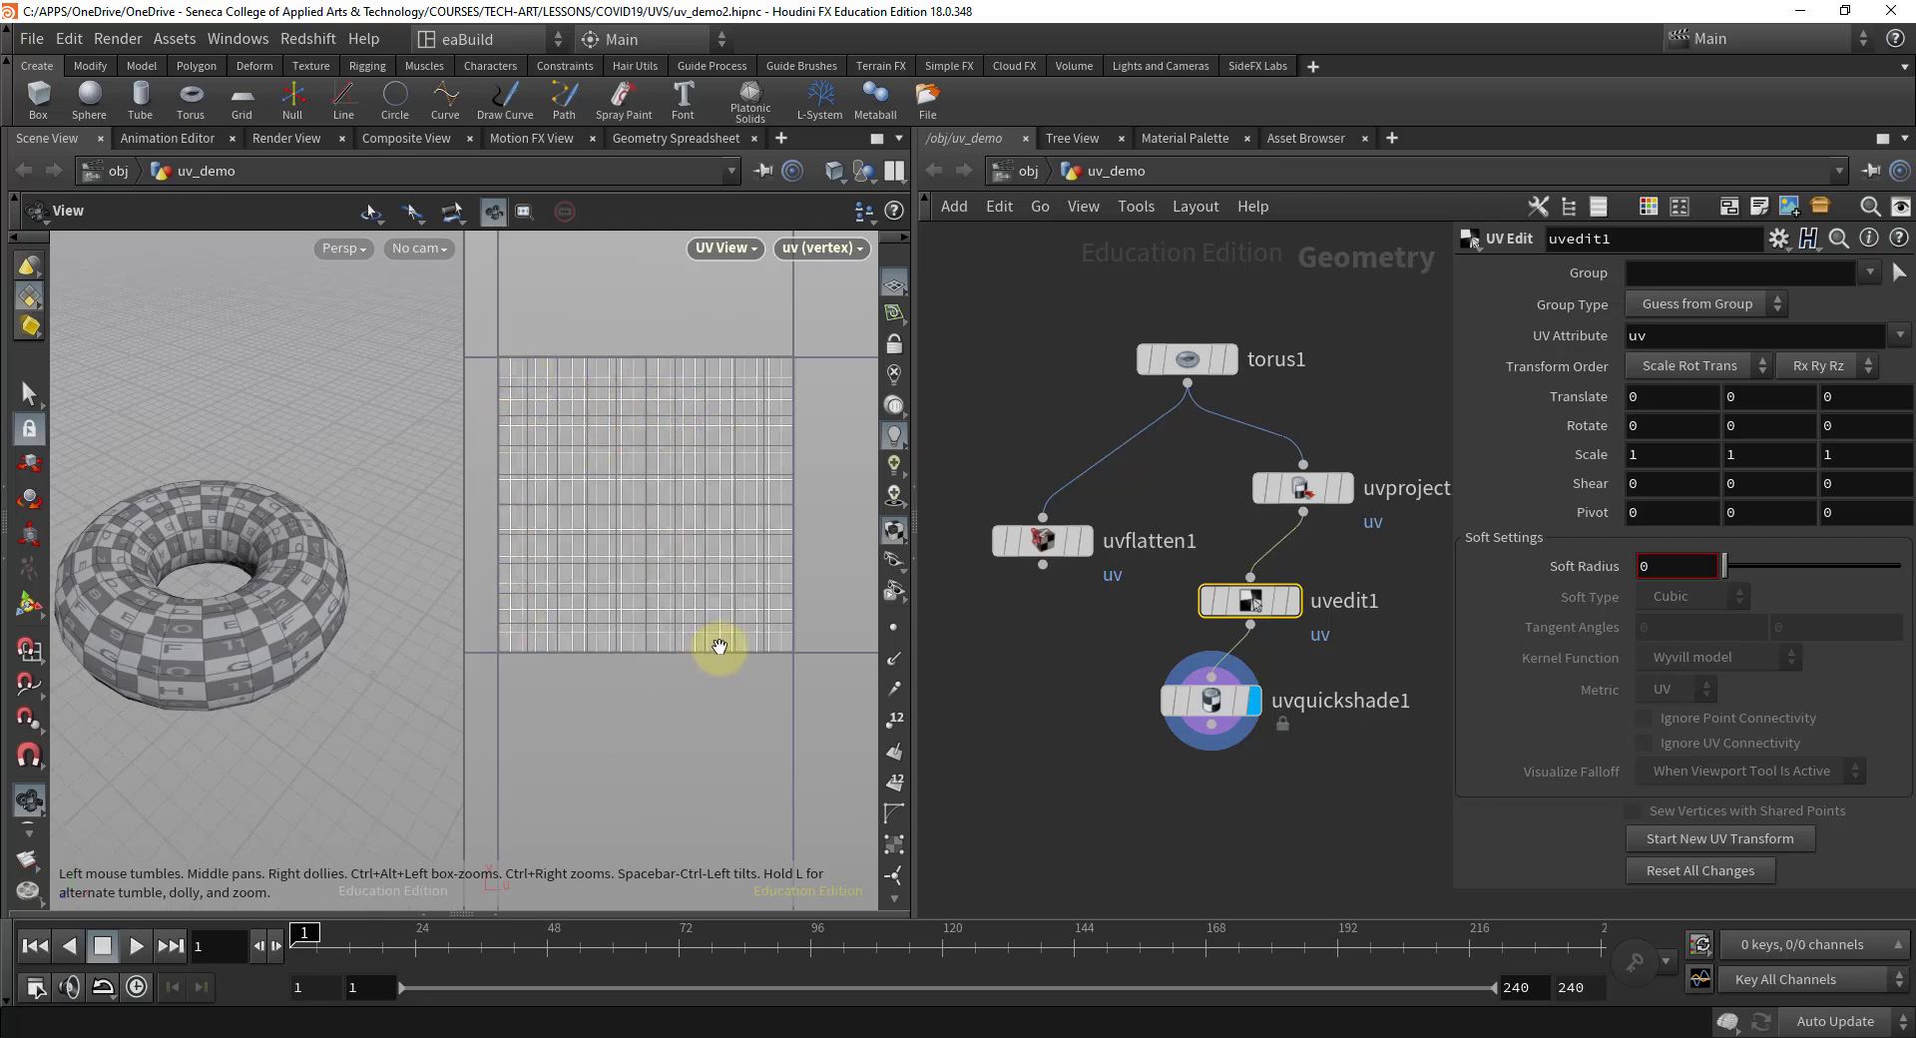
- Compare the displayed result of uvedit1 with that of uvquickshade1, leaving uvquickshade1 displayed
{"action": "left_click", "coordinate": [1303, 605]}
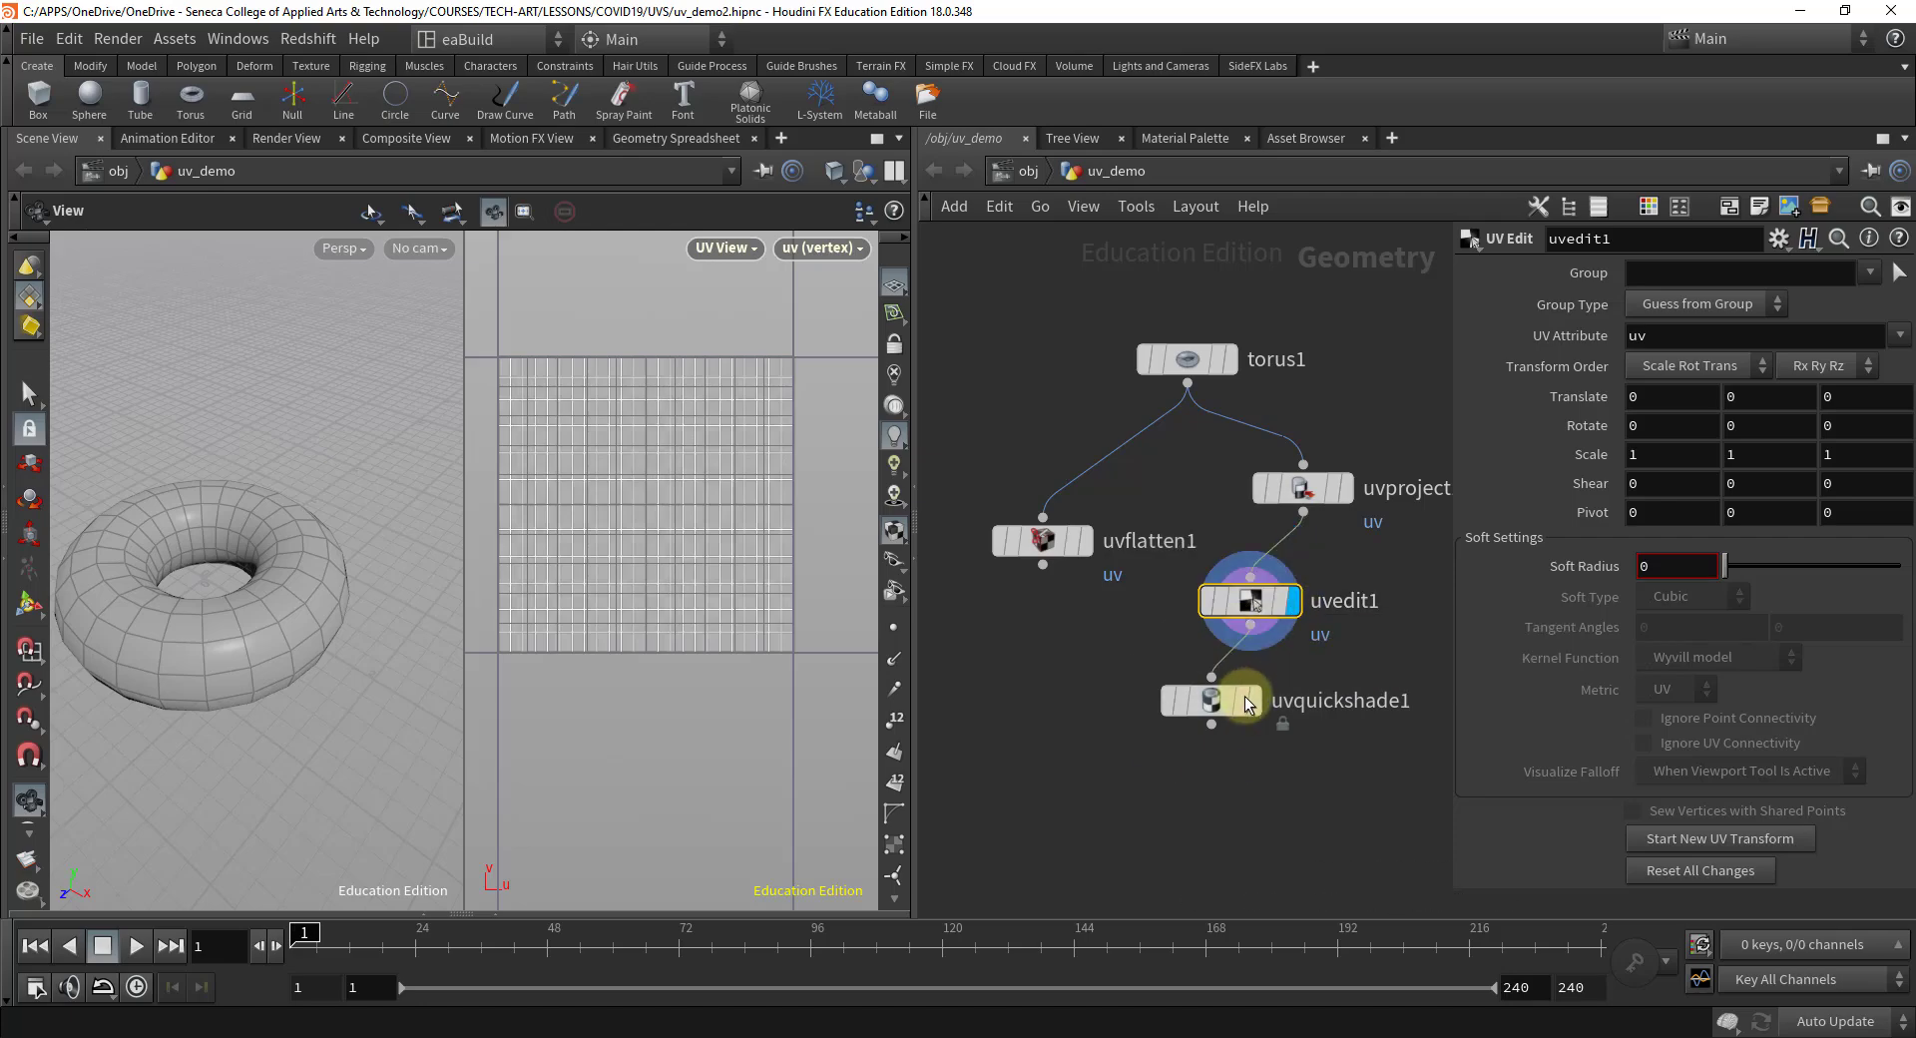
{"action": "left_click", "coordinate": [1255, 704]}
{"action": "mouse_move", "coordinate": [1260, 611]}
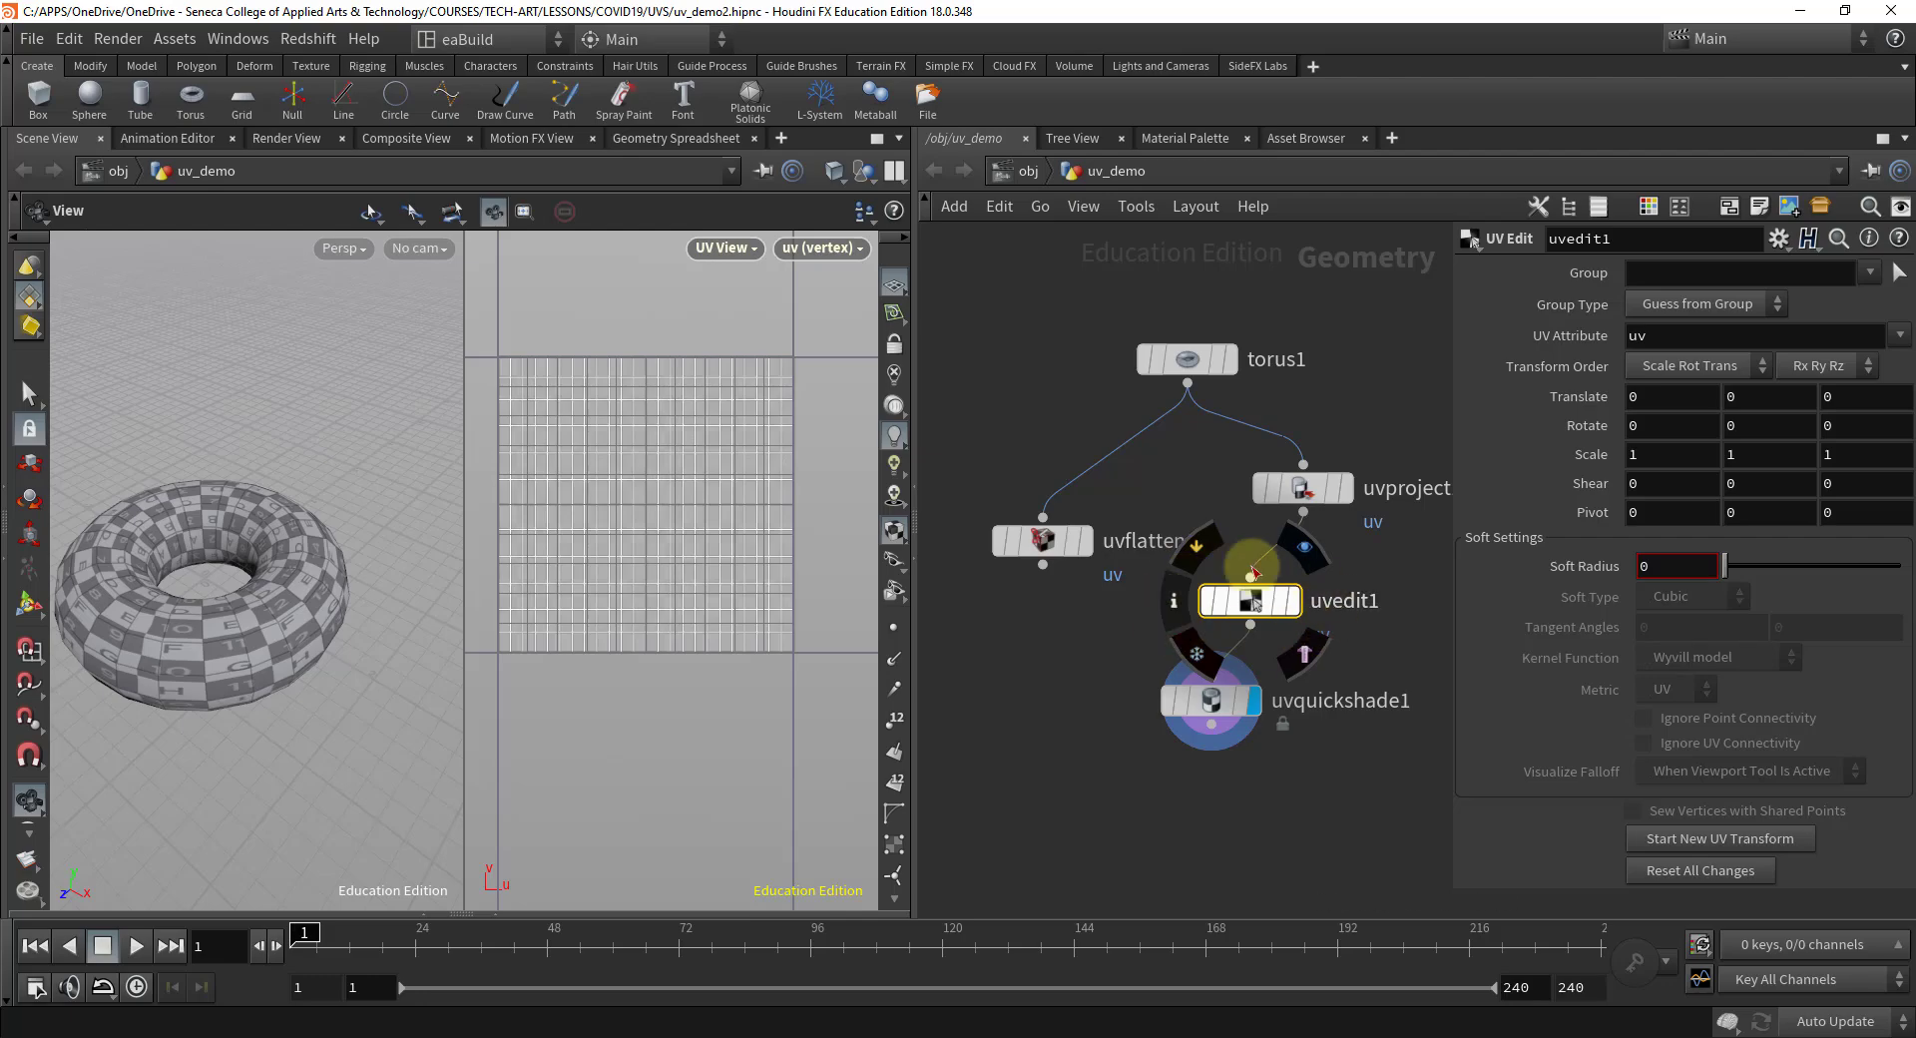
{"action": "left_click", "coordinate": [1311, 646]}
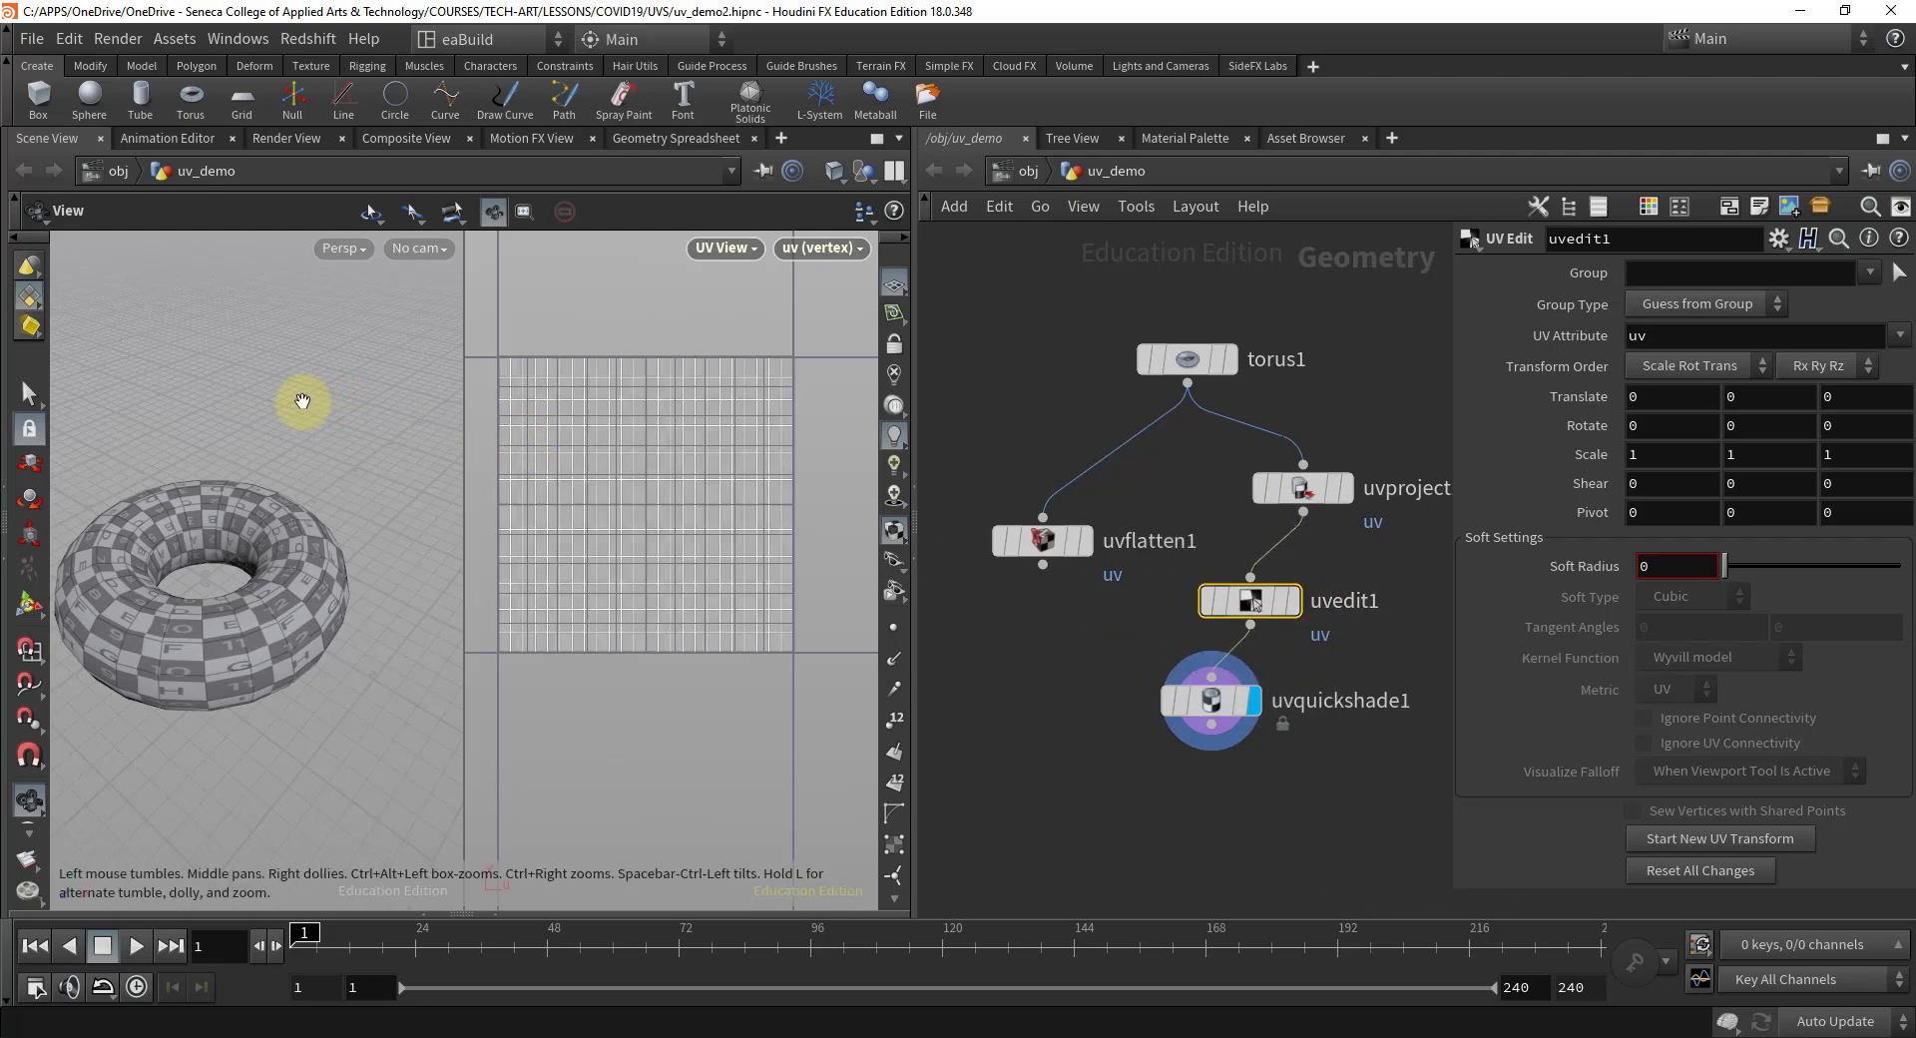
{"action": "key", "text": "s"}
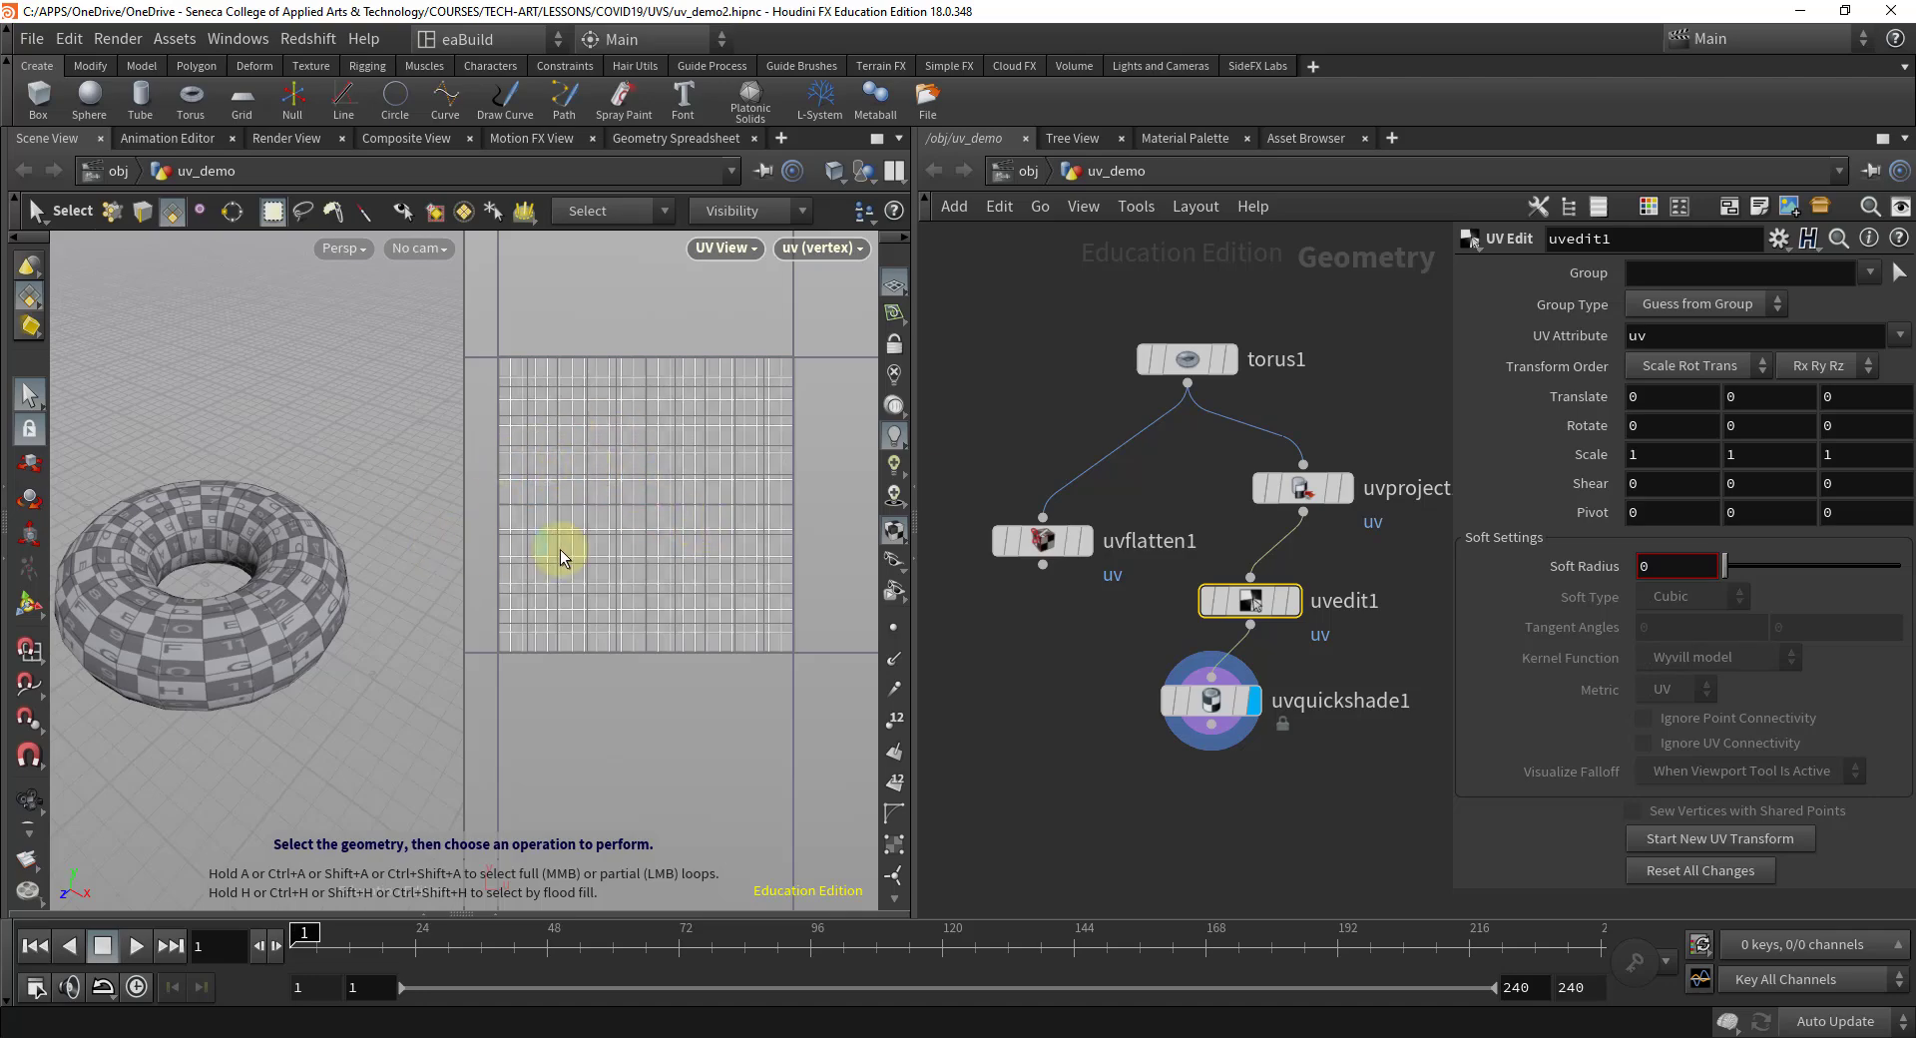
{"action": "left_click", "coordinate": [32, 299]}
{"action": "key", "text": "n"}
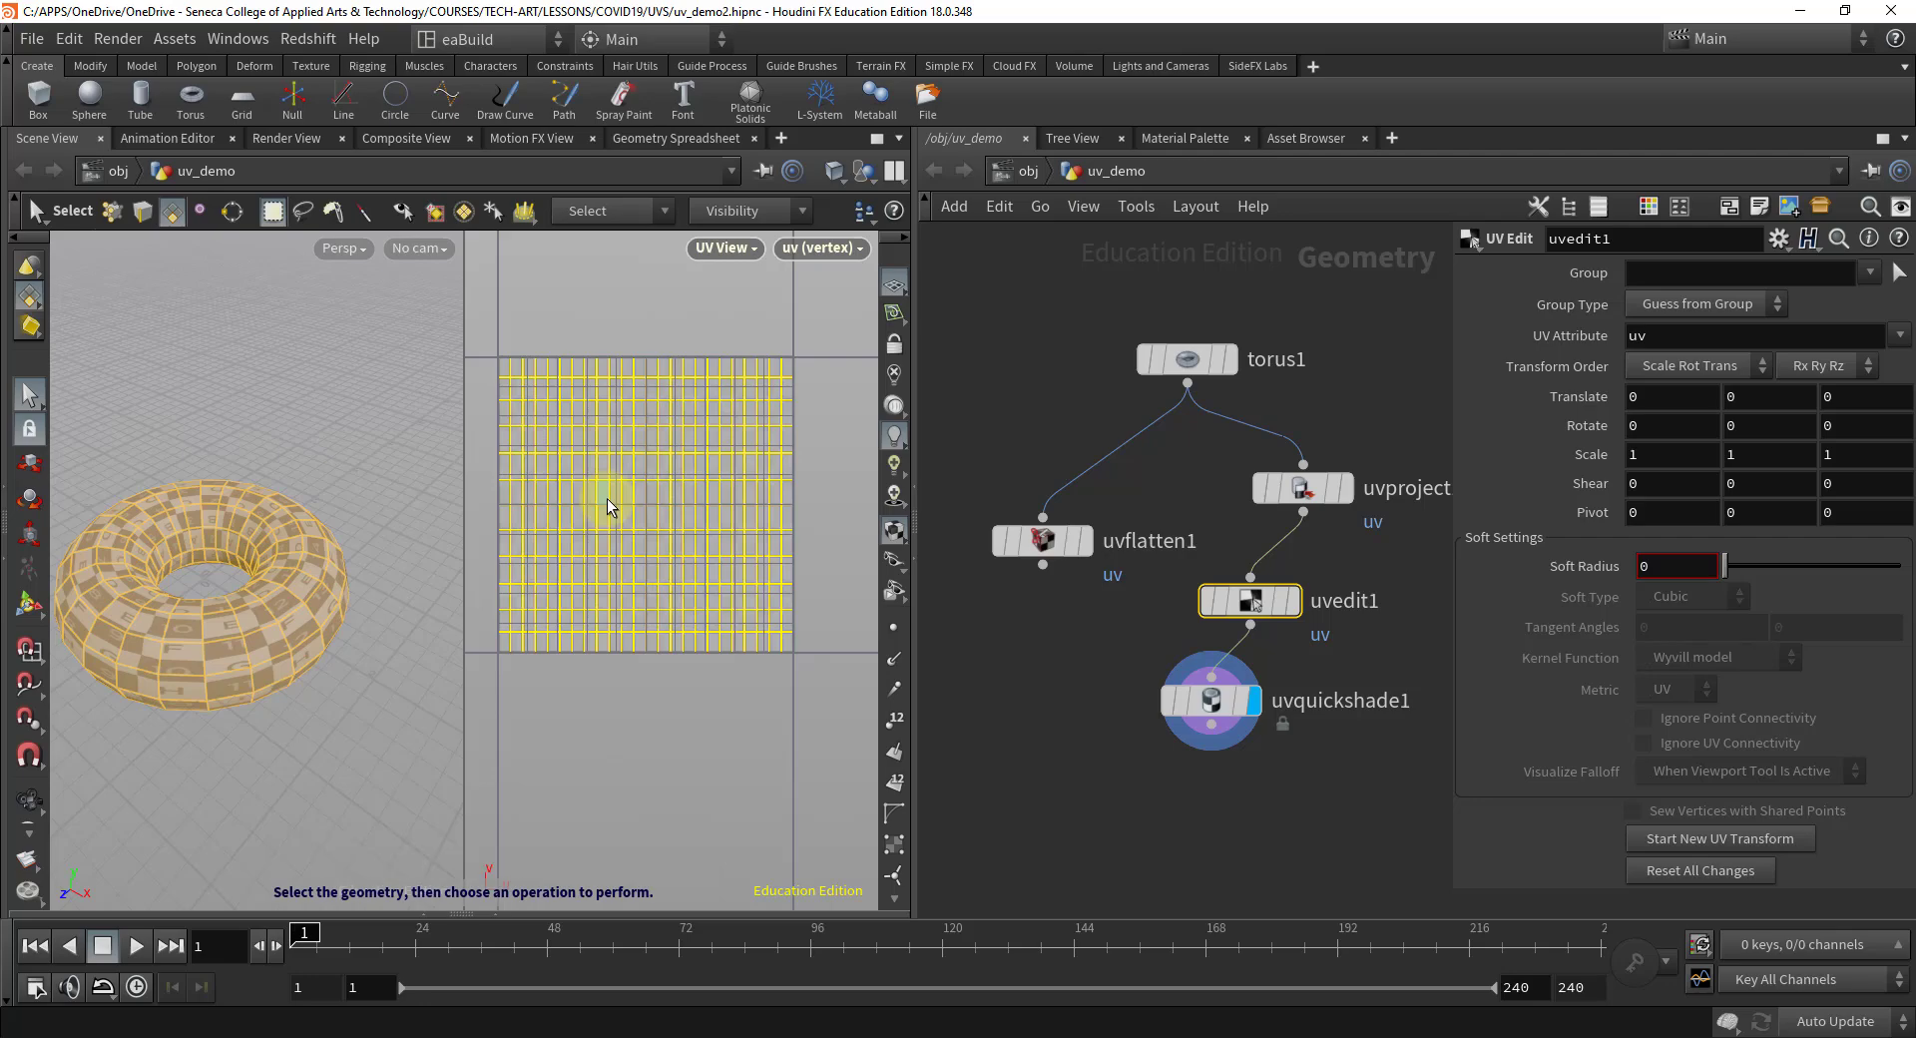
{"action": "key", "text": "t"}
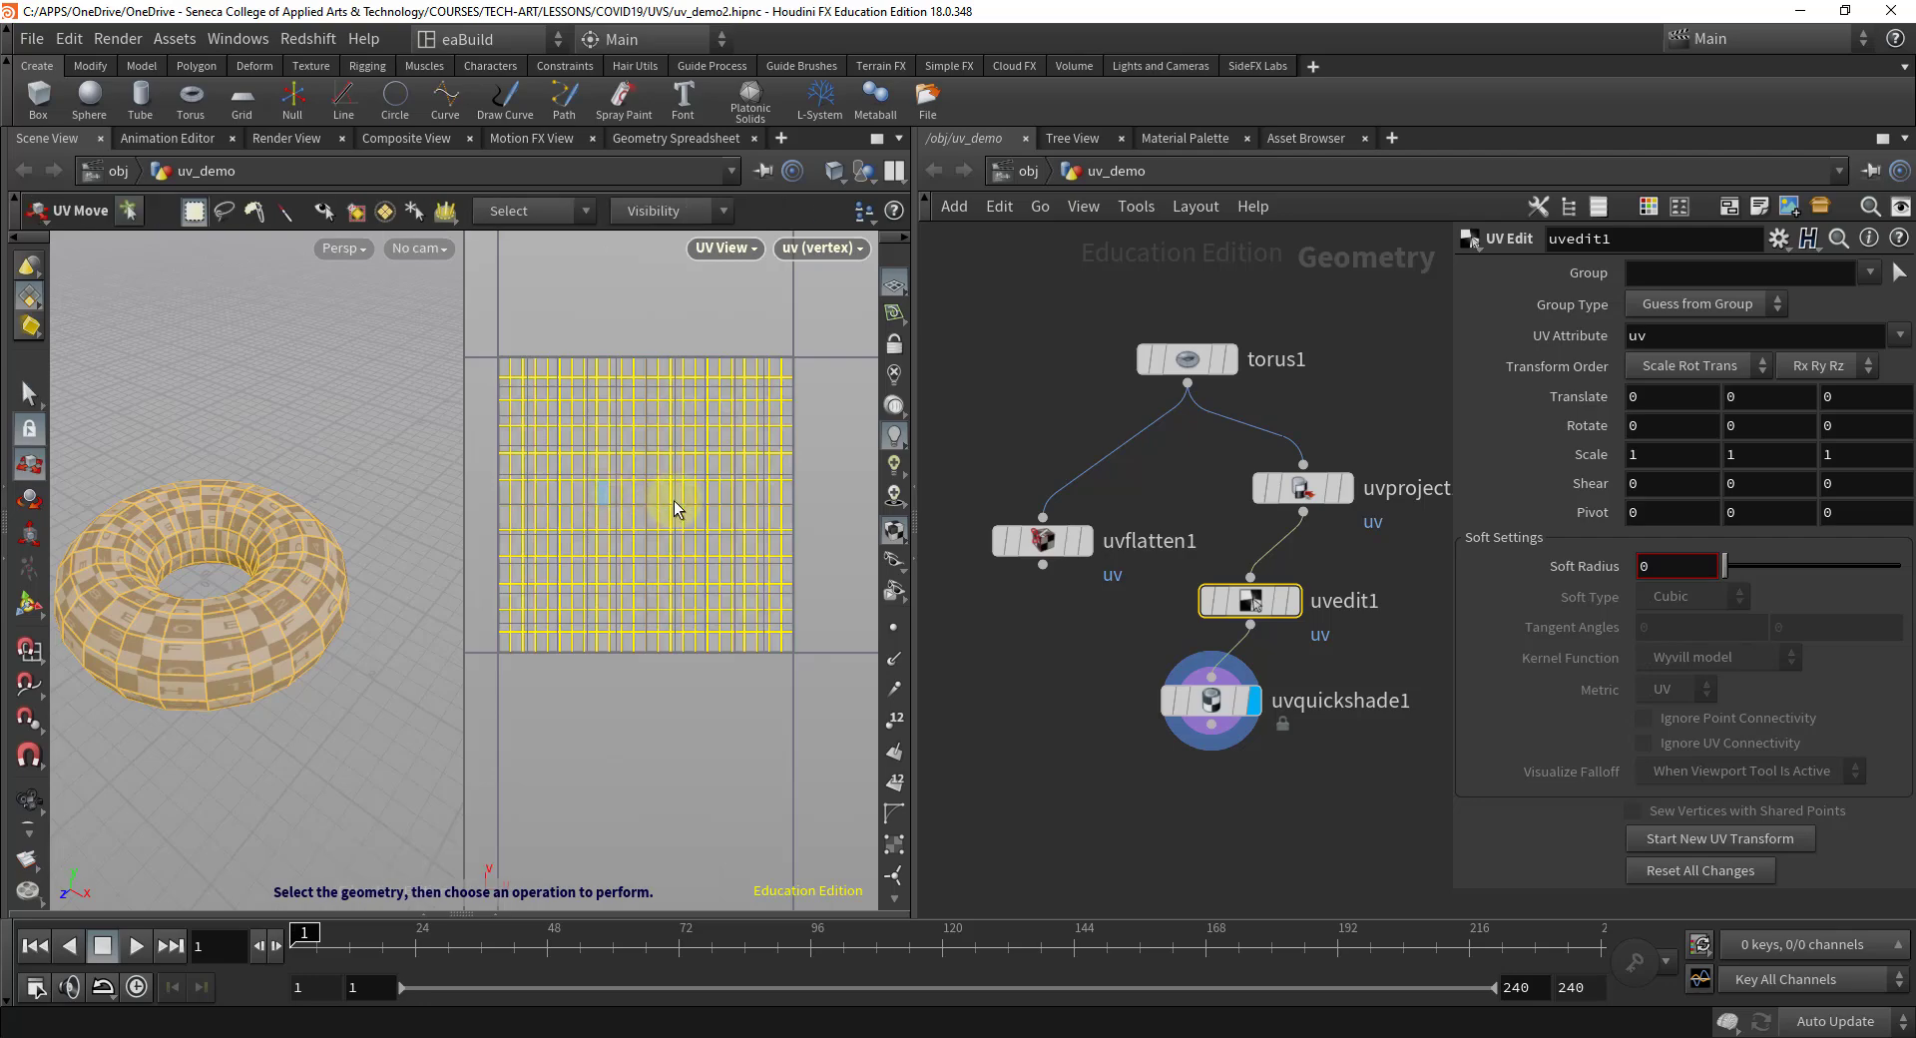
{"action": "left_click", "coordinate": [495, 501]}
- Select all the torus UVs for uvedit1 and scale them to about 0.73 in U and 0.46 in V
{"action": "key", "text": "s"}
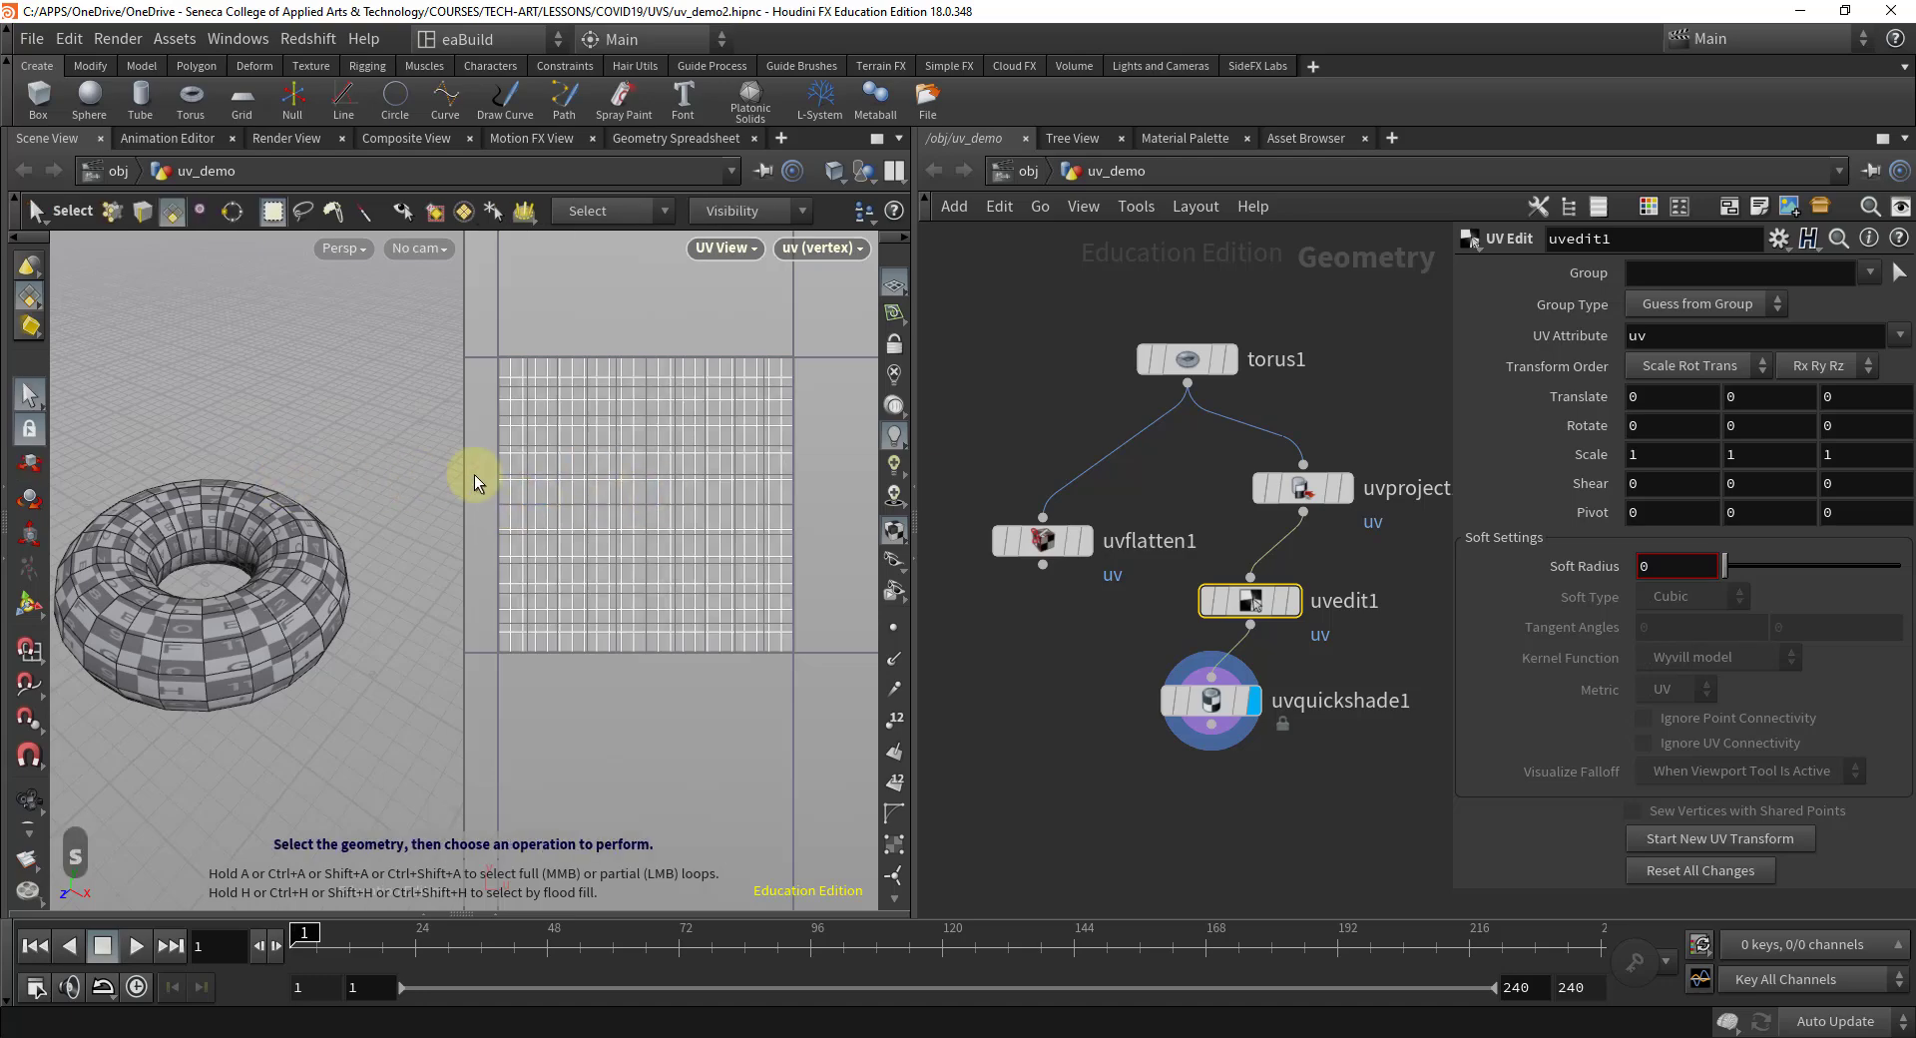
{"action": "double_click", "coordinate": [636, 462]}
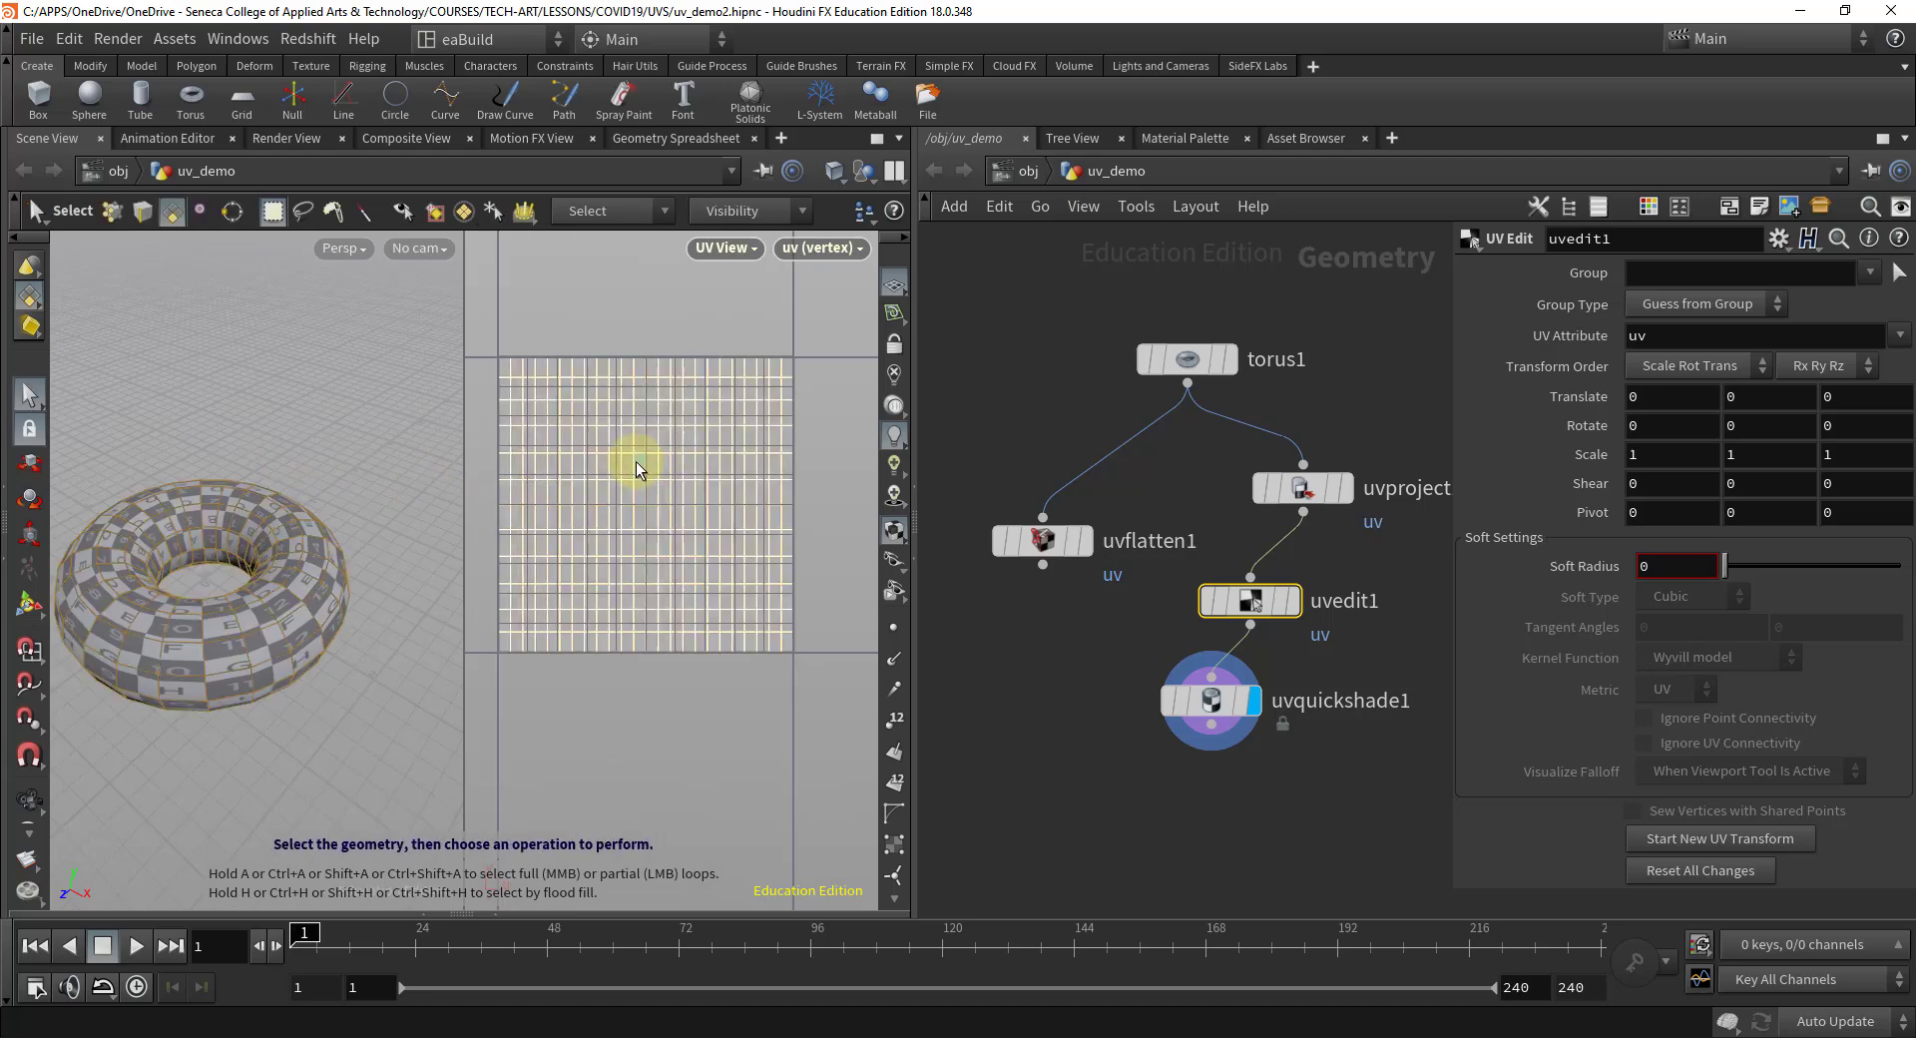
{"action": "key", "text": "t"}
{"action": "key", "text": "r"}
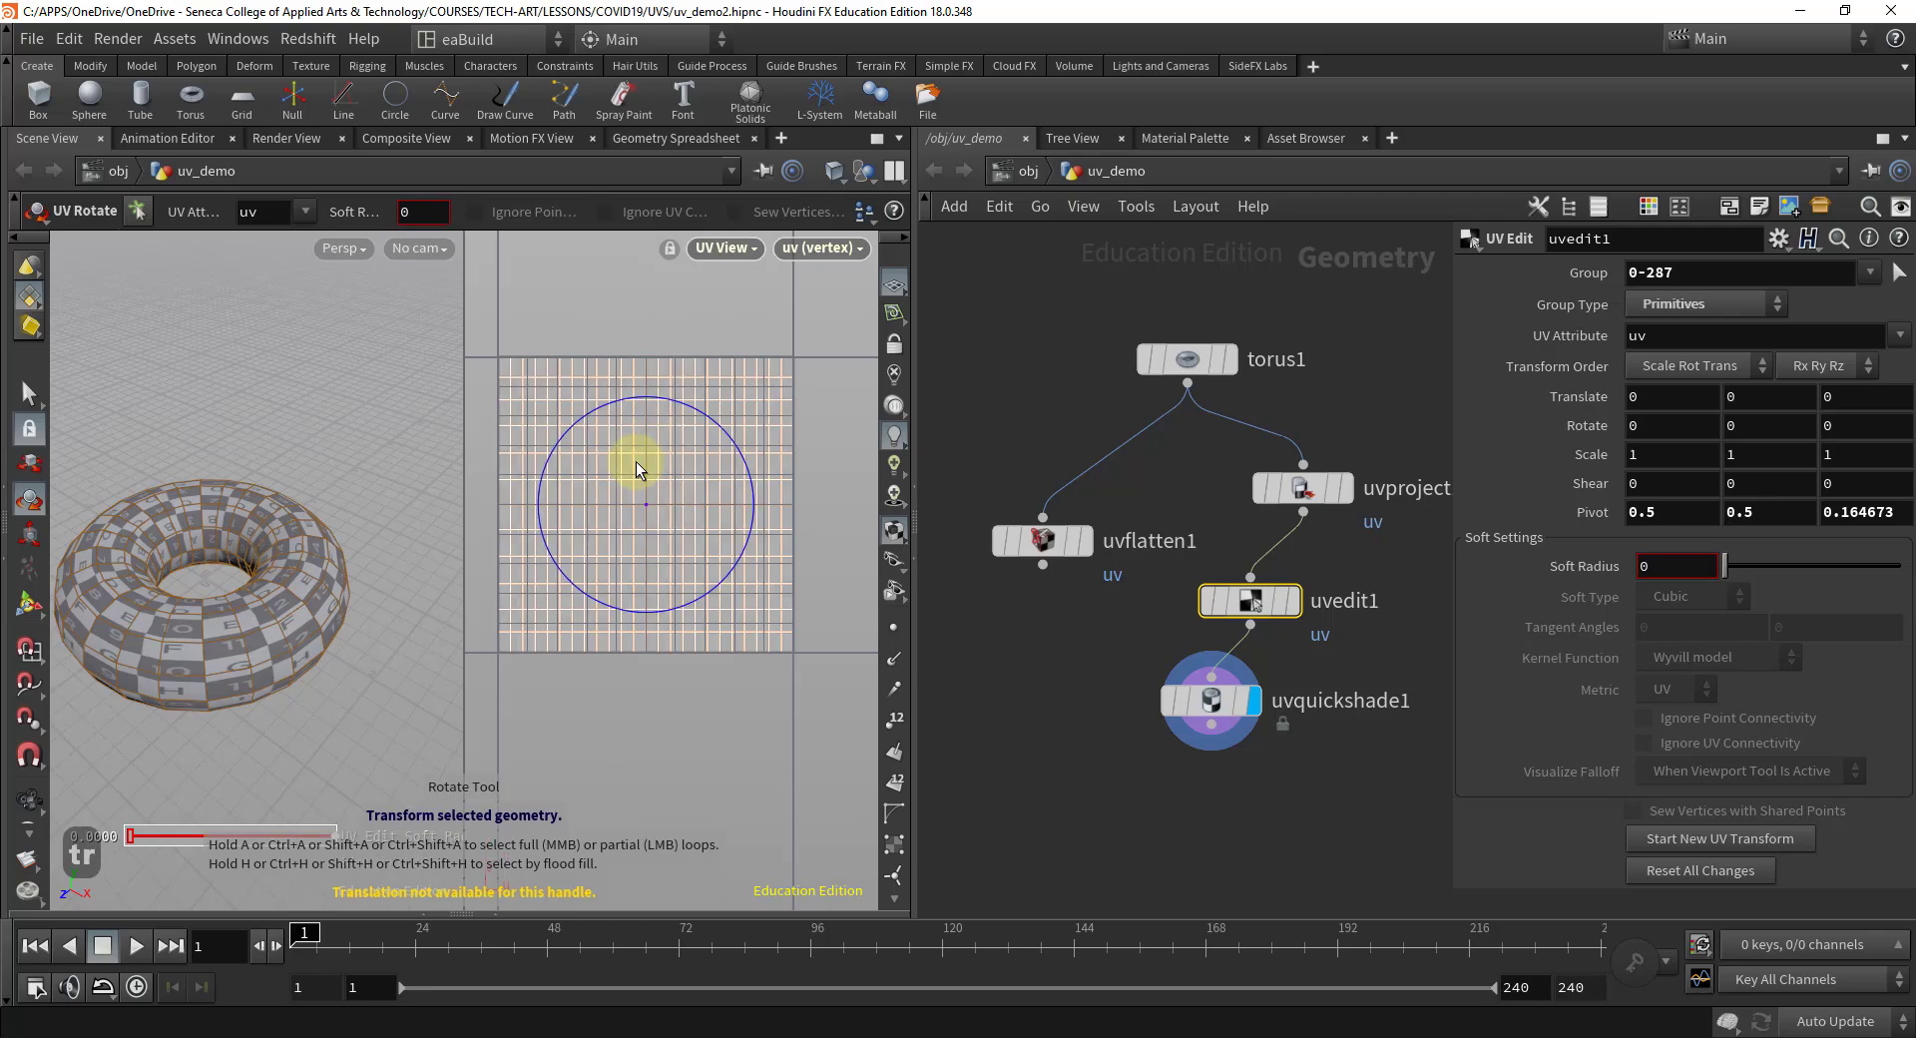
{"action": "key", "text": "e"}
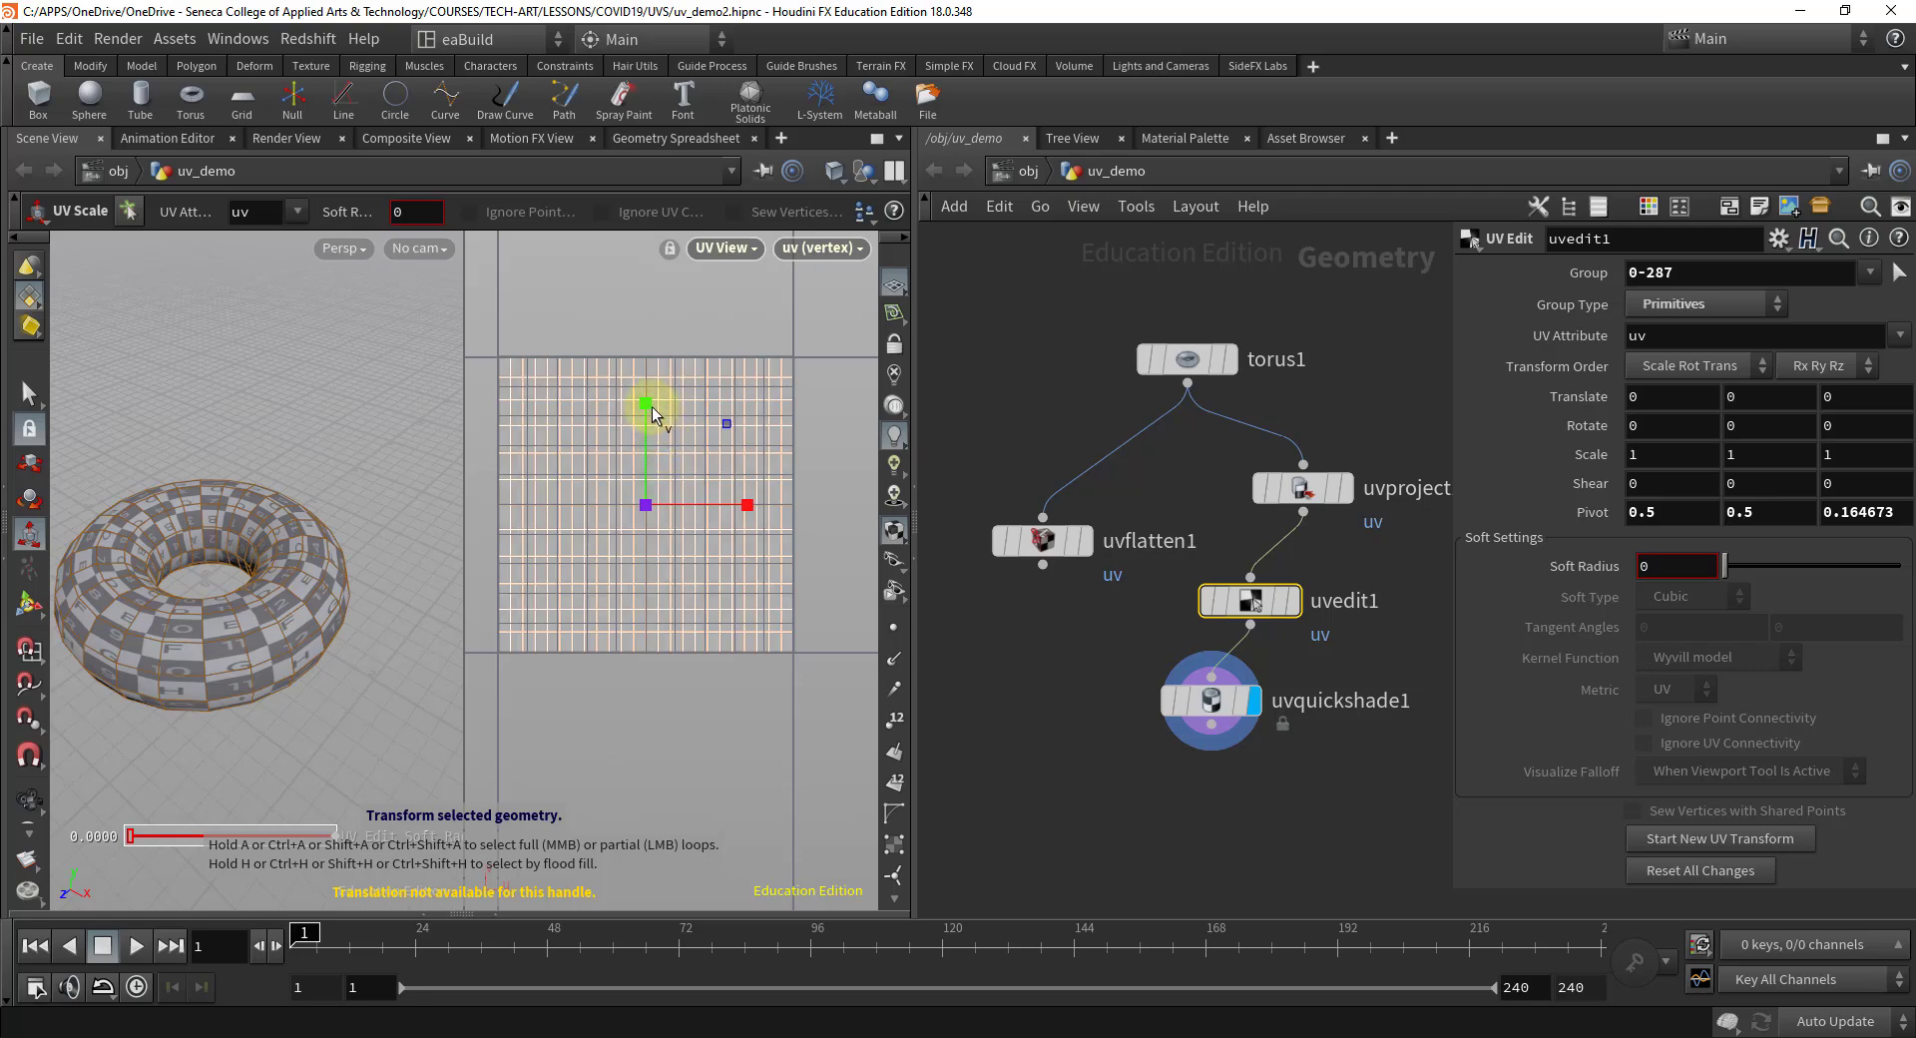
{"action": "left_click_drag", "start_coordinate": [645, 404], "coordinate": [646, 465]}
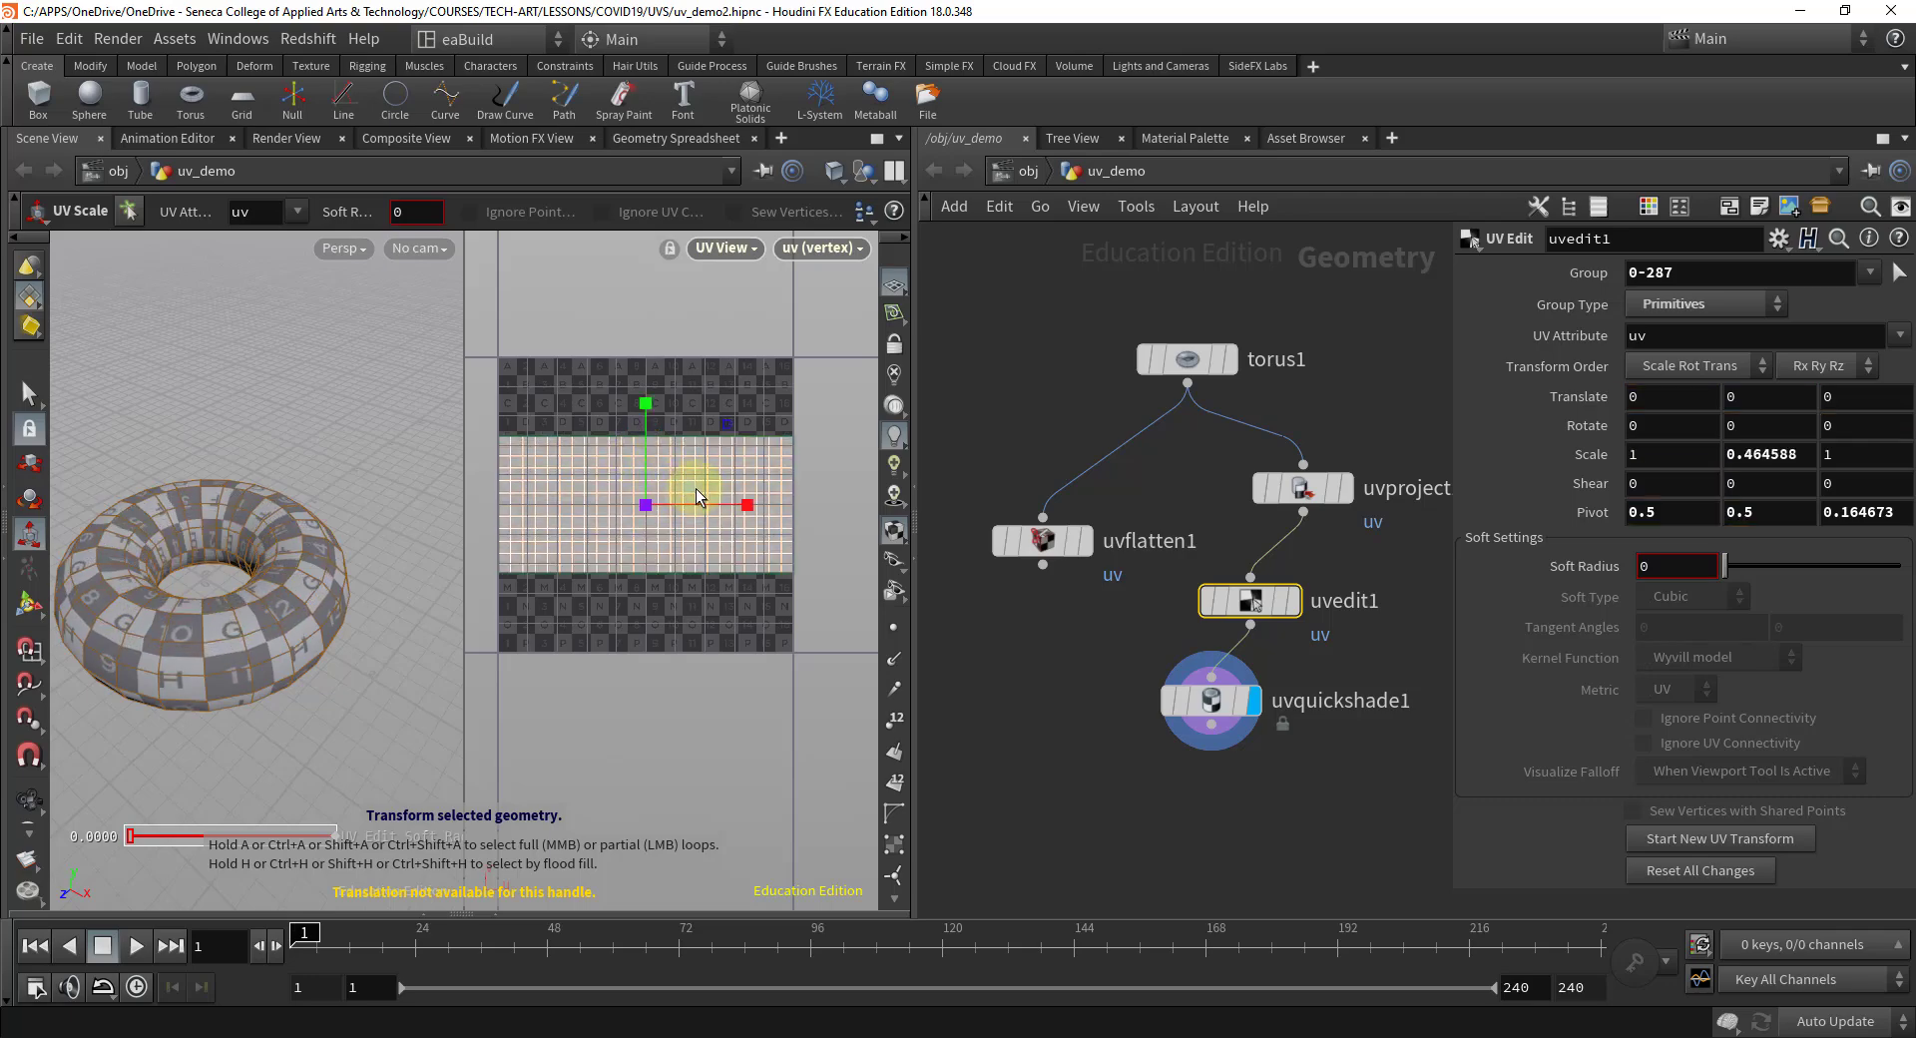
{"action": "left_click_drag", "start_coordinate": [747, 503], "coordinate": [720, 506]}
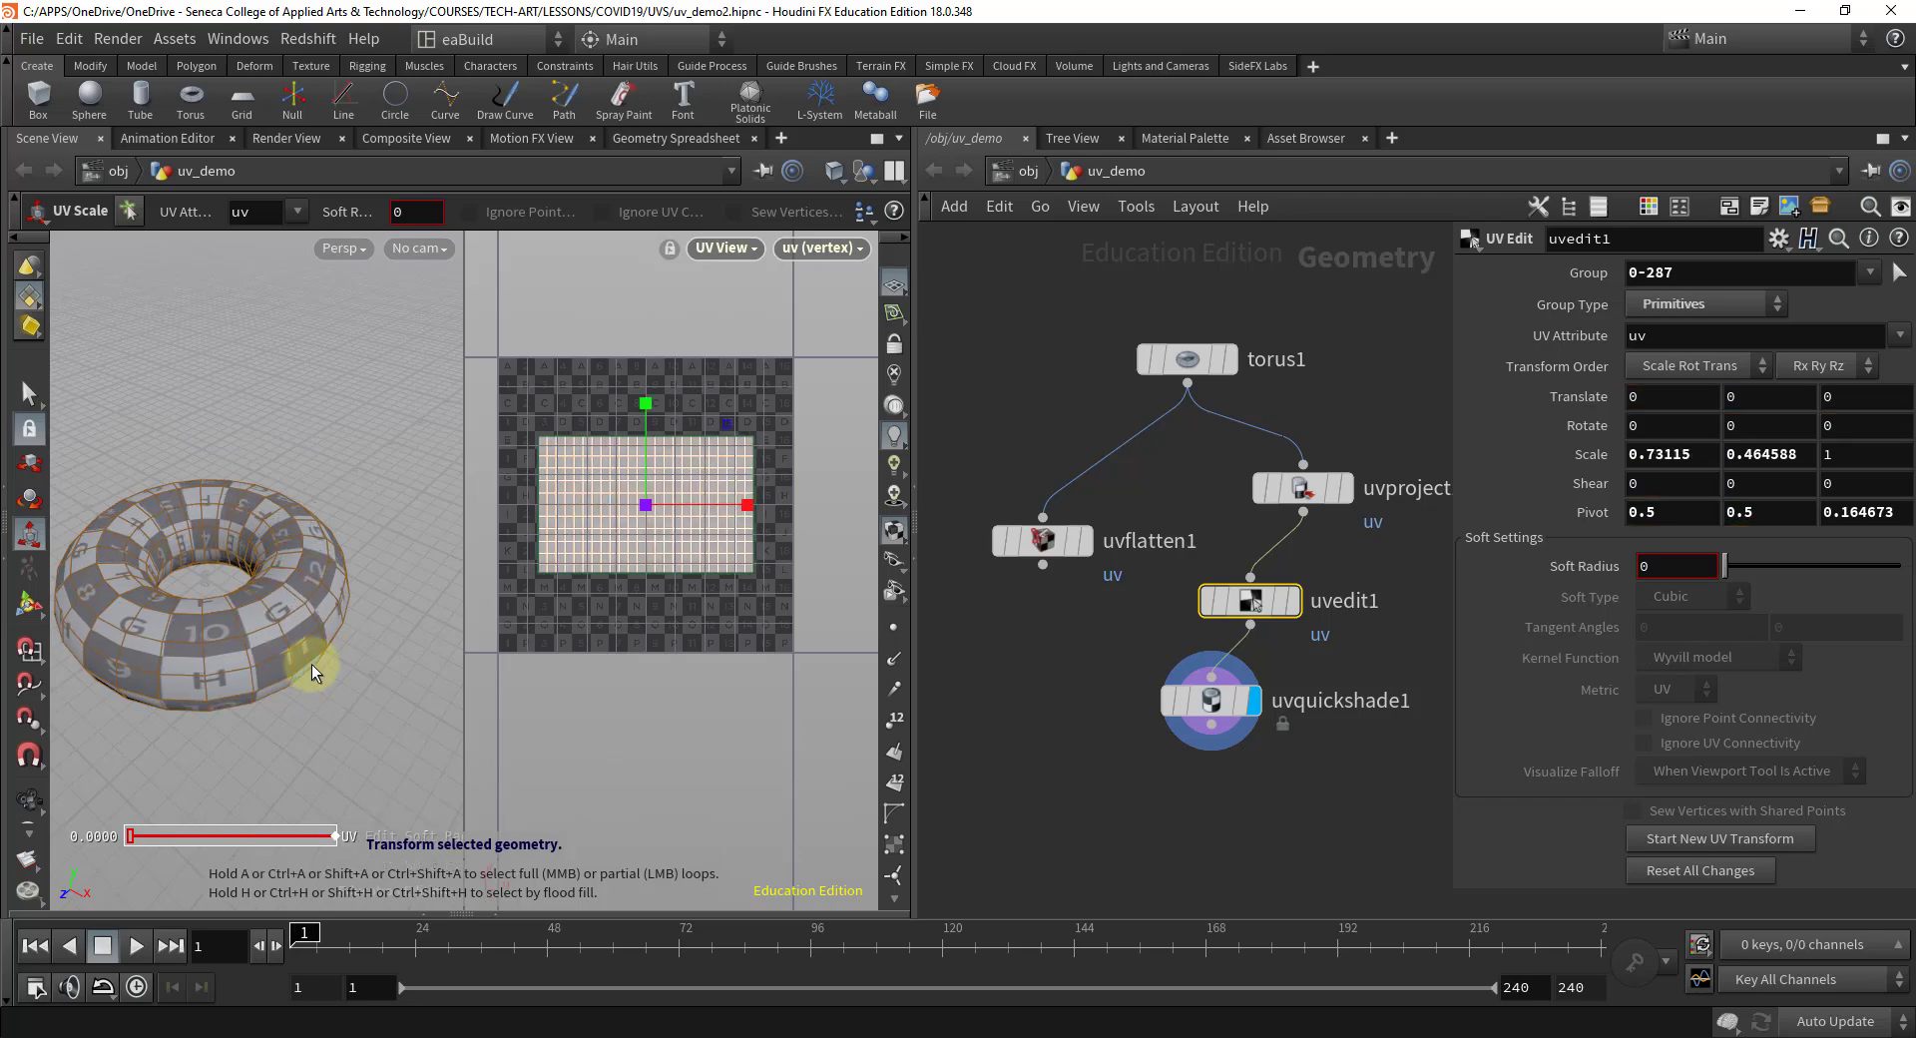
- Check the texture on the torus from another angle and reduce the U scale of the UVs to about 0.6
{"action": "key", "text": "Escape"}
{"action": "left_click_drag", "start_coordinate": [311, 663], "coordinate": [260, 565]}
{"action": "key", "text": "e"}
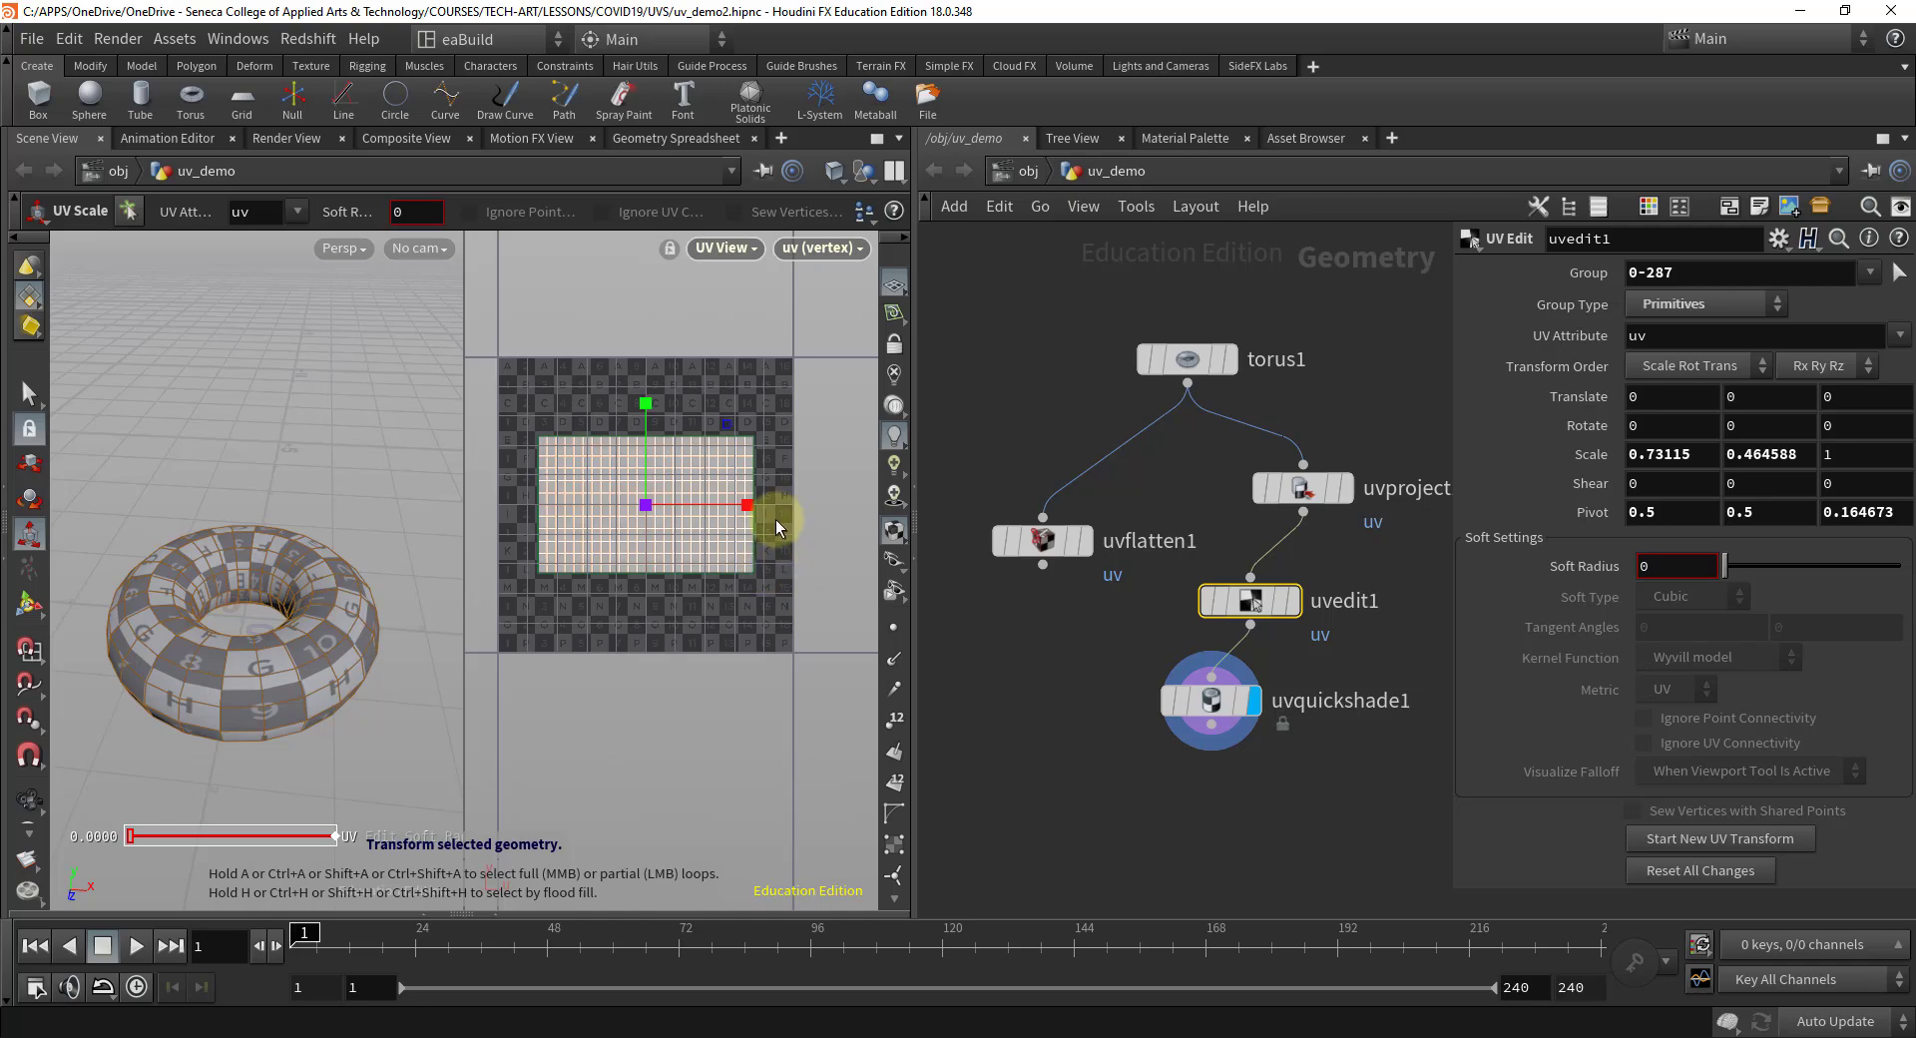
{"action": "left_click_drag", "start_coordinate": [748, 505], "coordinate": [734, 510]}
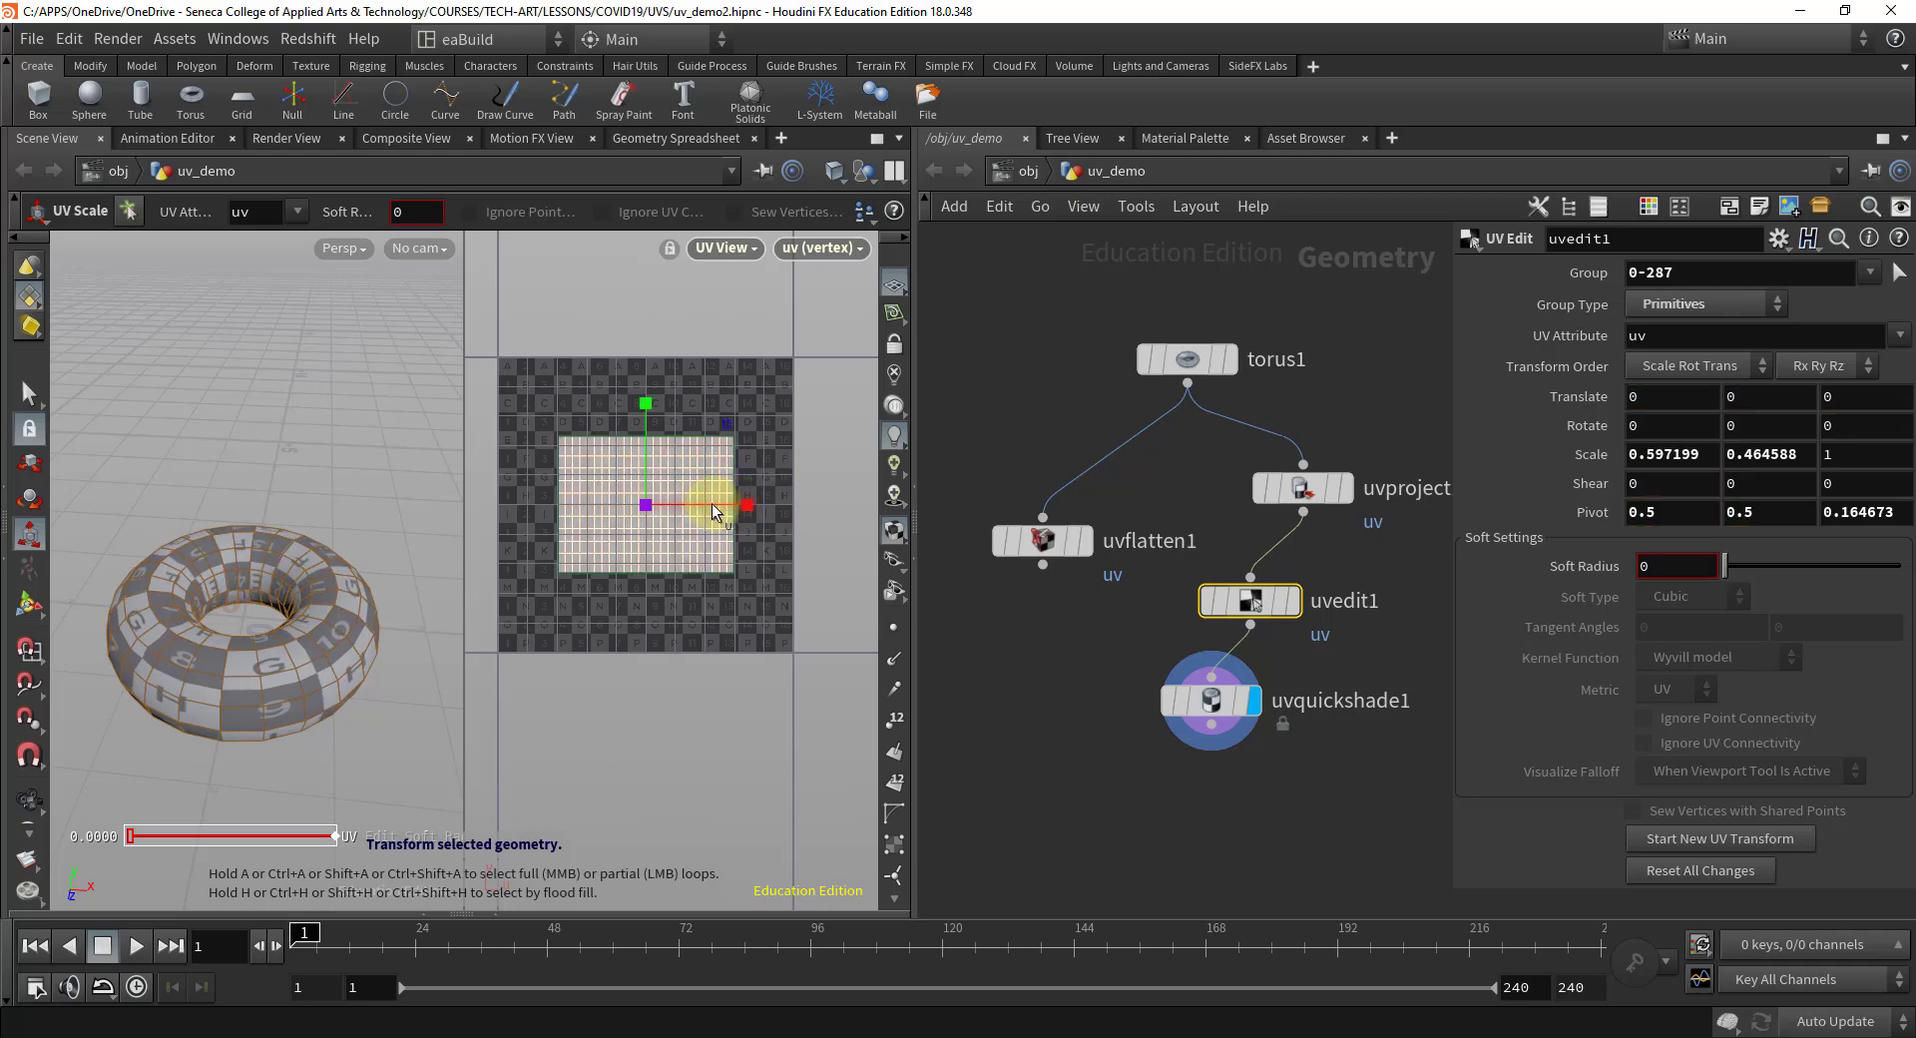
- Move the UV island by about -0.004 in U and 0.066 in V, and leave the UV Move tool with nothing selected
{"action": "key", "text": "t"}
{"action": "left_click_drag", "start_coordinate": [650, 499], "coordinate": [644, 489]}
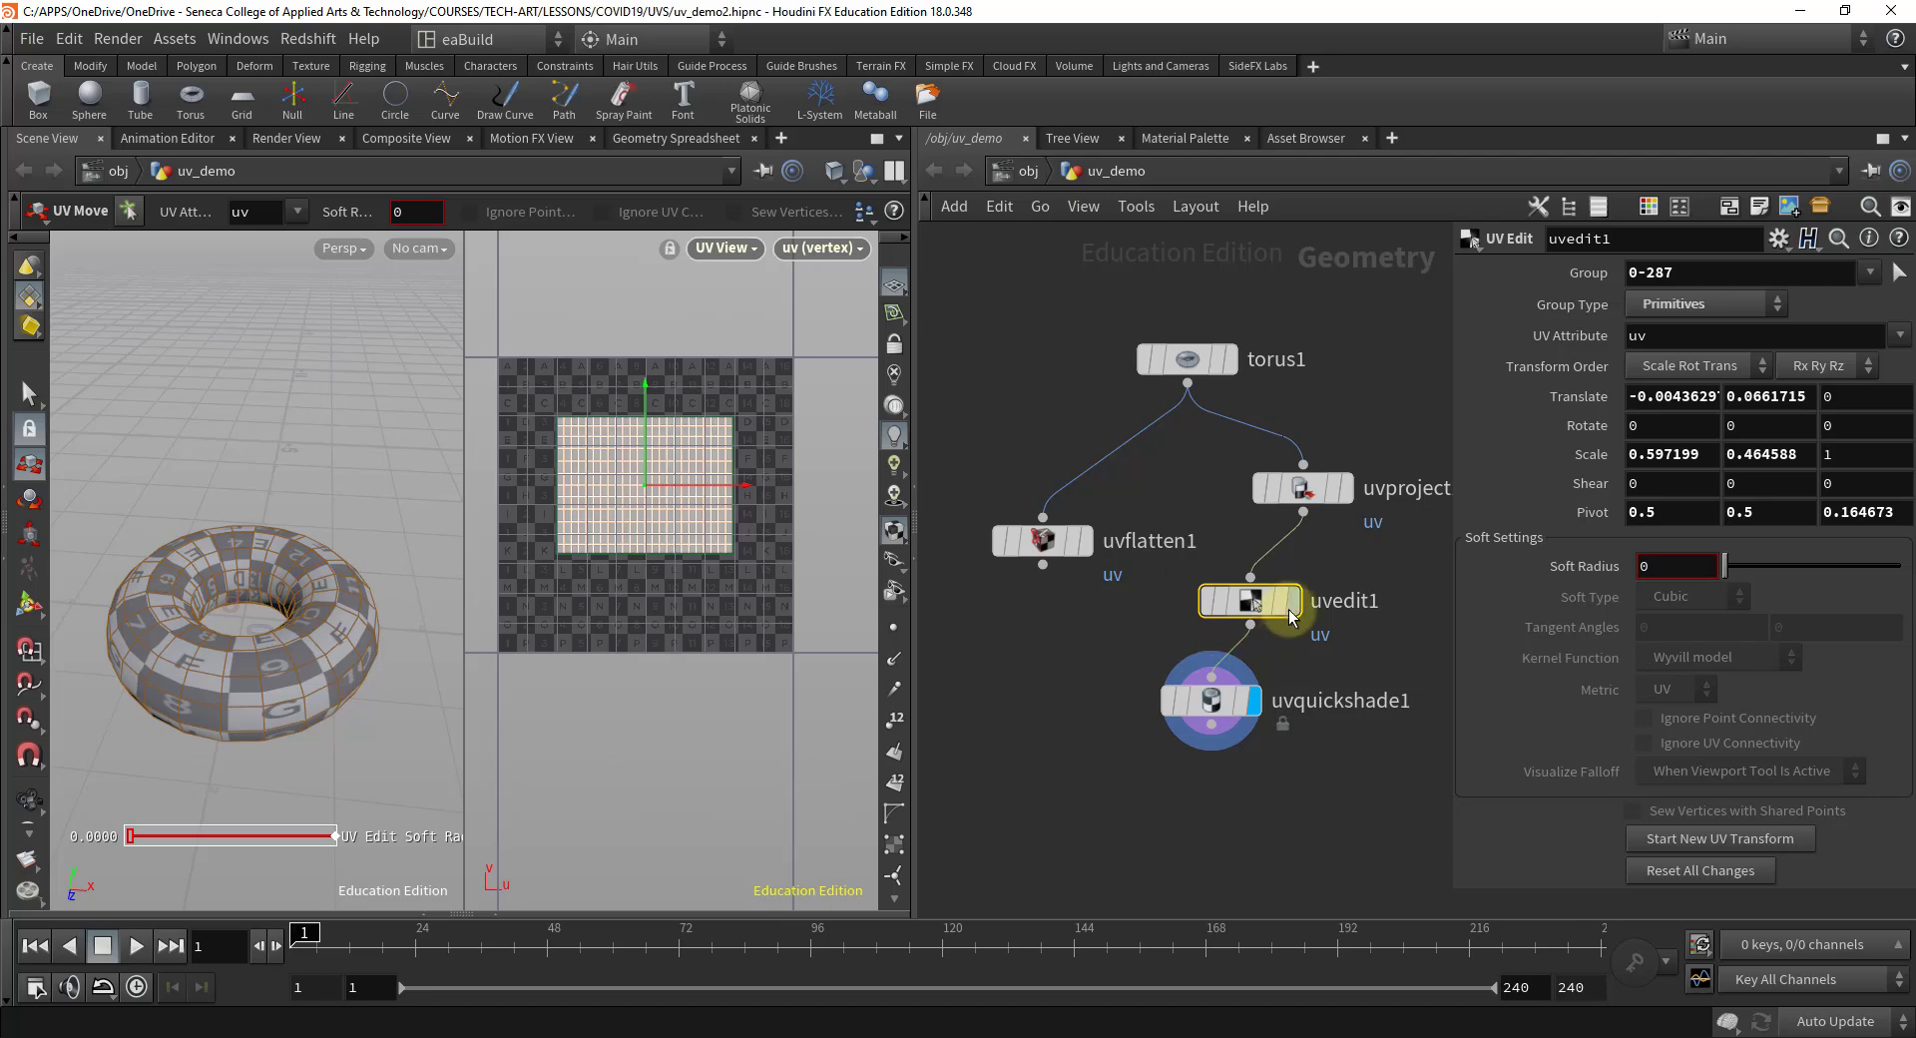
{"action": "mouse_move", "coordinate": [1162, 627]}
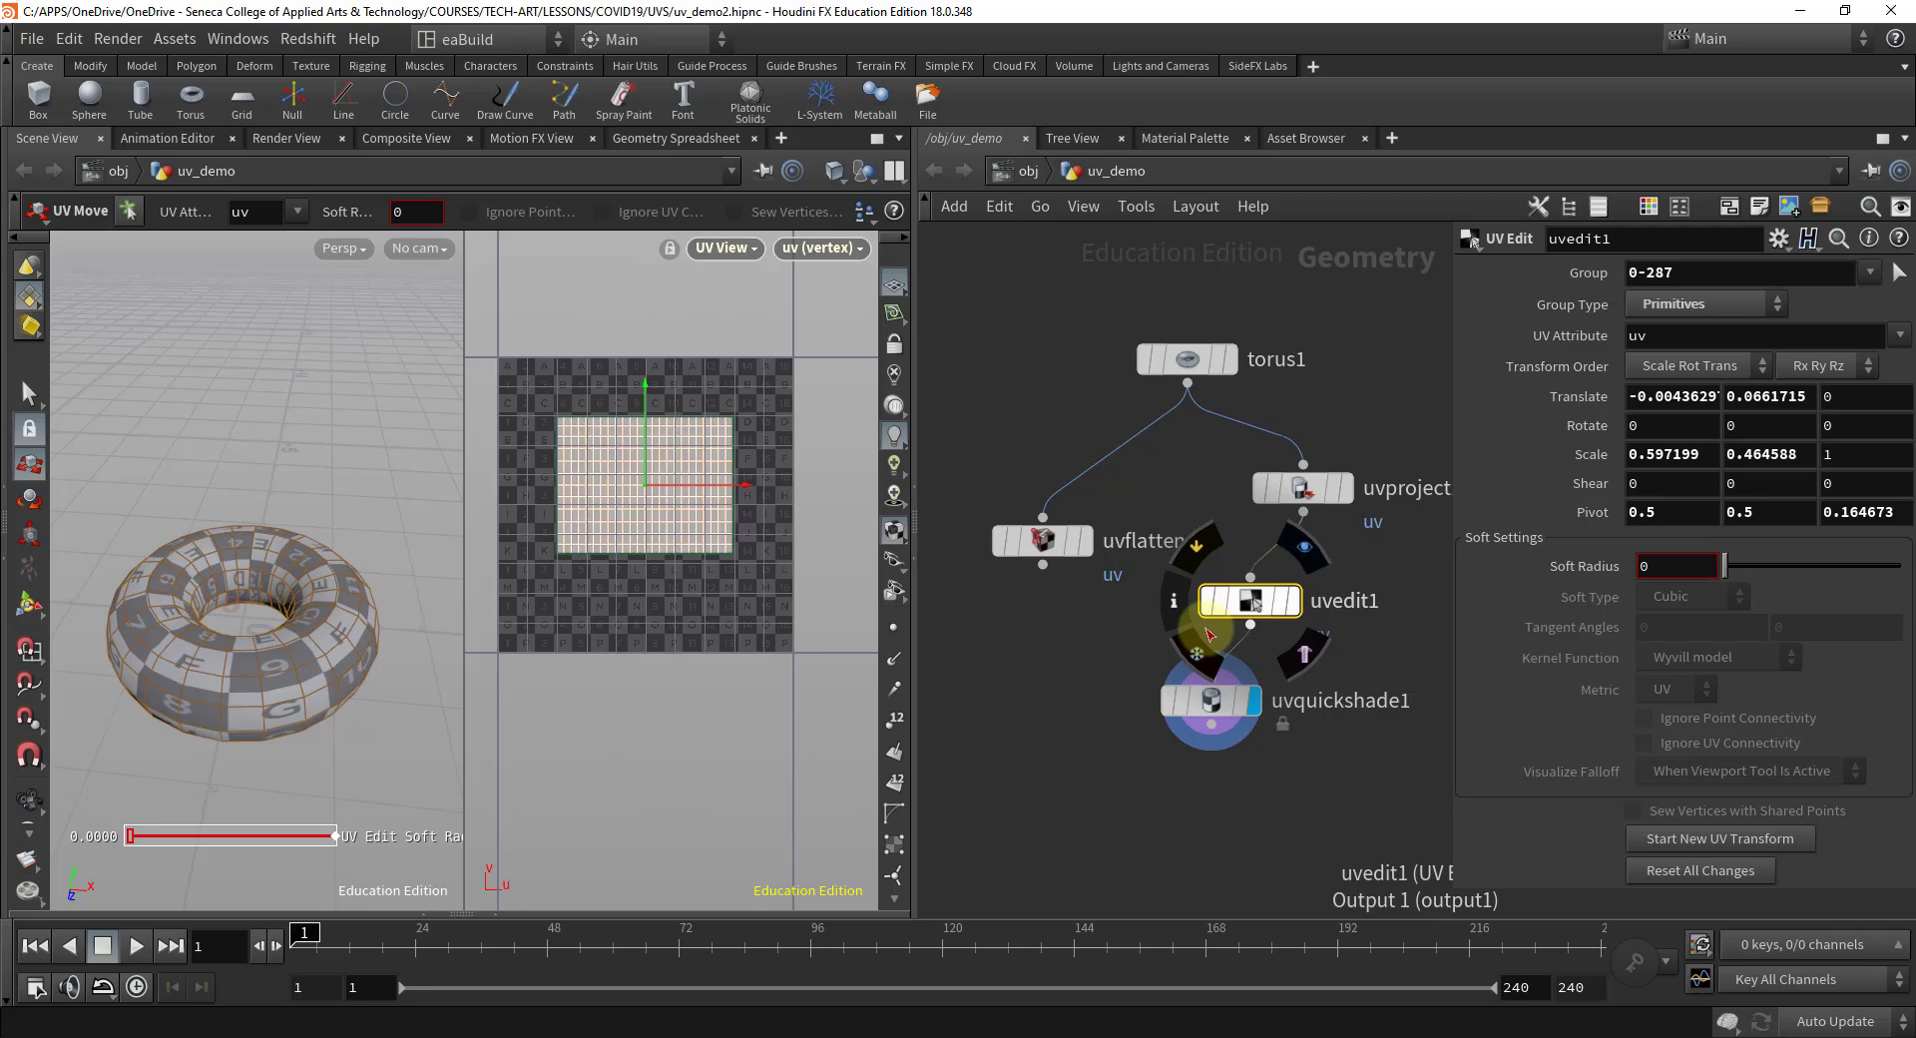
{"action": "left_click", "coordinate": [1088, 667]}
{"action": "key", "text": "Escape"}
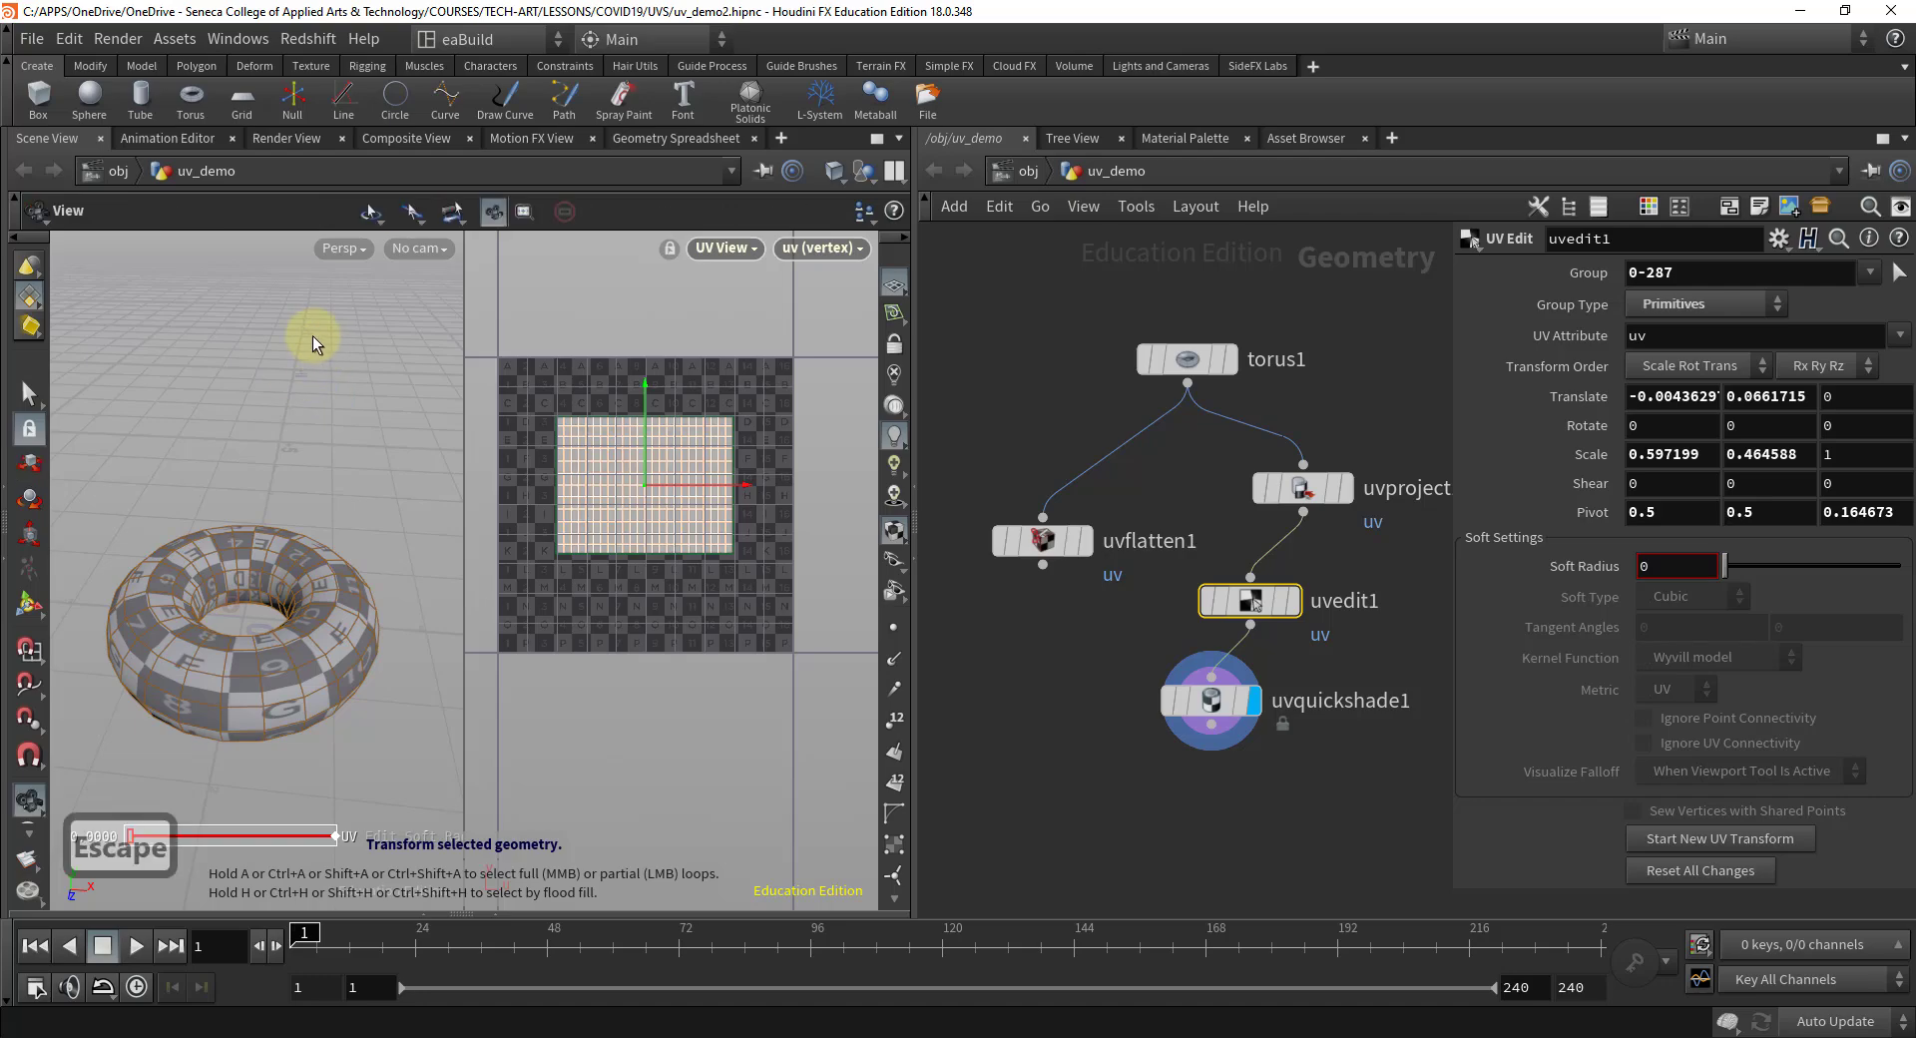
{"action": "left_click", "coordinate": [1304, 729]}
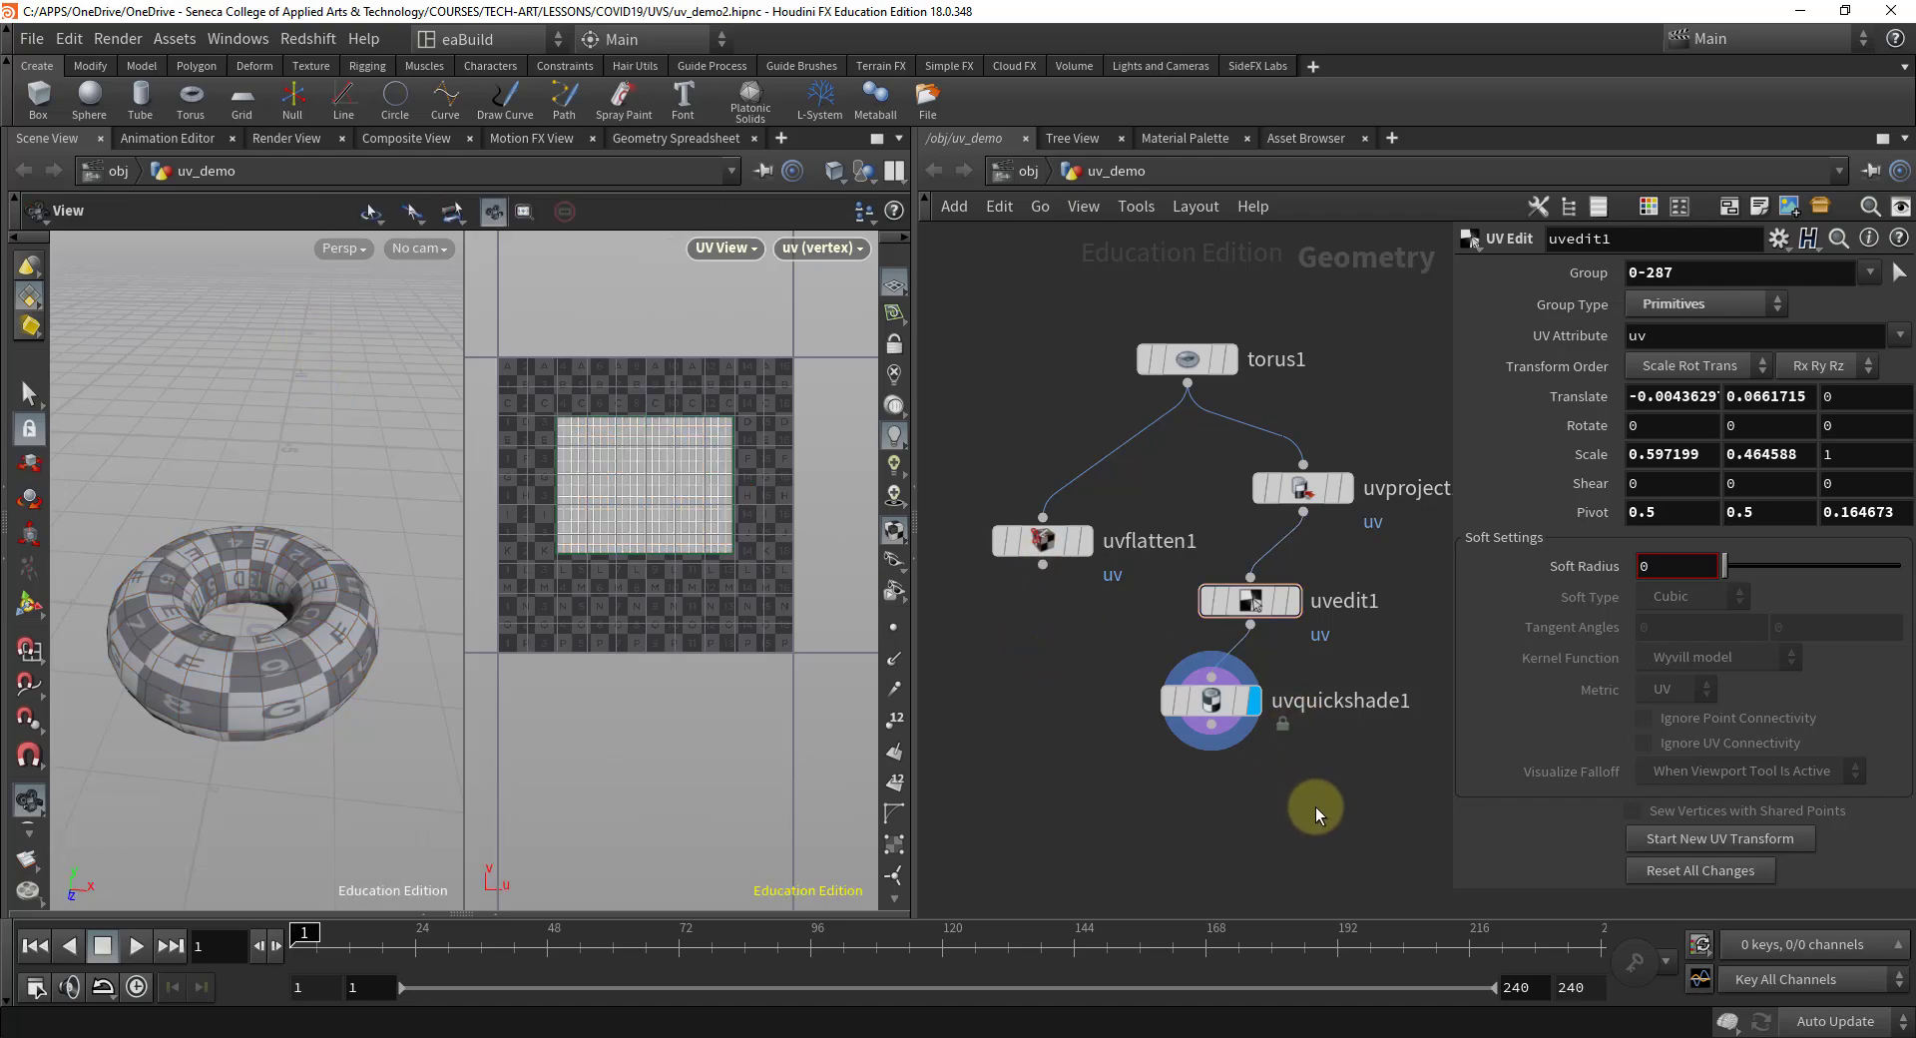
- Tidy the network by placing uvflatten1 level with uvproject1 and lining uvproject1 up above uvedit1
{"action": "middle_click_drag", "start_coordinate": [1344, 800], "coordinate": [1284, 790]}
{"action": "left_click_drag", "start_coordinate": [981, 529], "coordinate": [1002, 475]}
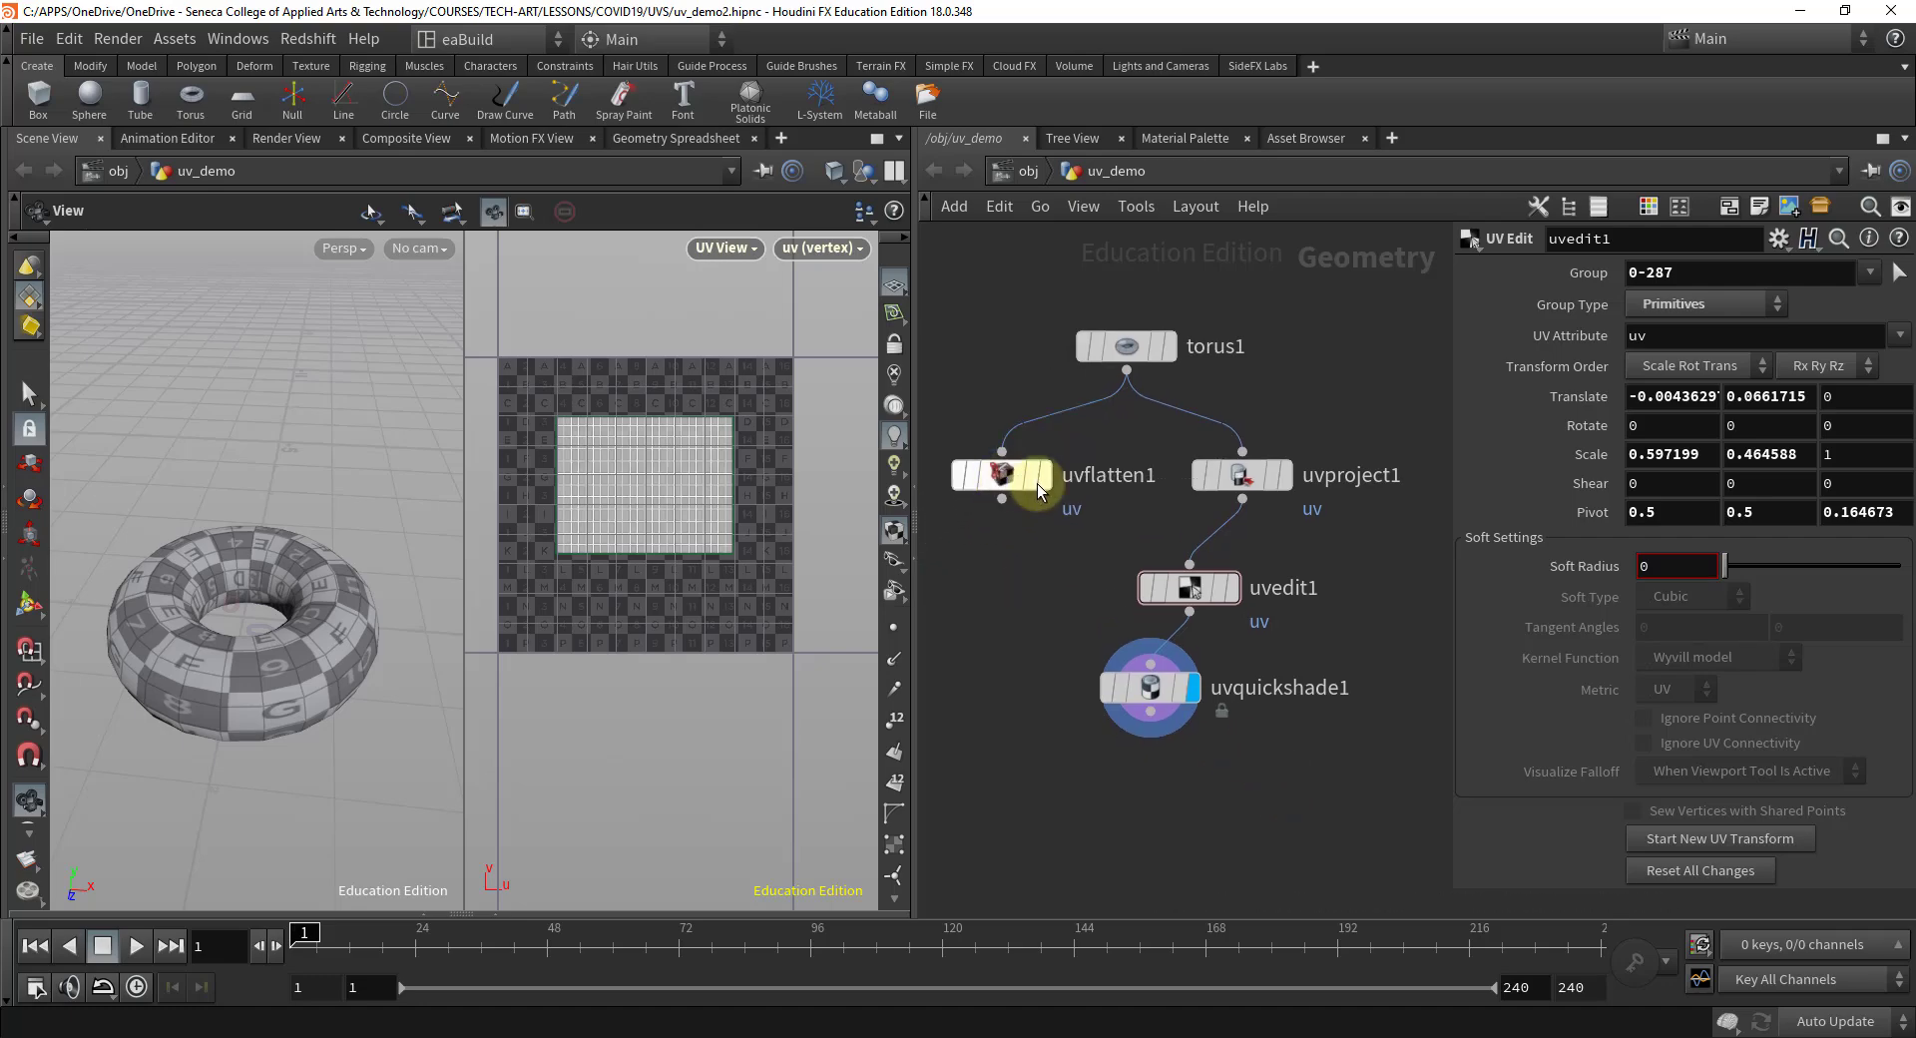
{"action": "mouse_move", "coordinate": [1233, 464]}
{"action": "left_click_drag", "start_coordinate": [1241, 477], "coordinate": [1194, 469]}
{"action": "middle_click_drag", "start_coordinate": [1291, 822], "coordinate": [1273, 820]}
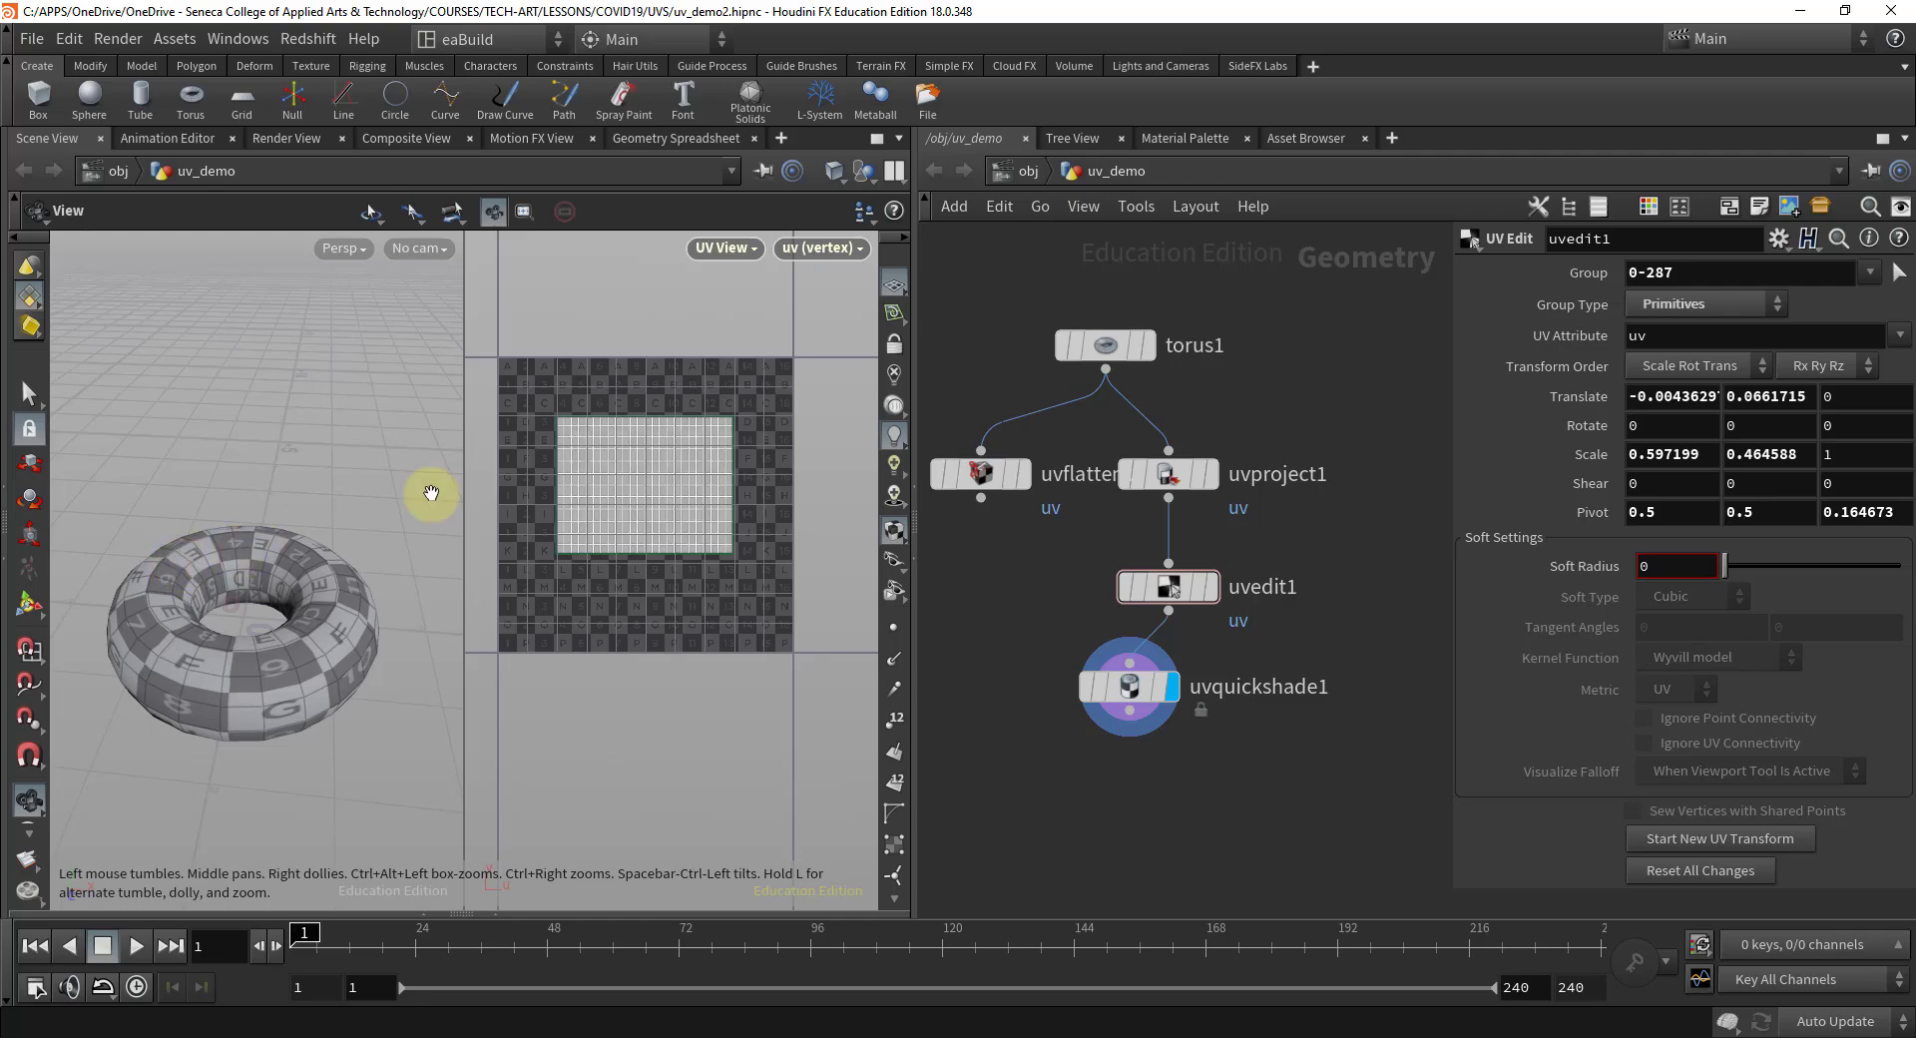
- Add a Labs Auto UV (Beta) node in the empty network space beside uvproject1
{"action": "left_click", "coordinate": [1257, 65]}
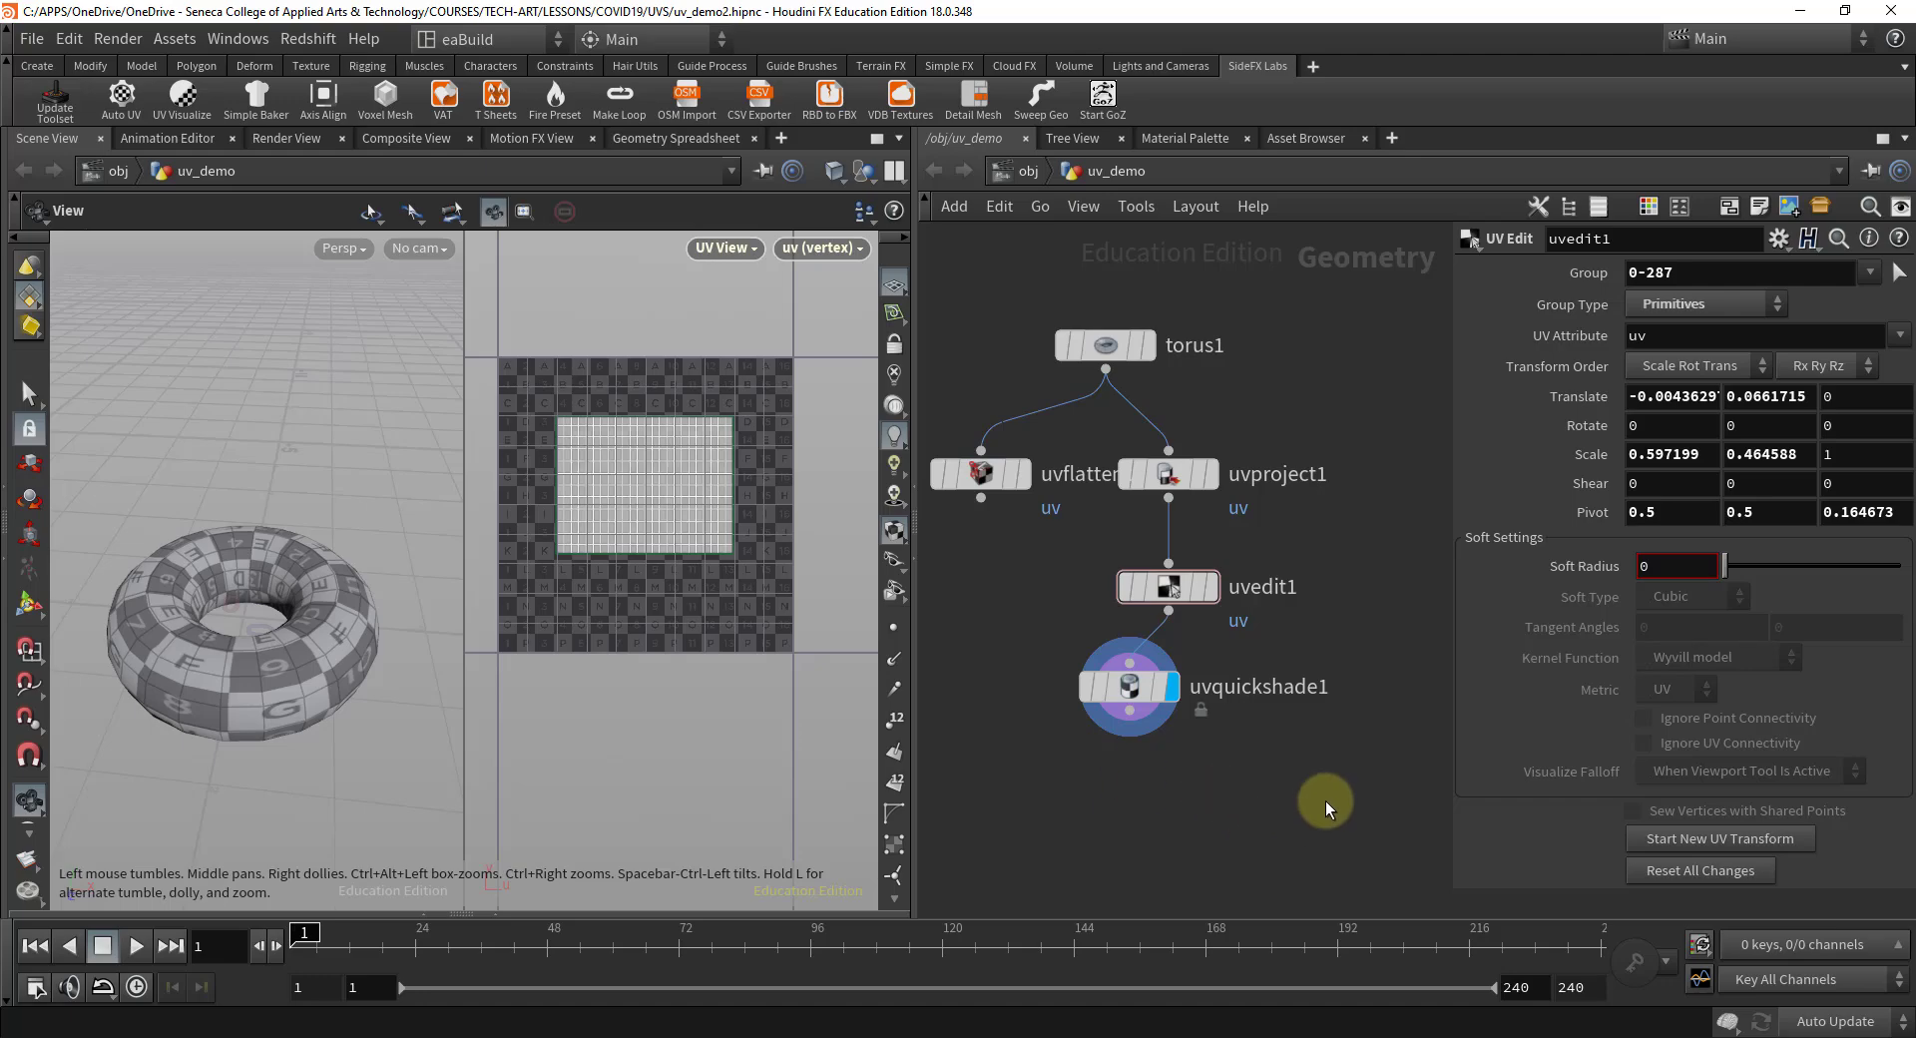
{"action": "middle_click_drag", "start_coordinate": [1330, 808], "coordinate": [1221, 823]}
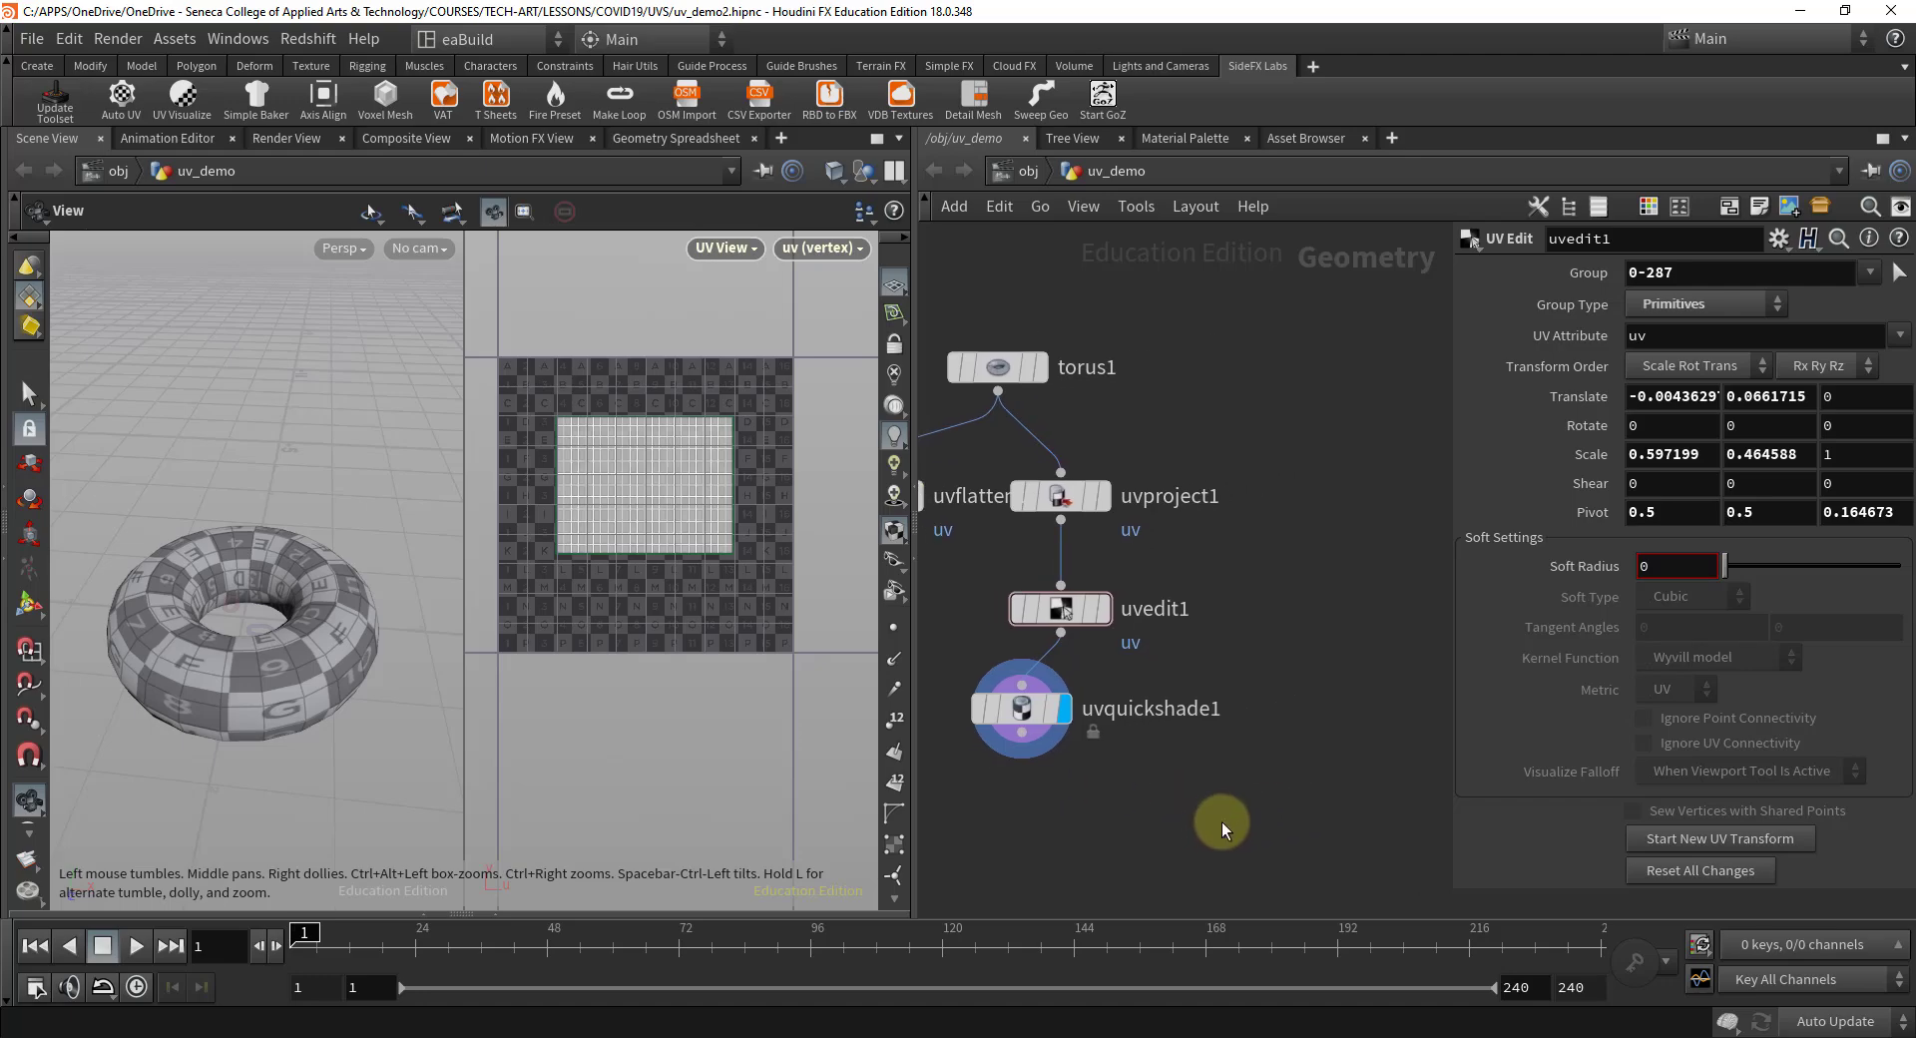
{"action": "key", "text": "Tab"}
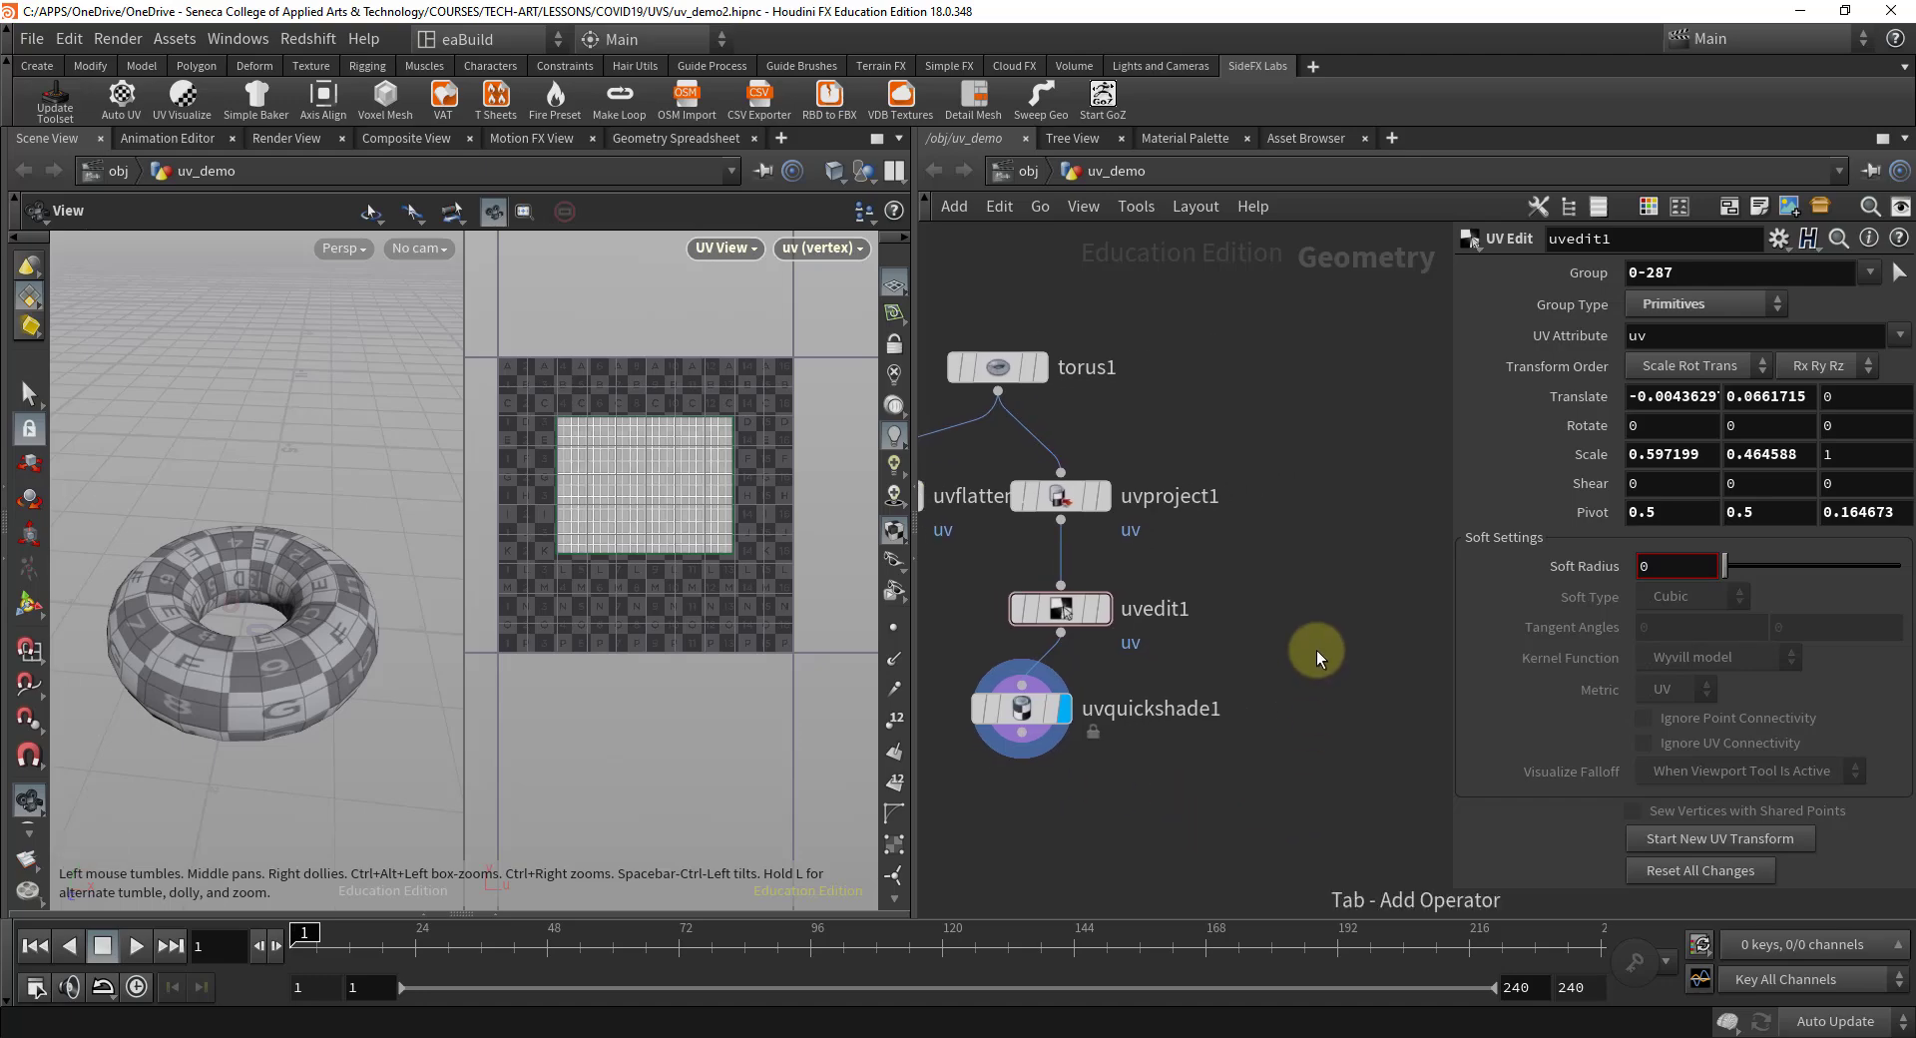
{"action": "key", "text": "Tab"}
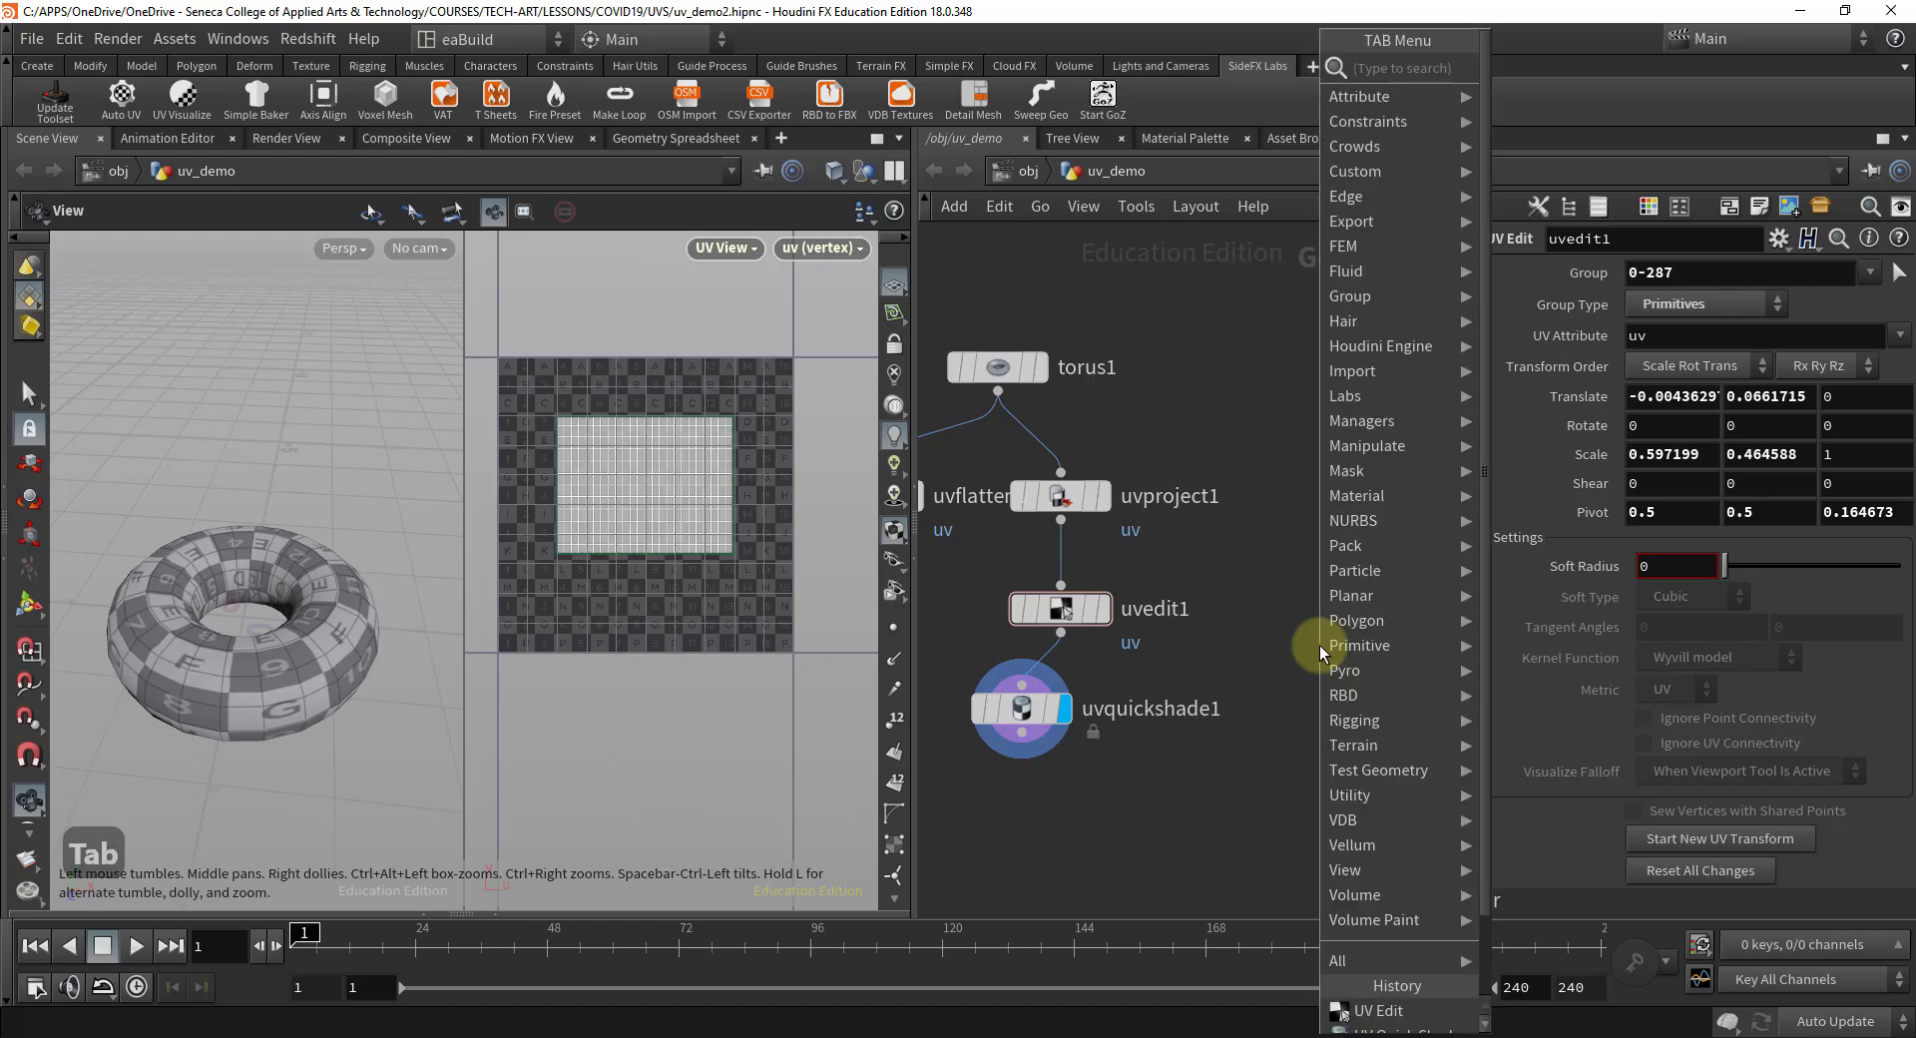
{"action": "type", "text": "uv"}
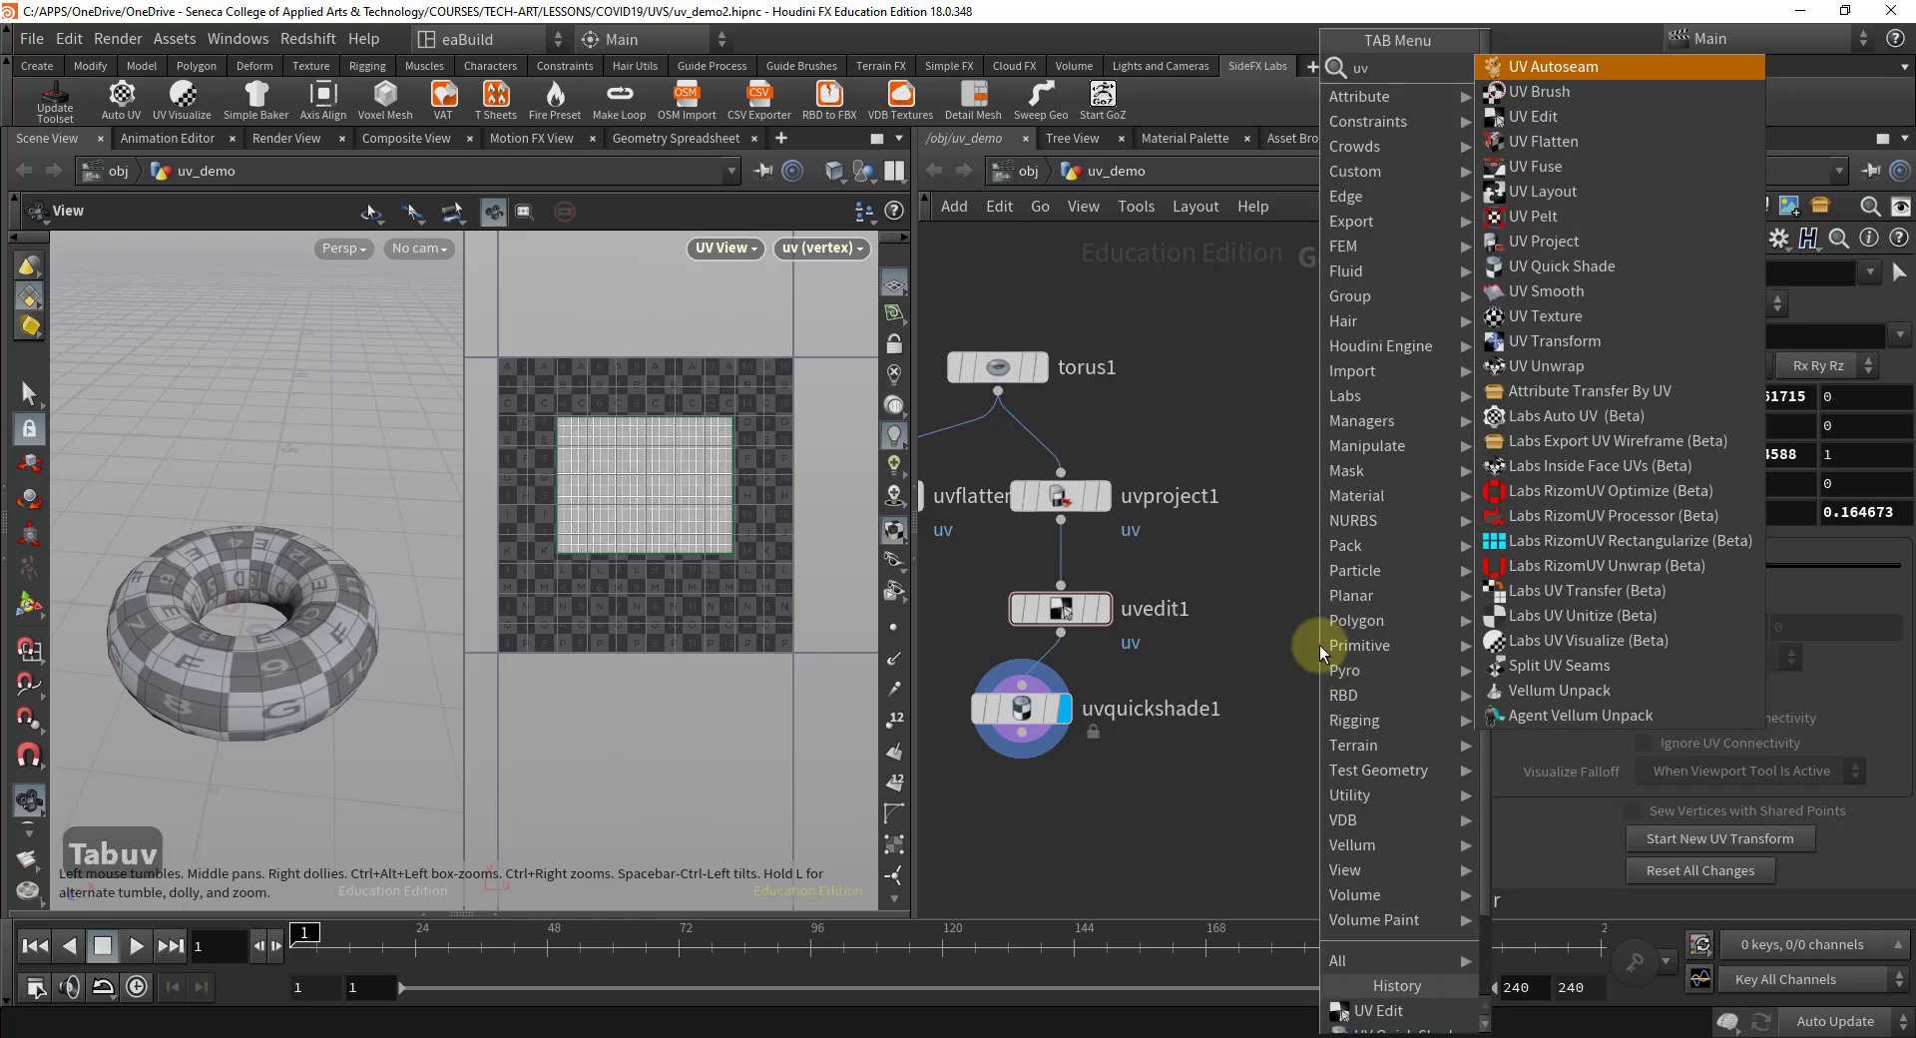
{"action": "left_click", "coordinate": [1569, 429]}
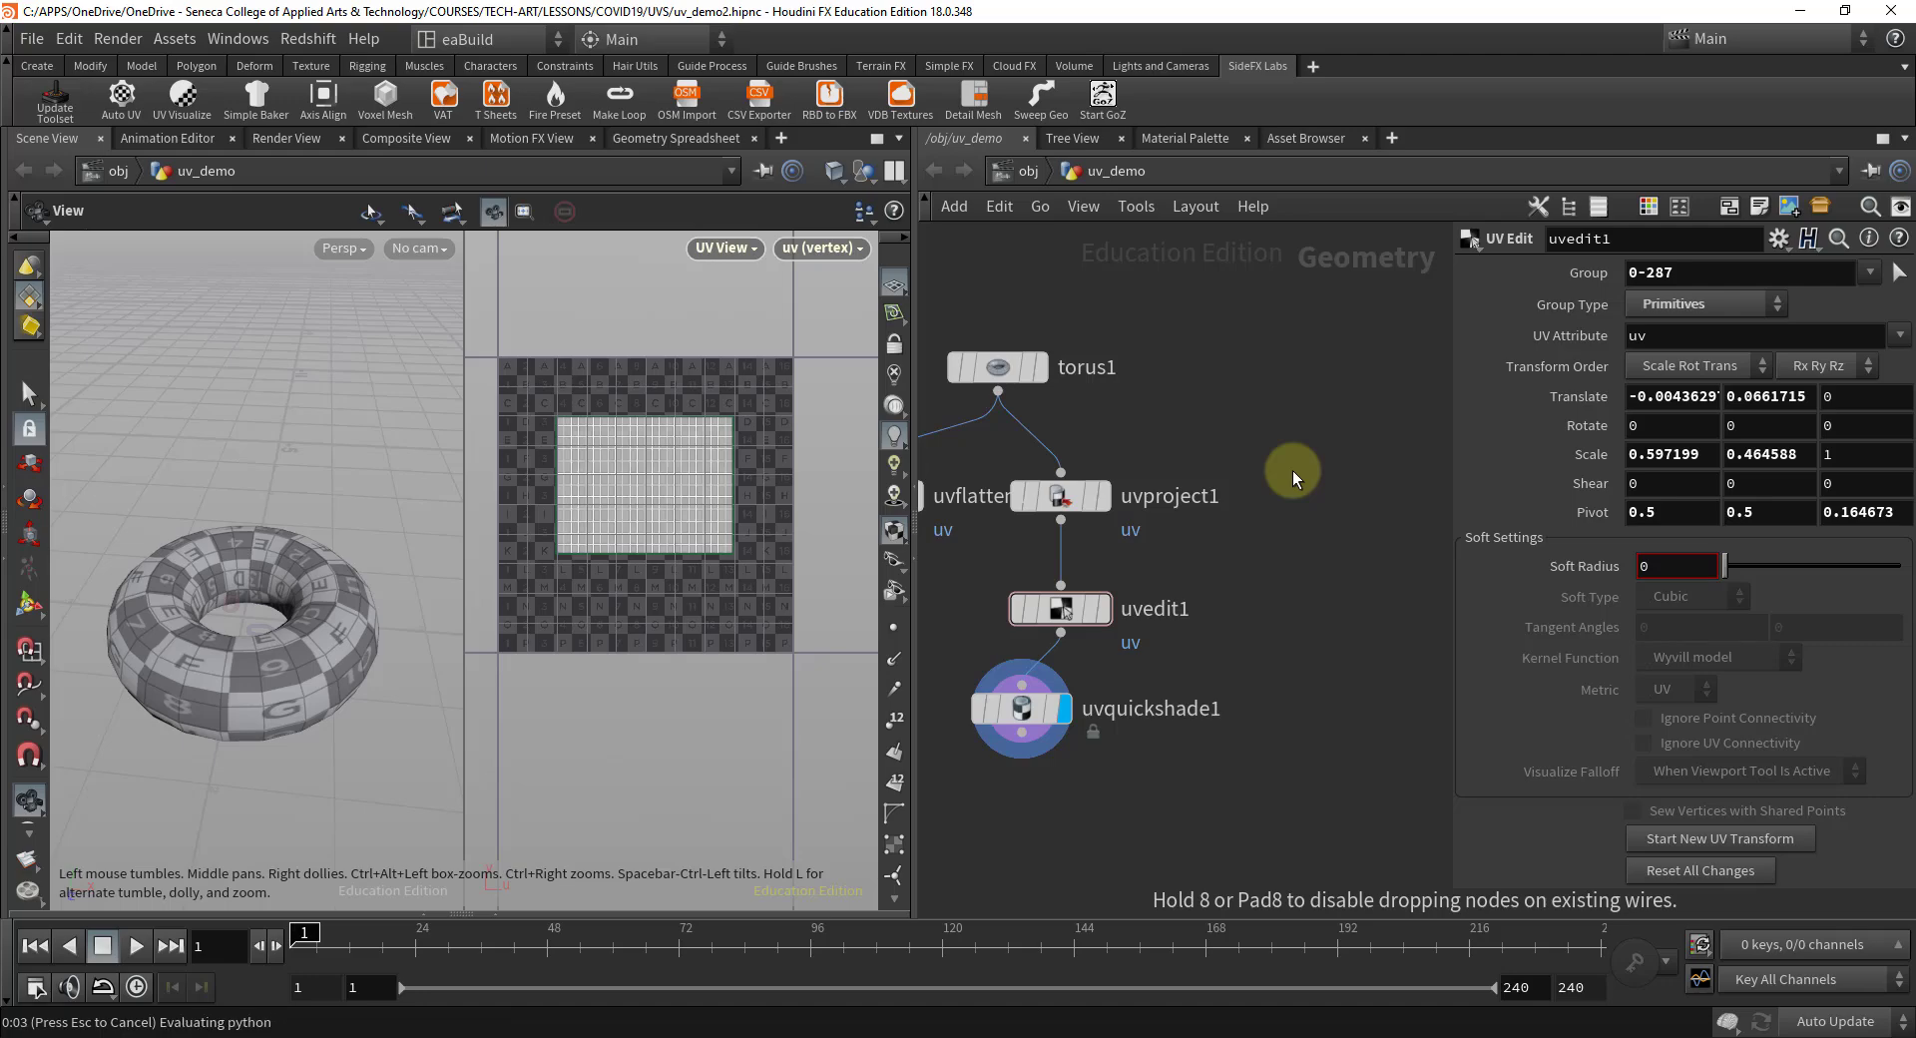
{"action": "left_click", "coordinate": [1291, 470]}
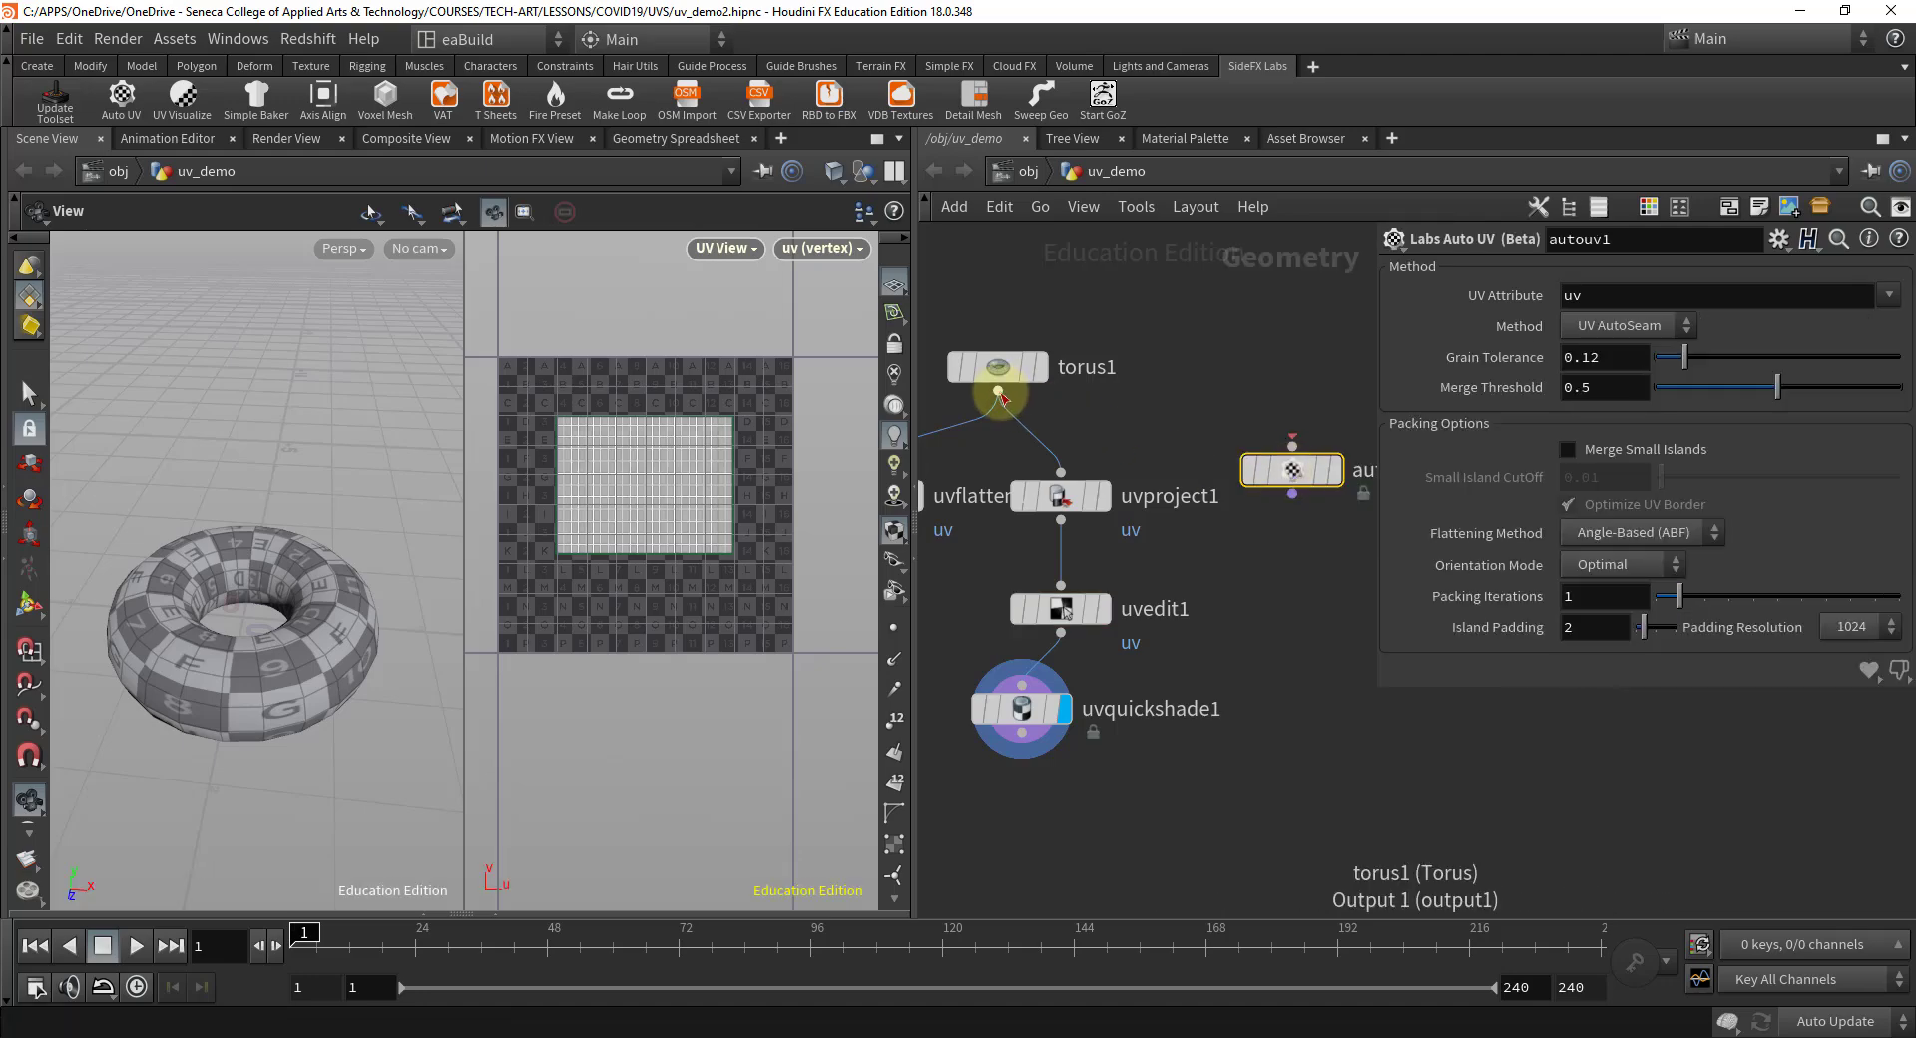
- Feed the torus1 output into the Labs Auto UV node and display that node's result
{"action": "left_click_drag", "start_coordinate": [998, 393], "coordinate": [1289, 445]}
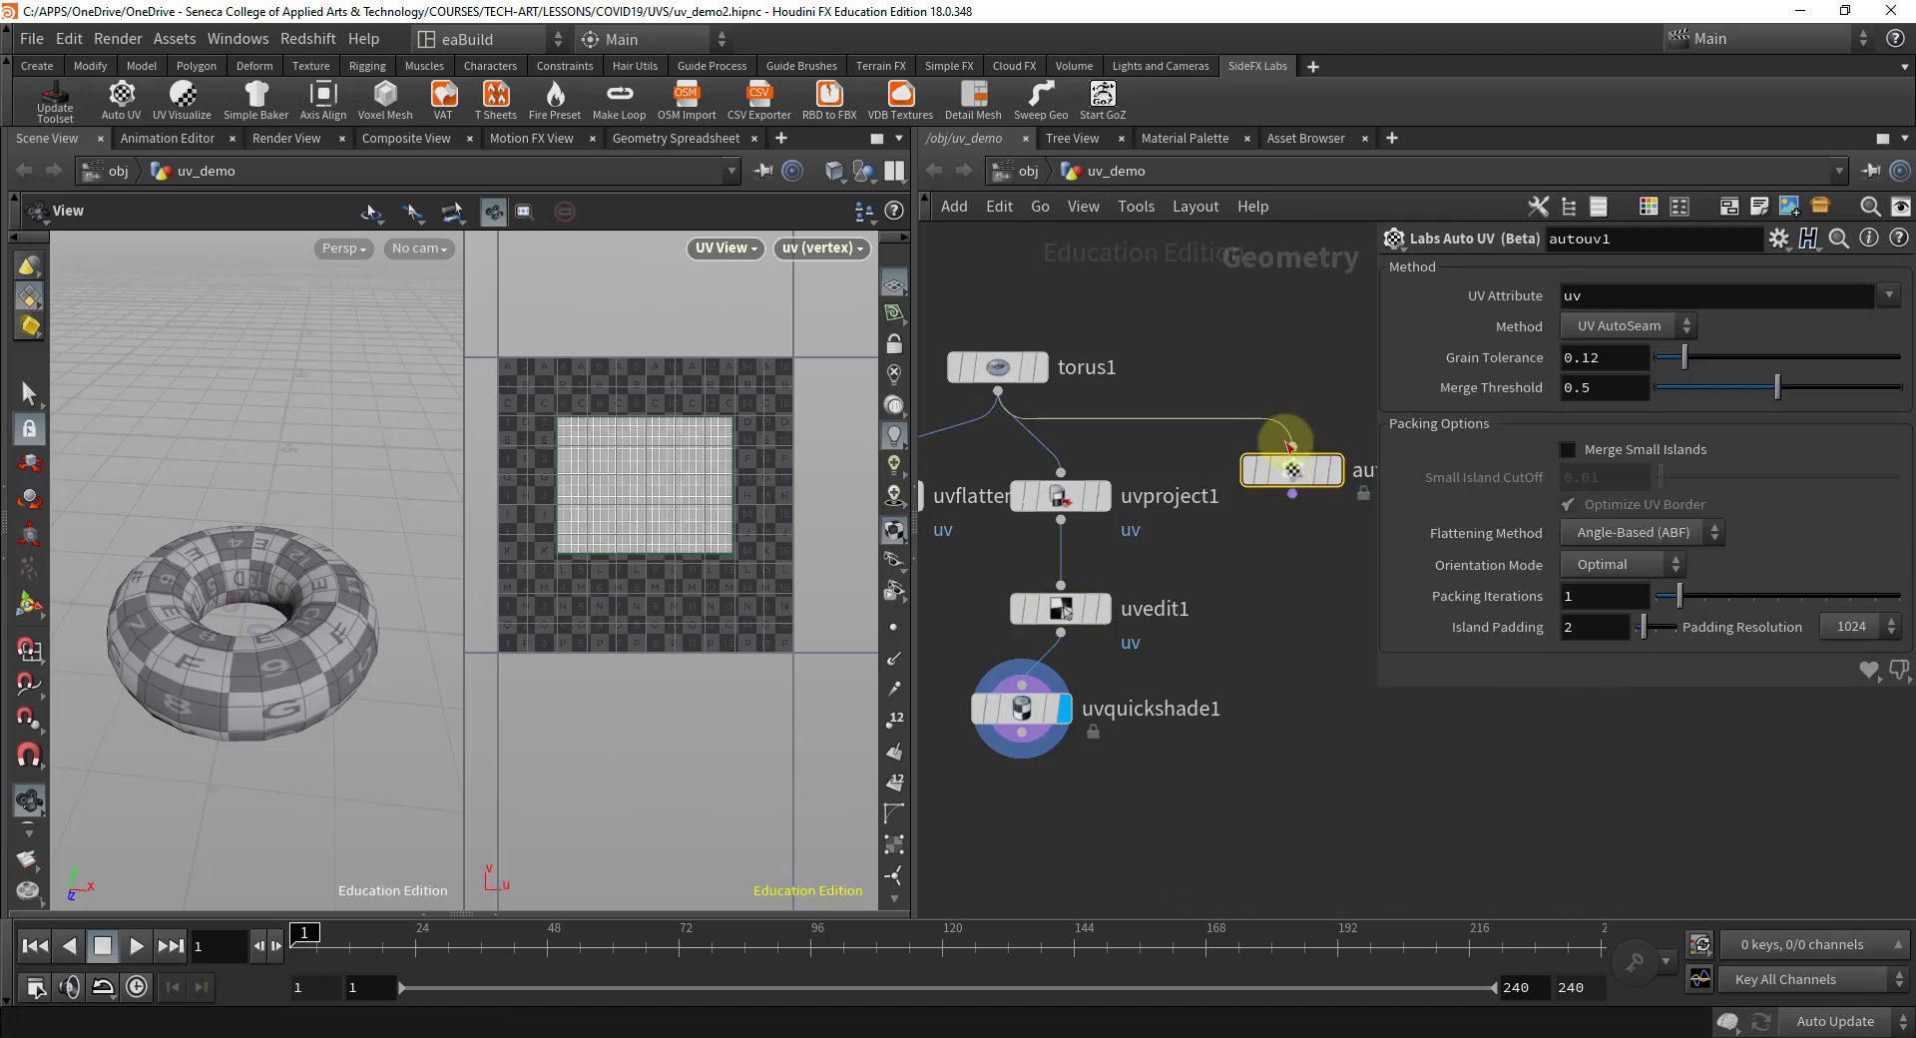
{"action": "left_click", "coordinate": [1334, 470]}
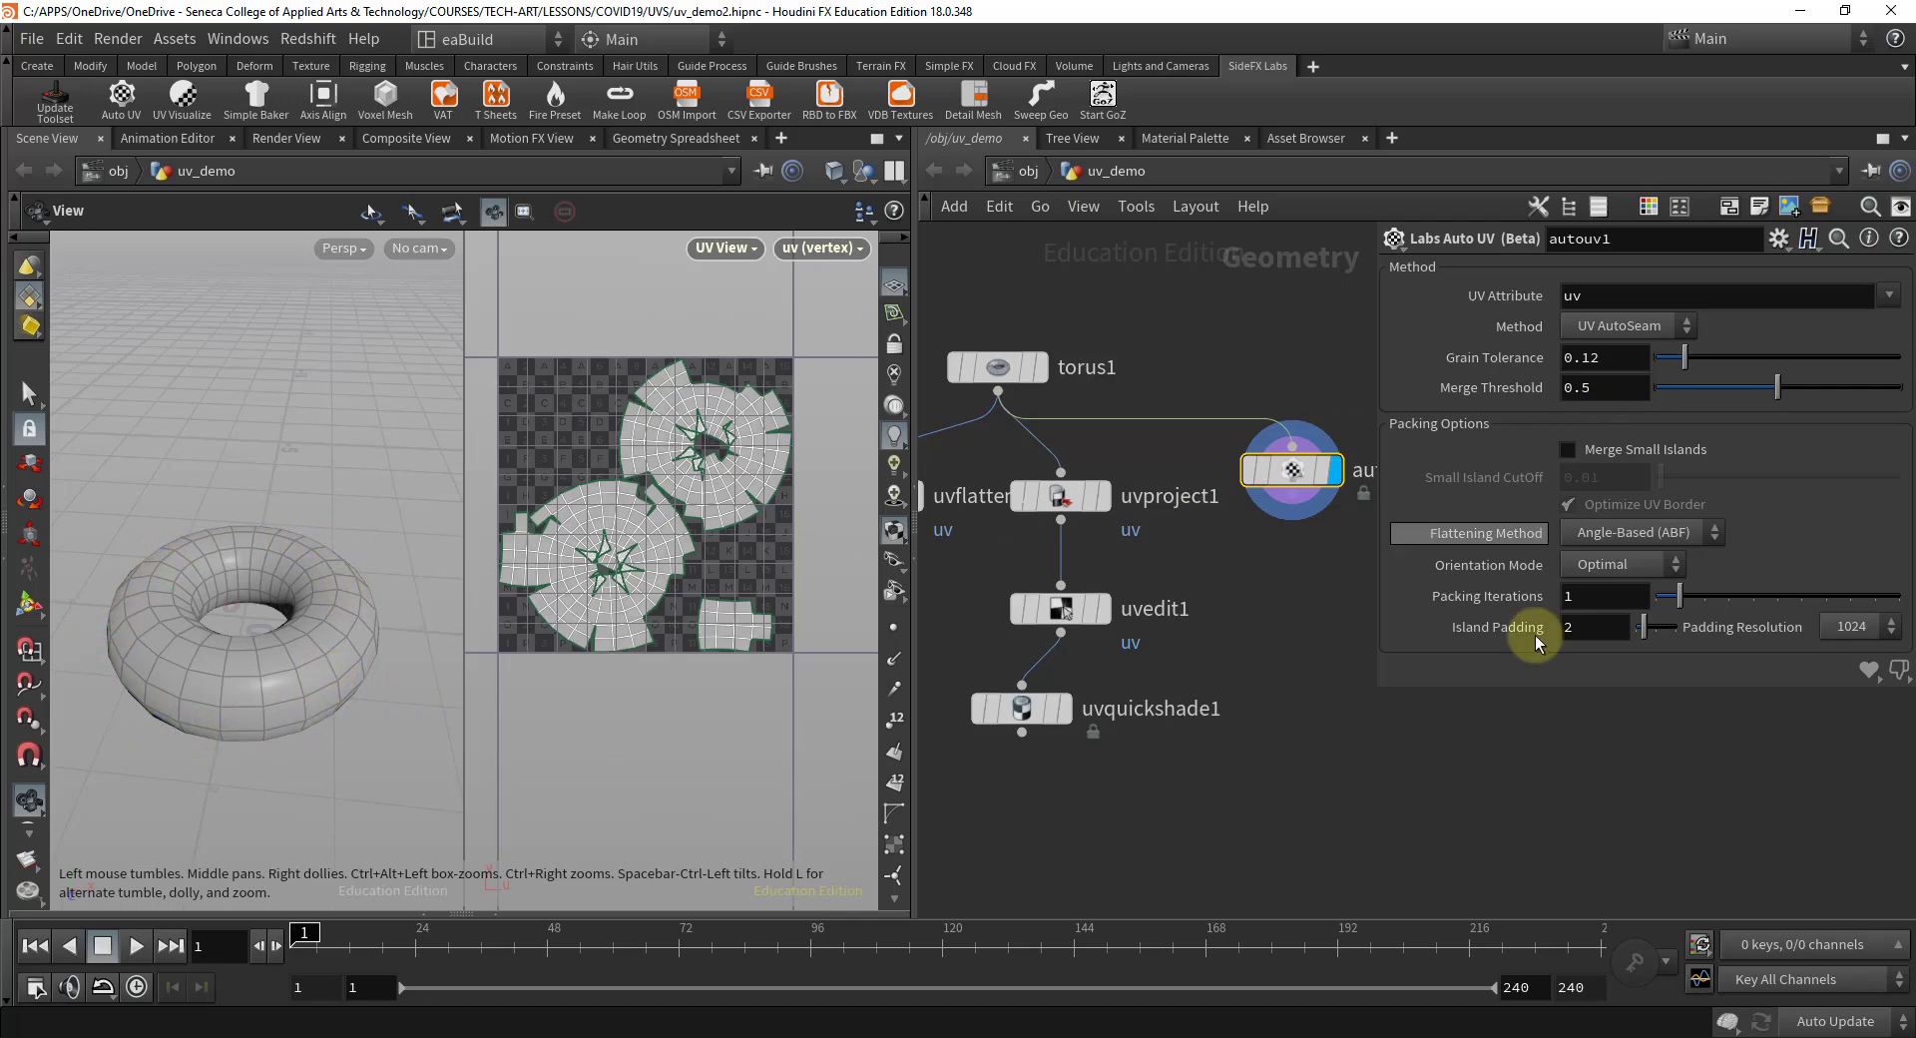
{"action": "left_click_drag", "start_coordinate": [1594, 685], "coordinate": [1593, 784]}
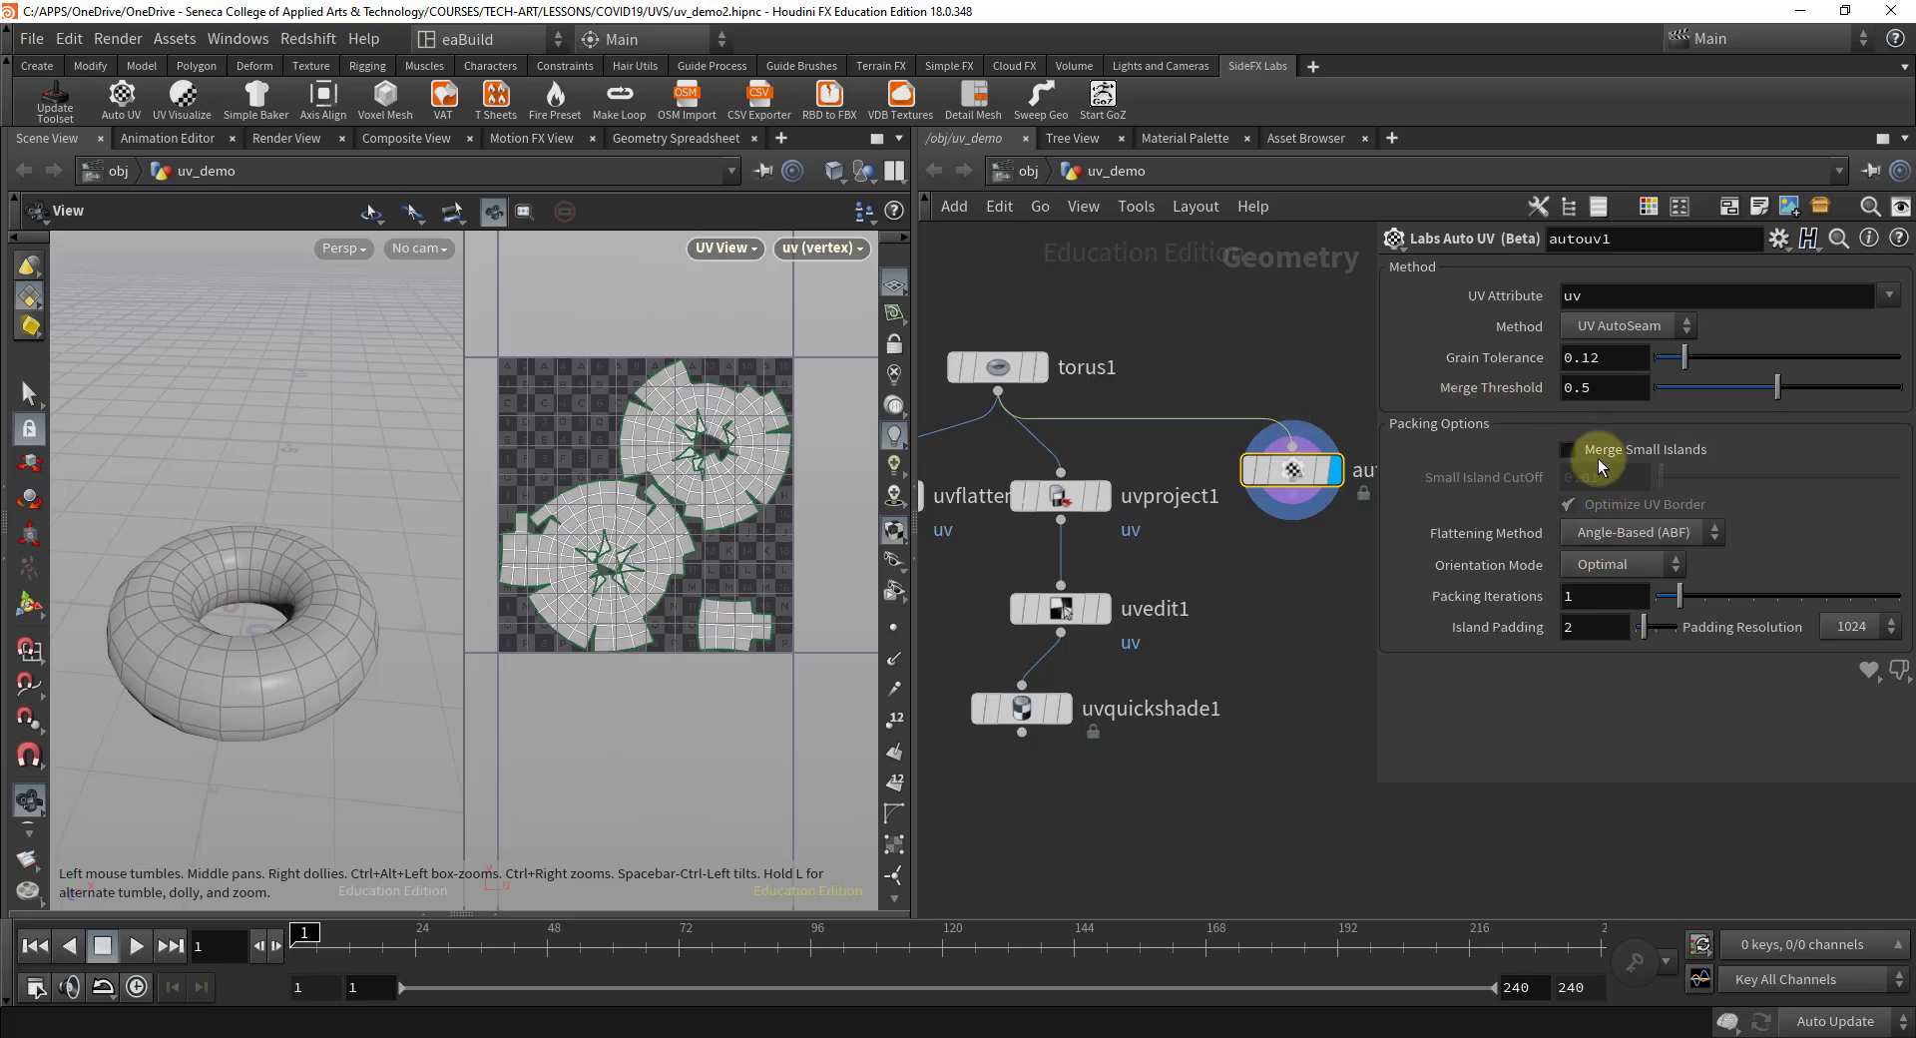
- Keep the Auto UV method at UV AutoSeam and set Grain Tolerance to 0.217 and Merge Threshold to 0.37
{"action": "left_click", "coordinate": [1629, 326]}
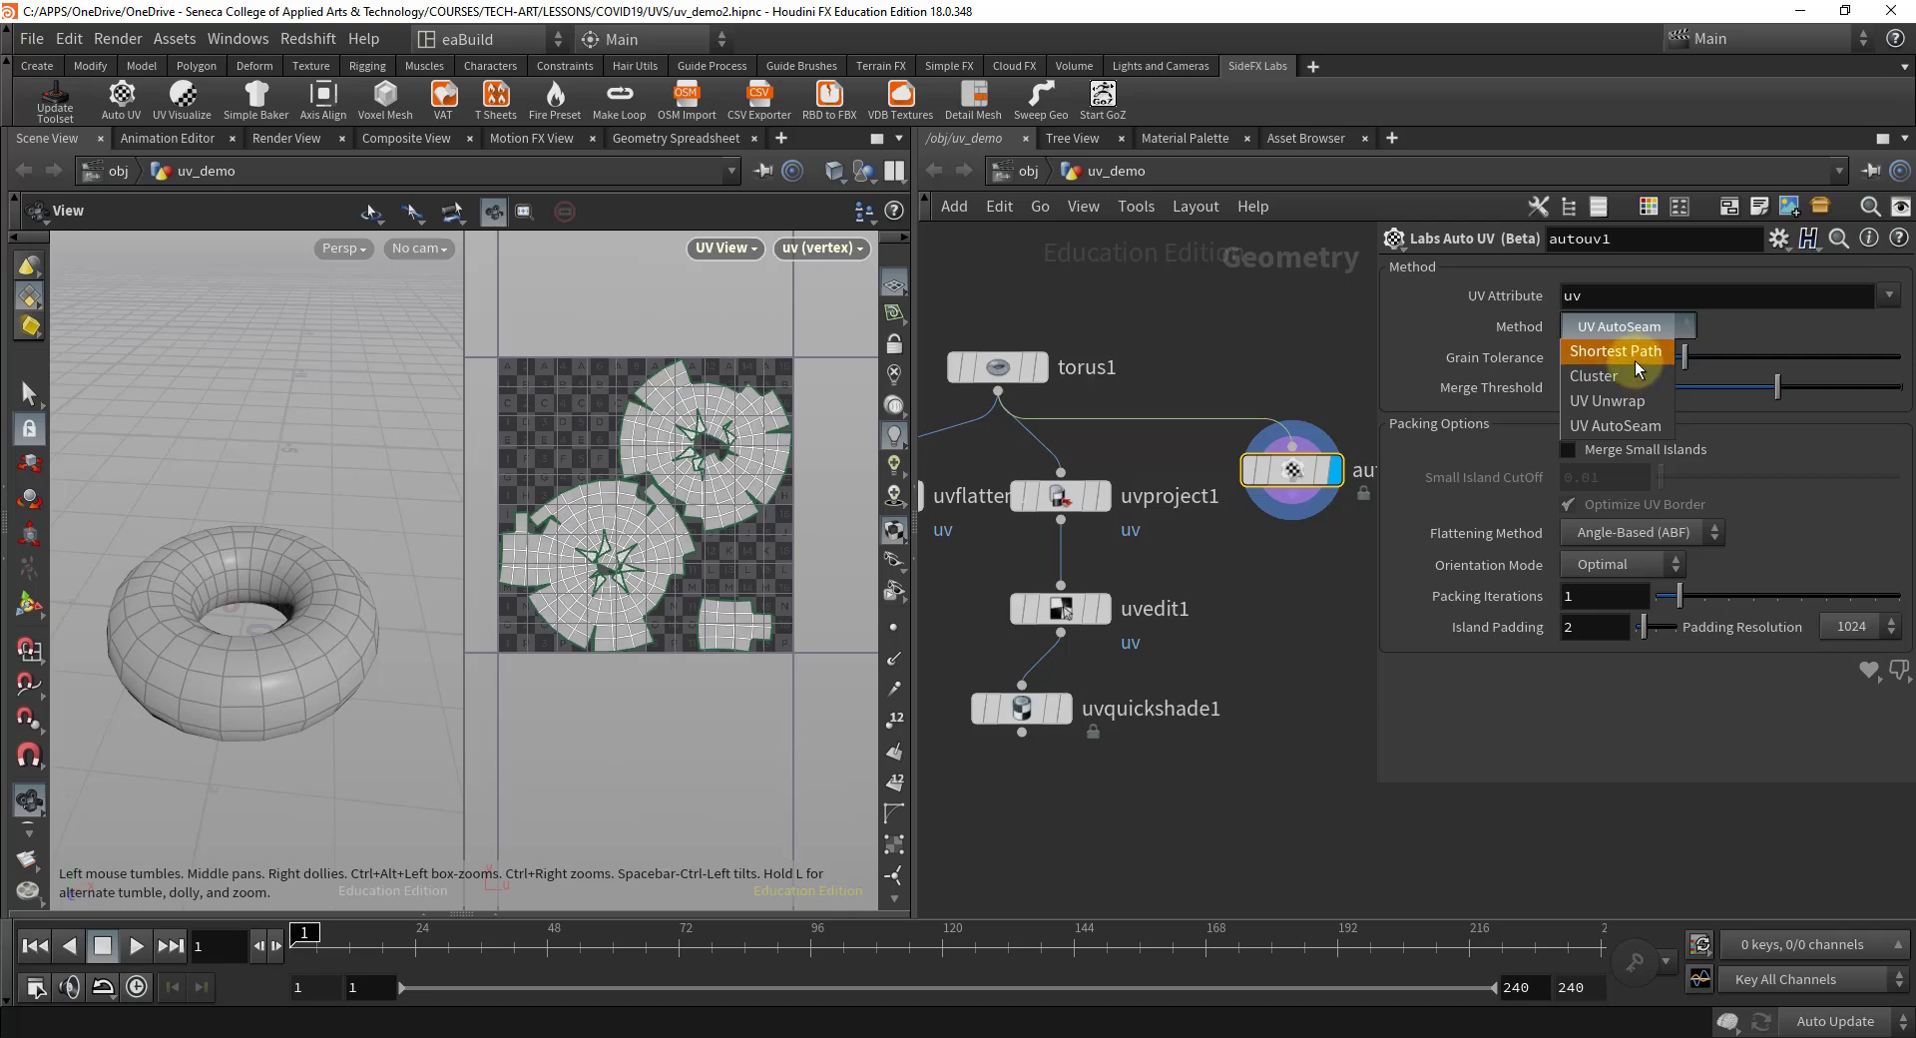
{"action": "left_click", "coordinate": [1616, 425]}
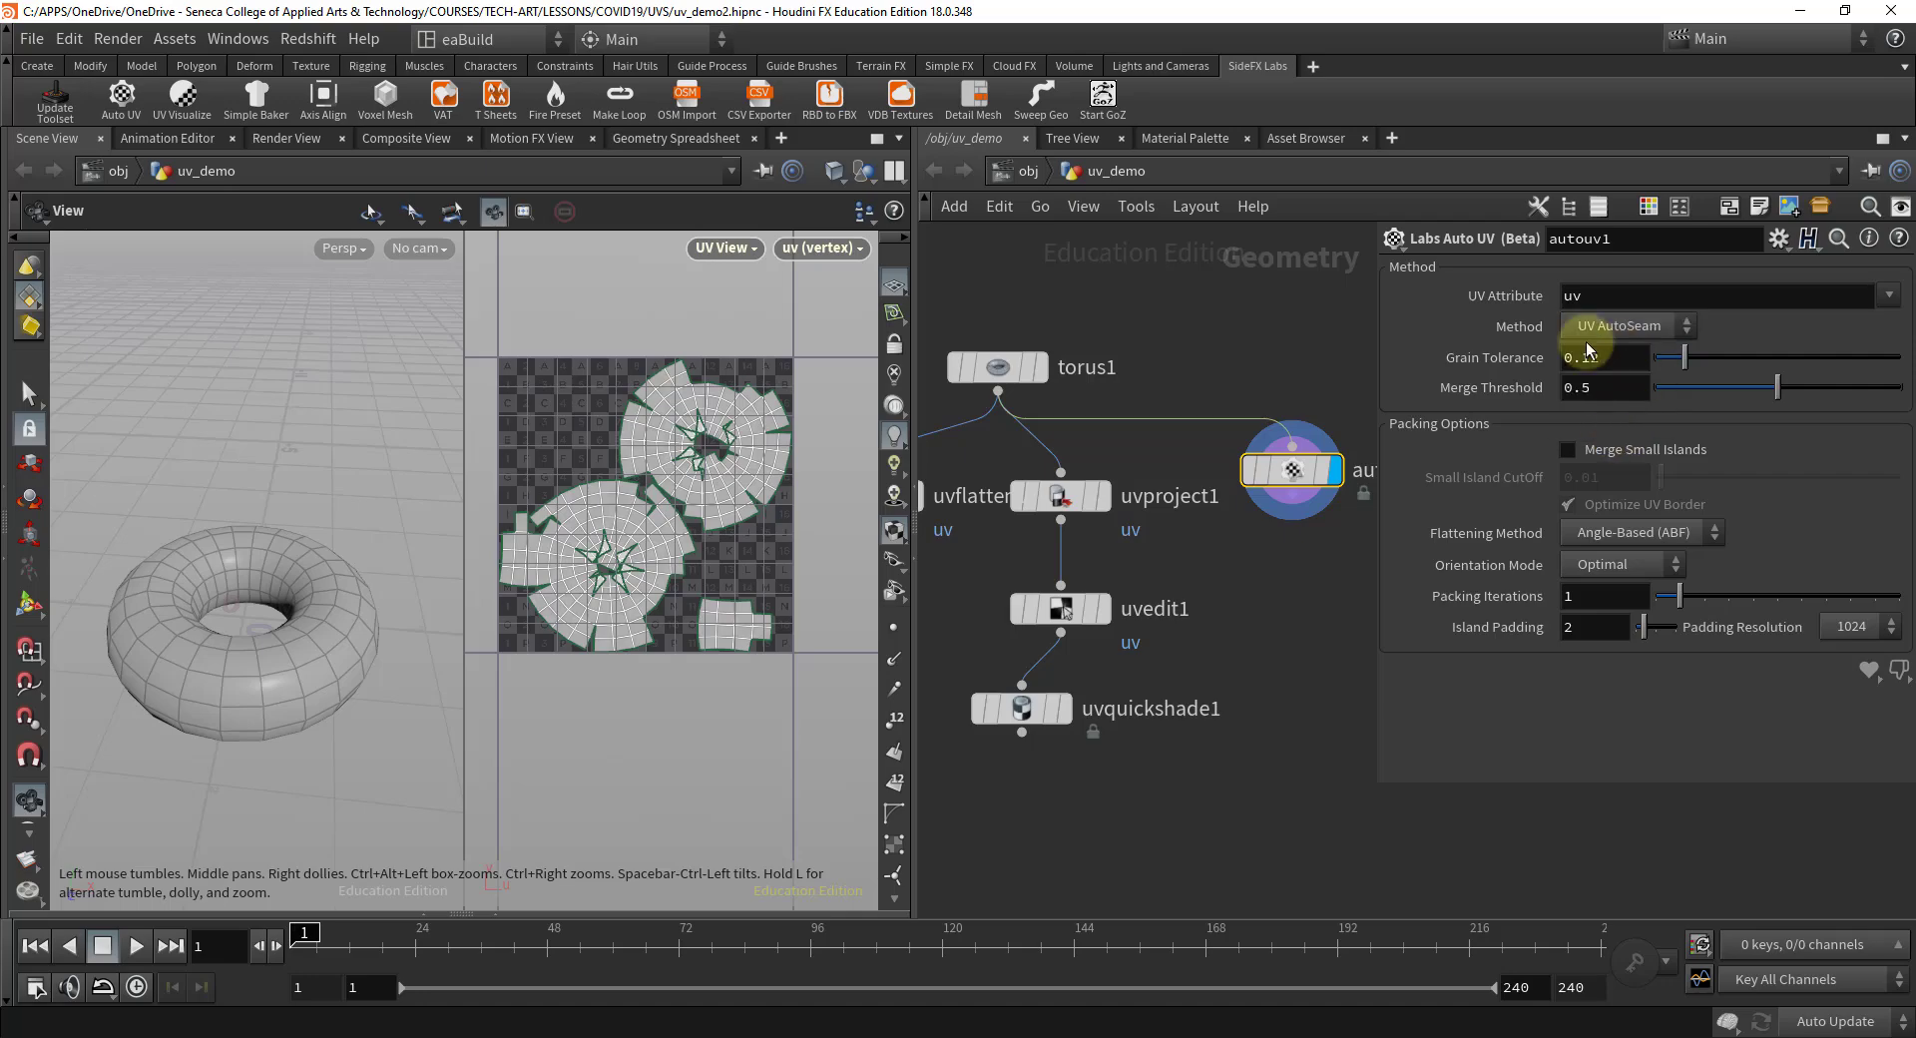
{"action": "mouse_move", "coordinate": [1687, 357]}
{"action": "left_mouse_down"}
{"action": "mouse_move", "coordinate": [1732, 362]}
{"action": "mouse_move", "coordinate": [1708, 357]}
{"action": "left_mouse_up"}
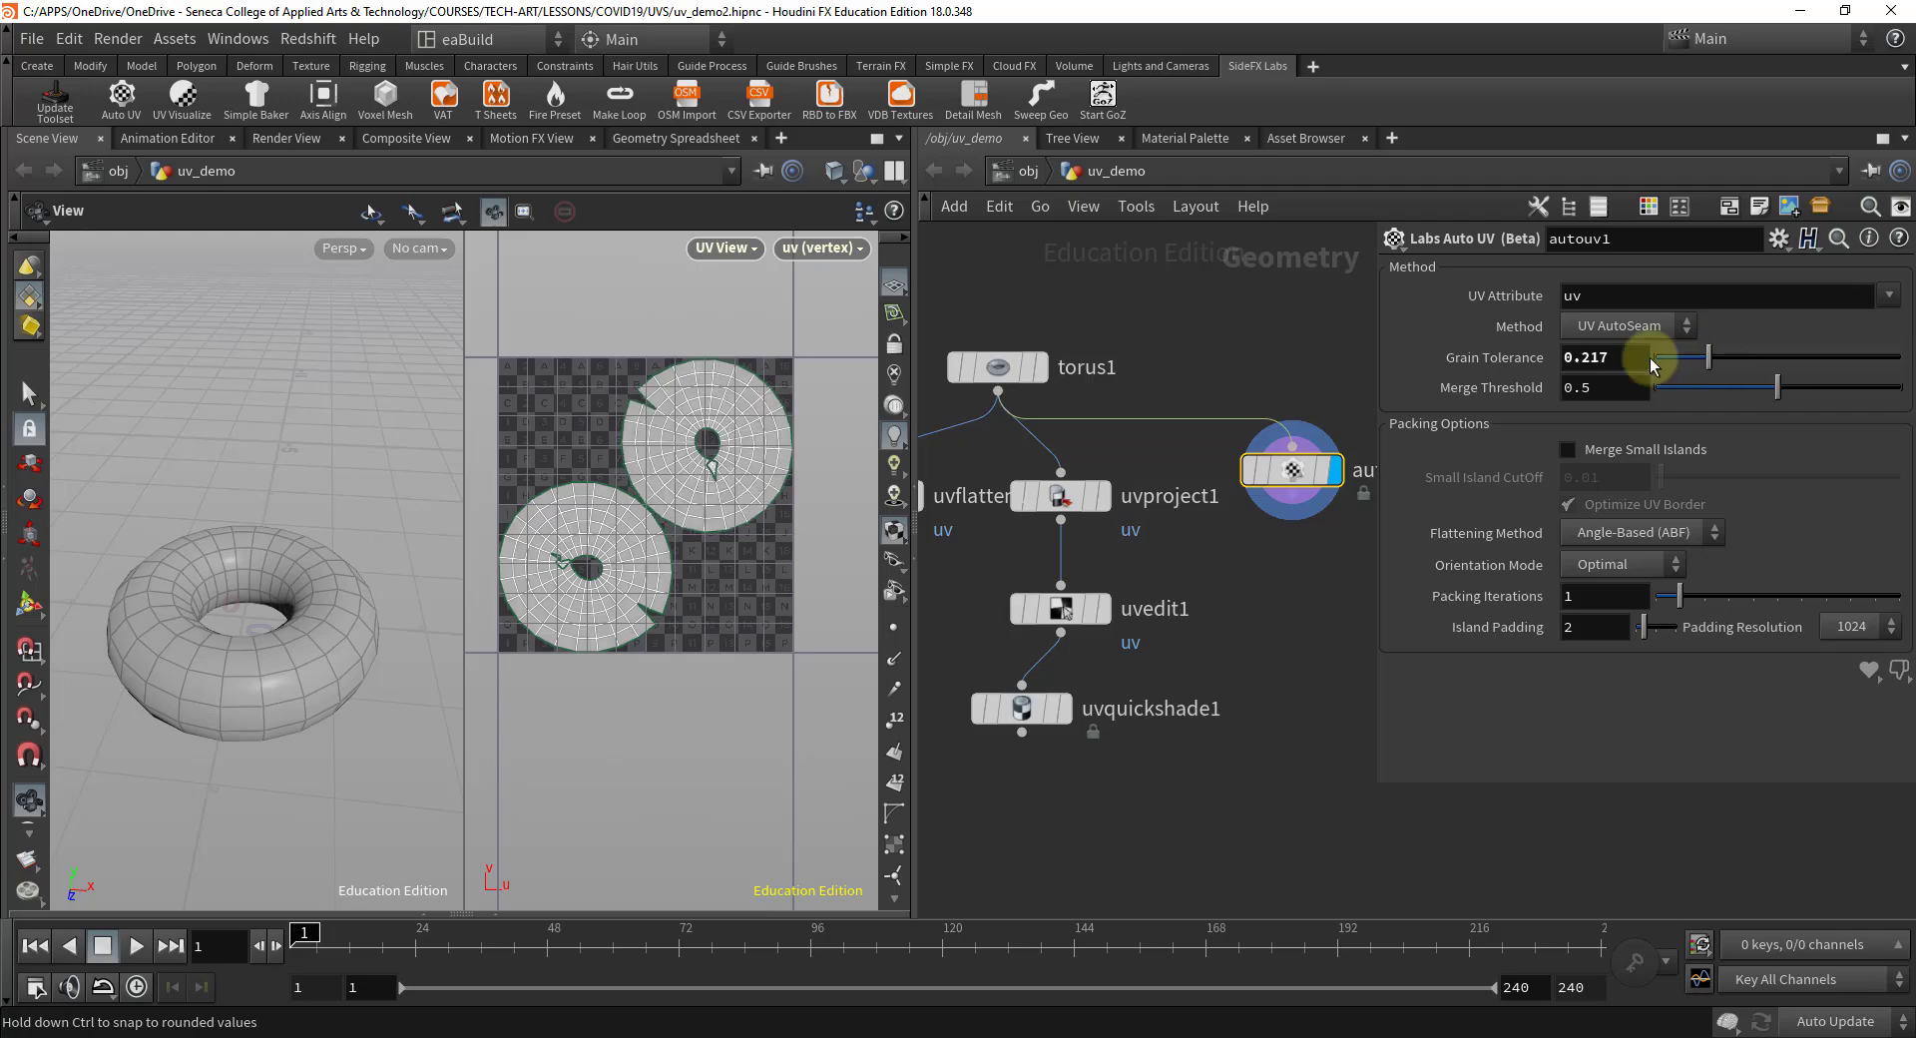
{"action": "middle_click", "coordinate": [1611, 365]}
{"action": "middle_click_drag", "start_coordinate": [1611, 365], "coordinate": [1701, 429]}
{"action": "middle_click_drag", "start_coordinate": [1611, 357], "coordinate": [1566, 405]}
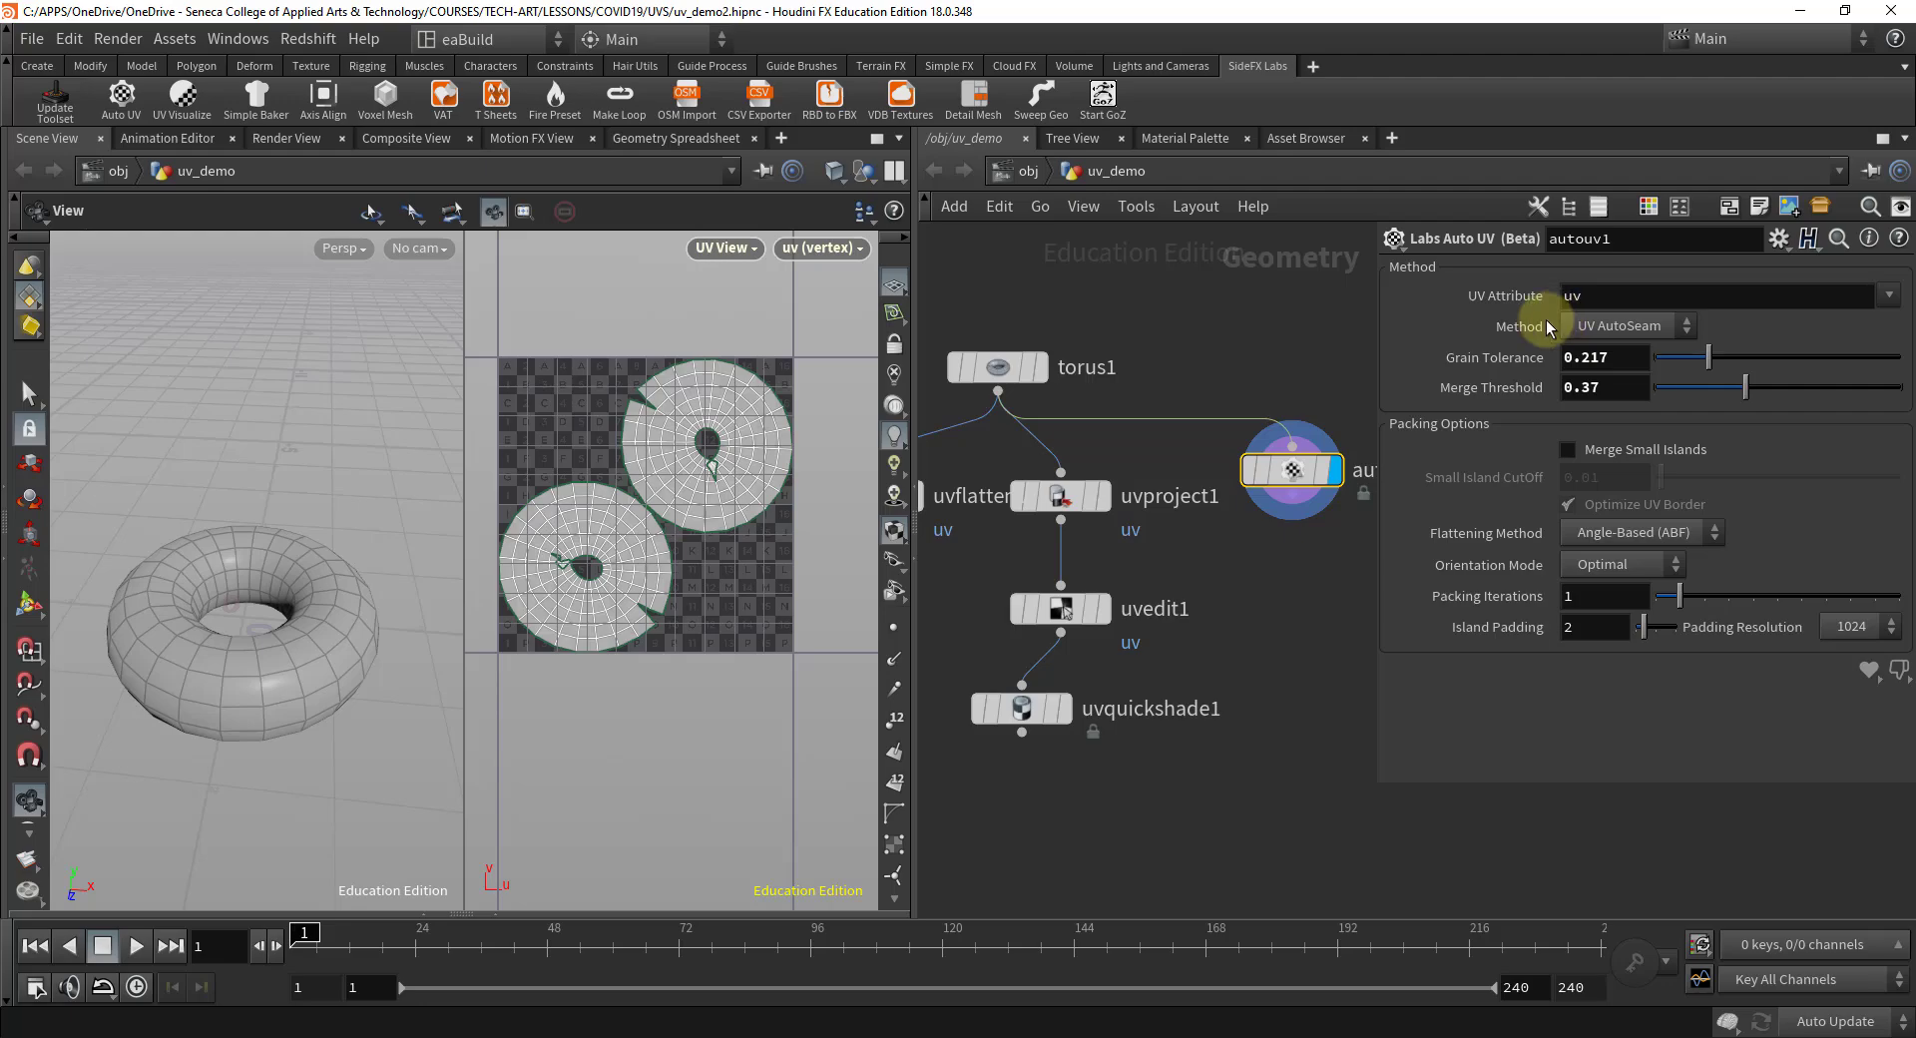
- Place uvquickshade1 below the Auto UV node, wire it to that node's output and display the textured torus
{"action": "mouse_move", "coordinate": [1307, 481]}
{"action": "left_mouse_down"}
{"action": "mouse_move", "coordinate": [1259, 469]}
{"action": "mouse_move", "coordinate": [1277, 469]}
{"action": "left_mouse_up"}
{"action": "left_click_drag", "start_coordinate": [1021, 716], "coordinate": [1243, 723]}
{"action": "left_click_drag", "start_coordinate": [1262, 508], "coordinate": [1193, 686]}
{"action": "left_click", "coordinate": [1233, 692]}
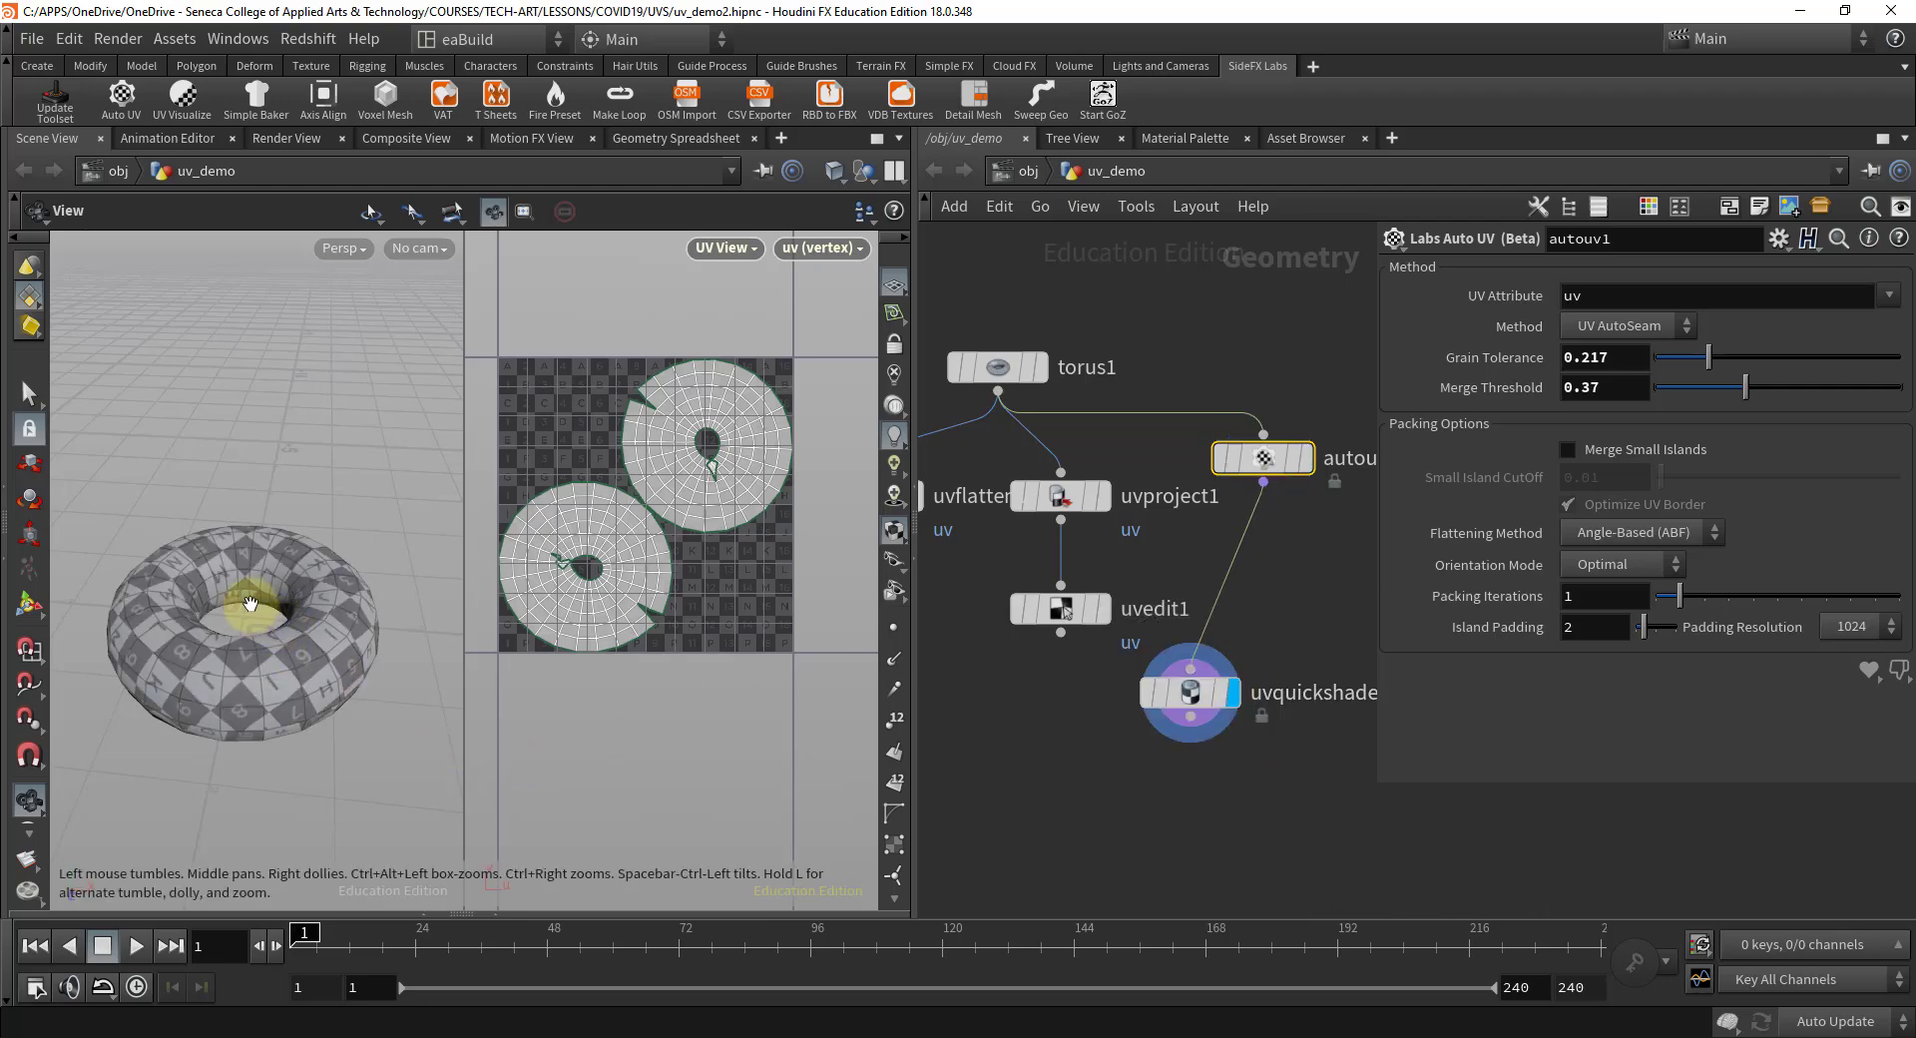
{"action": "left_click_drag", "start_coordinate": [248, 591], "coordinate": [373, 498]}
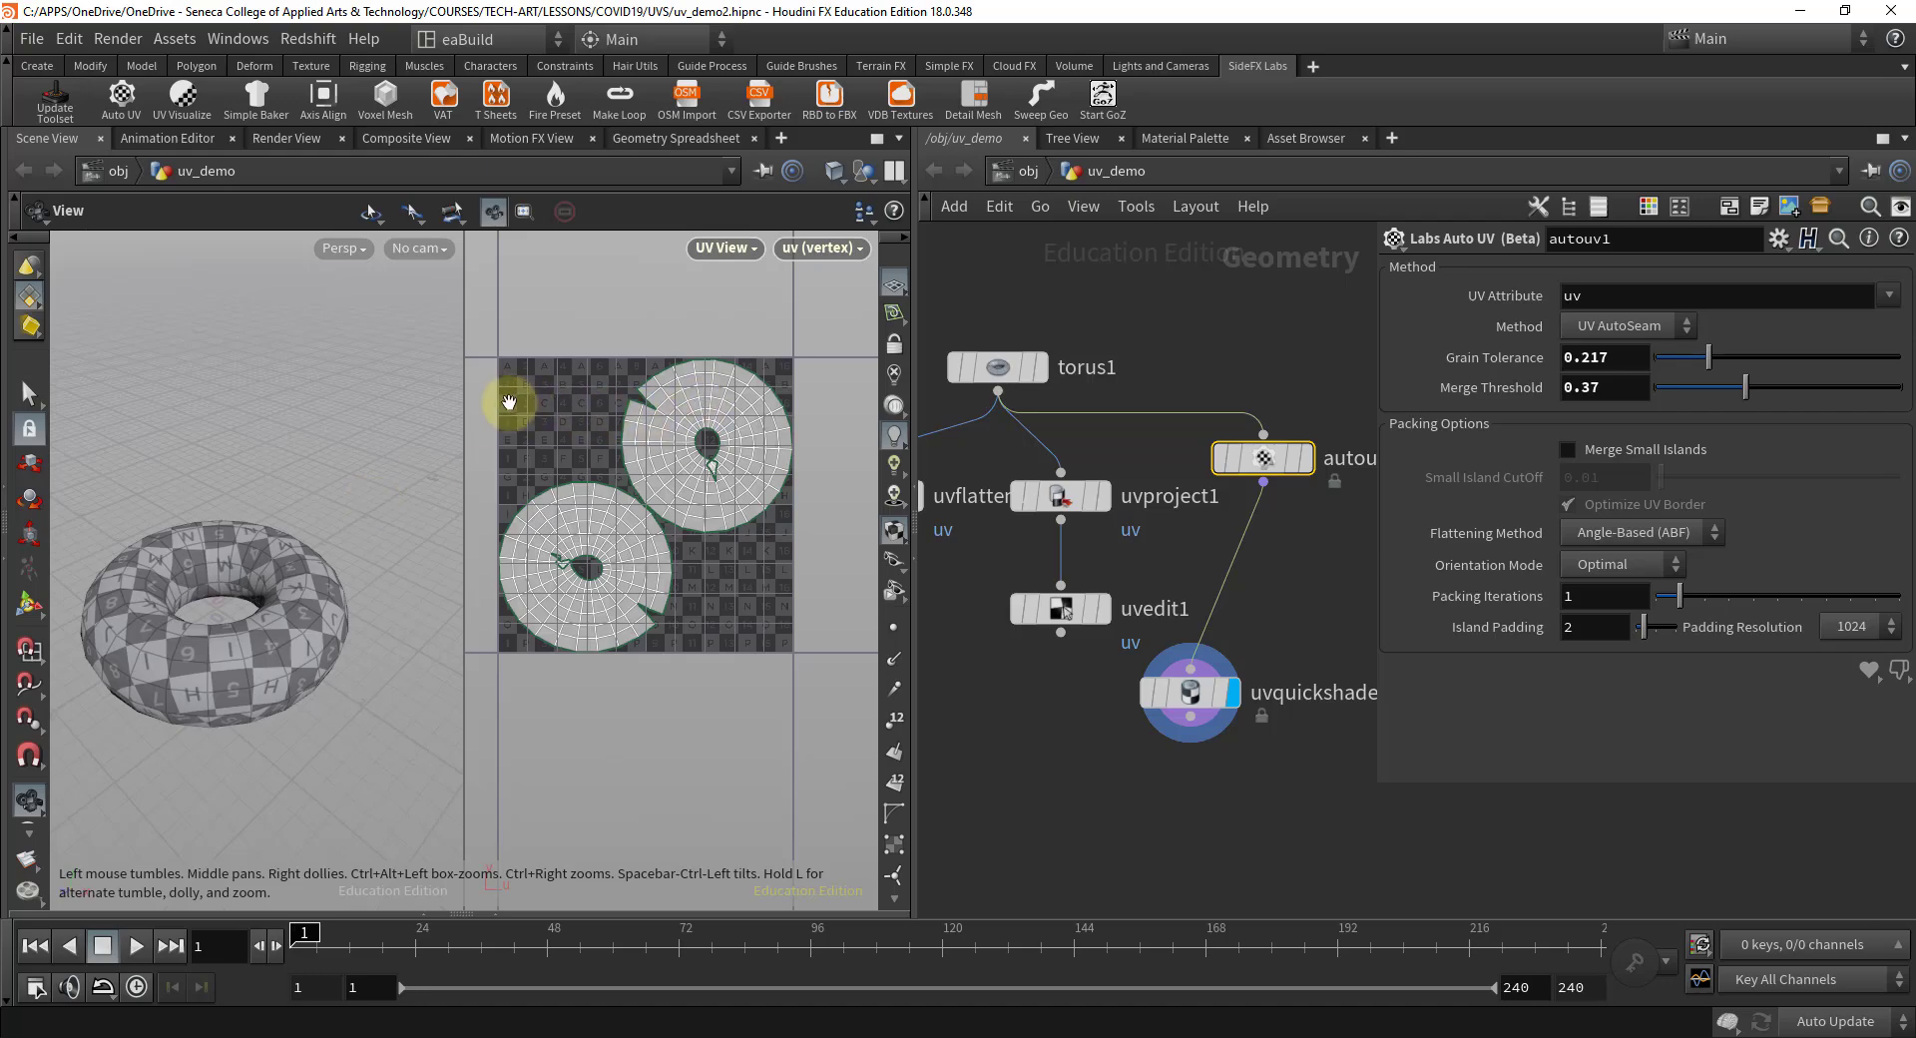